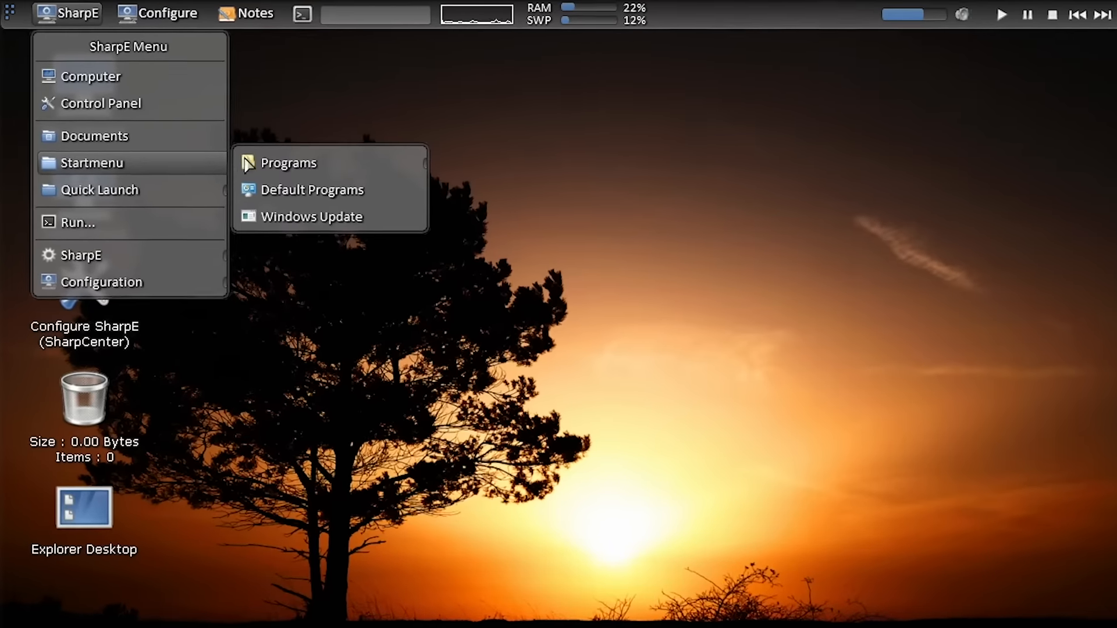
Complete the text in the My Notes window so it reads "Hello World"
mouse_move(299, 170)
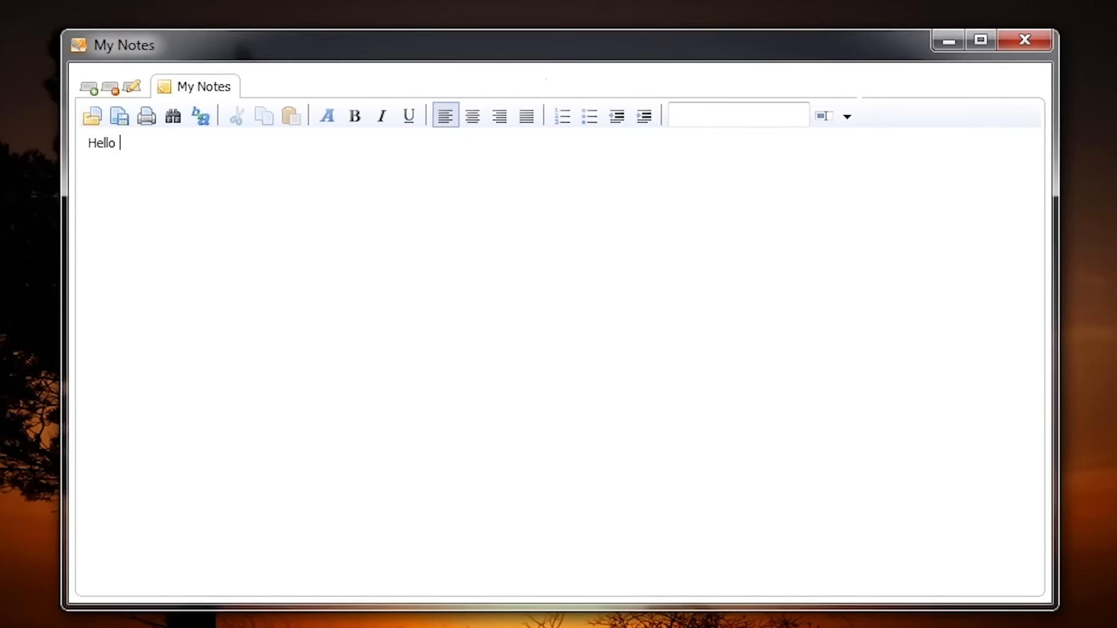
text(World)
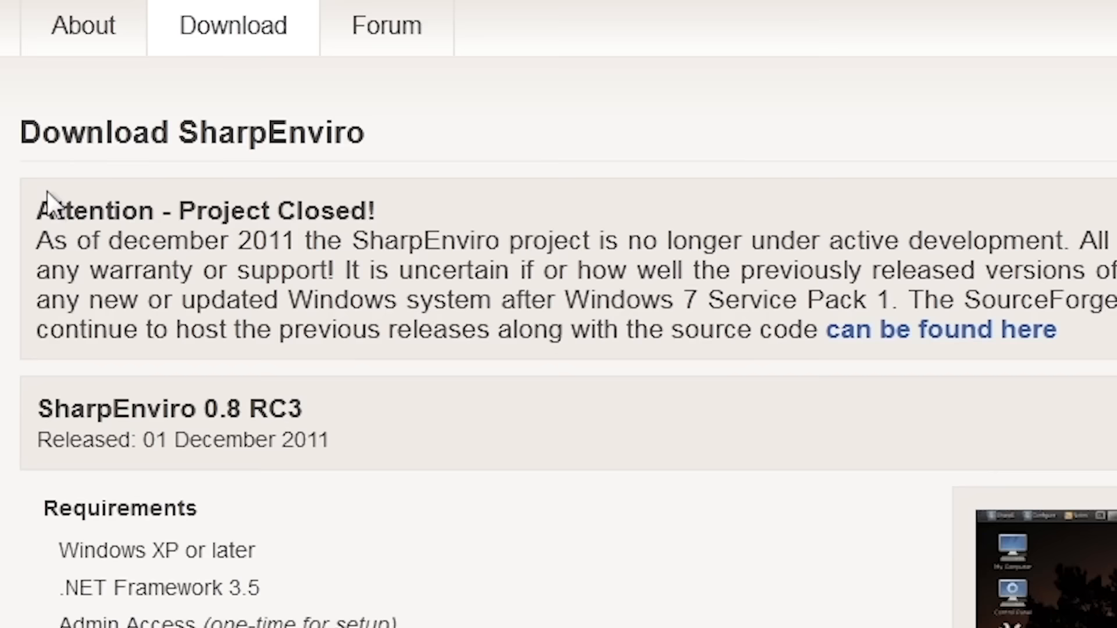
Examine the project notice and the system requirements on the SharpEnviro download page
drag(147, 297, 411, 314)
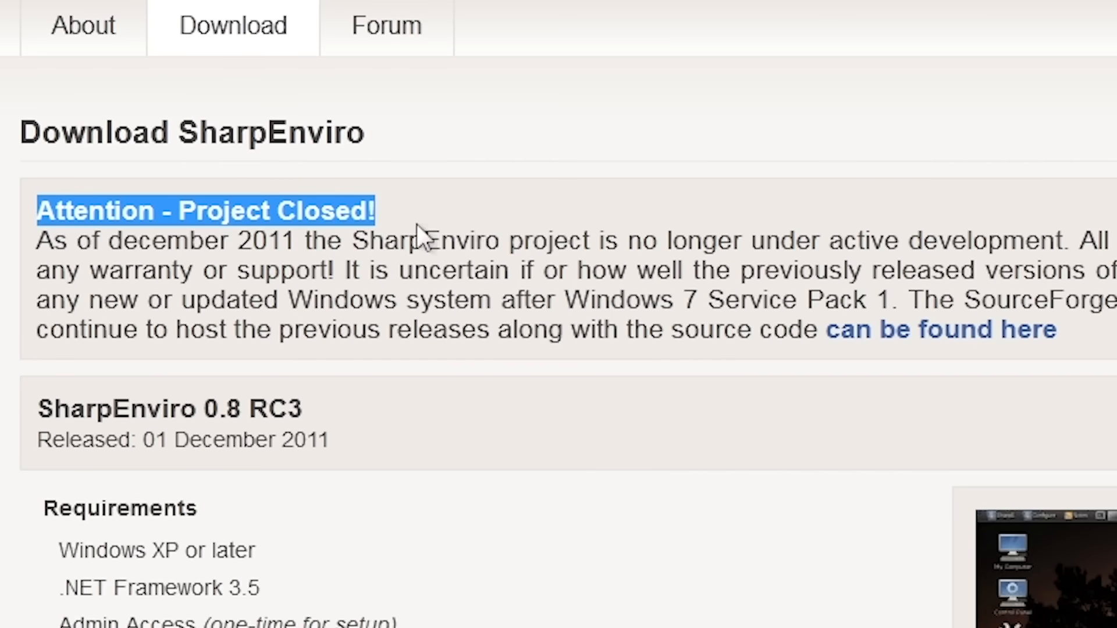
drag(109, 240, 295, 241)
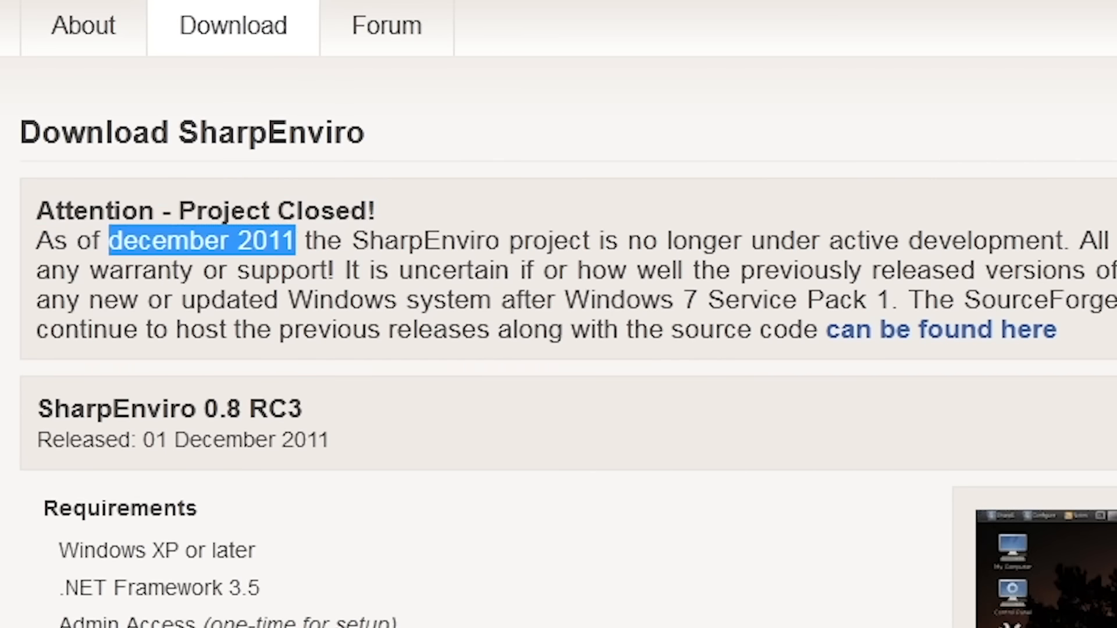
drag(510, 240, 1079, 241)
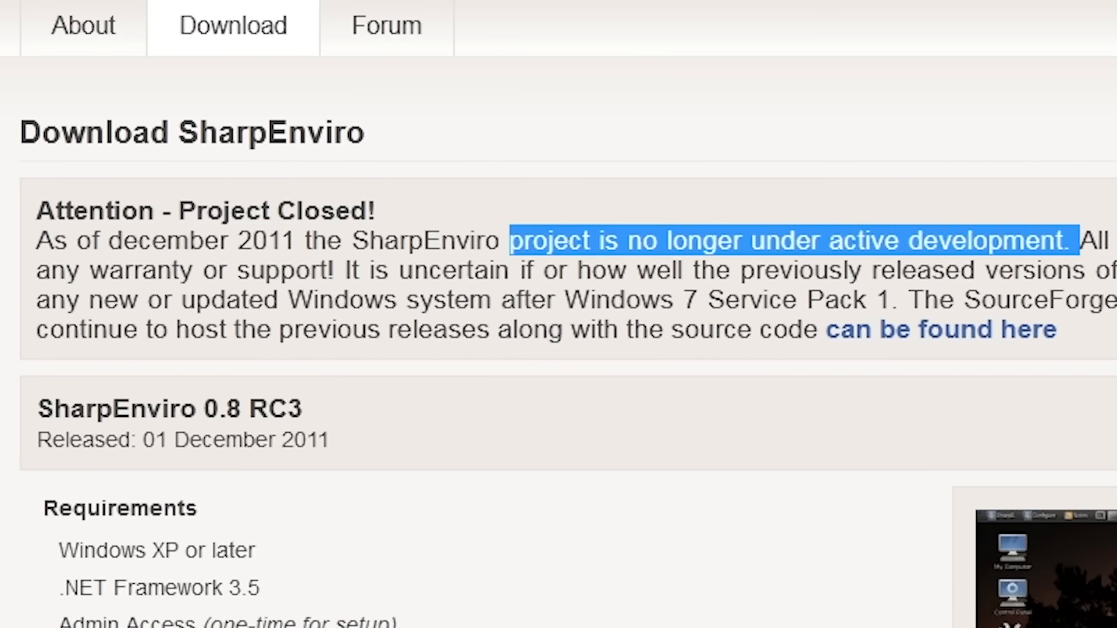
click(935, 467)
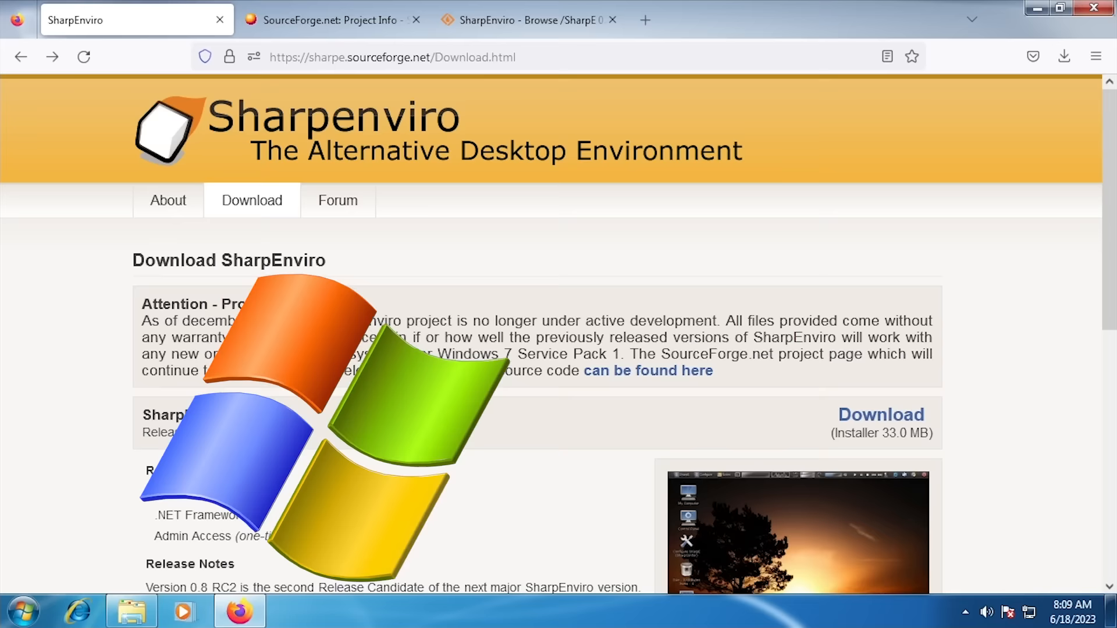
drag(138, 493, 273, 494)
click(295, 494)
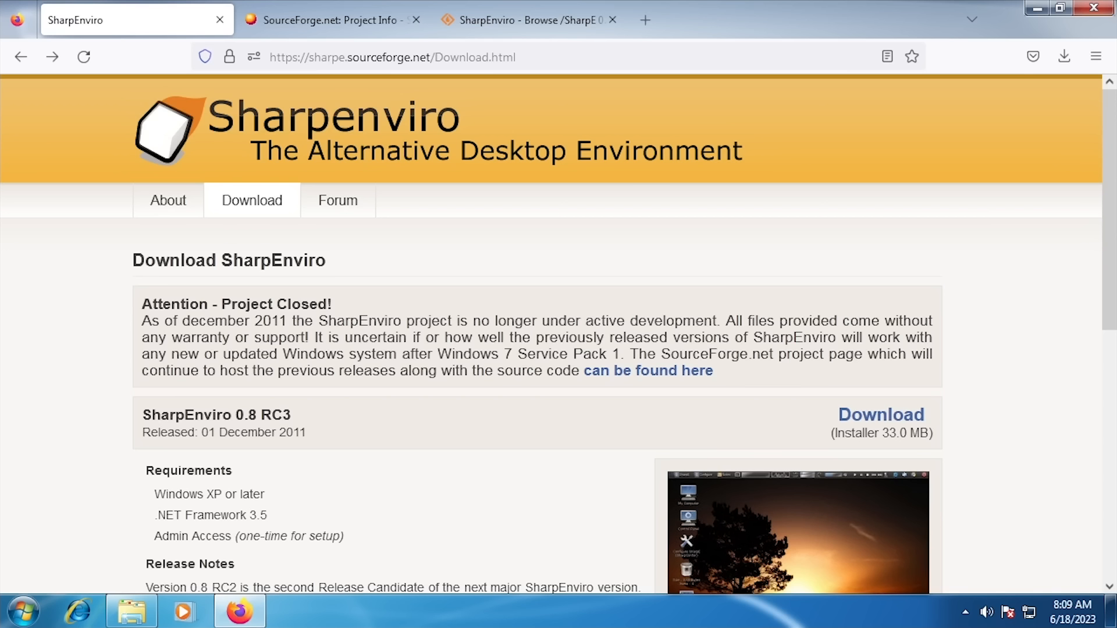
Examine the latest file release and the registration date on the archived SourceForge project page
click(347, 28)
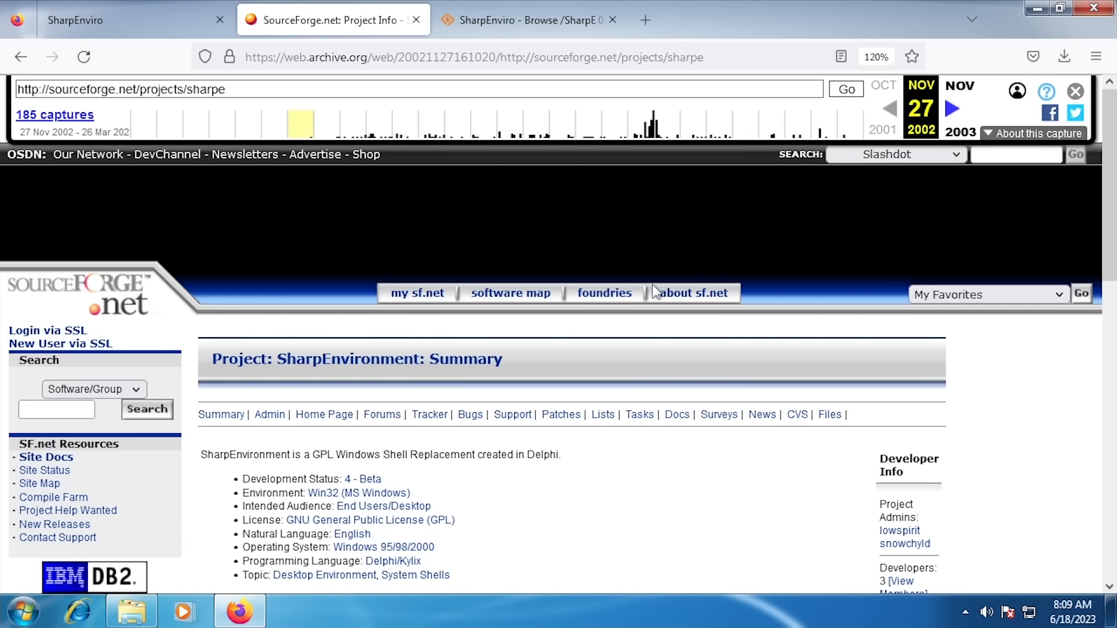
scroll(652, 284, down, 5)
drag(408, 404, 446, 403)
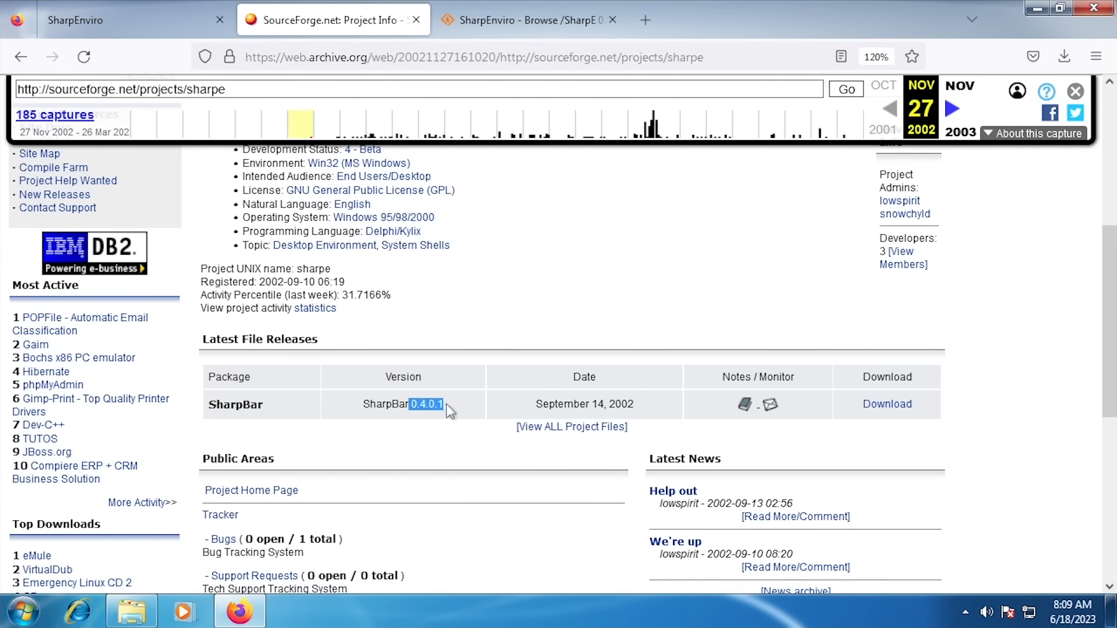
click(455, 412)
drag(363, 404, 411, 404)
click(411, 405)
drag(259, 282, 324, 282)
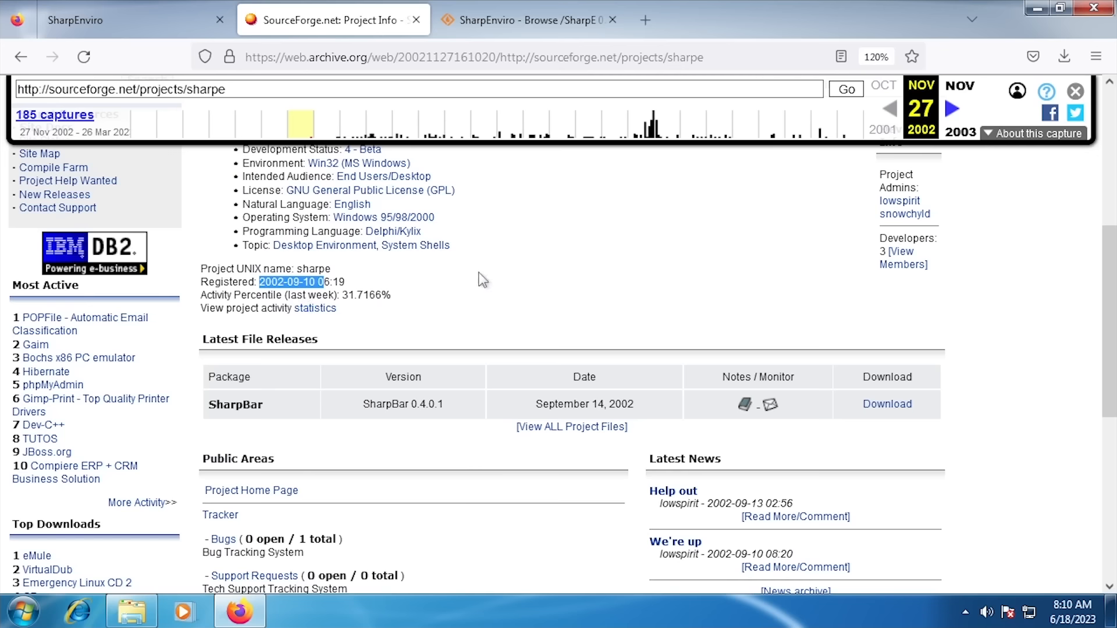
click(372, 283)
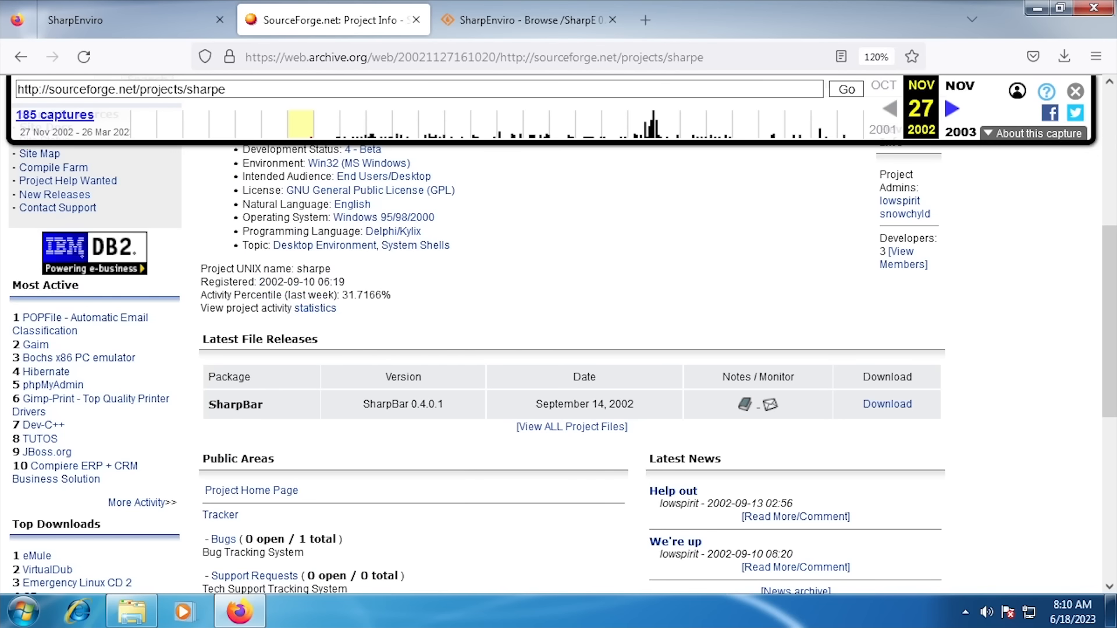
Review the archived project summary and highlight the project's original name in its heading
scroll(560, 453, up, 5)
scroll(558, 413, down, 7)
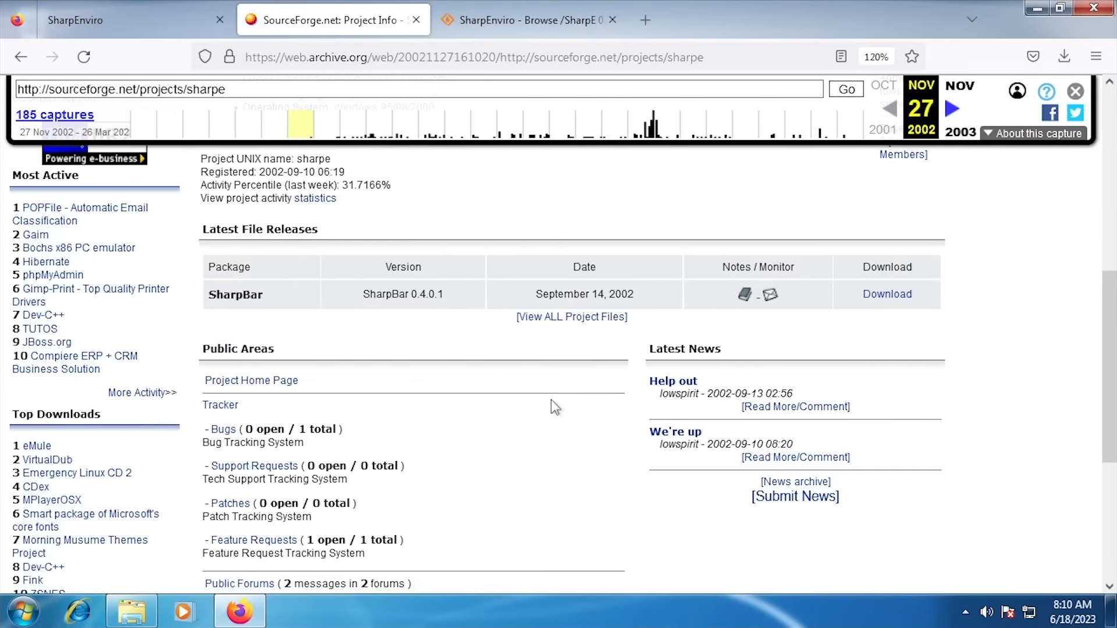
scroll(372, 250, up, 5)
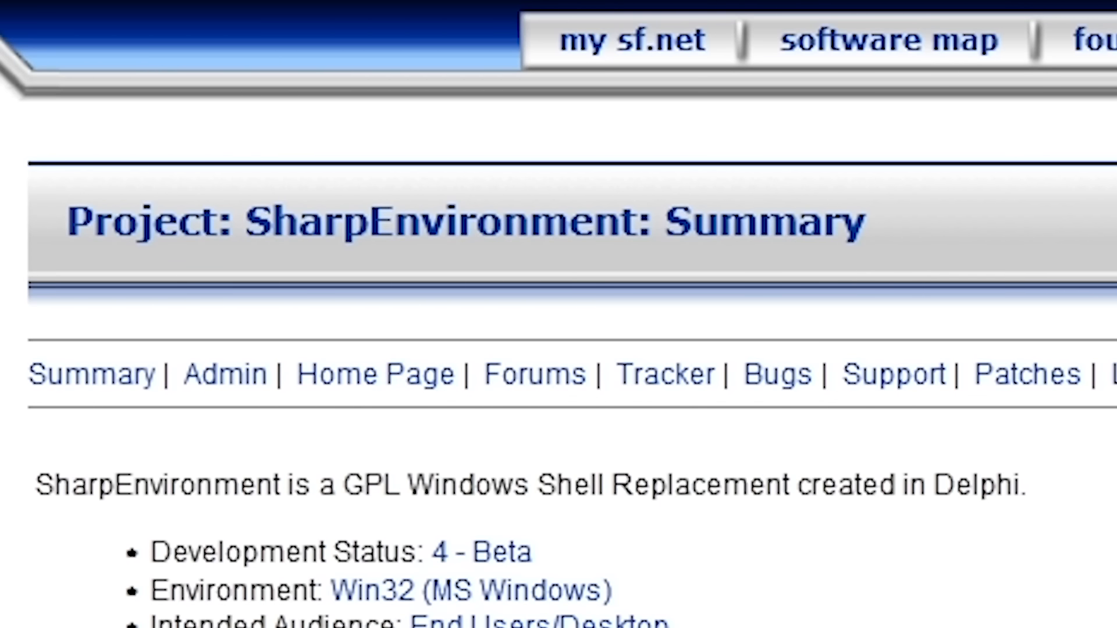
drag(245, 221, 636, 222)
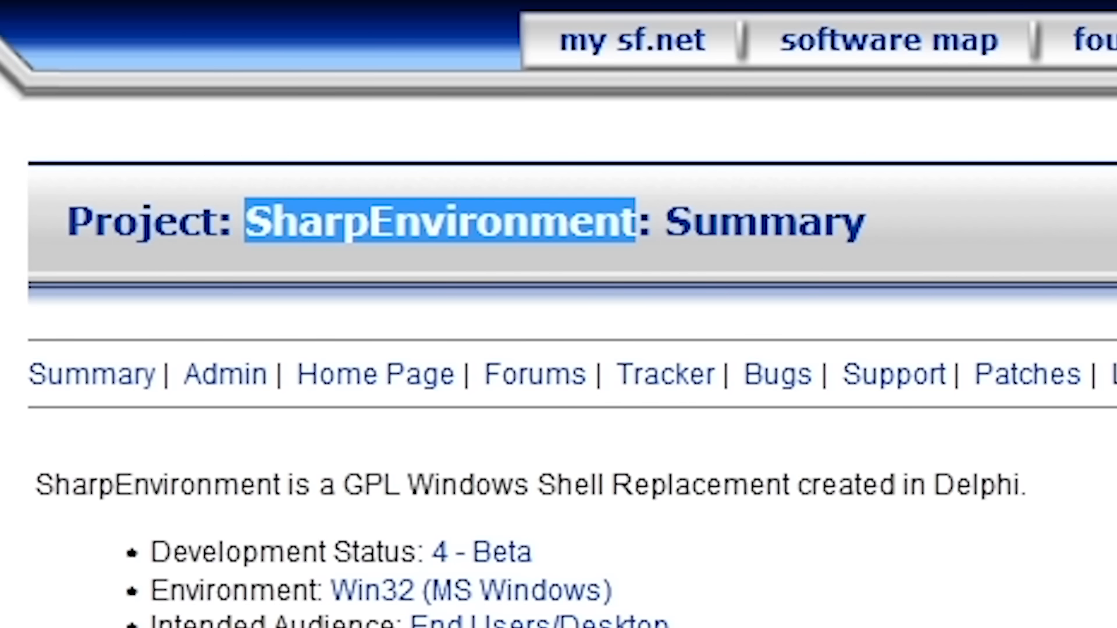
drag(635, 221, 501, 221)
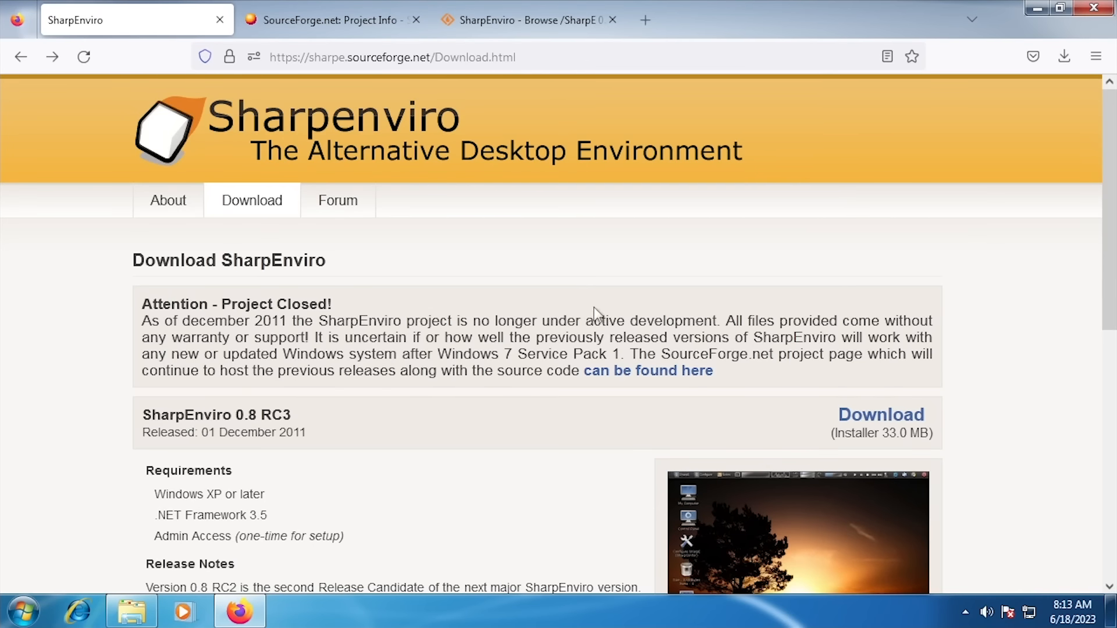
Download SharpE-0.8-RC3-Setup.exe from the SourceForge SharpE 0.8 files page and minimize the browser
click(550, 10)
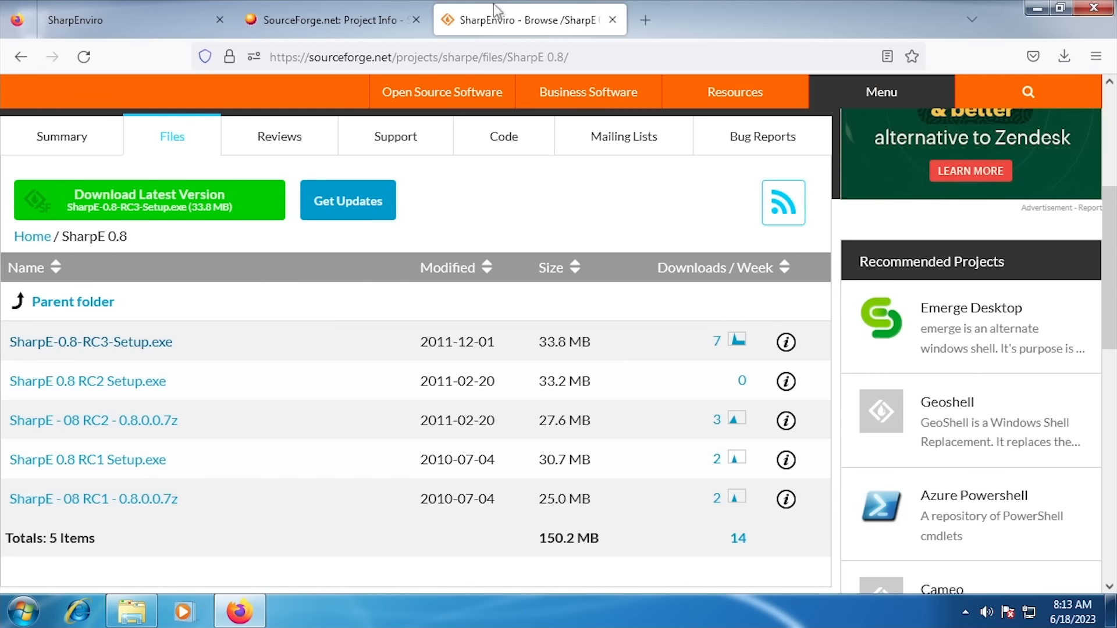
click(110, 349)
click(1037, 8)
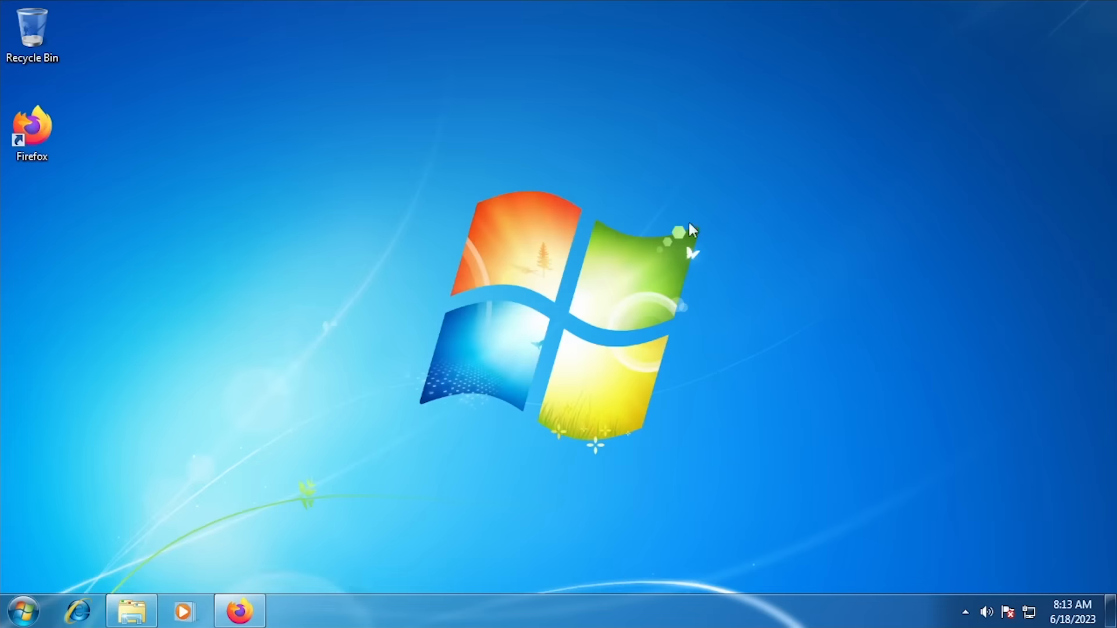
Complete the SharpEnviro setup with "Change the Windows Shell to SharpE now" and reboot the computer
click(135, 609)
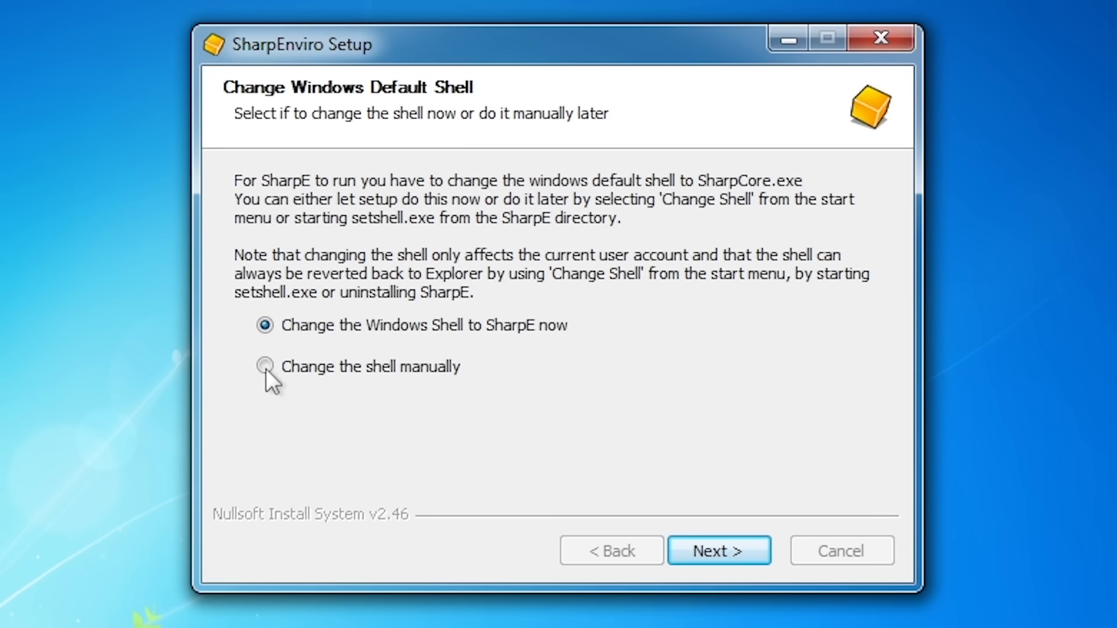
click(723, 542)
click(735, 550)
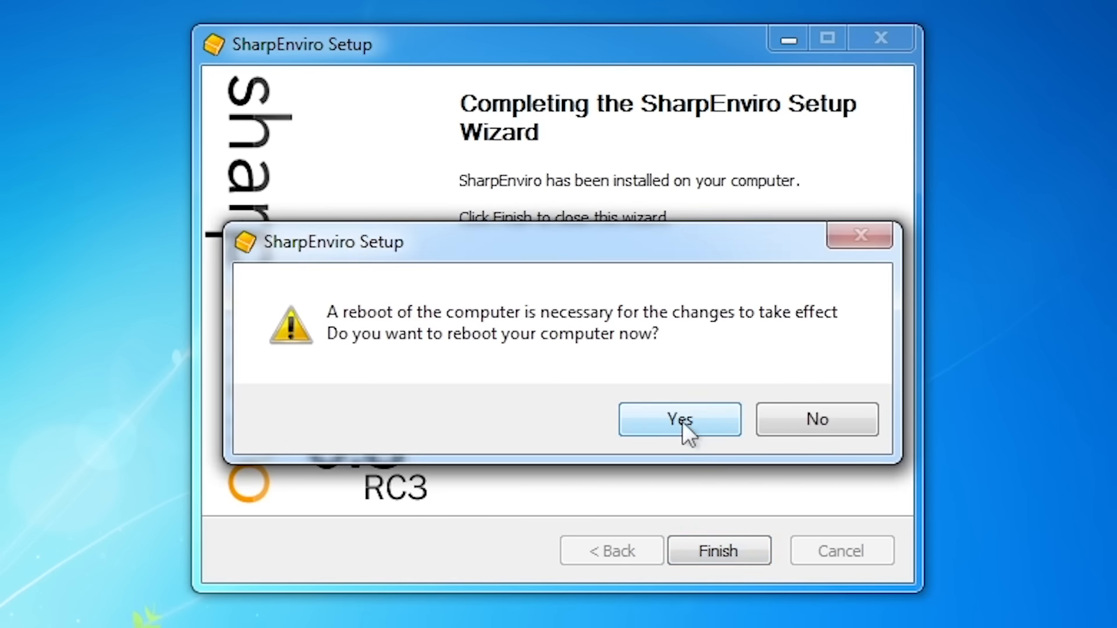
click(680, 431)
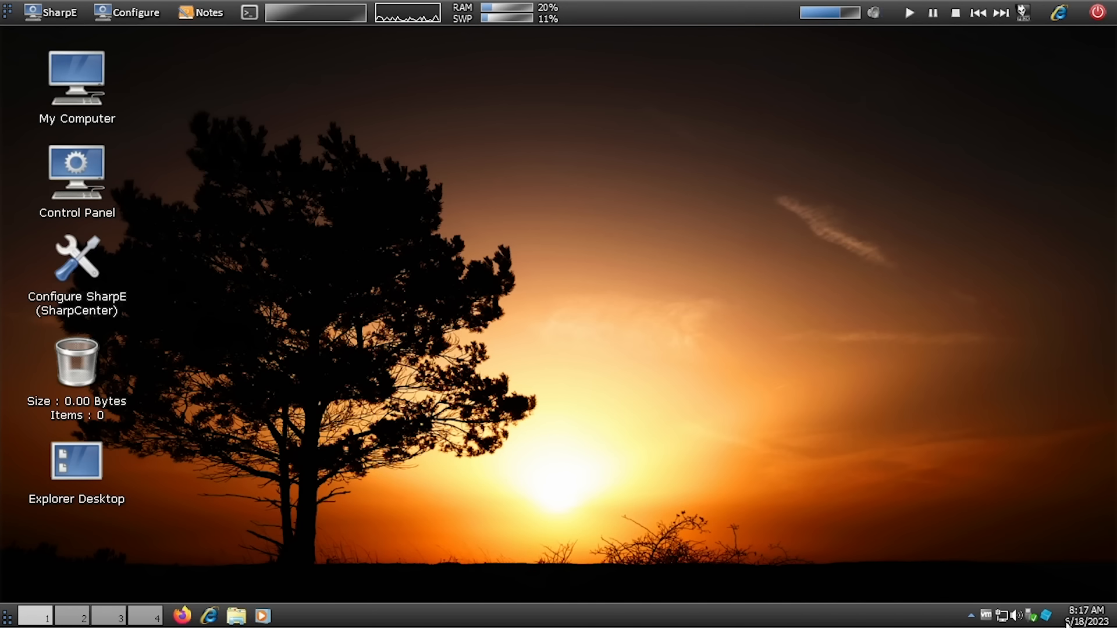
Switch through virtual desktops 2, 3 and 4 and return to desktop 1
click(78, 615)
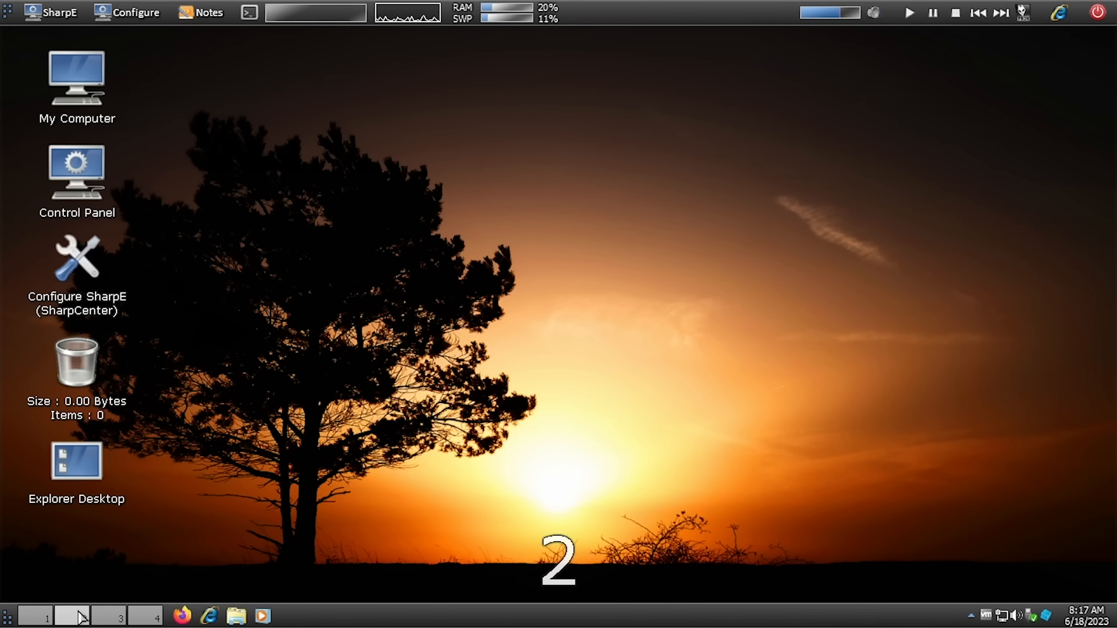
click(116, 617)
click(140, 617)
click(75, 617)
click(39, 617)
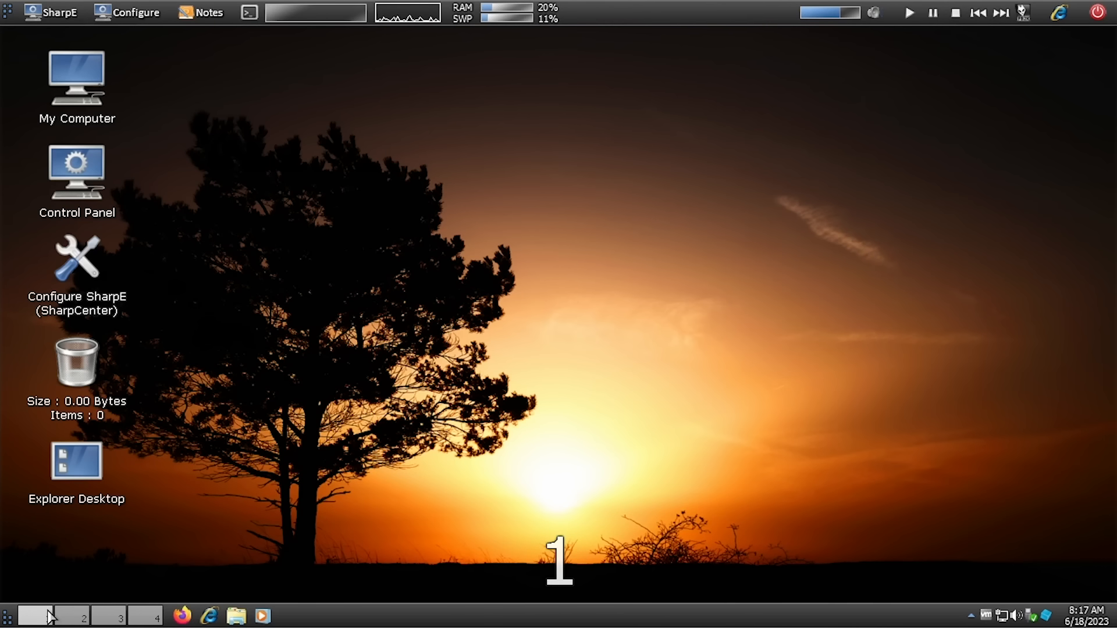
Set the position of the bar holding the virtual desktops to Middle, and return it to Full Screen
right_click(19, 608)
mouse_move(88, 524)
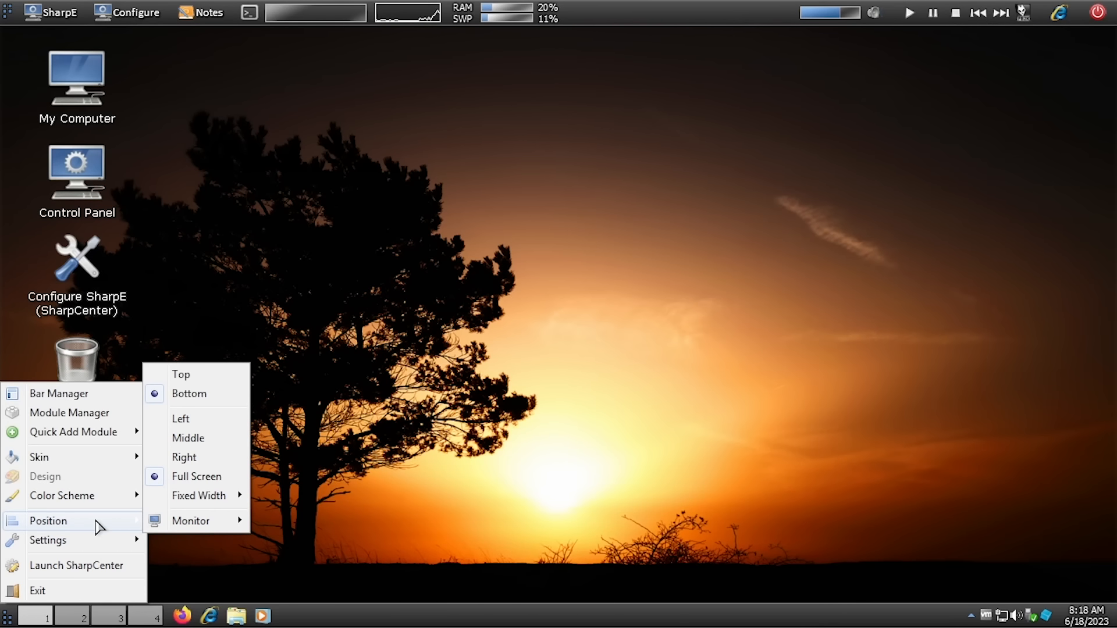
click(203, 471)
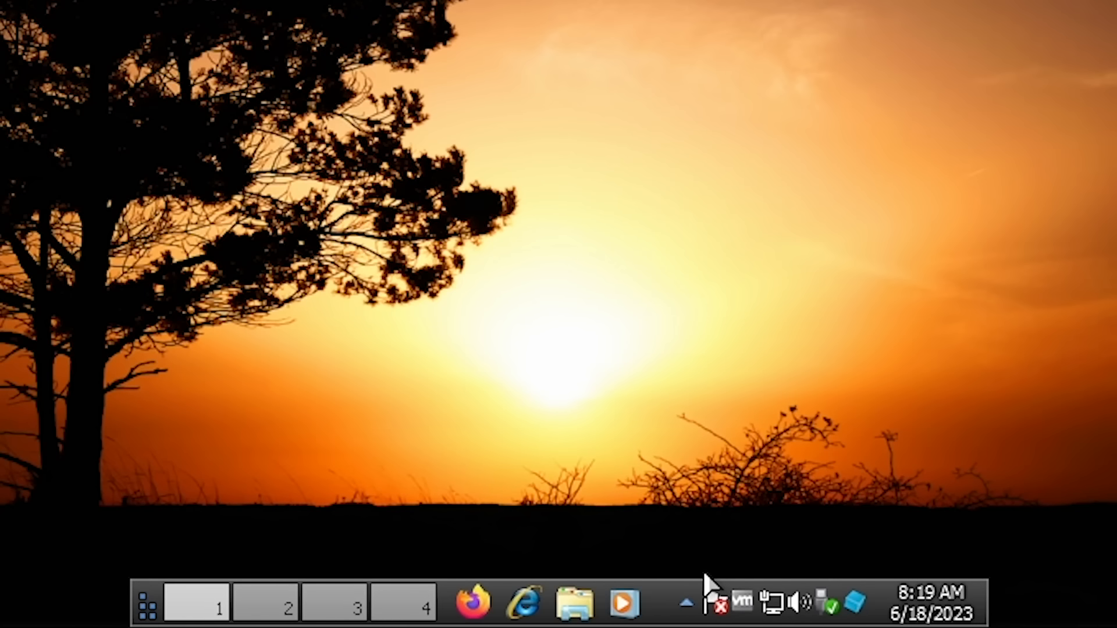
click(148, 605)
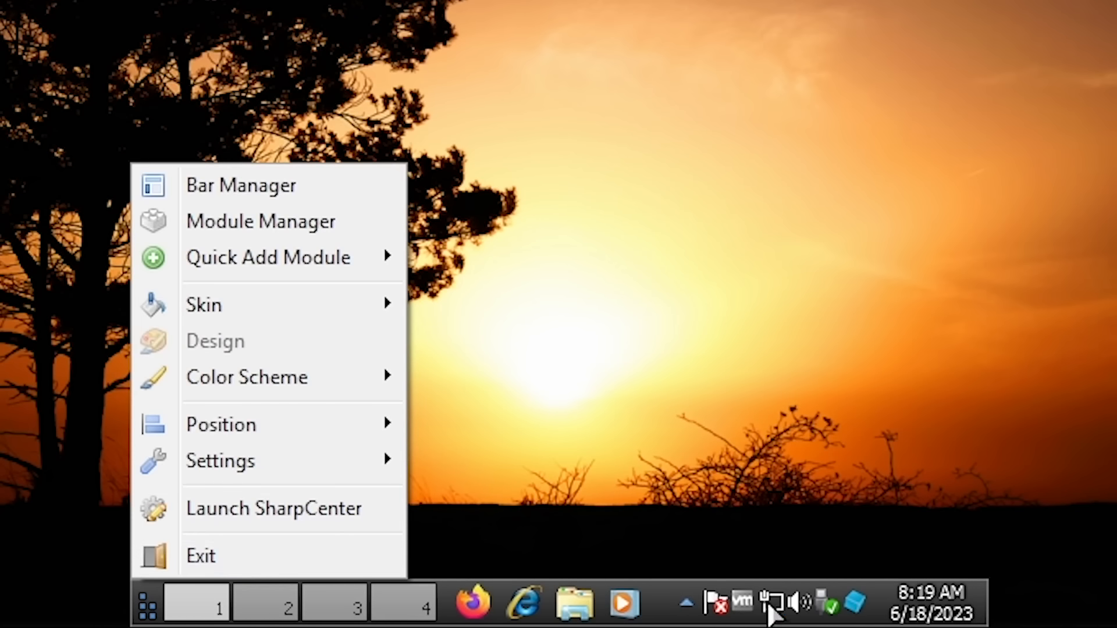
mouse_move(349, 426)
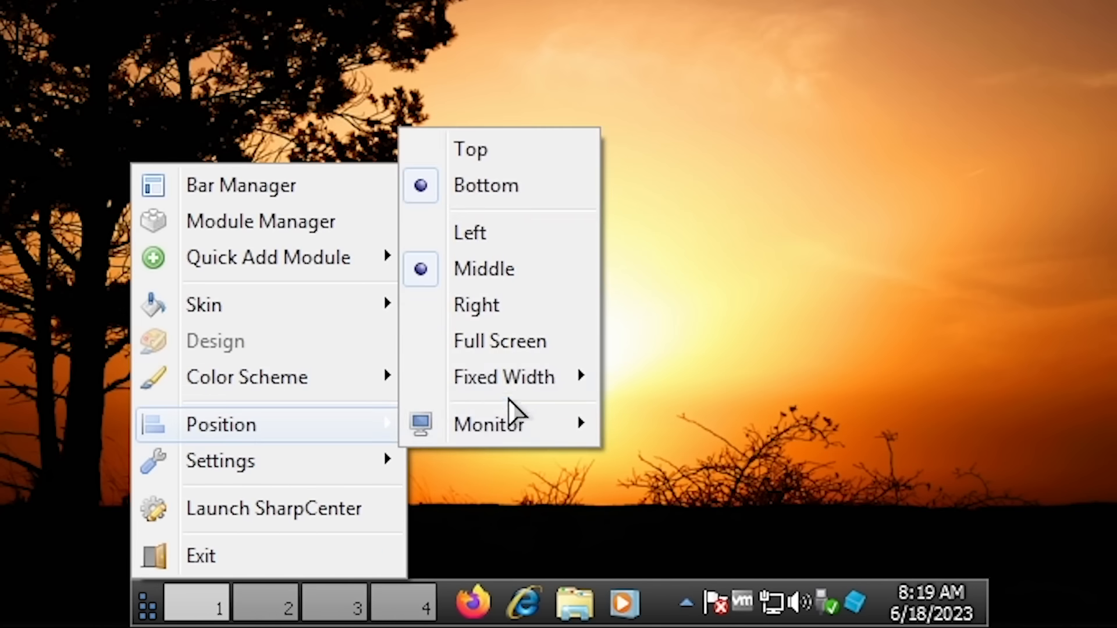
click(524, 344)
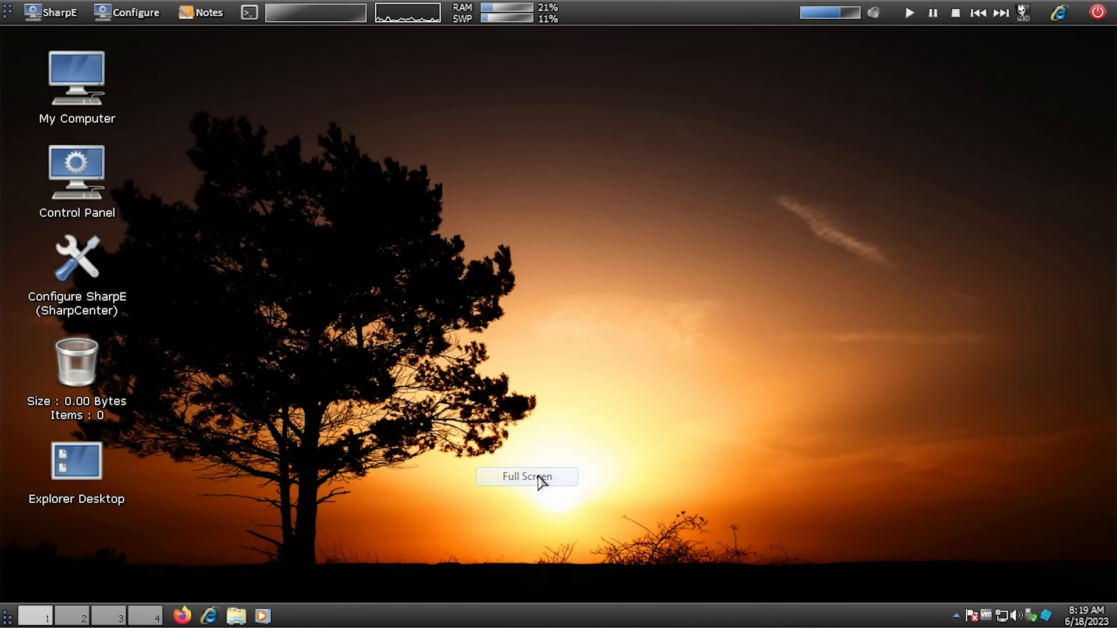
View the bar's settings options, and open SharpCenter to look at its welcome page before closing it
click(7, 618)
mouse_move(50, 541)
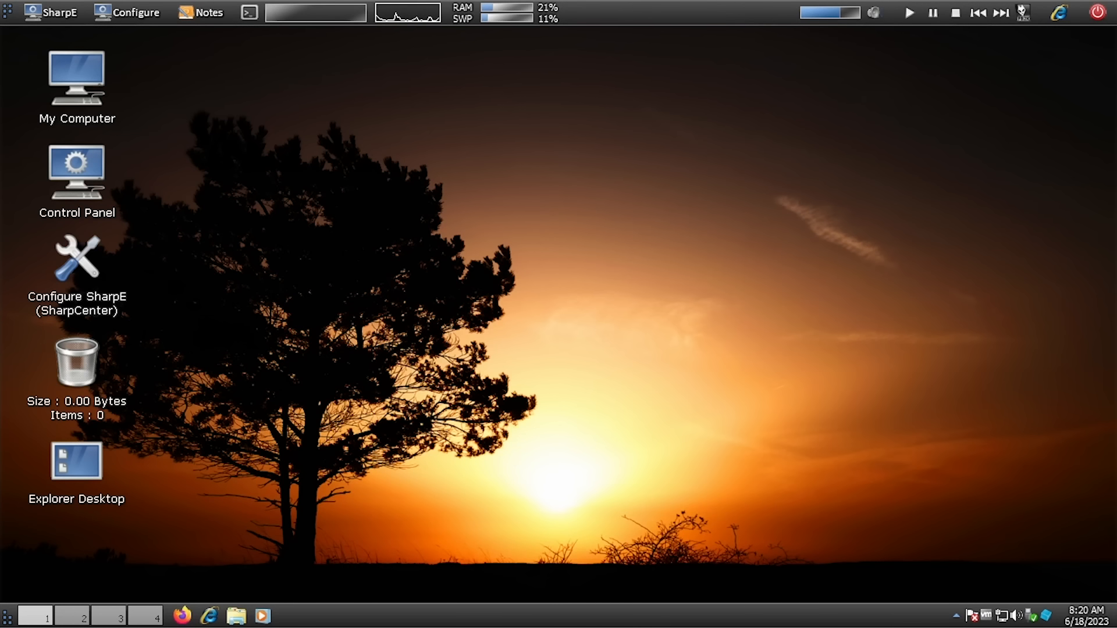
right_click(8, 621)
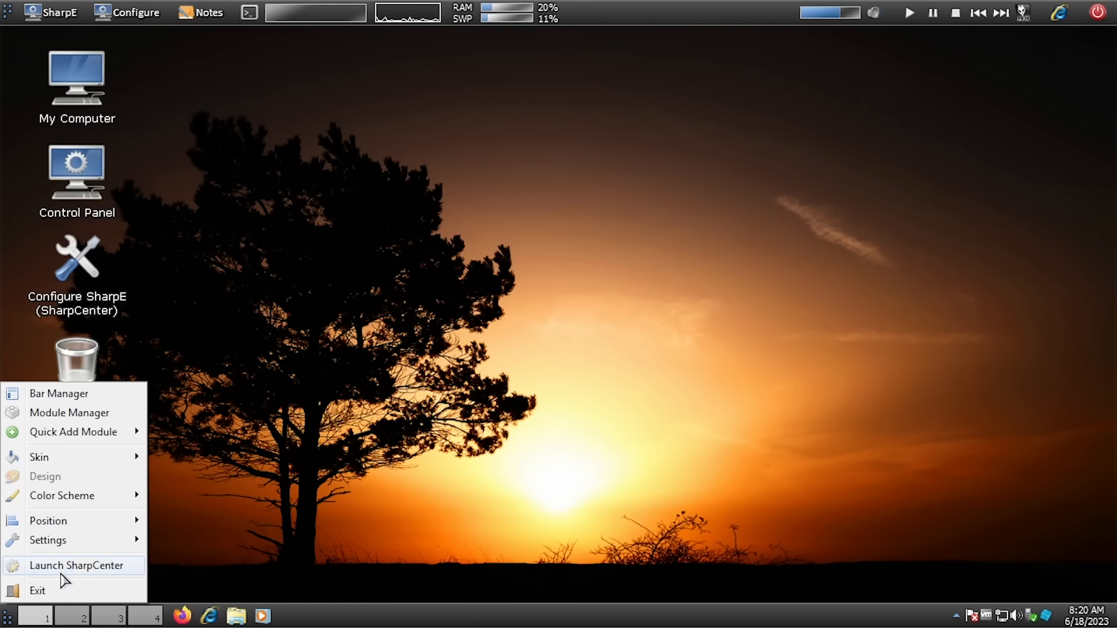
click(79, 568)
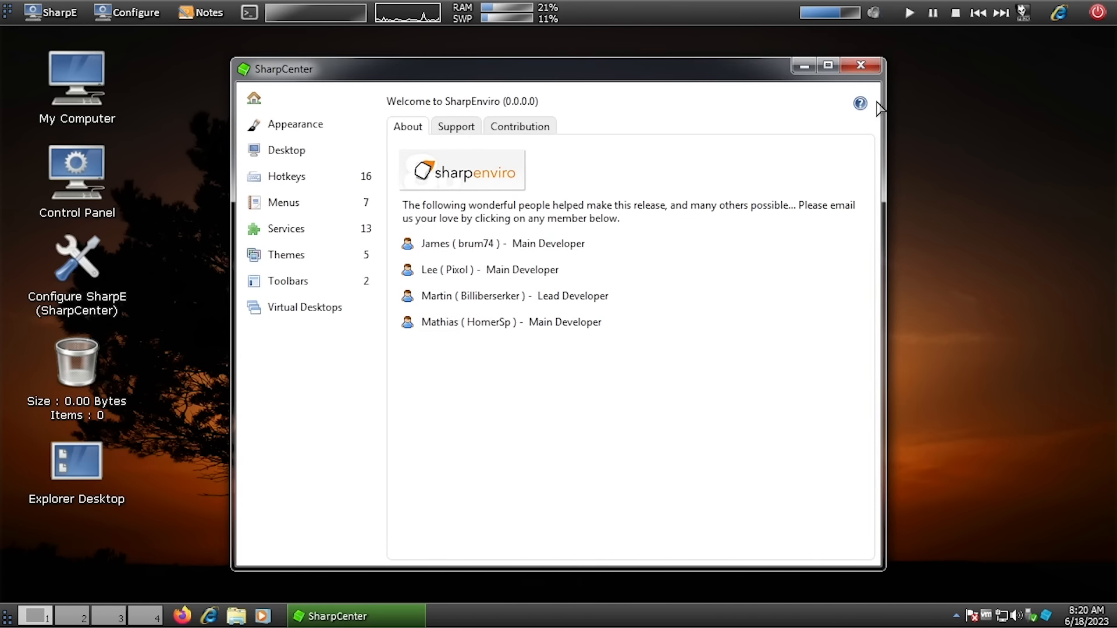
click(861, 66)
Apply the Minimal skin to the SharpE bars
click(10, 616)
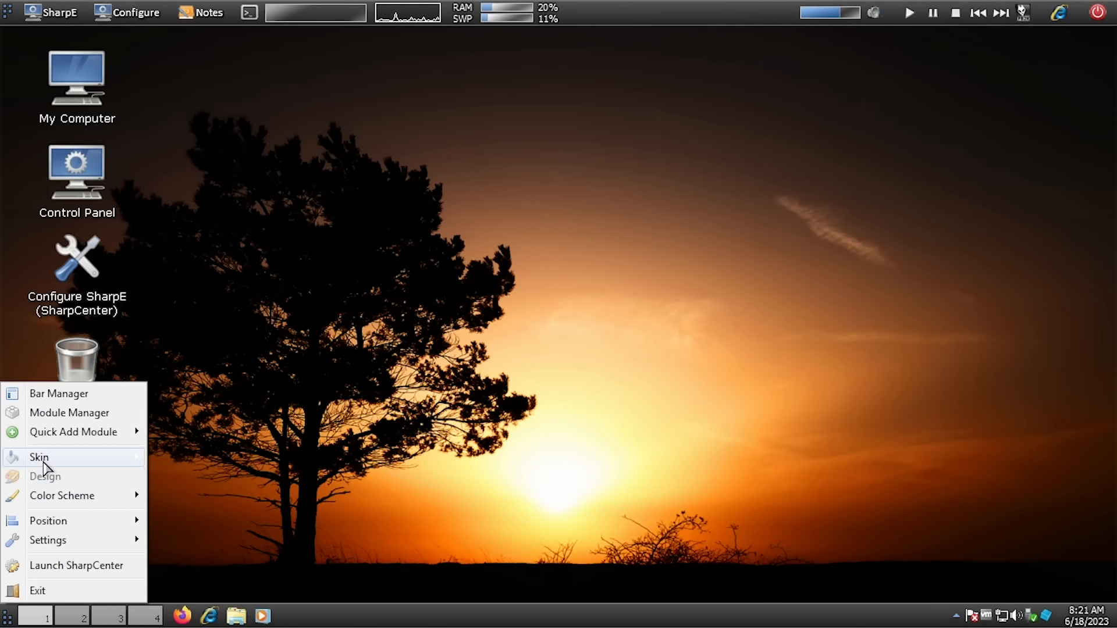
mouse_move(38, 457)
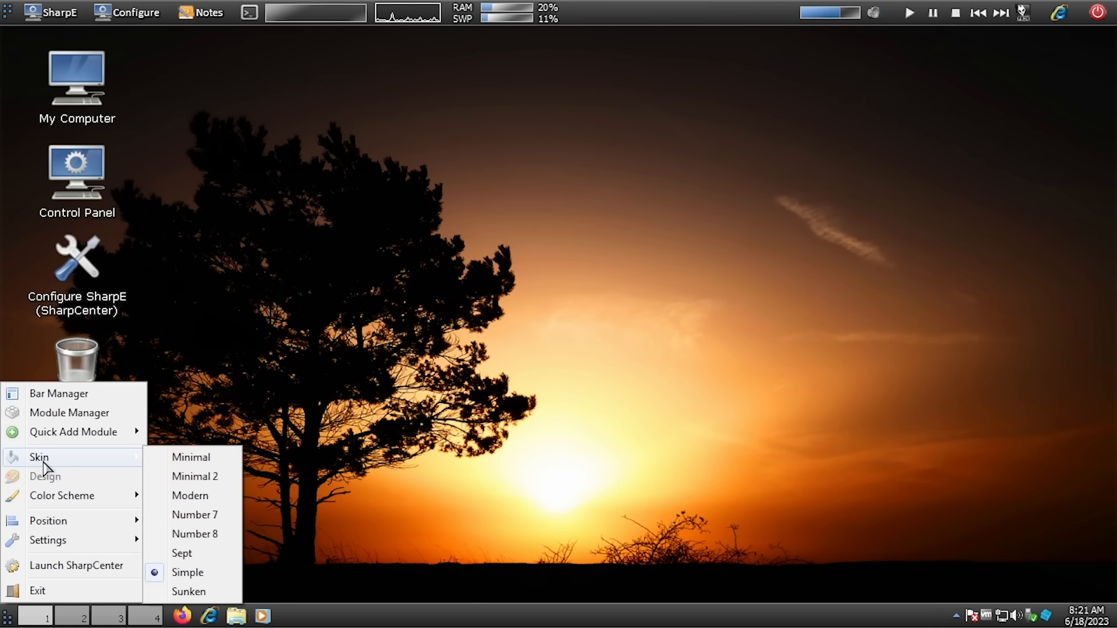
click(204, 457)
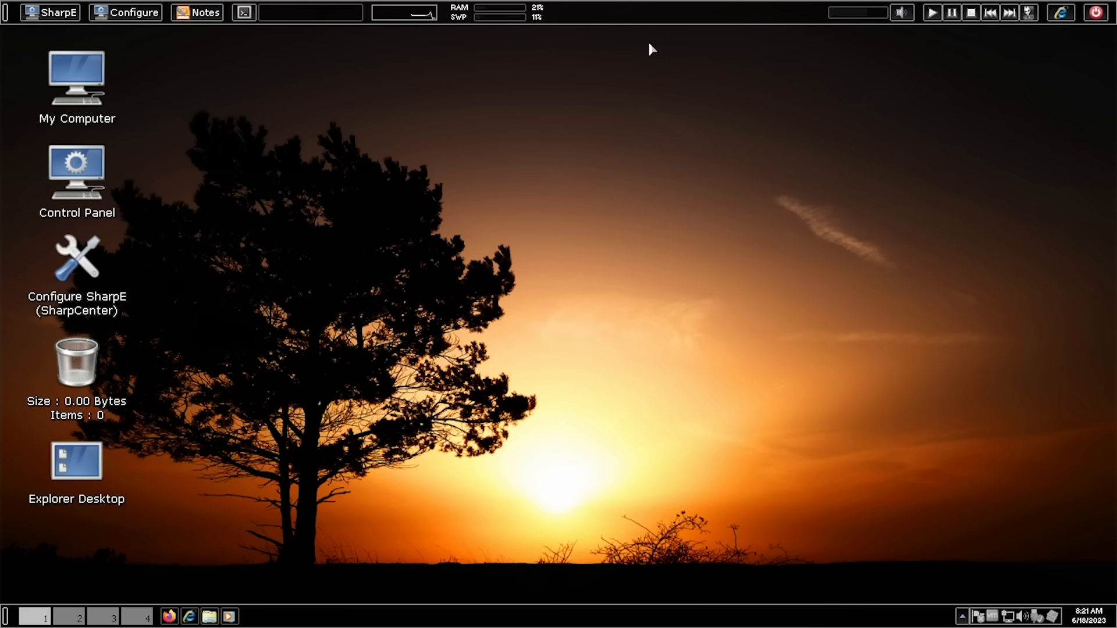
Change the skin of the SharpE bars to Number 7
right_click(6, 617)
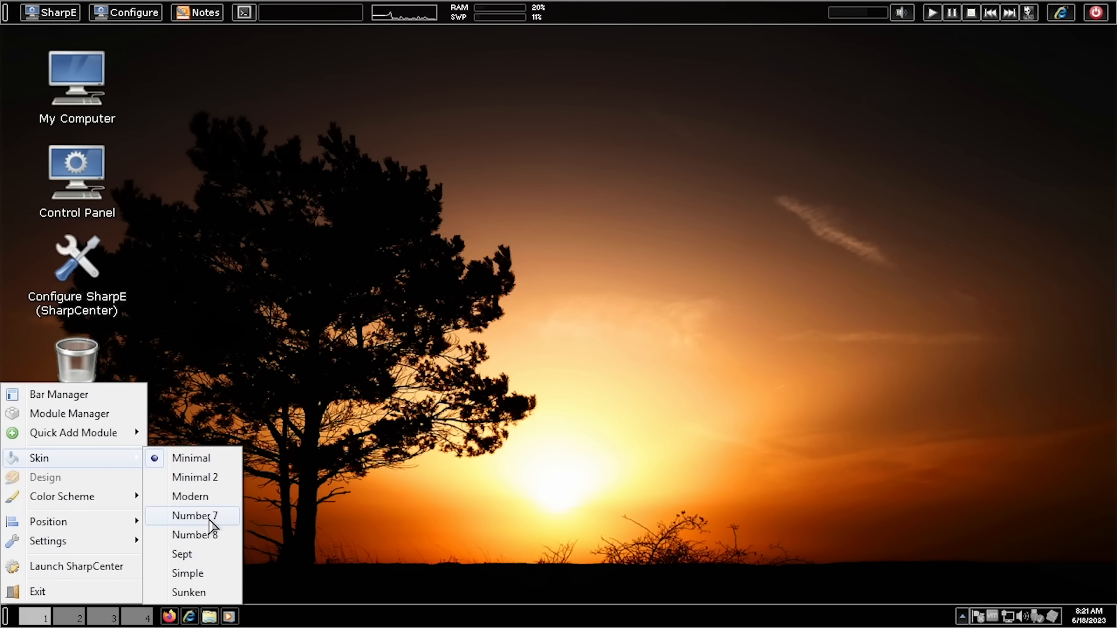
click(208, 517)
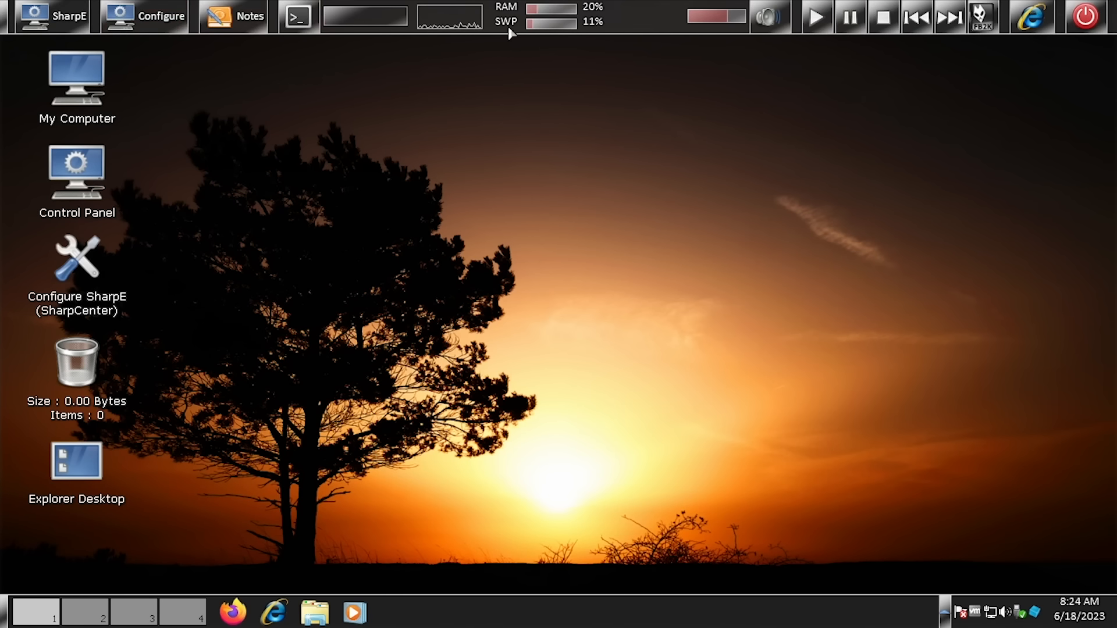
Change the skin of the SharpE bars to Modern
right_click(3, 624)
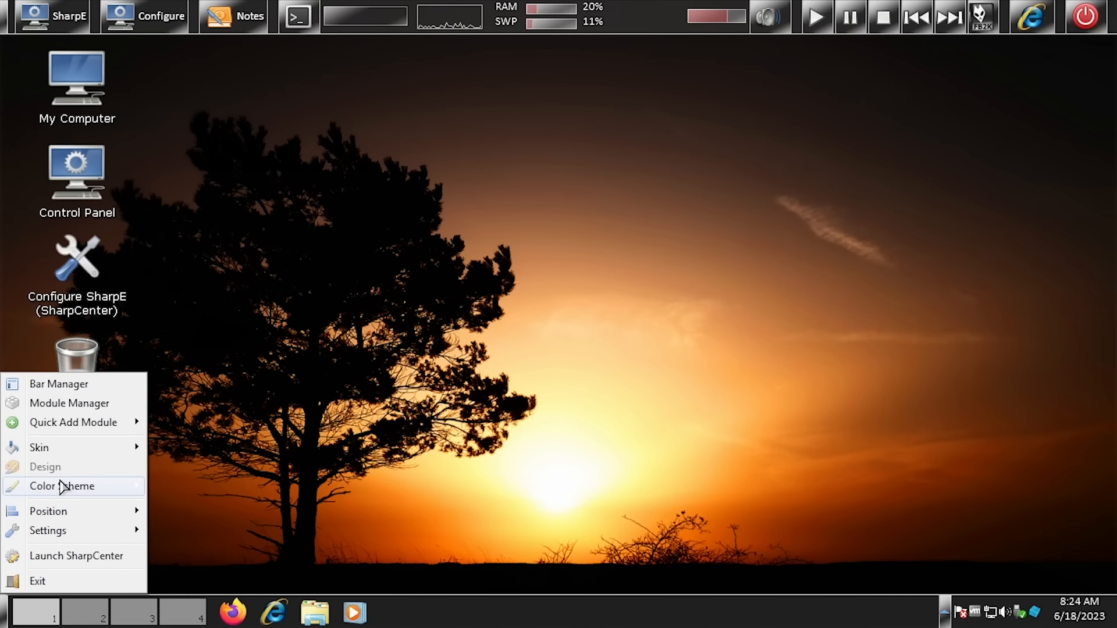
mouse_move(62, 449)
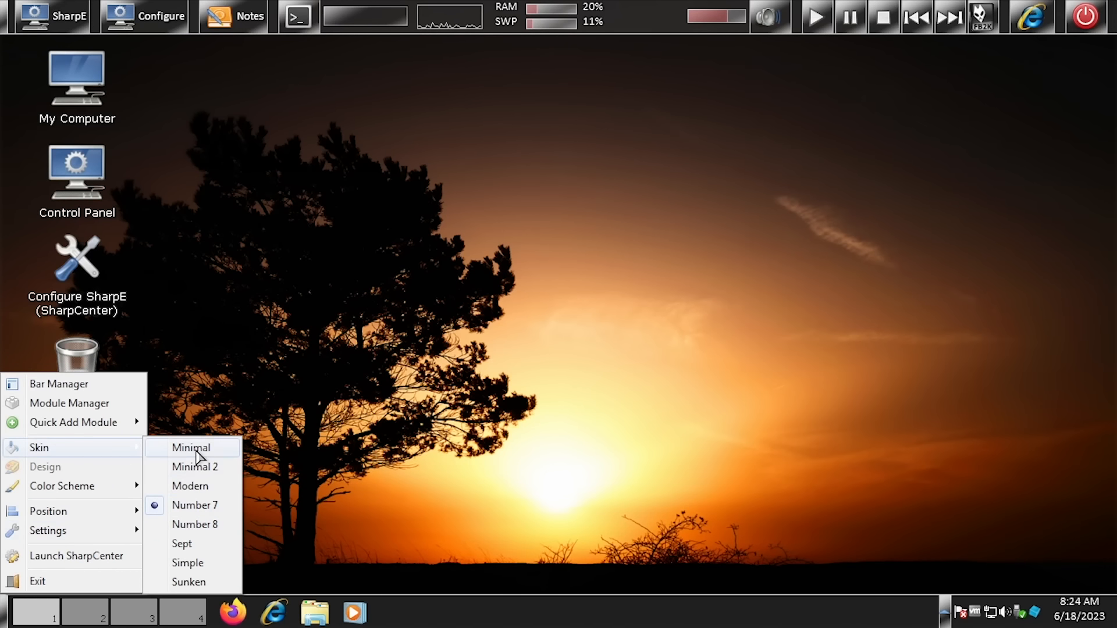
click(213, 492)
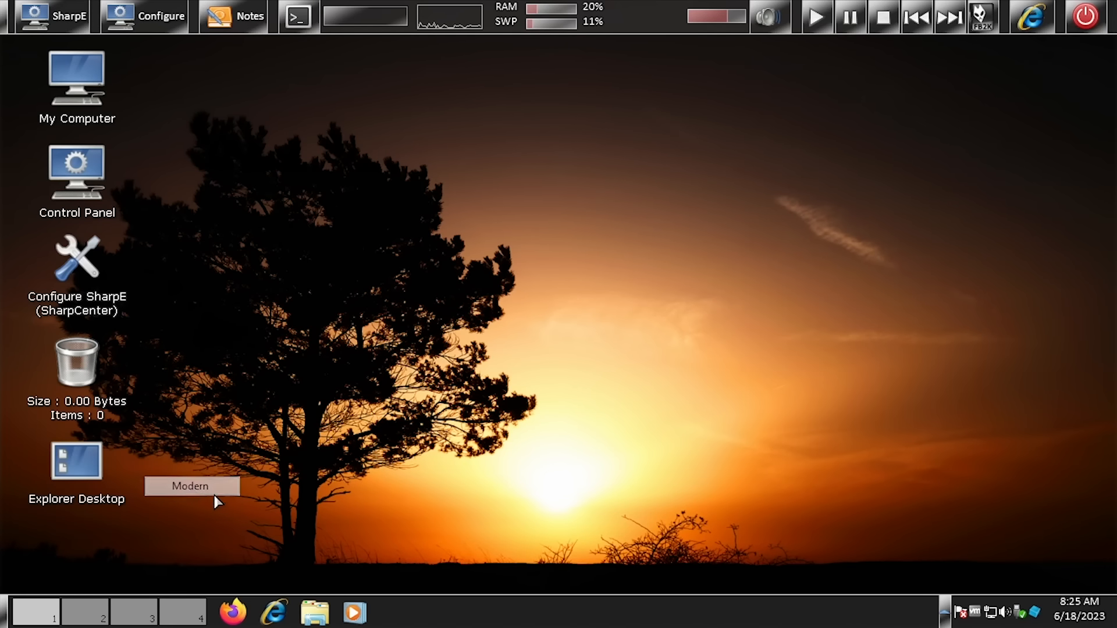
Set the design of the bar holding the virtual desktops to big
right_click(6, 617)
mouse_move(61, 486)
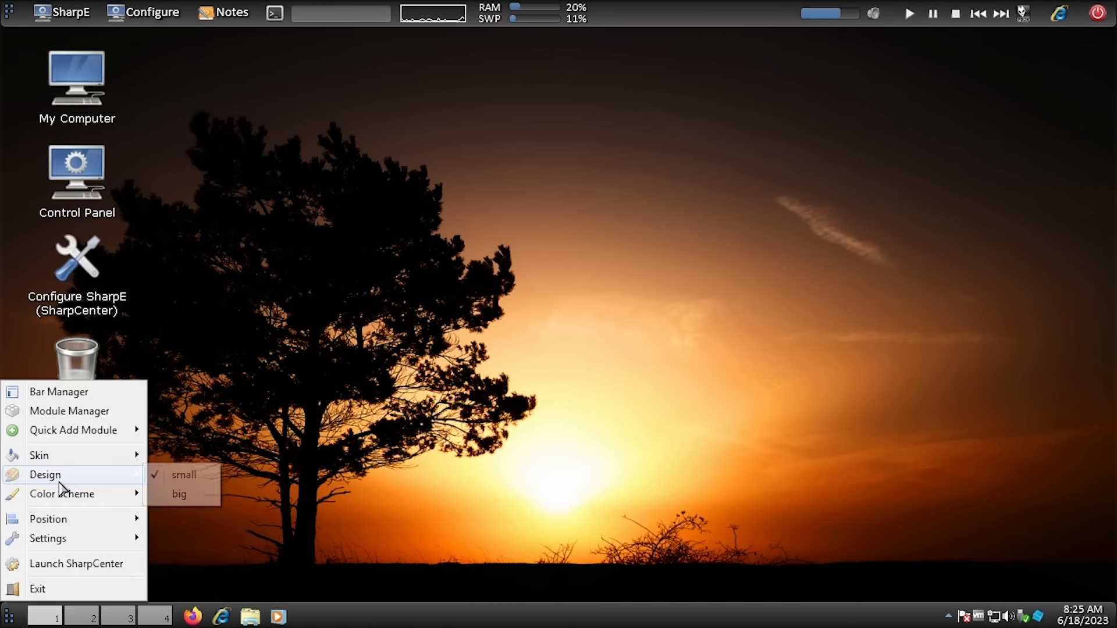
click(179, 494)
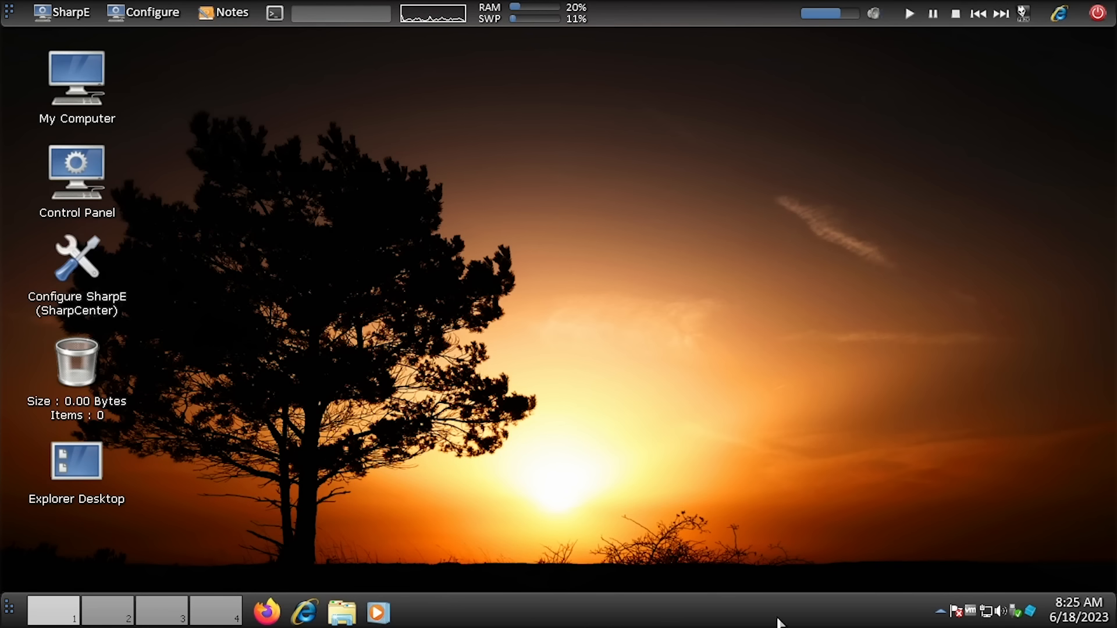
click(6, 612)
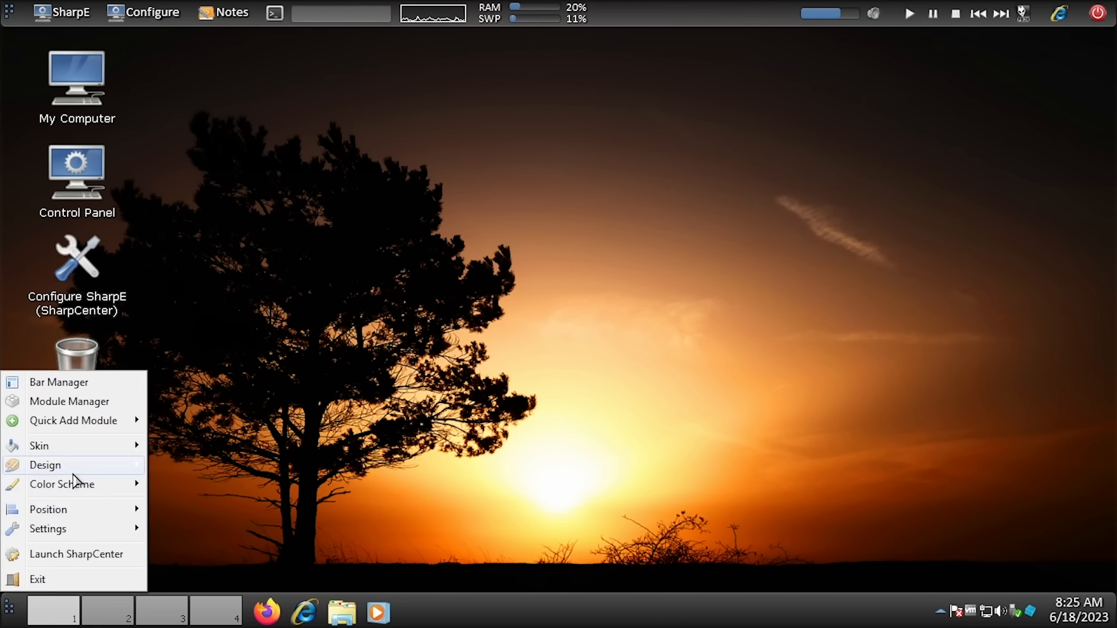
mouse_move(55, 452)
click(440, 485)
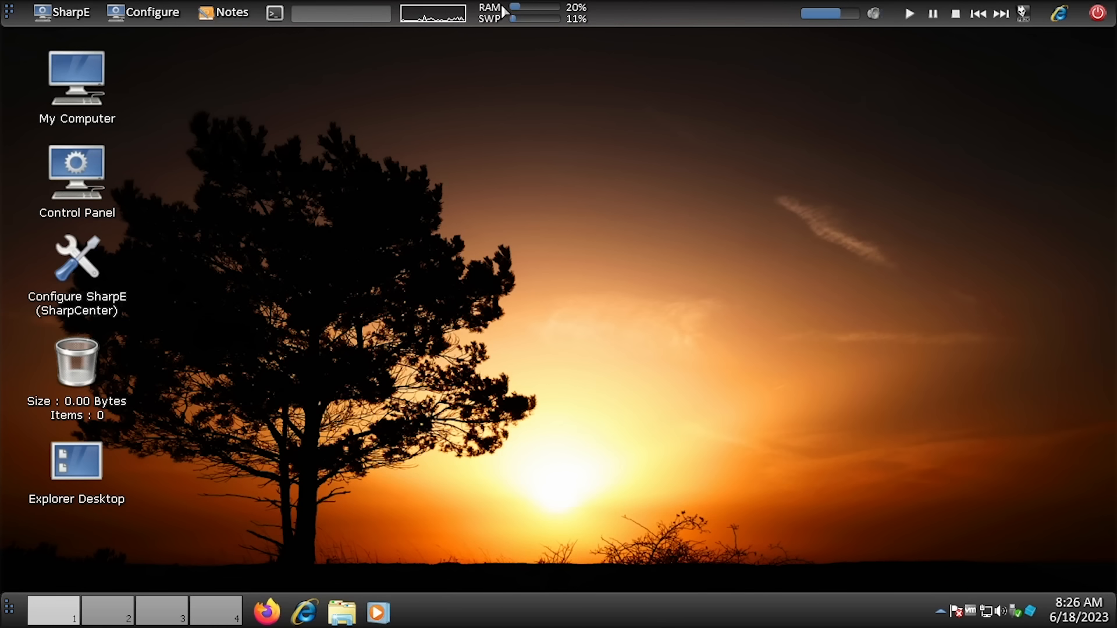
Quick-add the BatteryMonitor module to the bar holding the virtual desktops, and reposition the SharpCenter window showing its settings
click(12, 607)
mouse_move(91, 429)
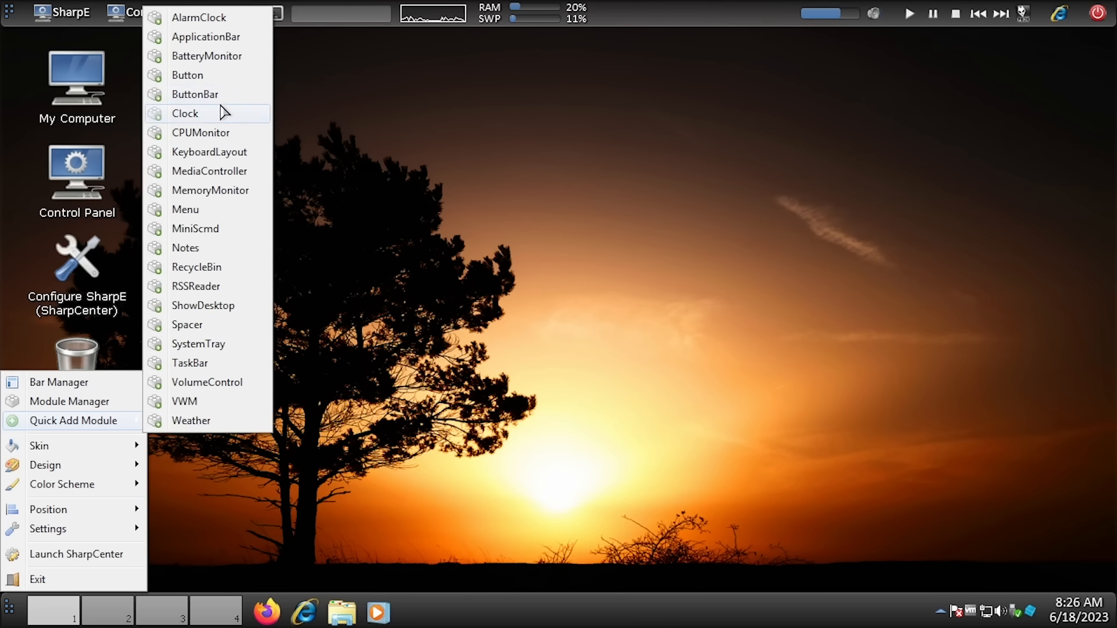
click(224, 64)
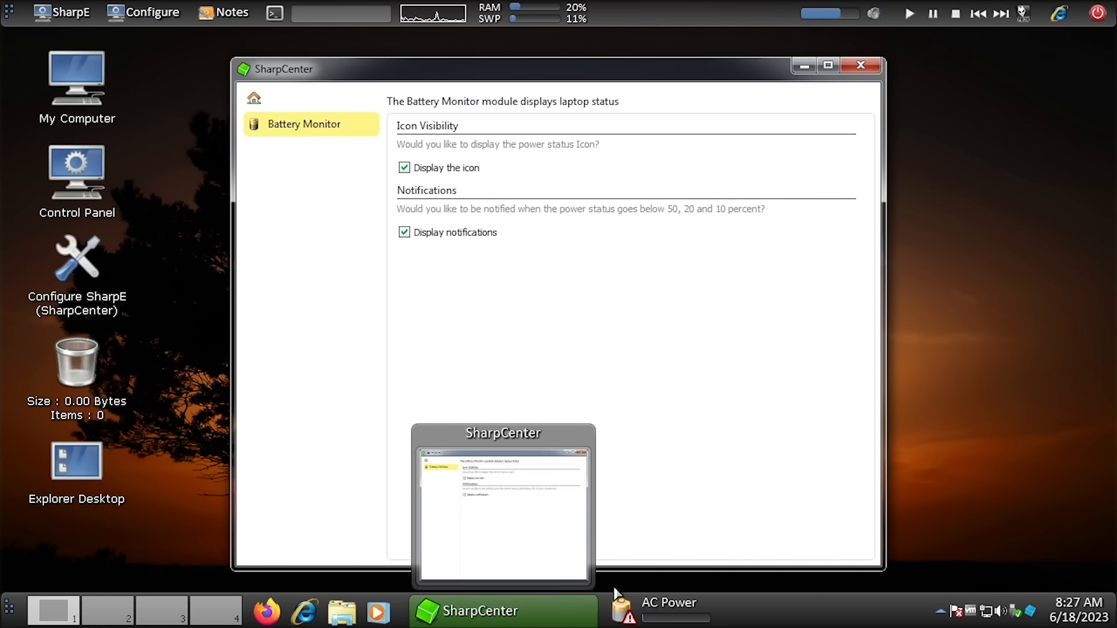
mouse_move(476, 71)
mouse_down()
mouse_move(498, 83)
mouse_move(478, 60)
mouse_up()
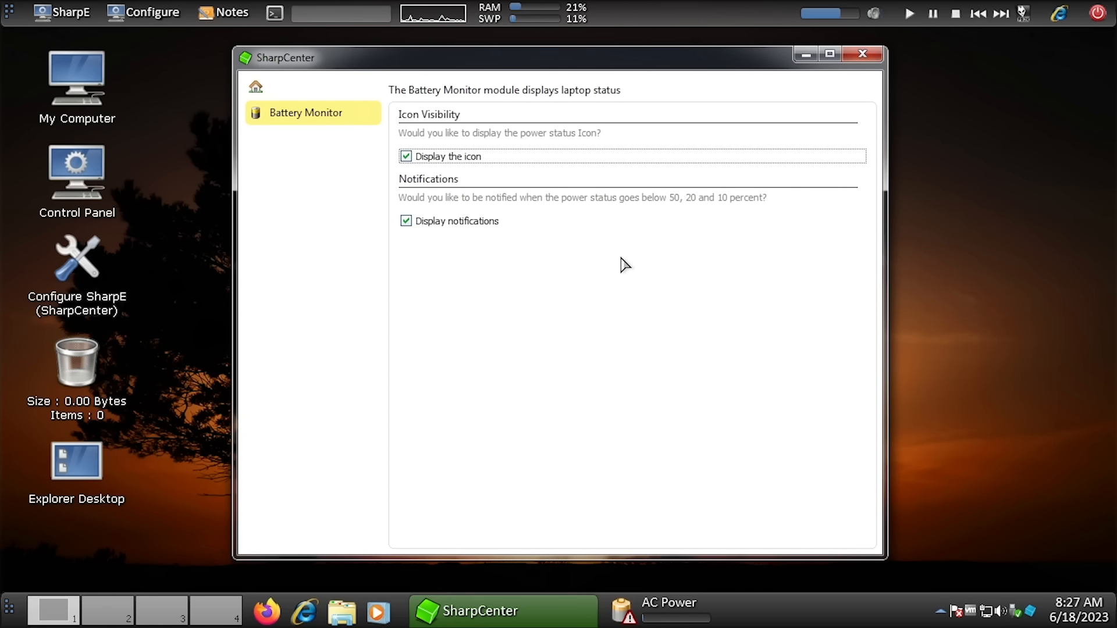
Disable the icon and the notifications in the Battery Monitor module's settings, and apply the changes
click(452, 159)
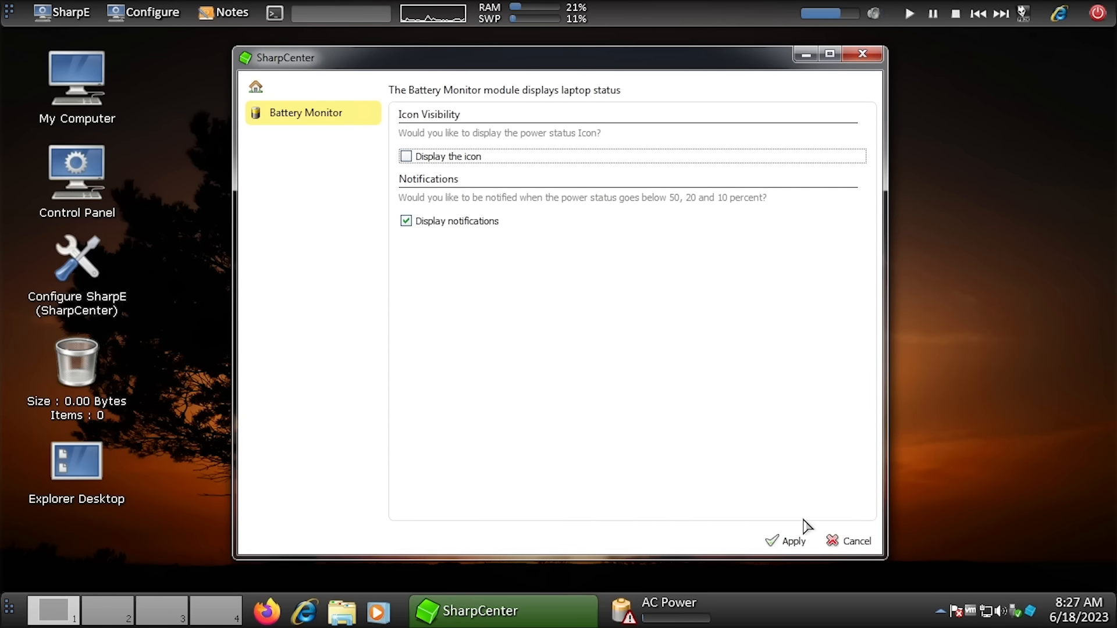
click(441, 224)
click(785, 536)
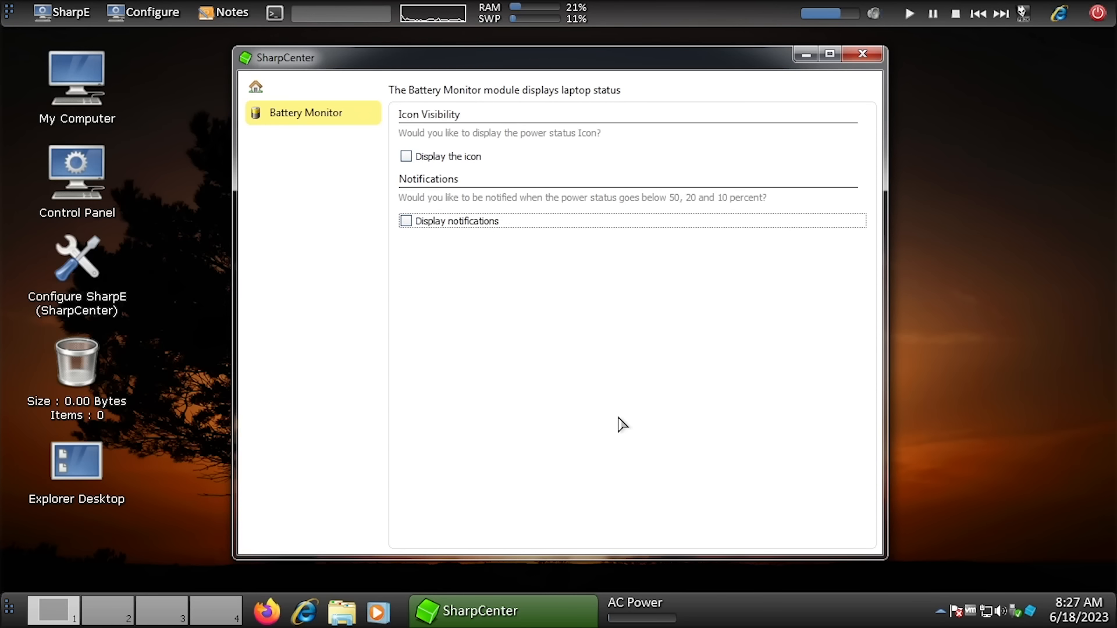
Re-enable Display the icon for the Battery Monitor module and close its settings
click(641, 606)
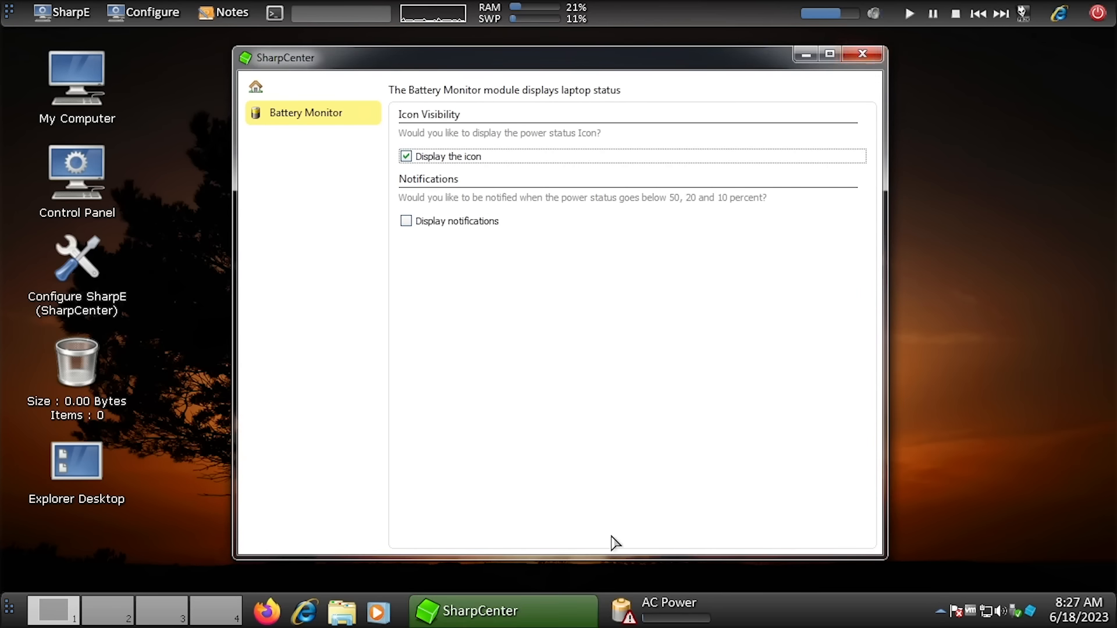
mouse_move(555, 602)
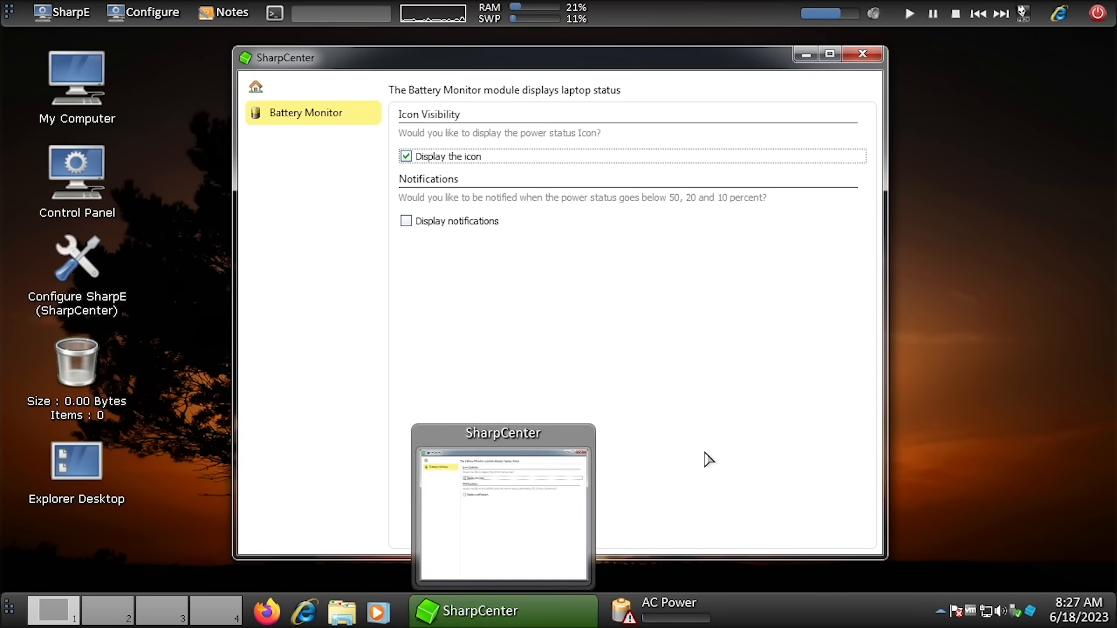
mouse_move(558, 622)
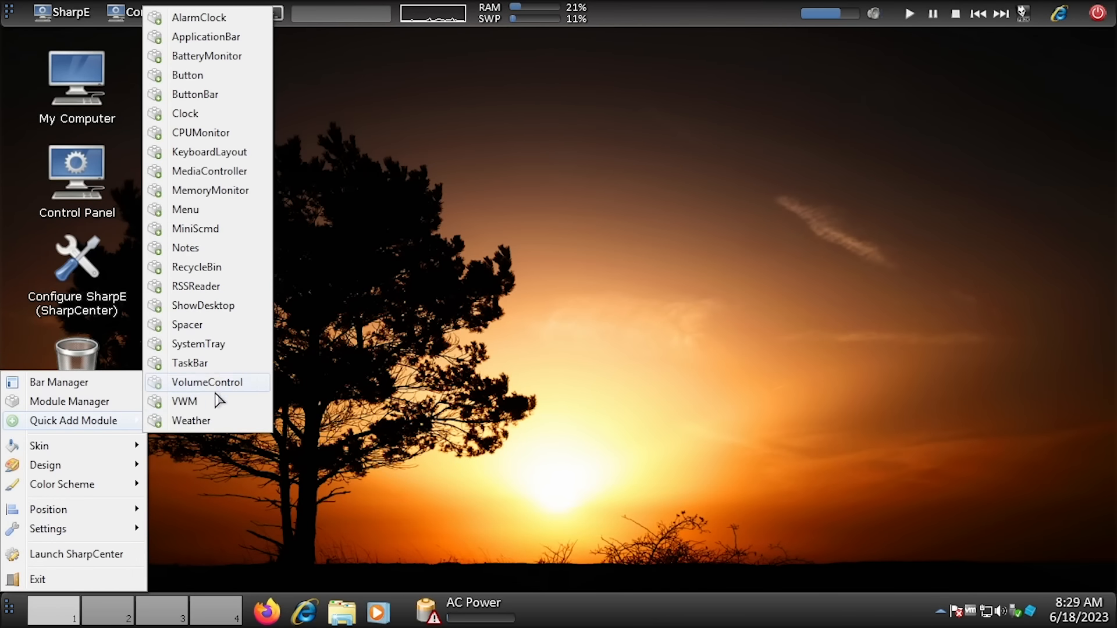
Quick-add the RecycleBin module to the bar holding the virtual desktops, and close the SharpCenter window
click(231, 274)
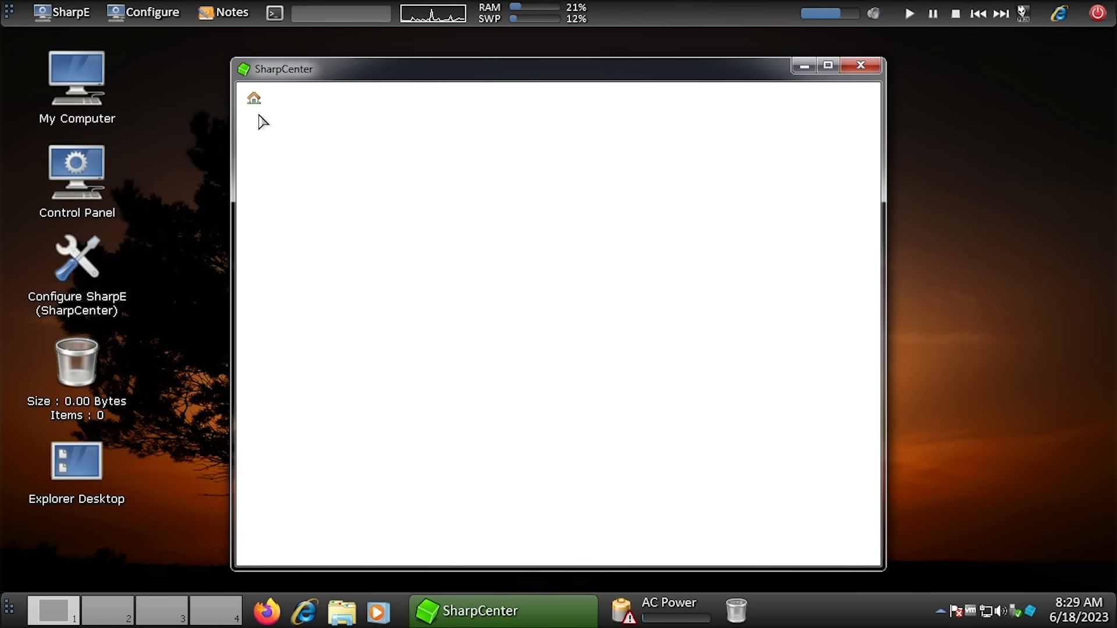
click(829, 63)
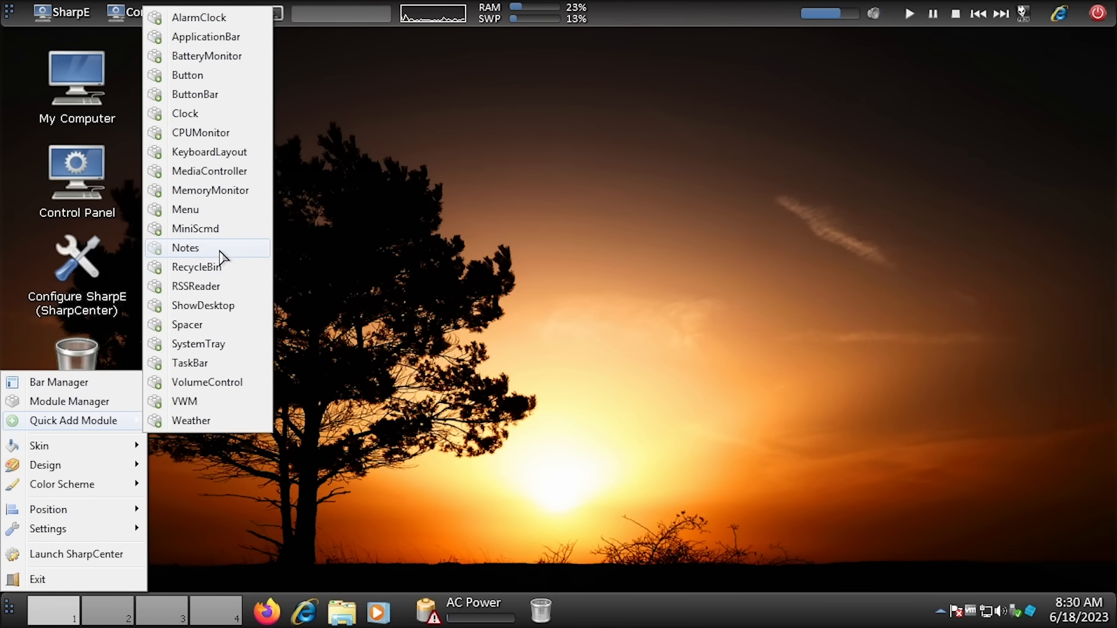
Add a Notes module to the bar holding the virtual desktops, displayed as Icon and Text with the button caption "My Notes"
click(219, 251)
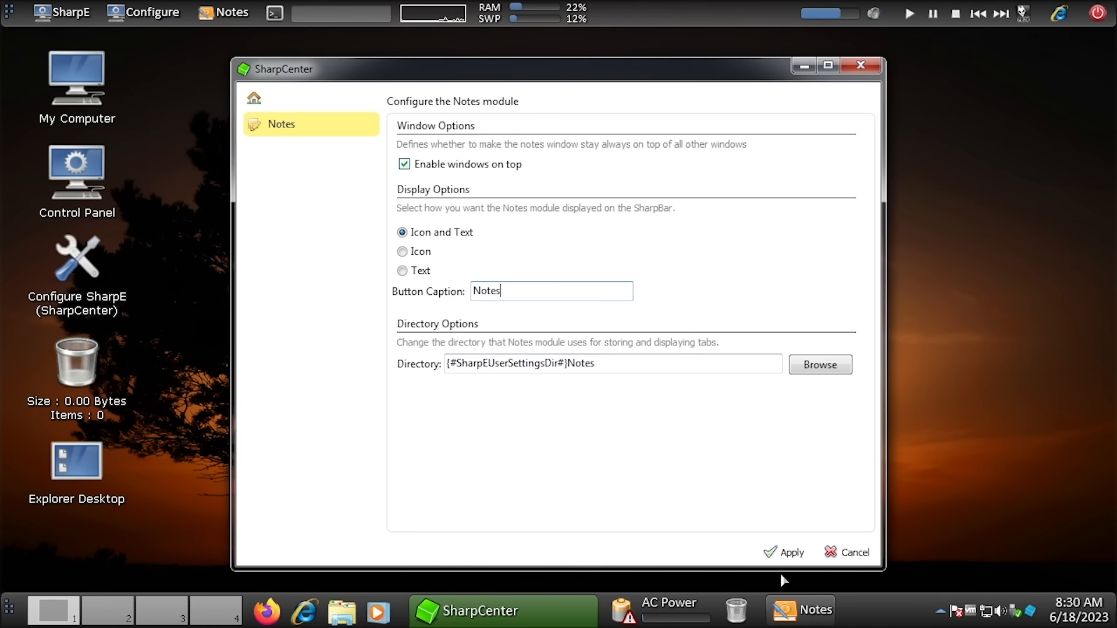
drag(543, 295, 348, 273)
key(BackSpace)
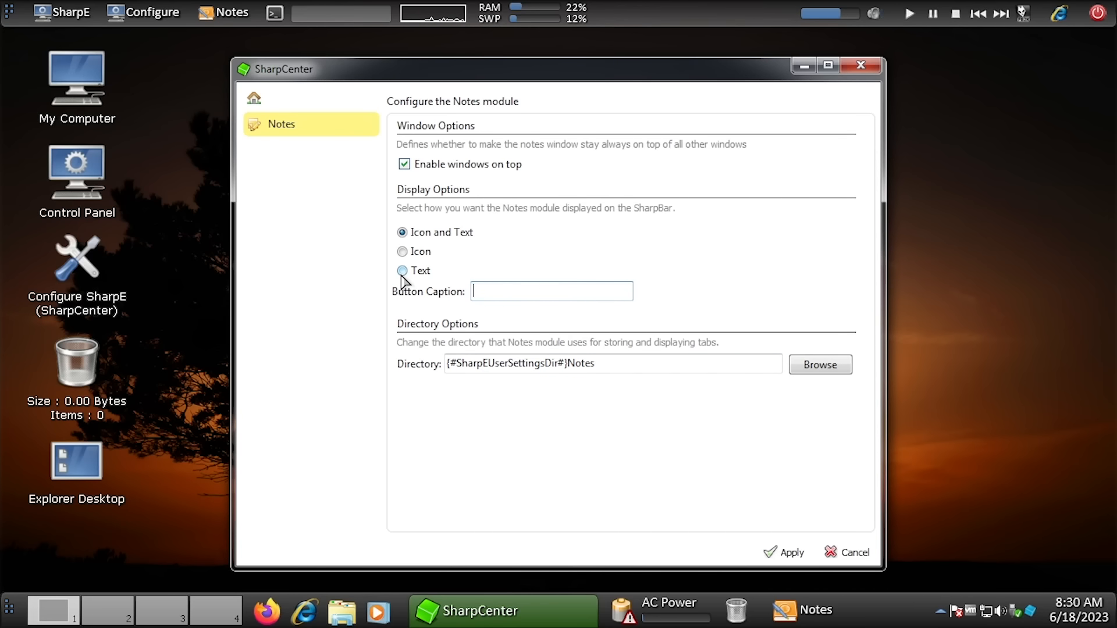
click(402, 252)
click(428, 235)
click(784, 553)
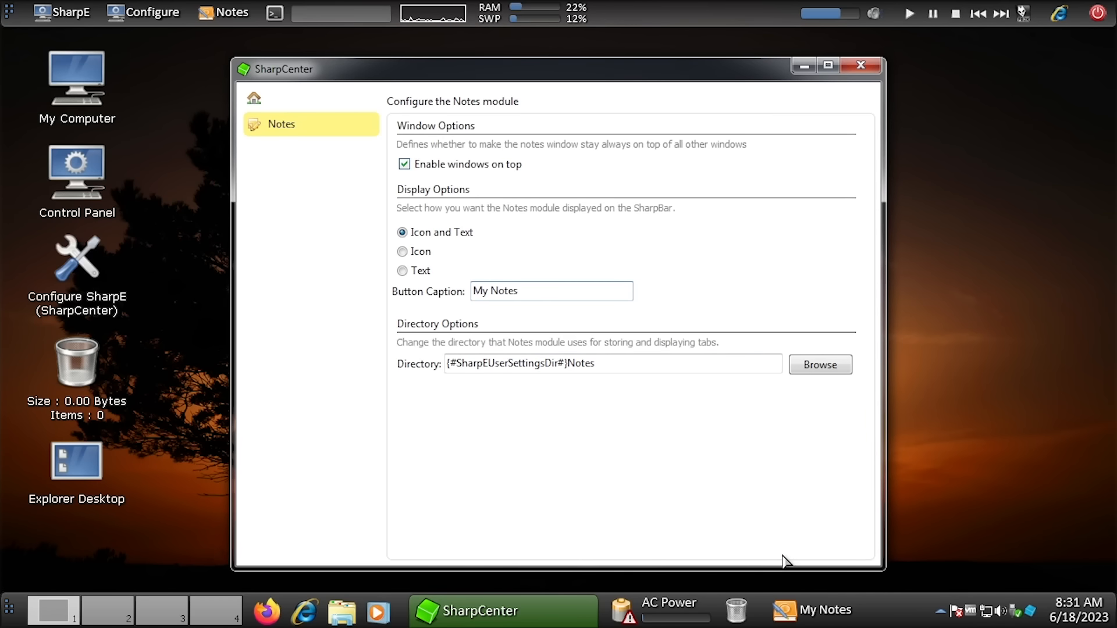
click(859, 66)
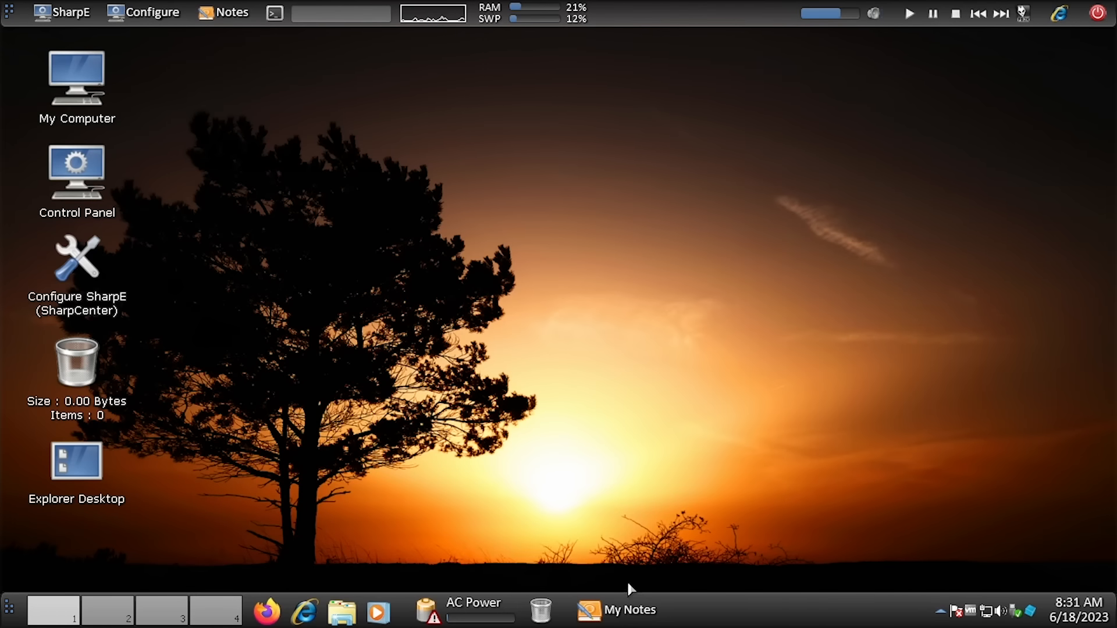
Open the My Notes window, enlarge it, and write "Hello World!" in the note
click(617, 610)
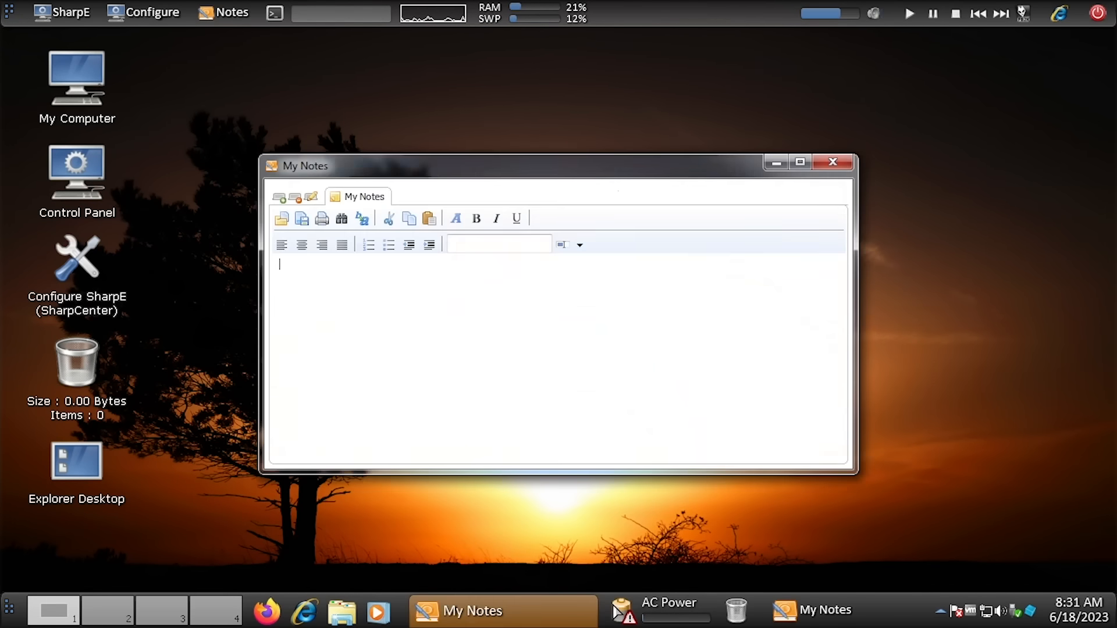
right_click(406, 265)
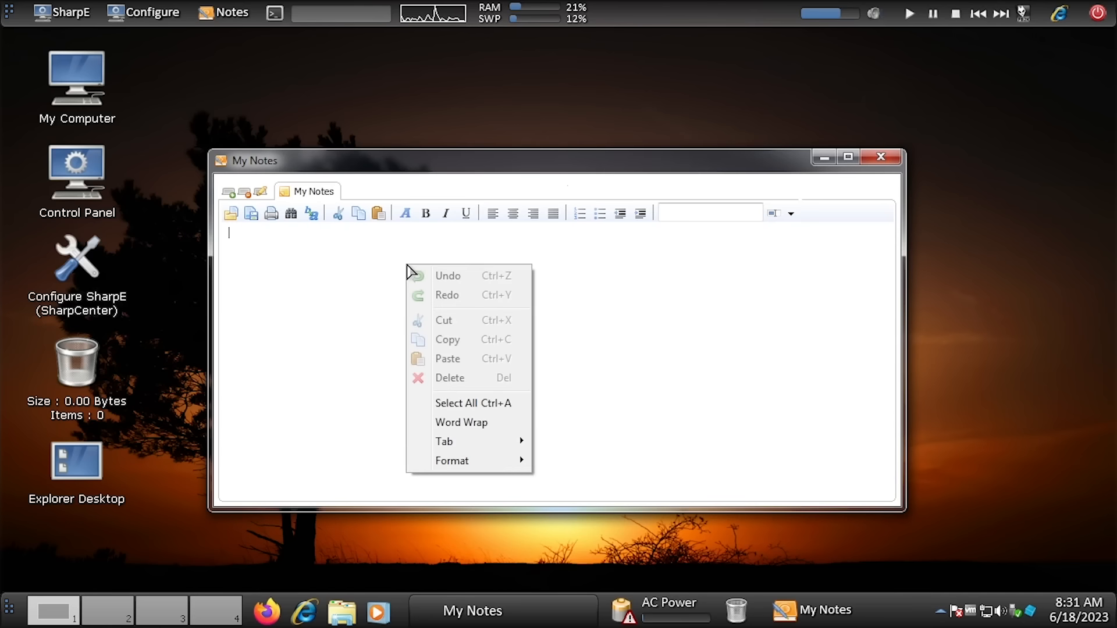
click(407, 182)
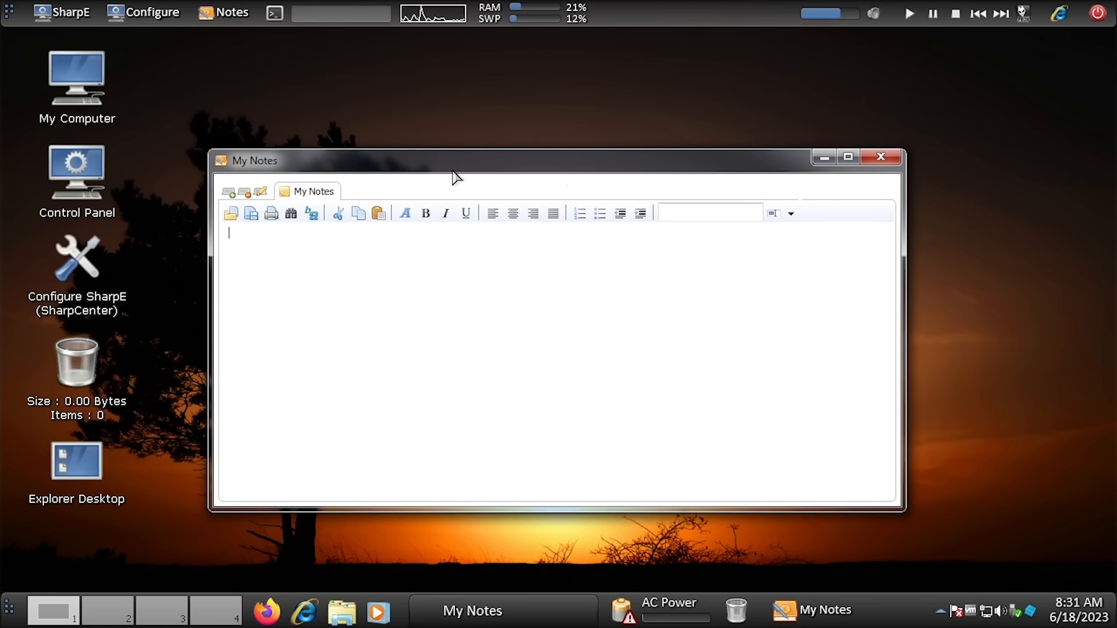
drag(453, 170, 444, 134)
drag(897, 478, 940, 544)
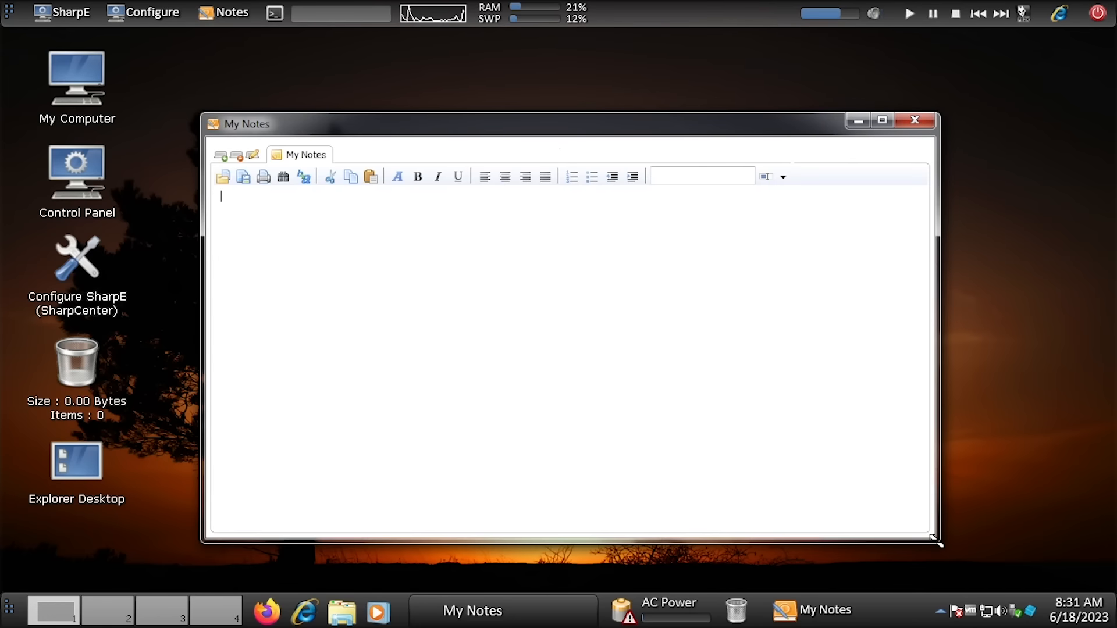
text(Hello World!)
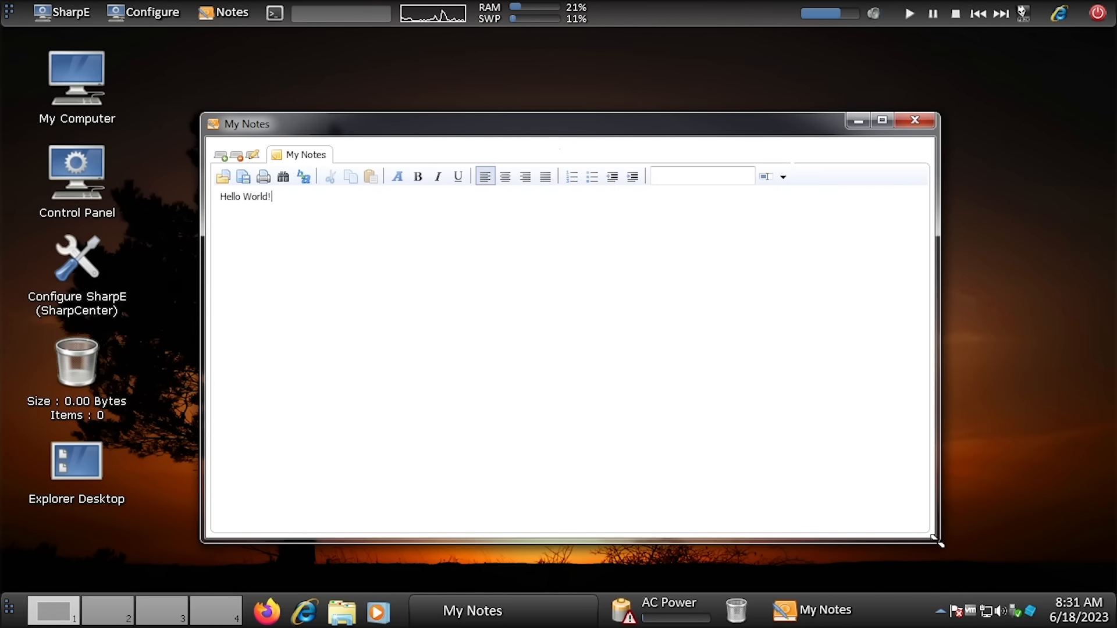
Save the note in the Documents library as a rich text file named "my awesome note"
click(243, 177)
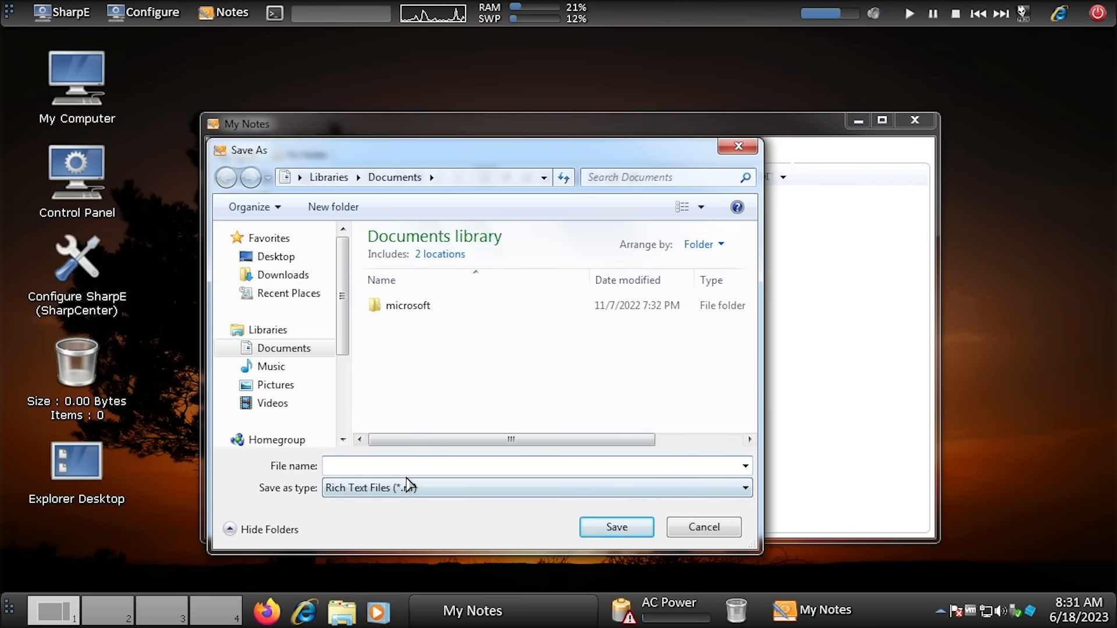
click(408, 487)
click(414, 489)
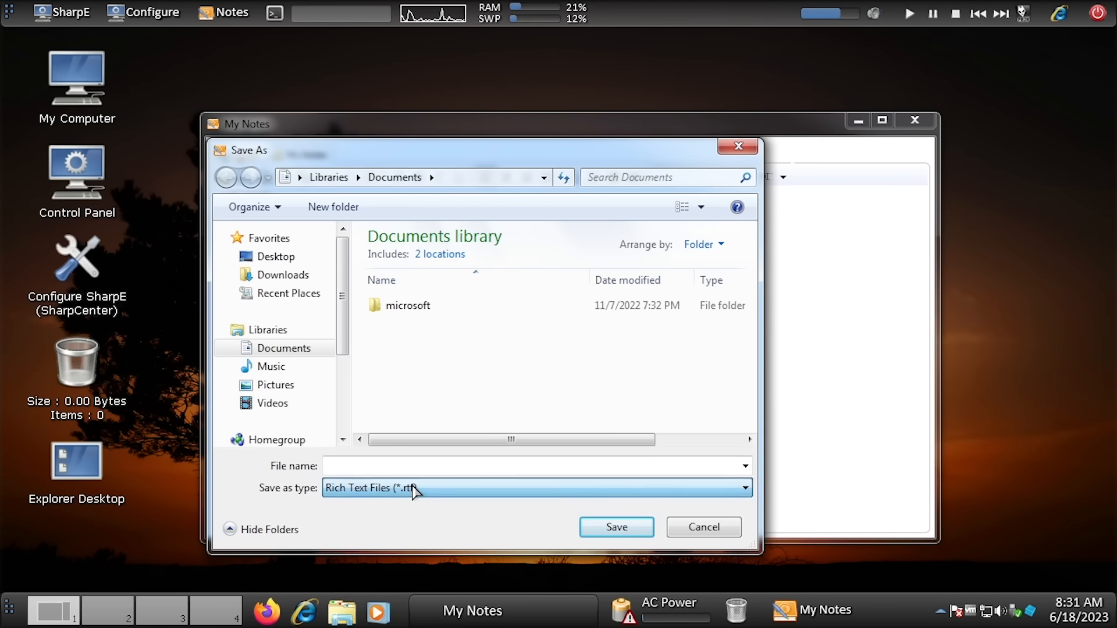
click(472, 466)
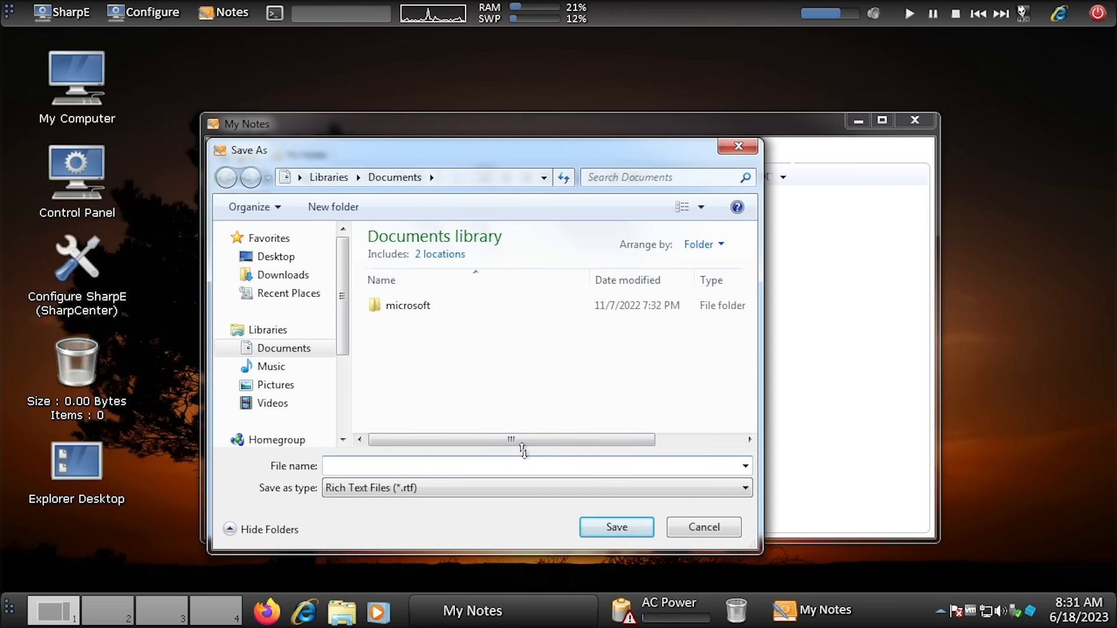
text(my awesome note)
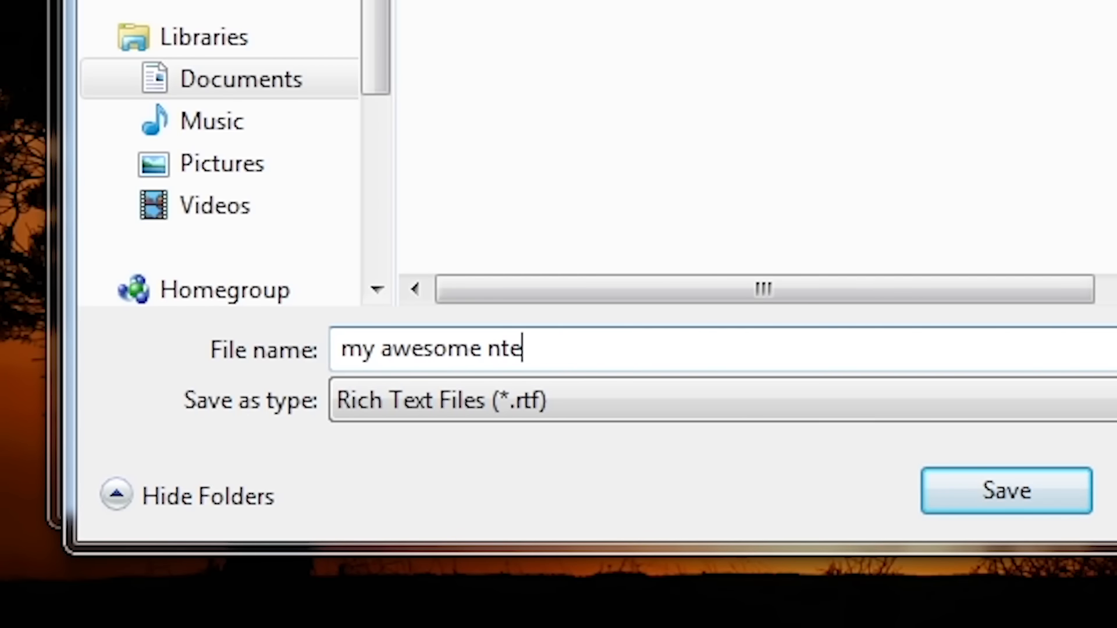
key(BackSpace)
key(BackSpace)
text(ote)
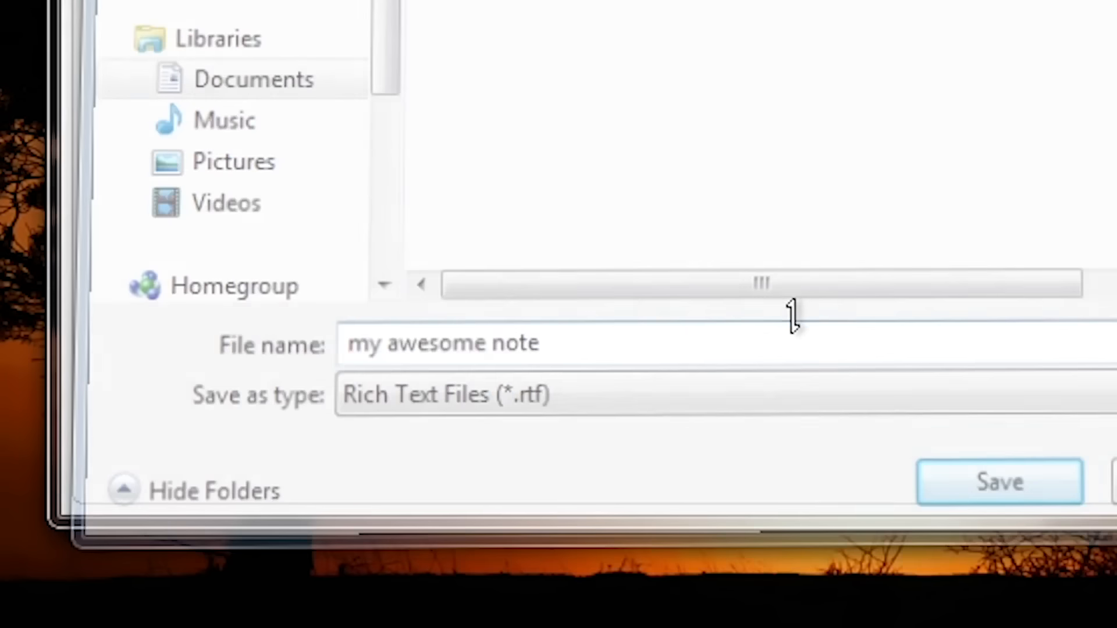
key(Return)
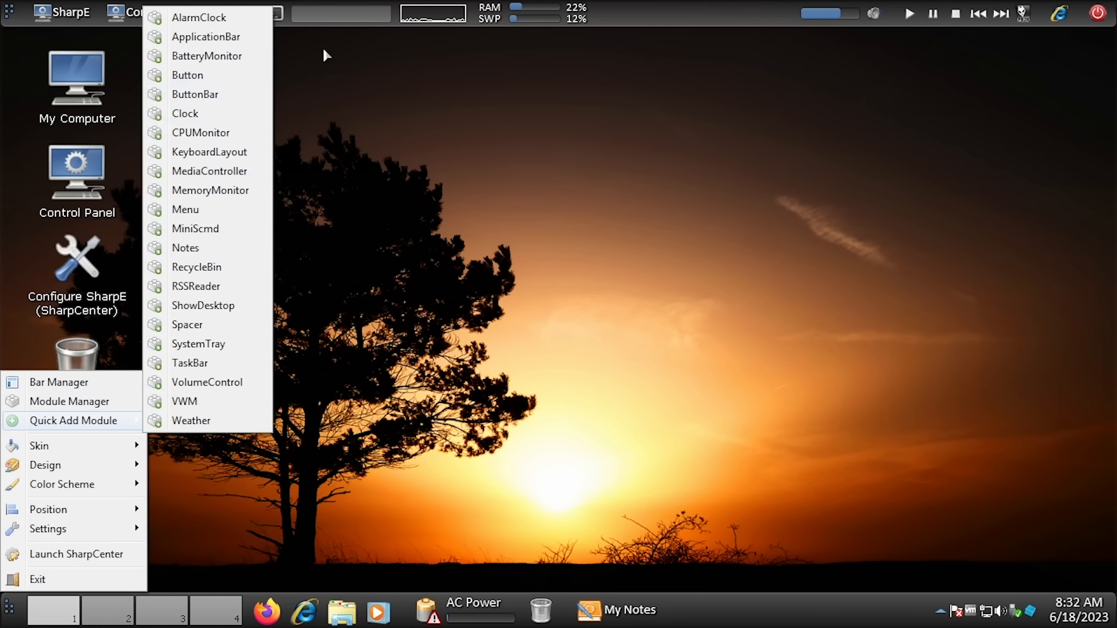
Check the SharpE Menu both from the bar and from several spots on the desktop, and dismiss it
click(428, 46)
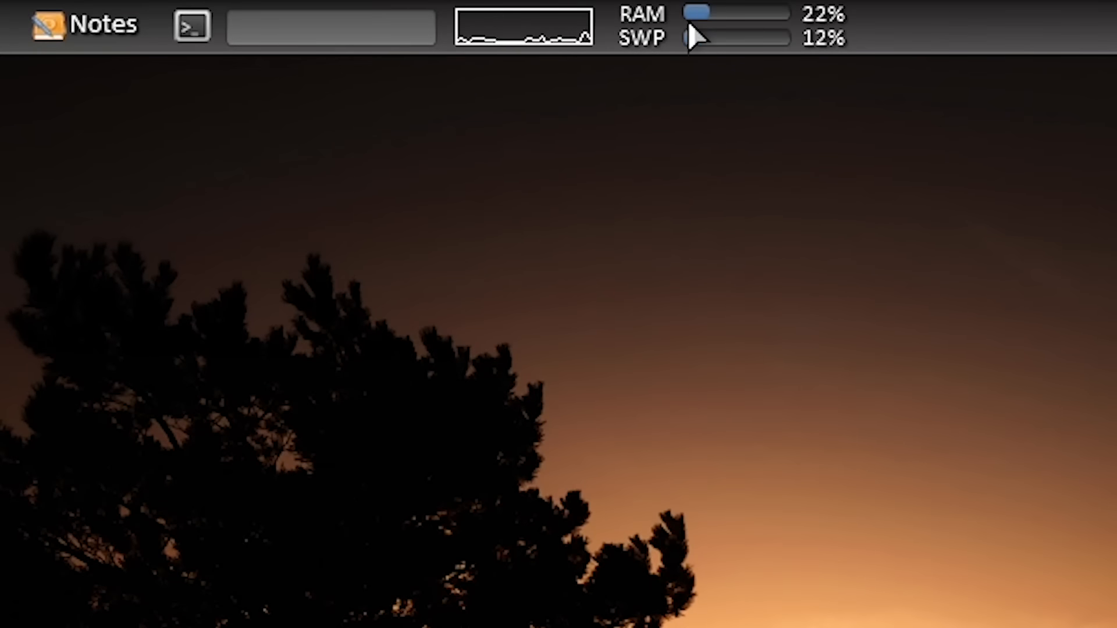
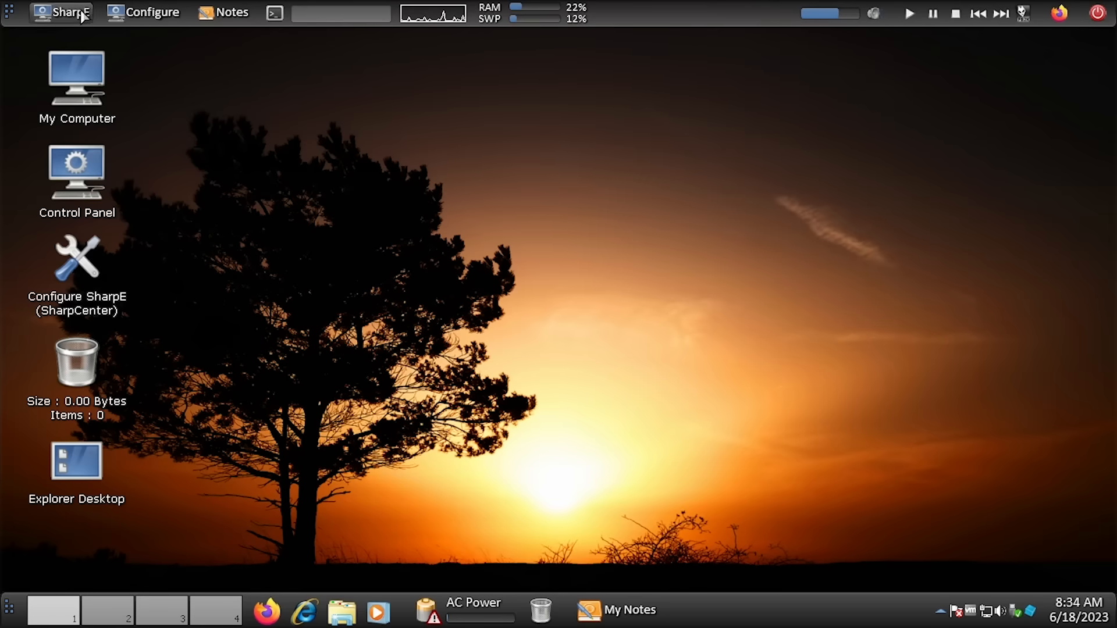
click(79, 16)
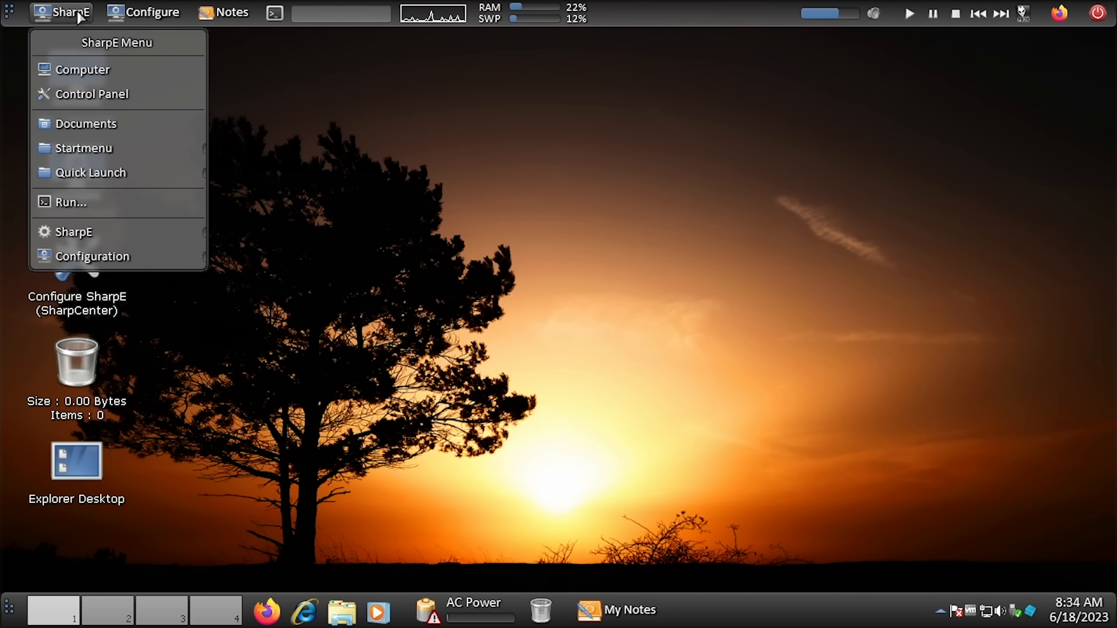
click(344, 95)
right_click(508, 103)
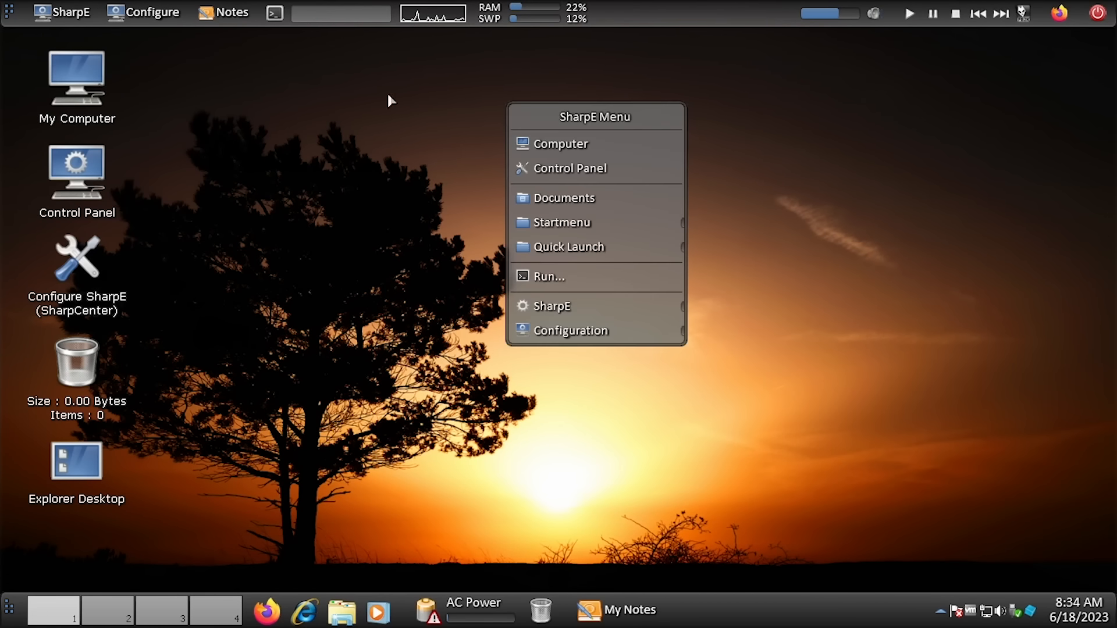
right_click(282, 78)
right_click(653, 94)
click(512, 108)
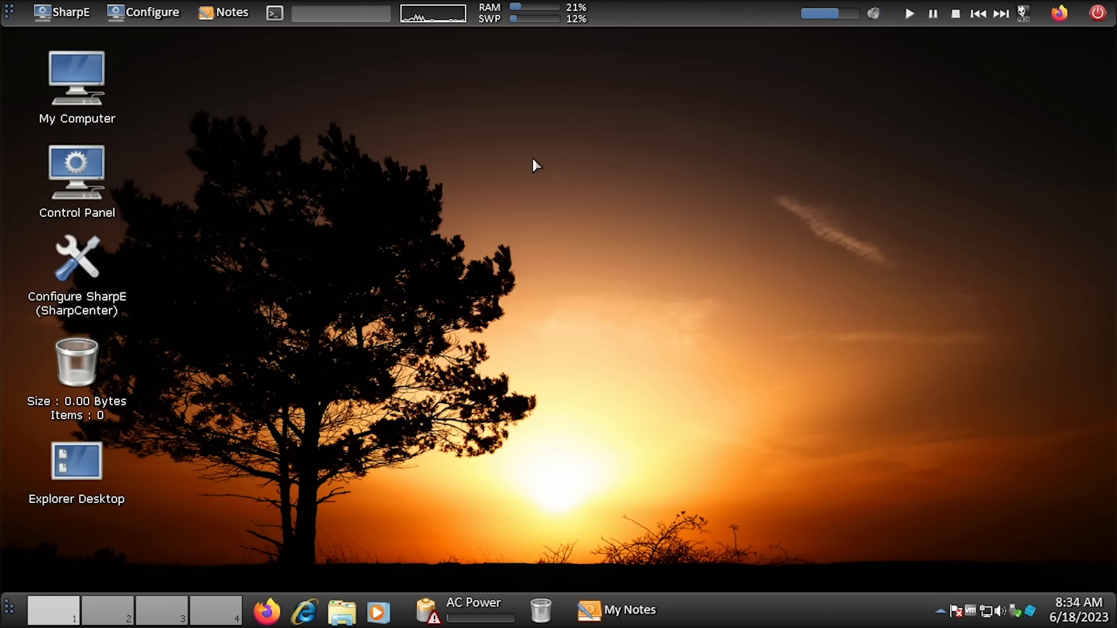
Inspect the Explorer desktop's icons and context menu, and switch back to the SharpE desktop
double_click(82, 468)
right_click(284, 152)
key(Escape)
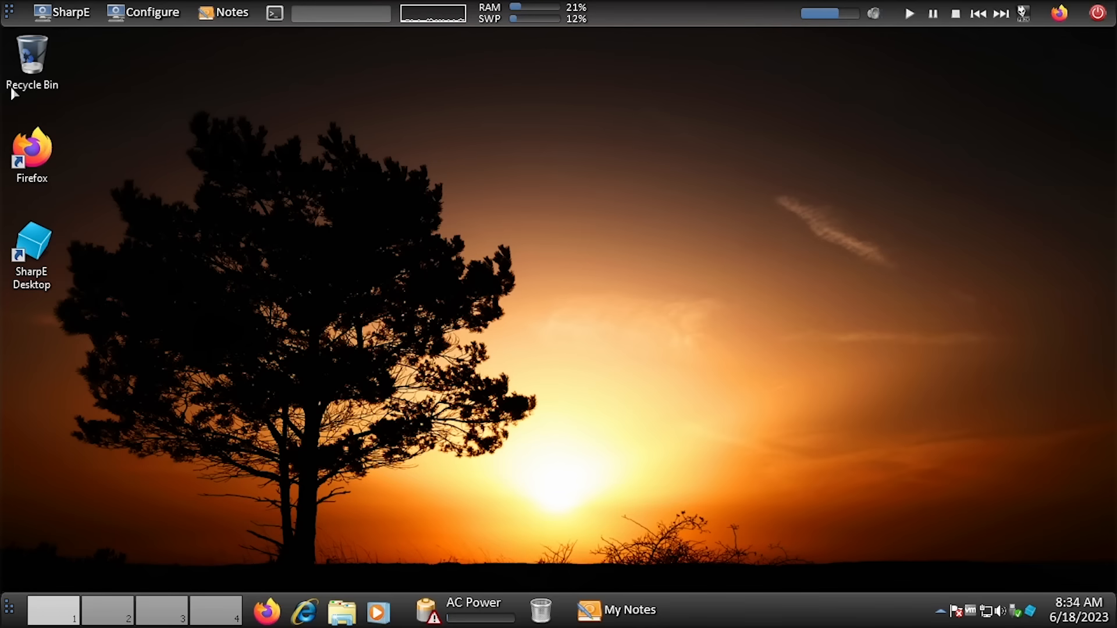
drag(197, 332, 3, 58)
drag(95, 115, 67, 448)
right_click(220, 121)
right_click(572, 152)
right_click(243, 156)
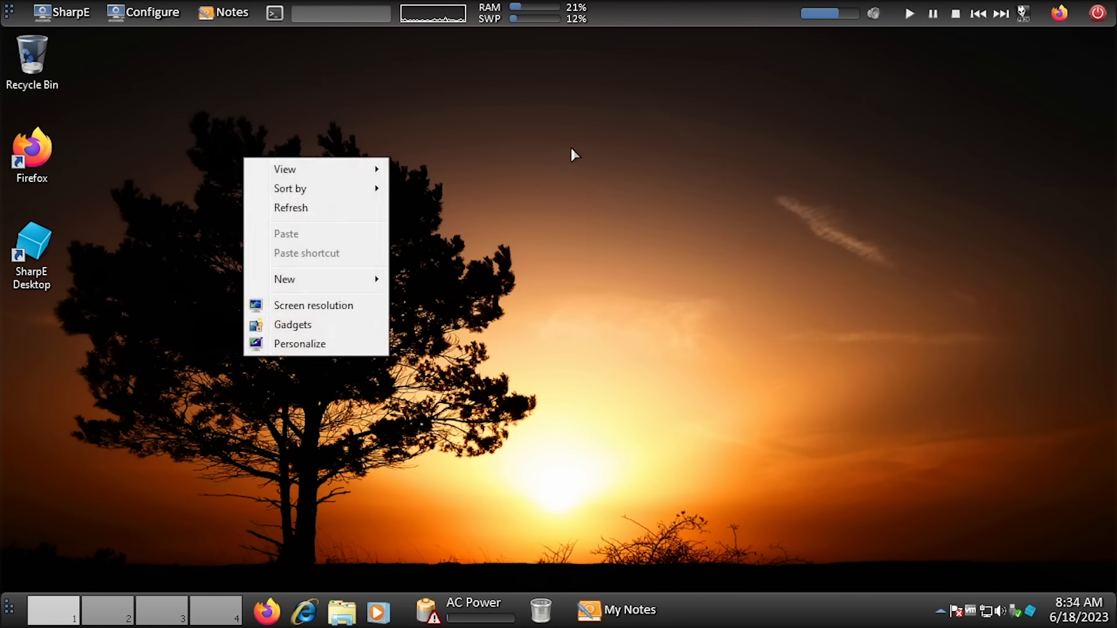
right_click(616, 146)
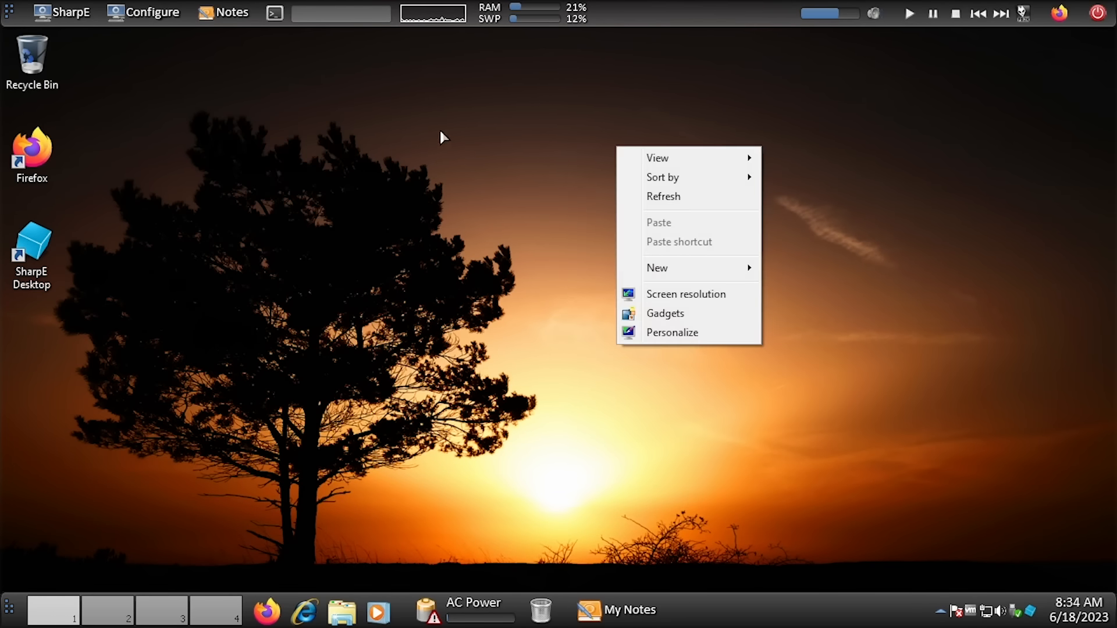
click(409, 202)
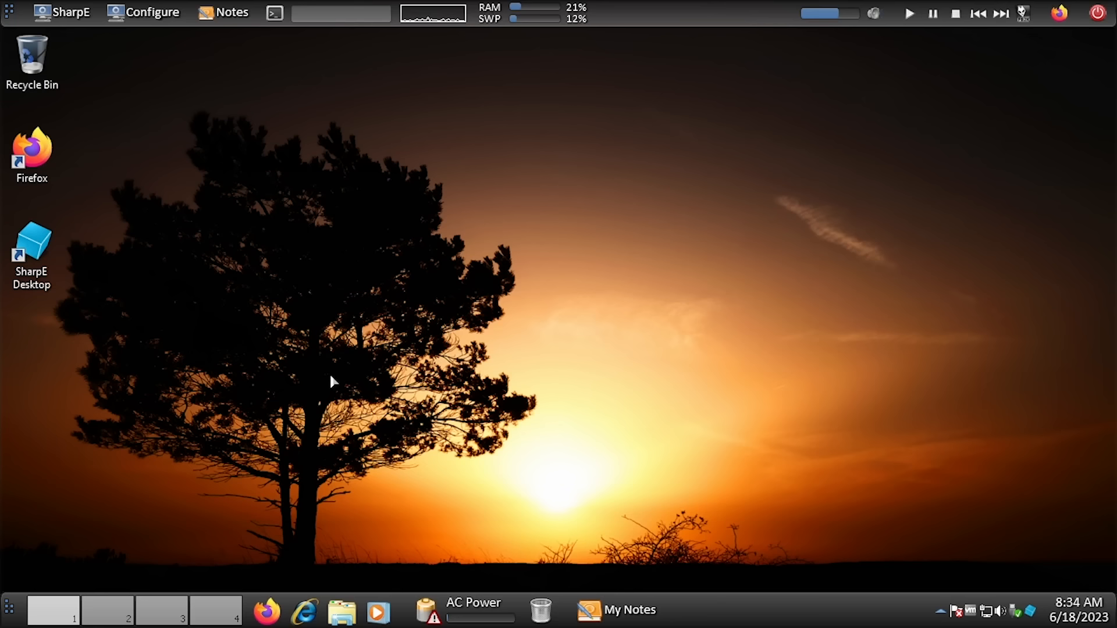
double_click(35, 251)
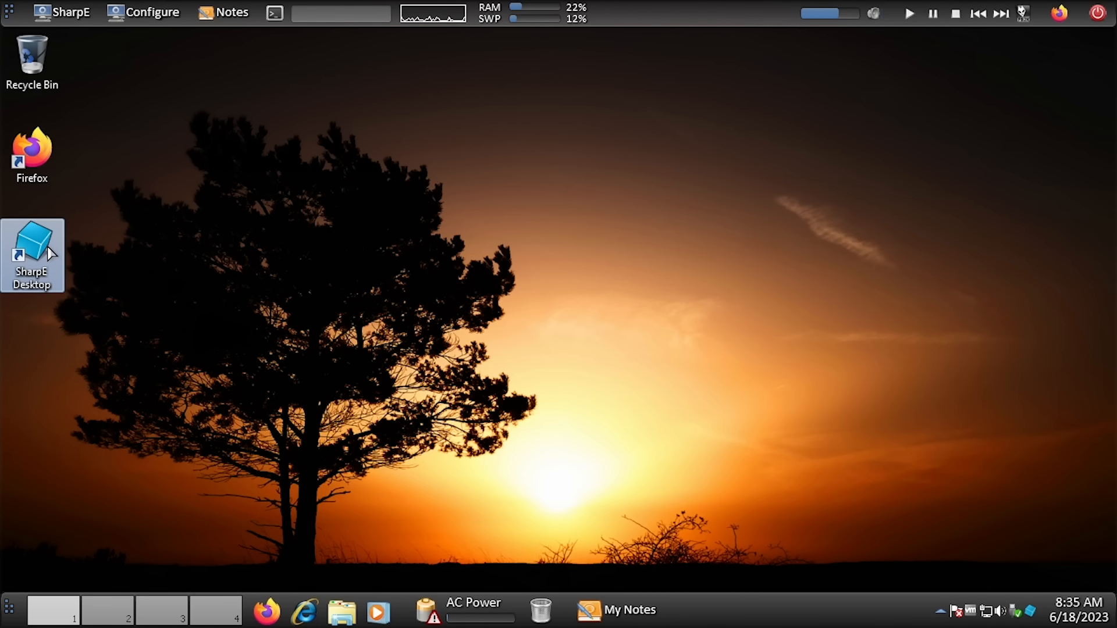
Open the Control Panel from the SharpE Menu and close it
click(58, 12)
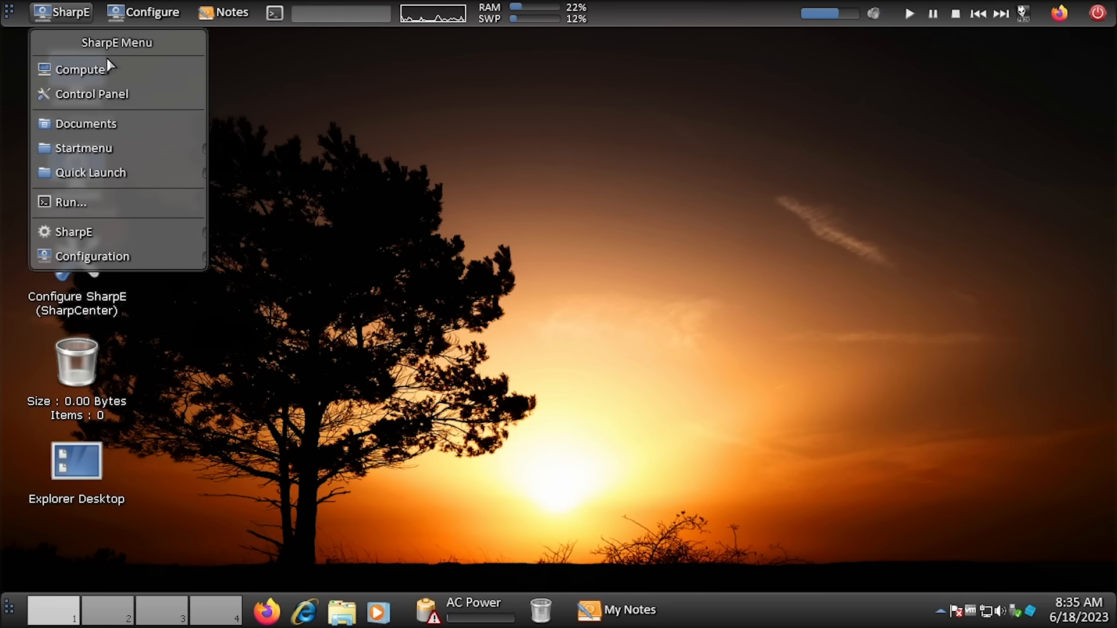
click(107, 96)
click(813, 49)
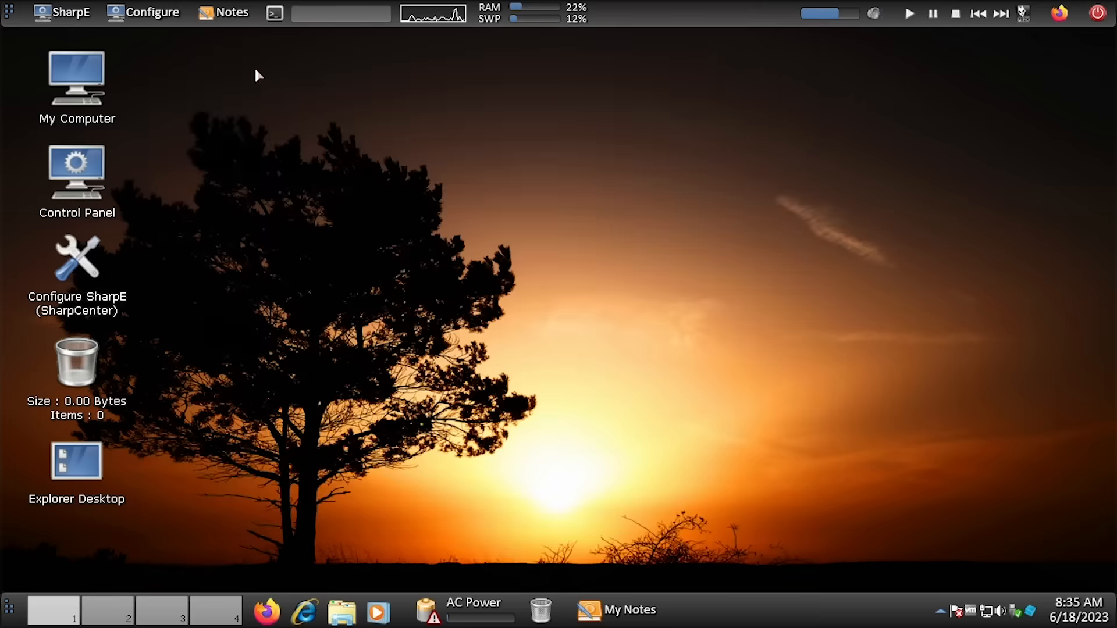
Browse the Startmenu programs in the SharpE Menu, both from the bar and from the desktop
click(87, 17)
mouse_move(124, 153)
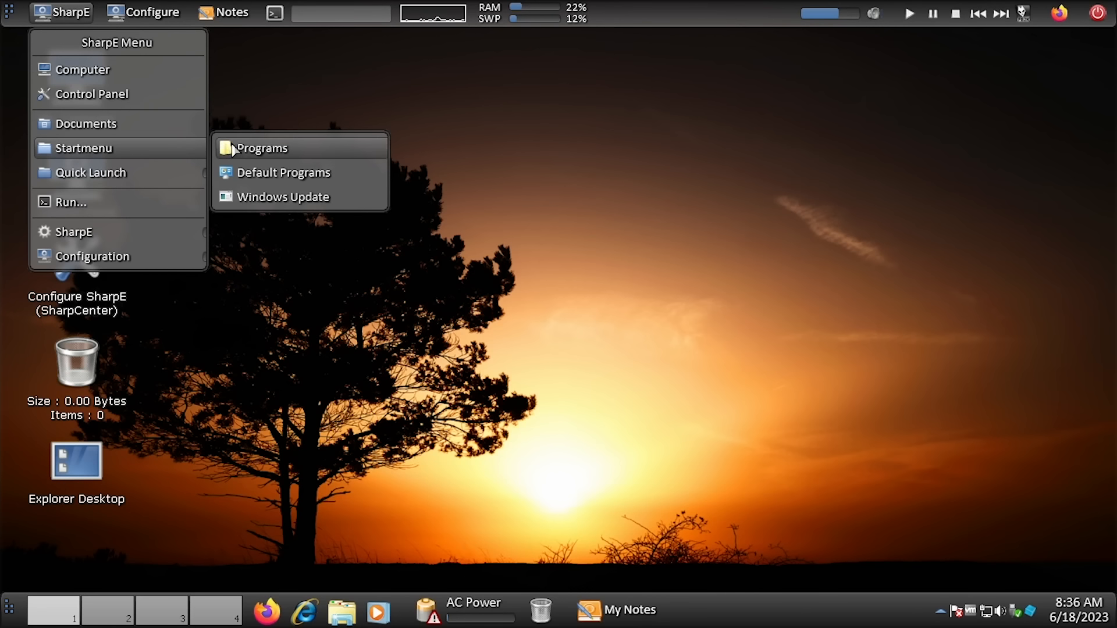
mouse_move(366, 145)
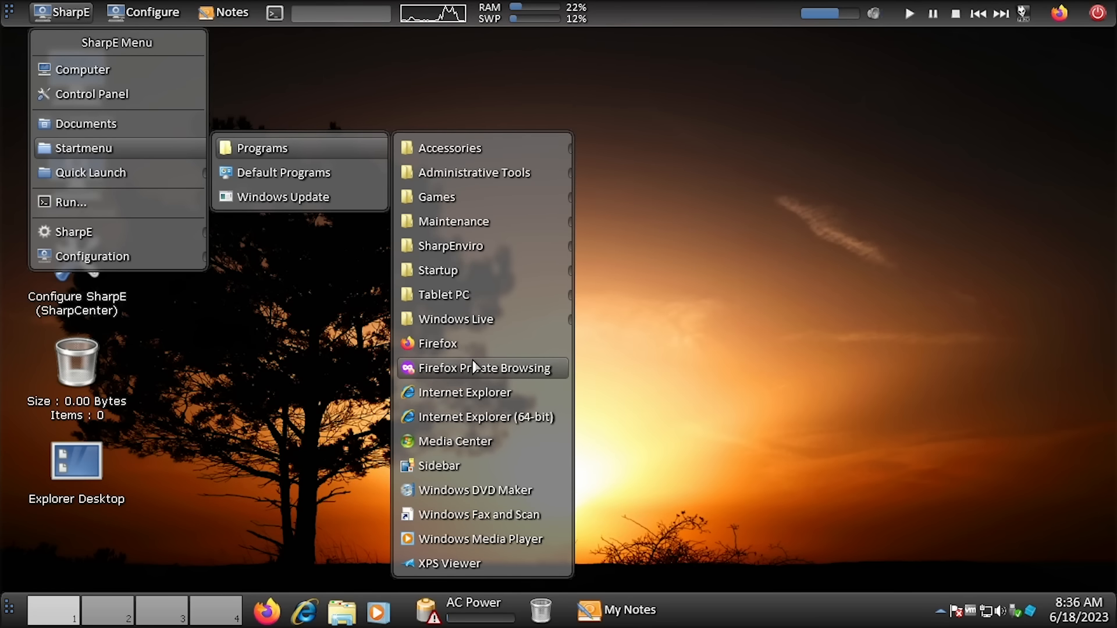
click(765, 84)
right_click(582, 142)
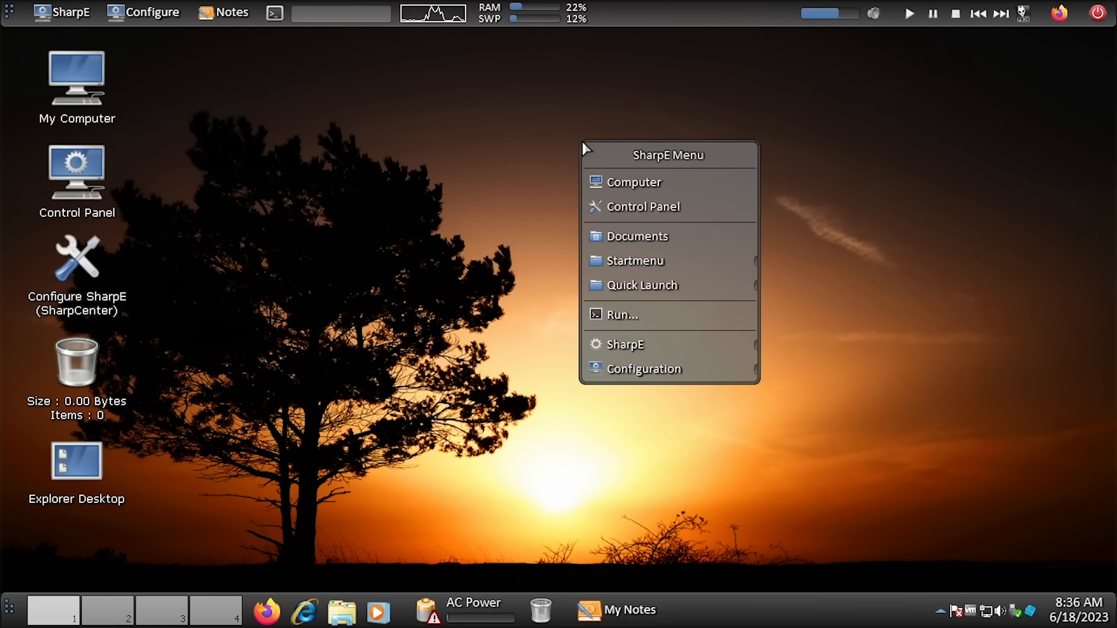
mouse_move(661, 261)
mouse_move(829, 262)
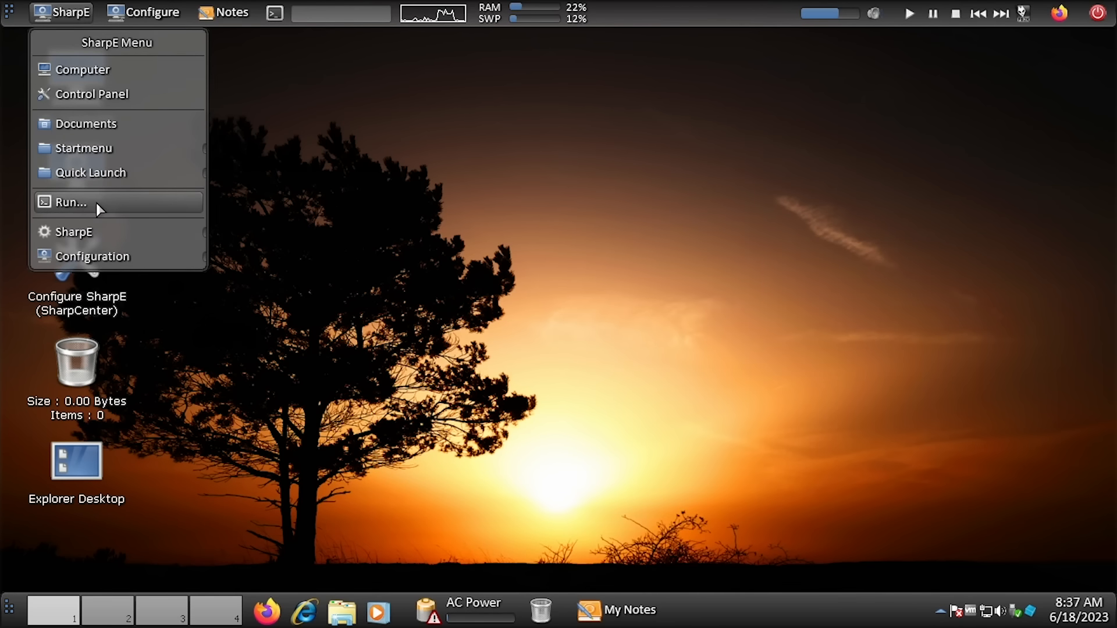
Confirm SharpE as the default shell with a separate Explorer process in Shell Manager (Admin), and decline the reboot
mouse_move(105, 232)
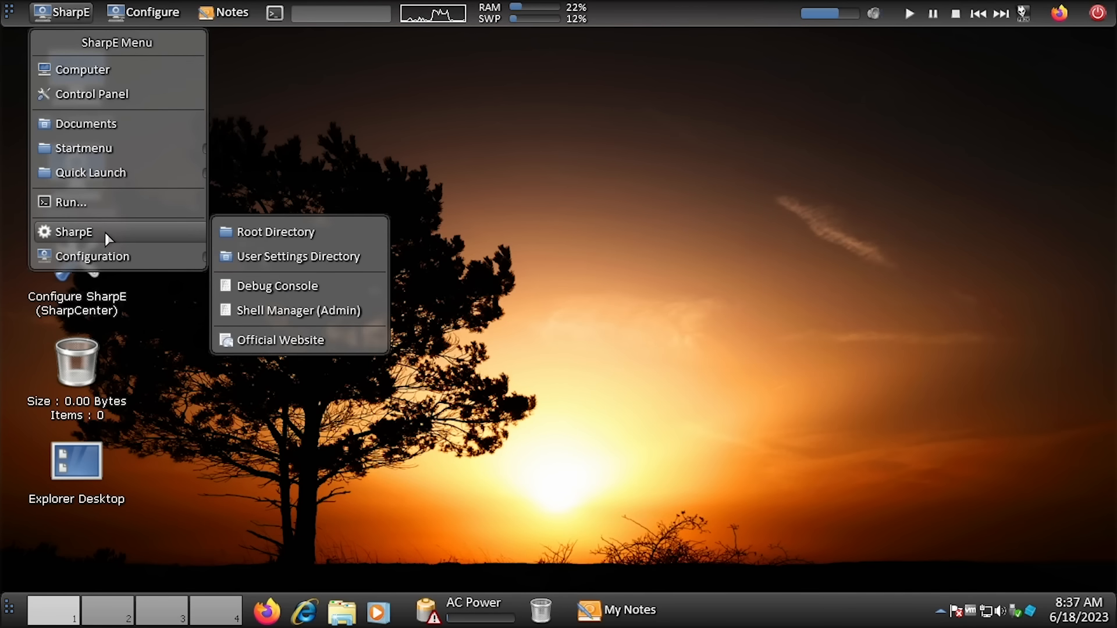
click(297, 311)
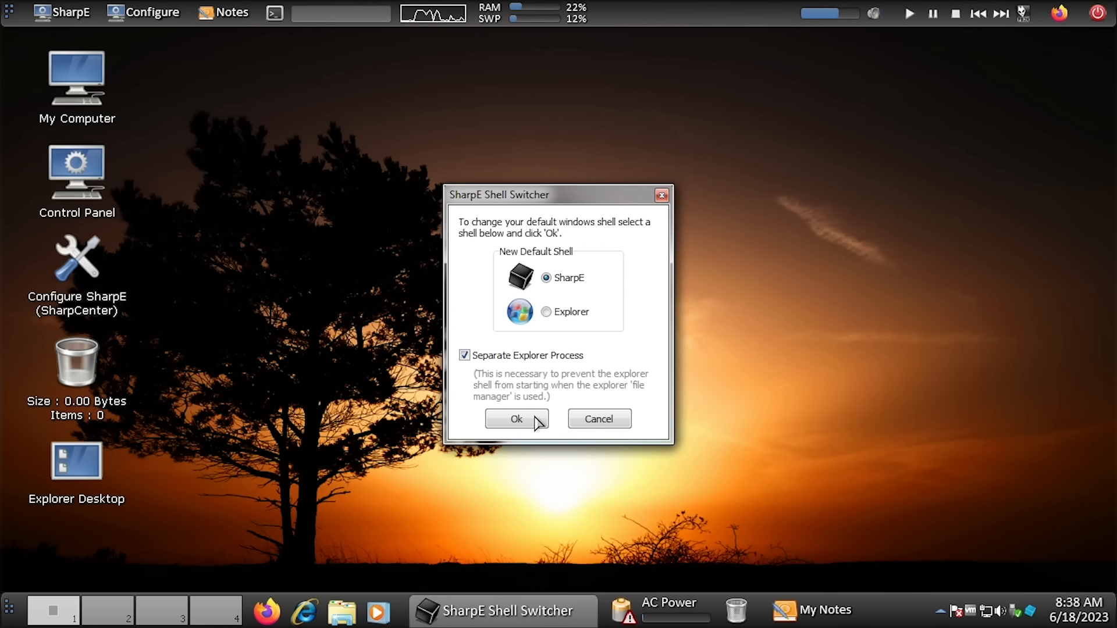
click(516, 419)
click(704, 379)
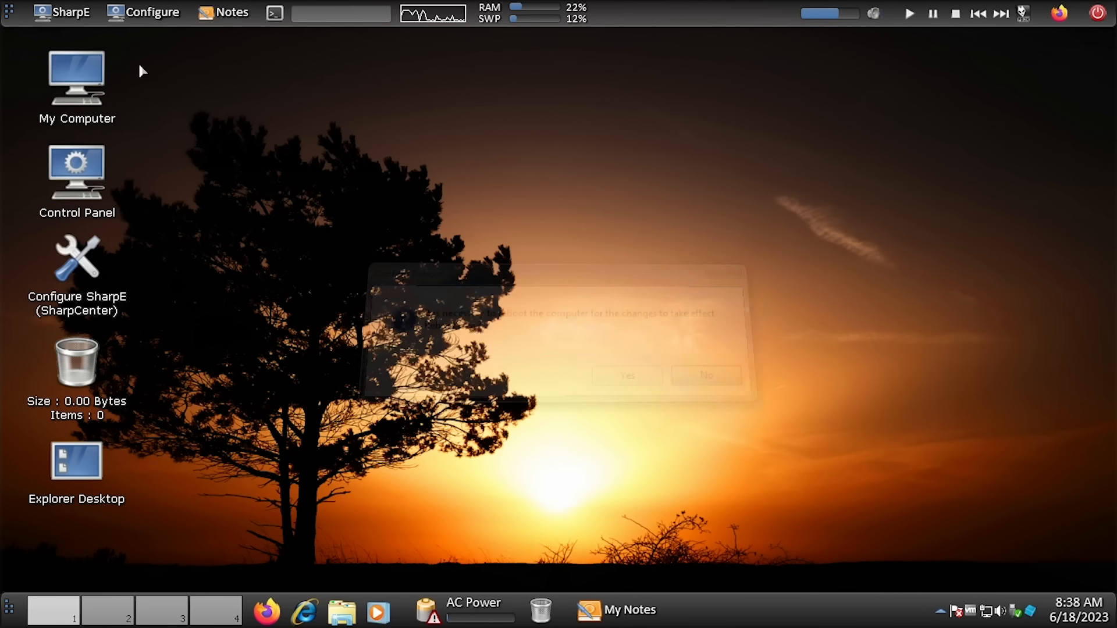
Open SharpCenter from the SharpE Menu's configuration entries and move its window aside to expose the desktop
click(61, 12)
mouse_move(117, 259)
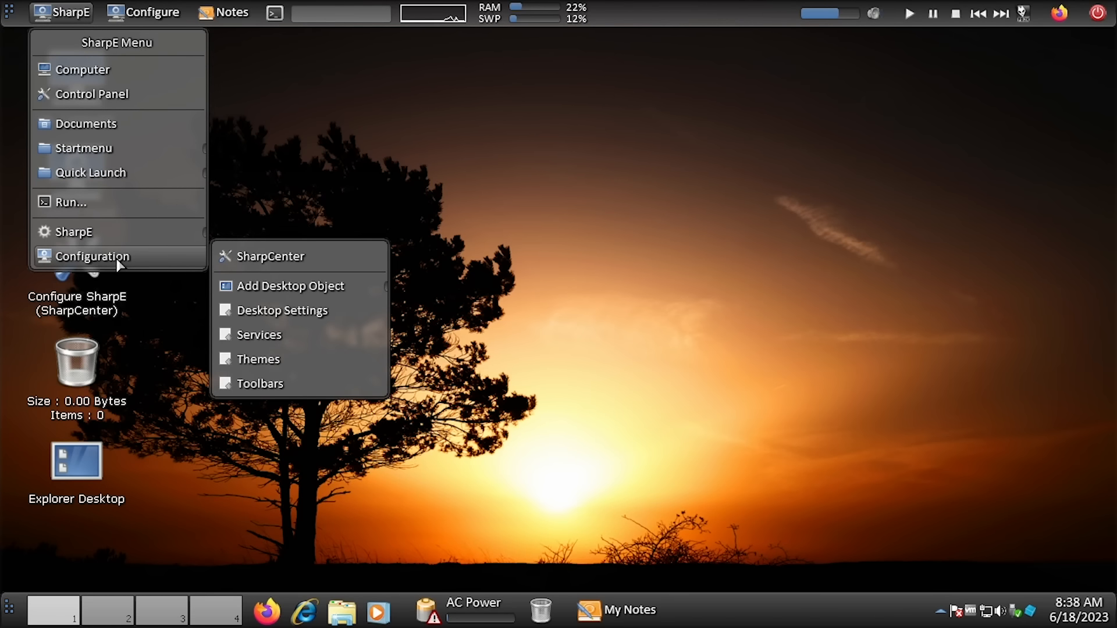
click(300, 256)
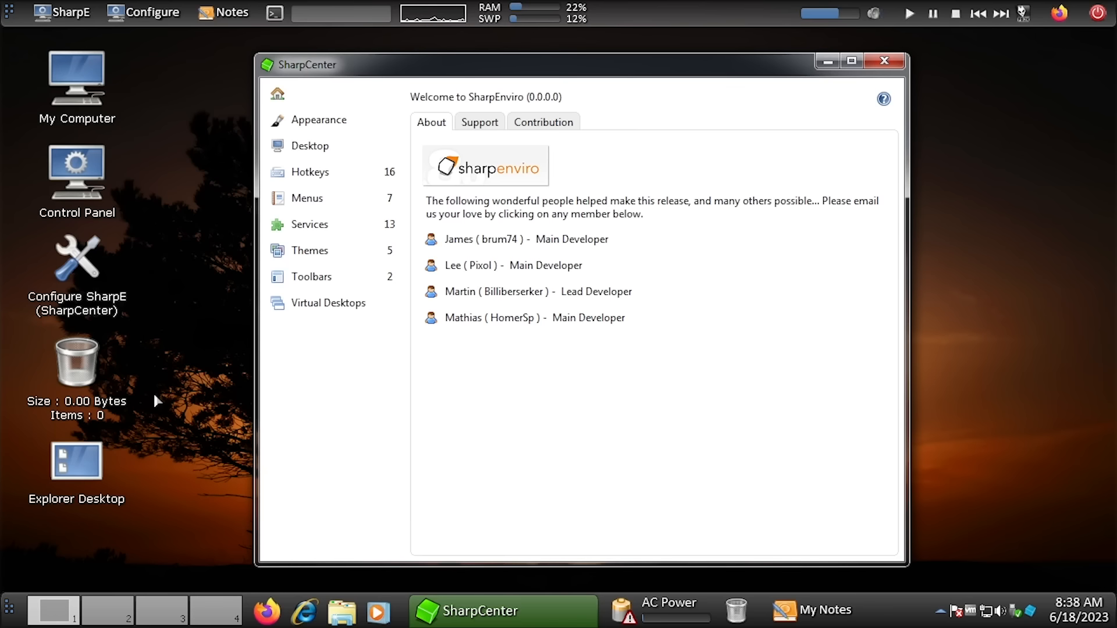
drag(345, 69, 574, 68)
Examine the SharpE Menu on the desktop and the context options of the Firefox entries among the Startmenu programs
click(184, 97)
right_click(178, 78)
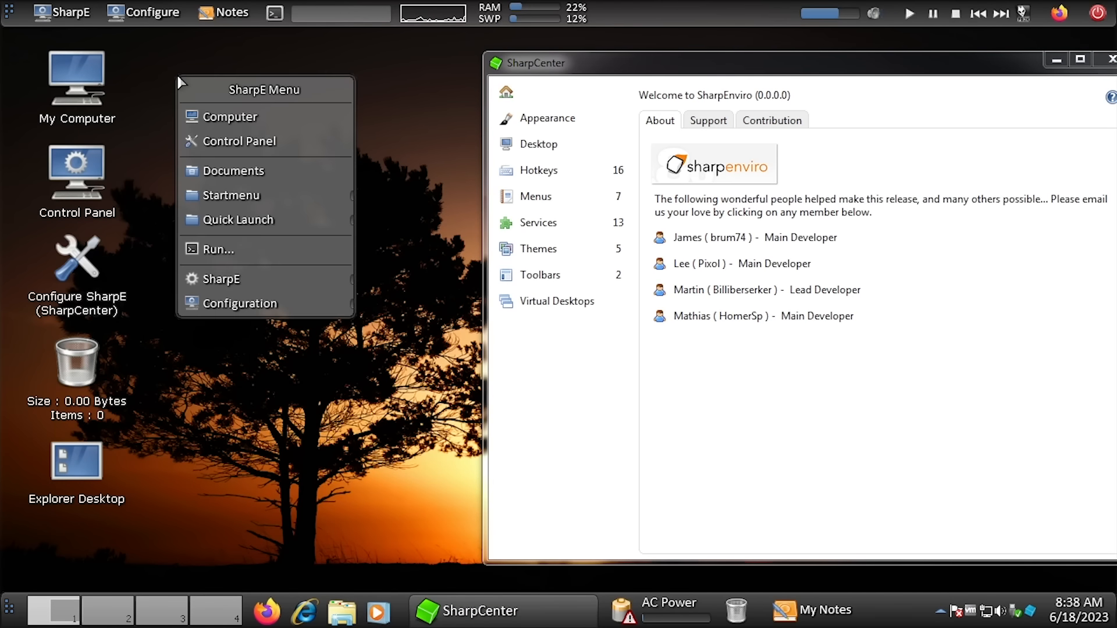
click(134, 68)
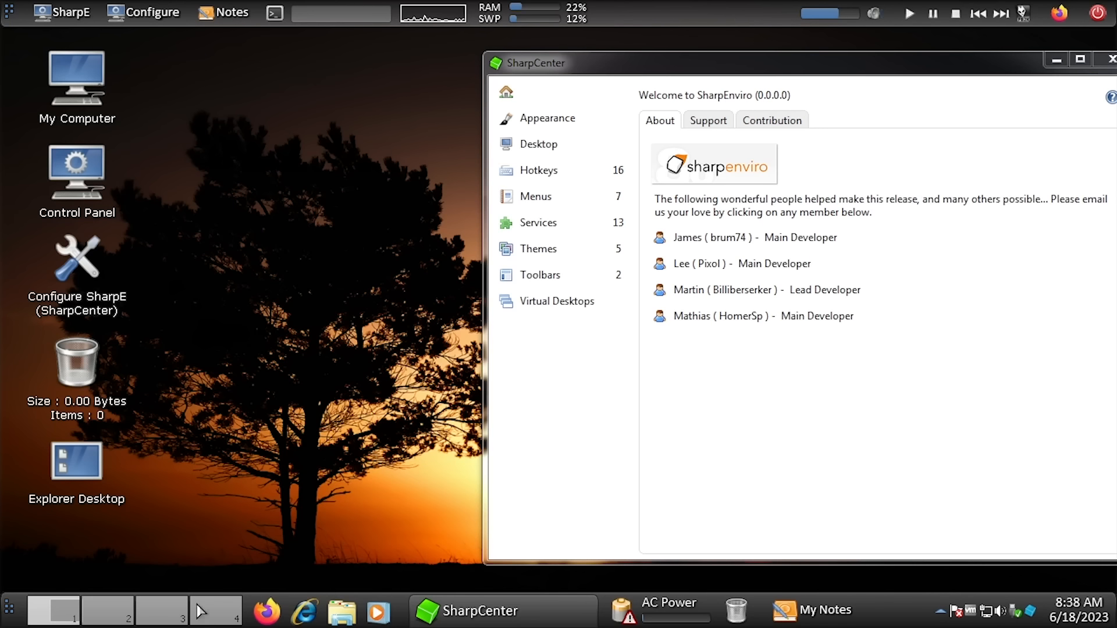
click(92, 12)
mouse_move(87, 148)
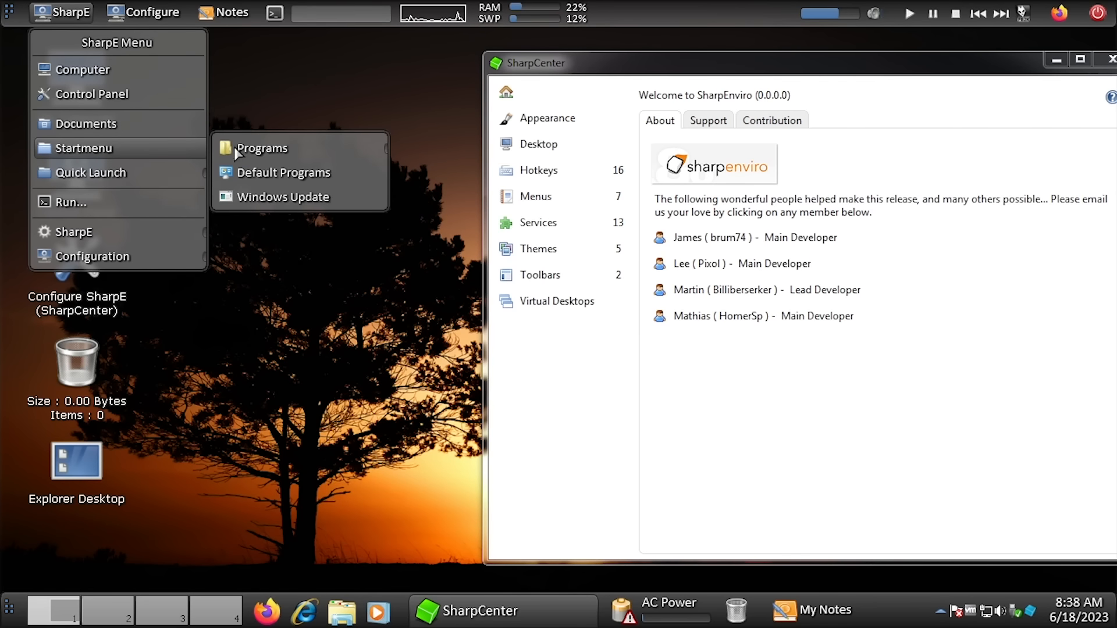
mouse_move(234, 148)
right_click(454, 349)
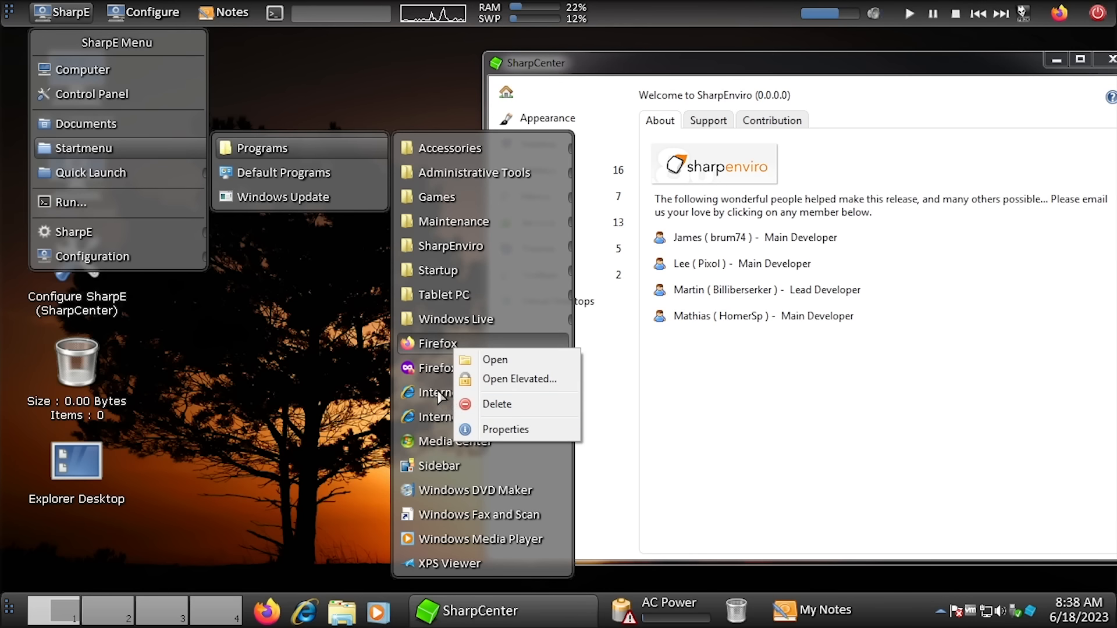
right_click(421, 372)
Move the SharpCenter window back to mid-screen and add a new Link object to the desktop objects
drag(664, 74, 449, 65)
click(332, 141)
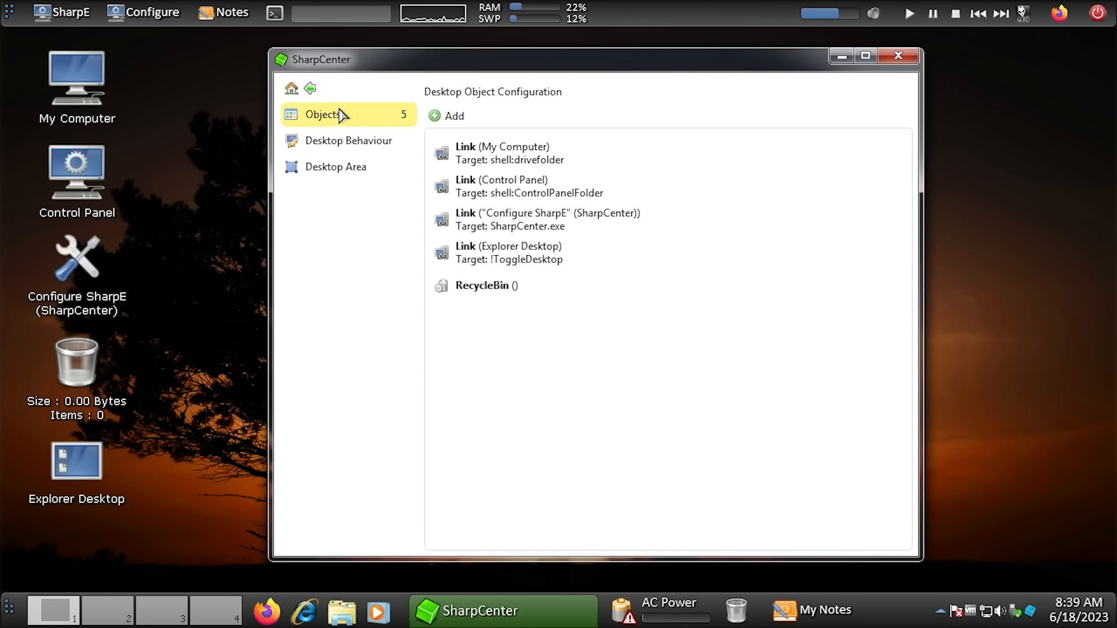
click(453, 115)
click(745, 148)
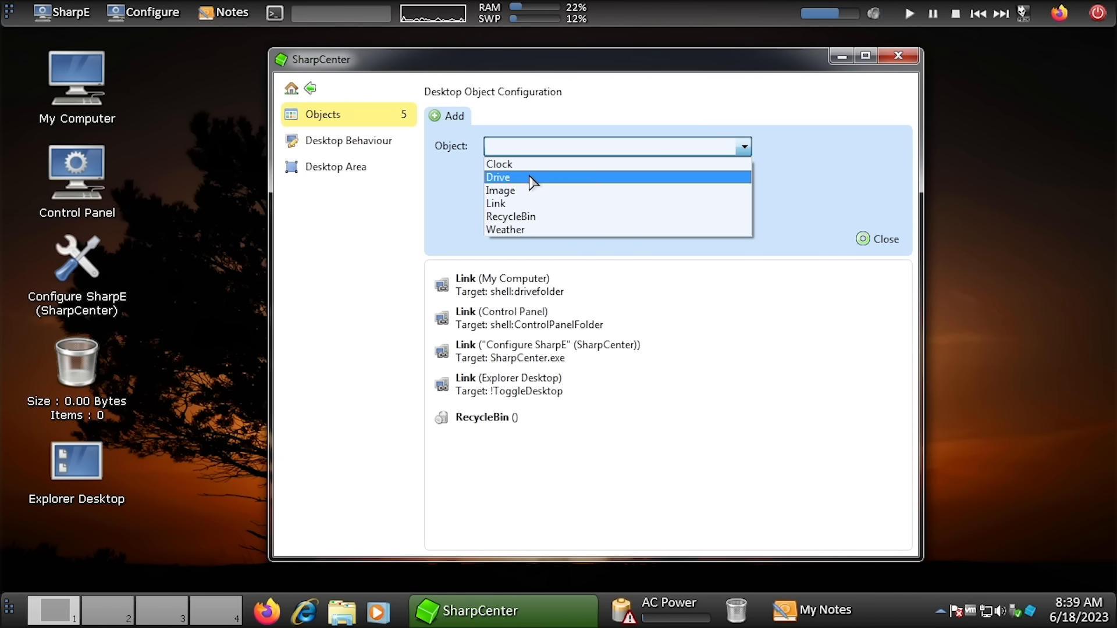
click(532, 205)
click(829, 238)
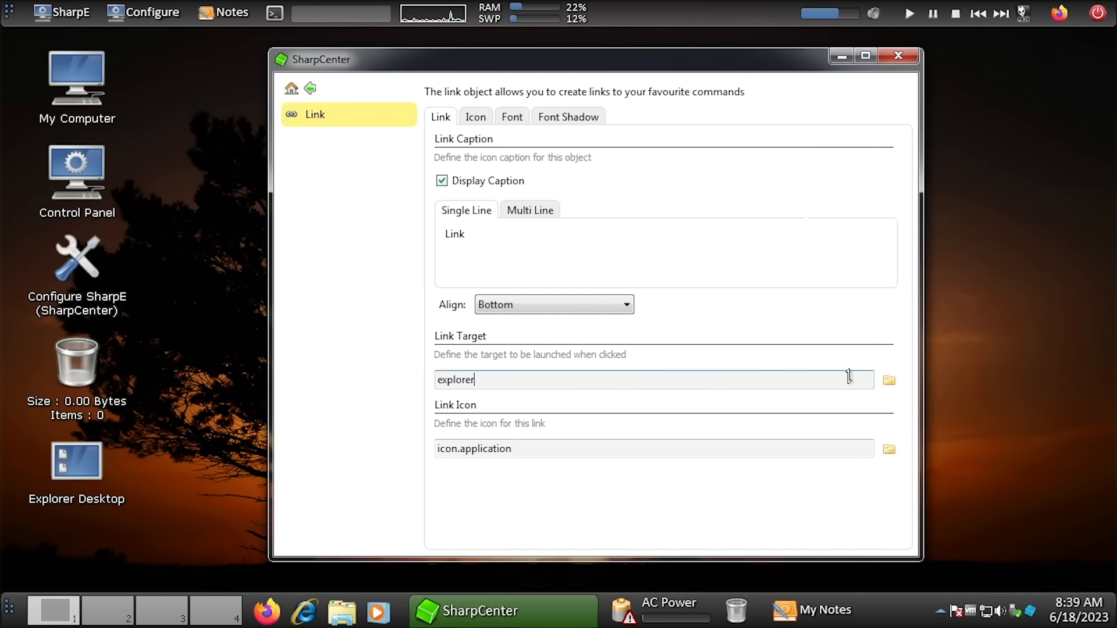
Set the link's target to C:\Program Files\Mozilla Firefox\firefox.exe by browsing for the file
click(889, 382)
mouse_move(948, 389)
click(1019, 390)
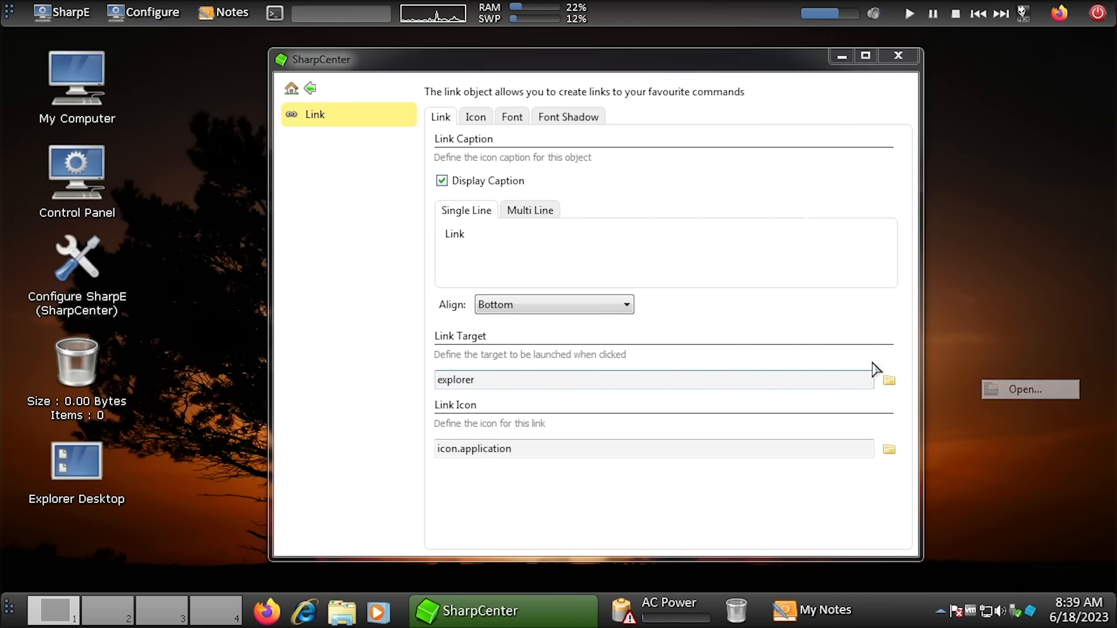
click(462, 313)
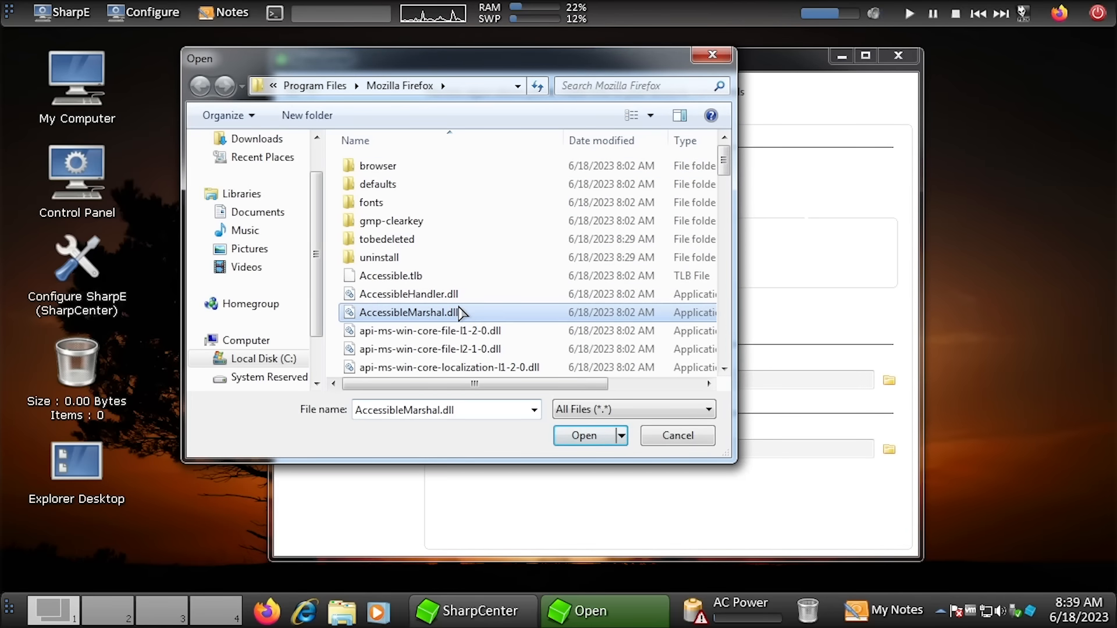
key(f)
key(Return)
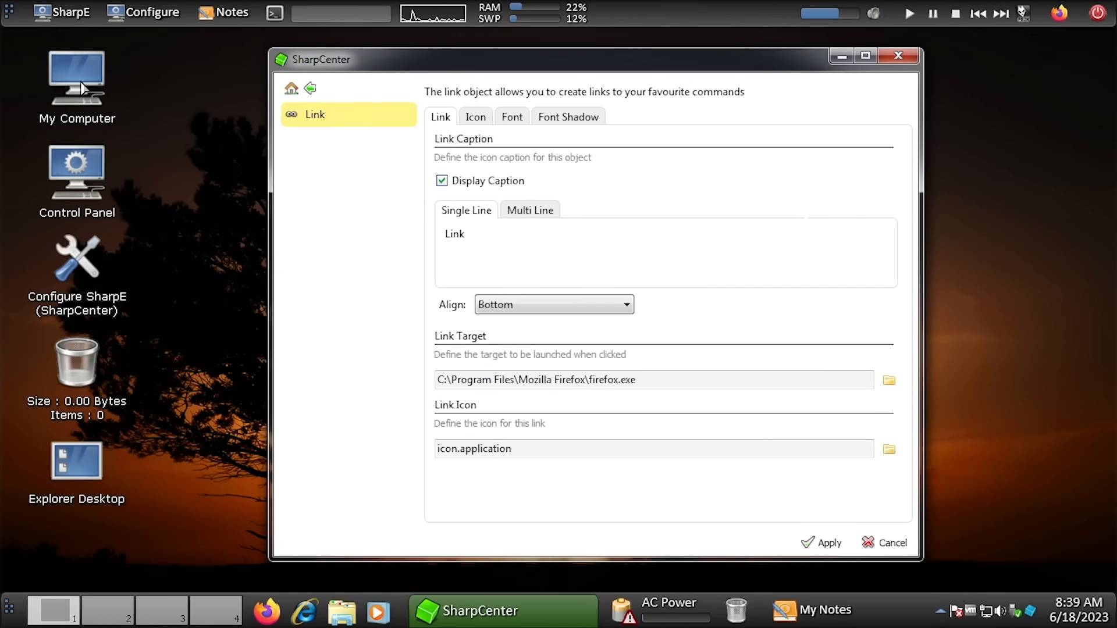
Assign the SharpE icon icon.system.wlan to the link and set its single-line caption to "Firefox Web Browser"
click(888, 450)
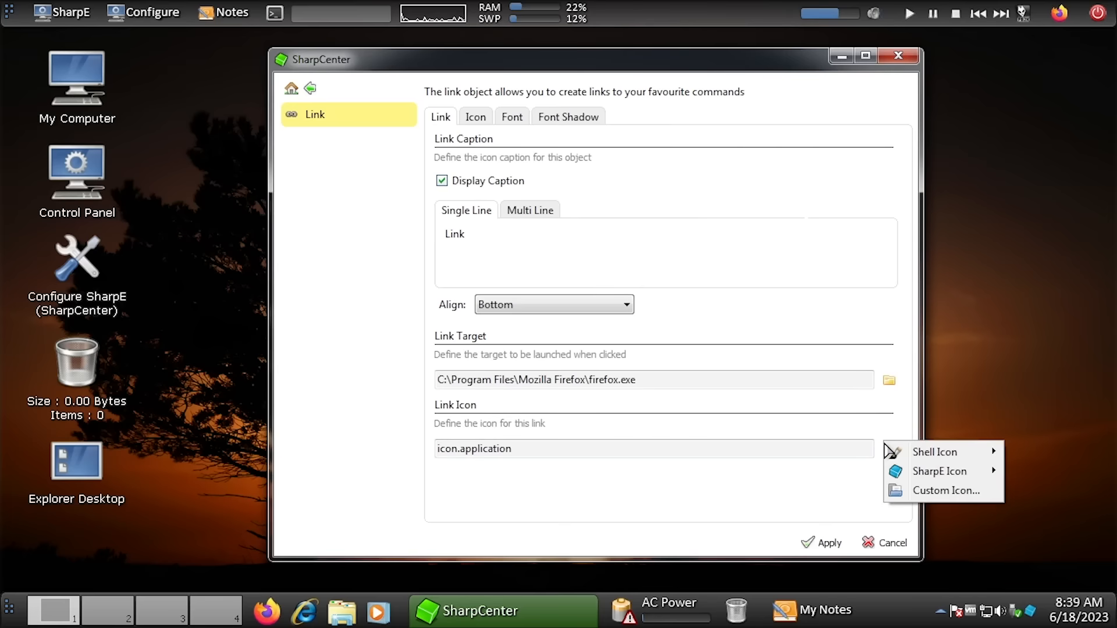
mouse_move(922, 470)
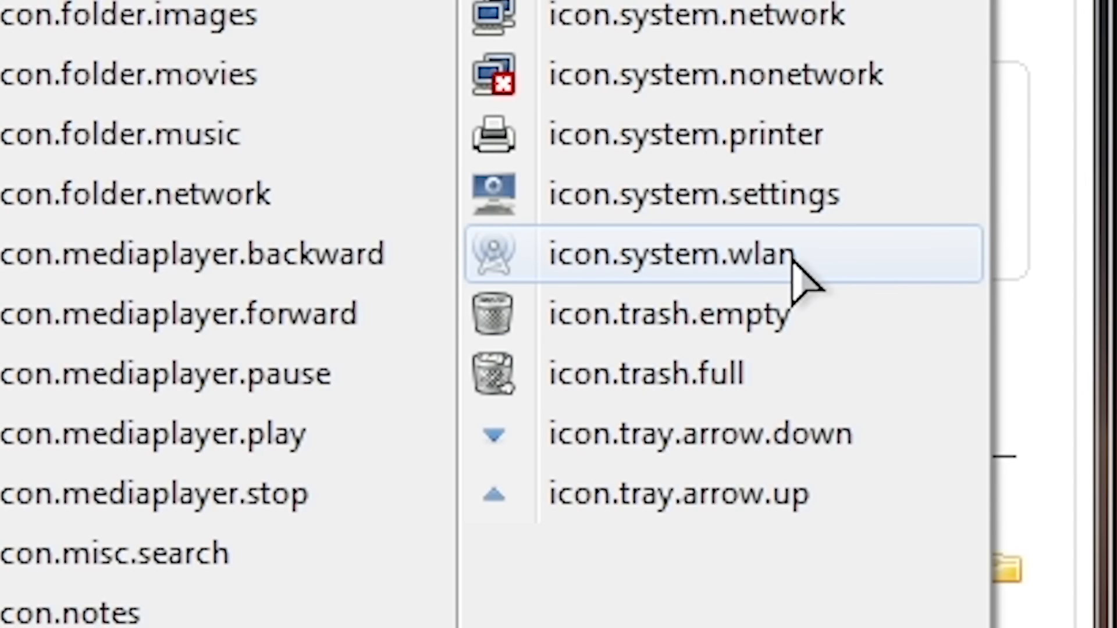
click(822, 280)
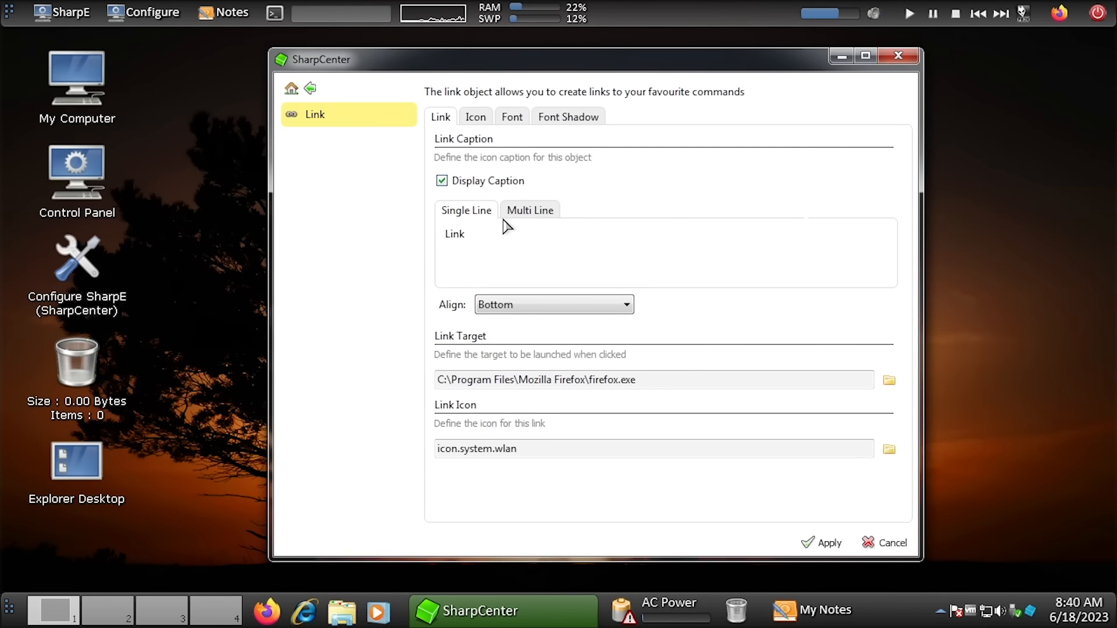
double_click(492, 227)
text(Firefox Web Browser)
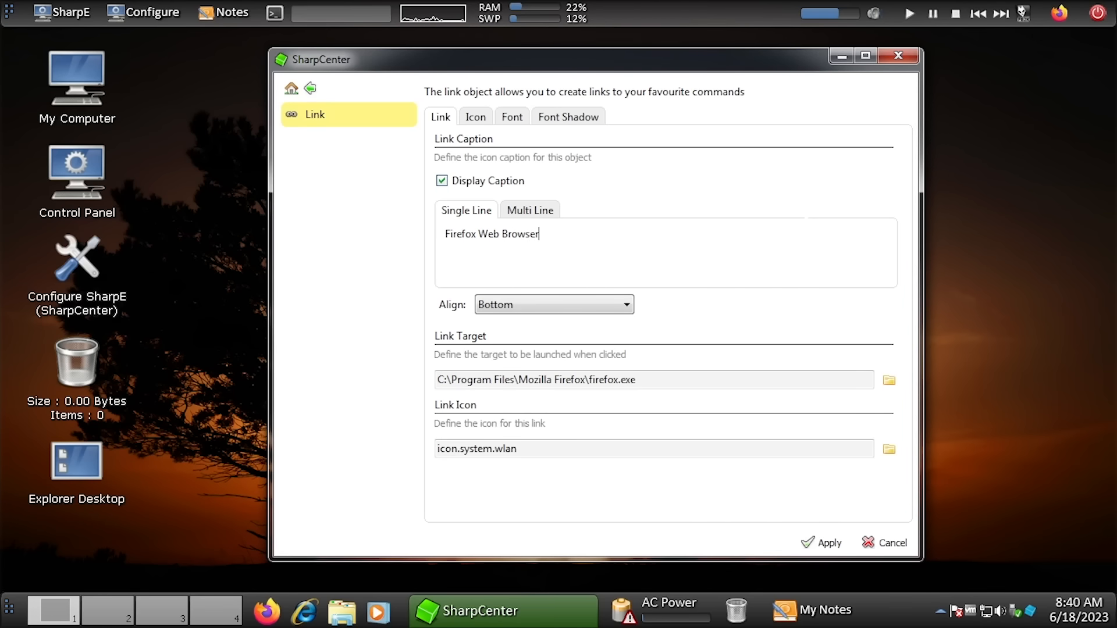
Review the link's icon options and set its caption font to Comic Sans MS
click(475, 116)
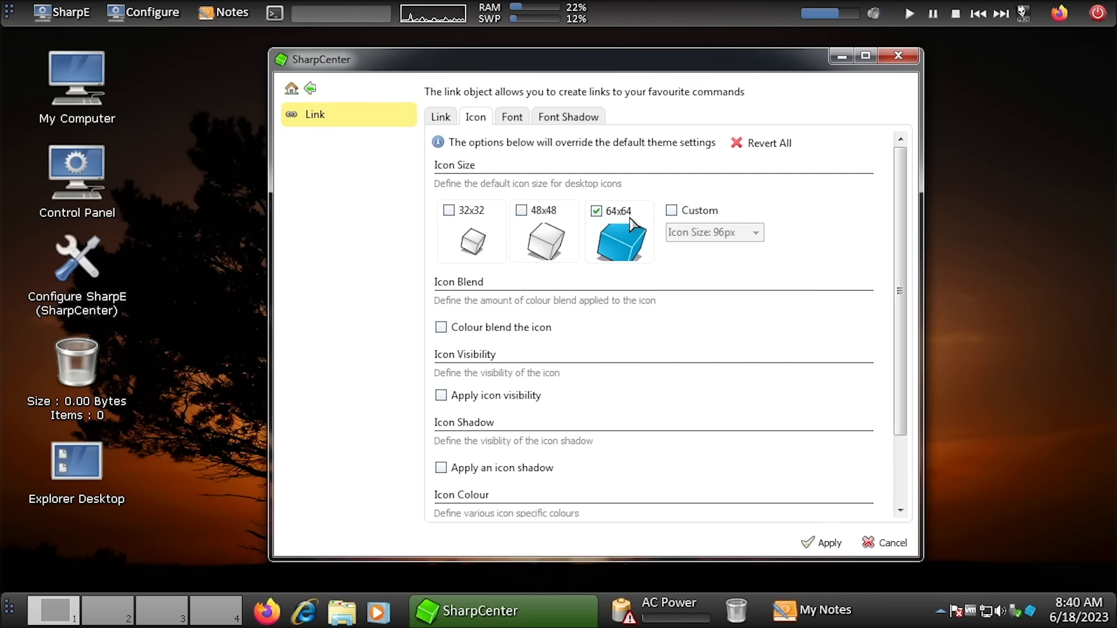
scroll(900, 267, down, 3)
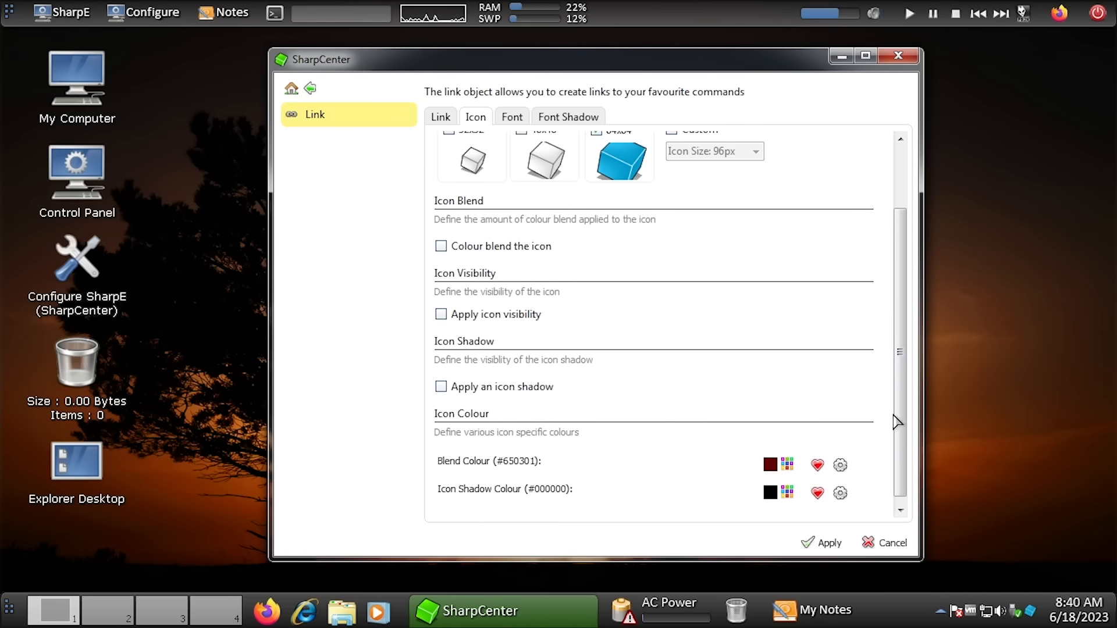
drag(899, 423, 893, 269)
click(512, 117)
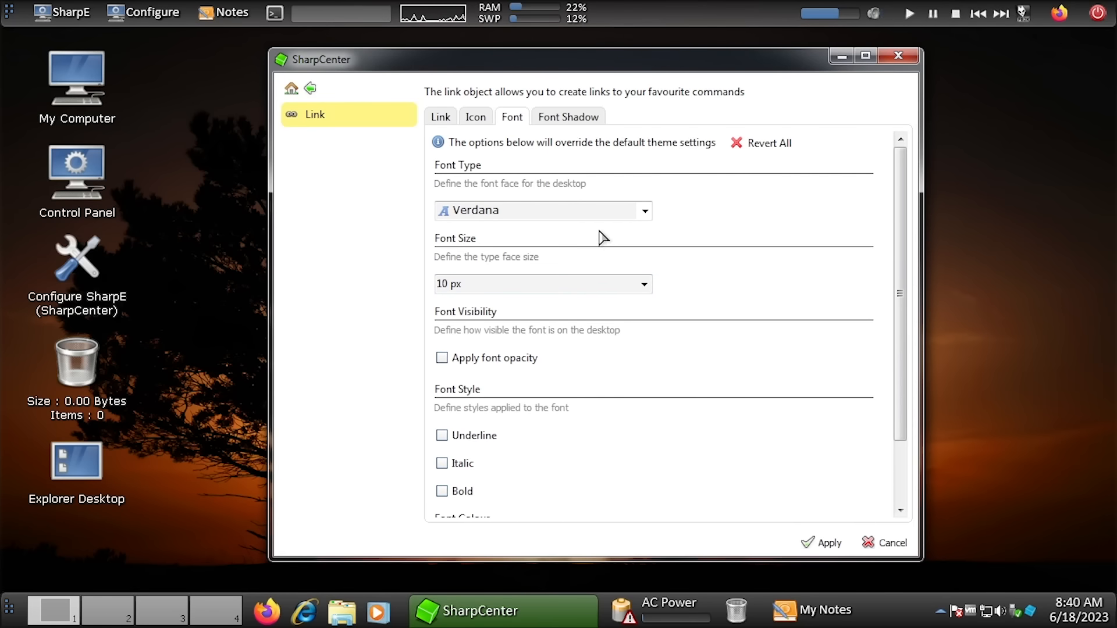
click(645, 212)
text(com)
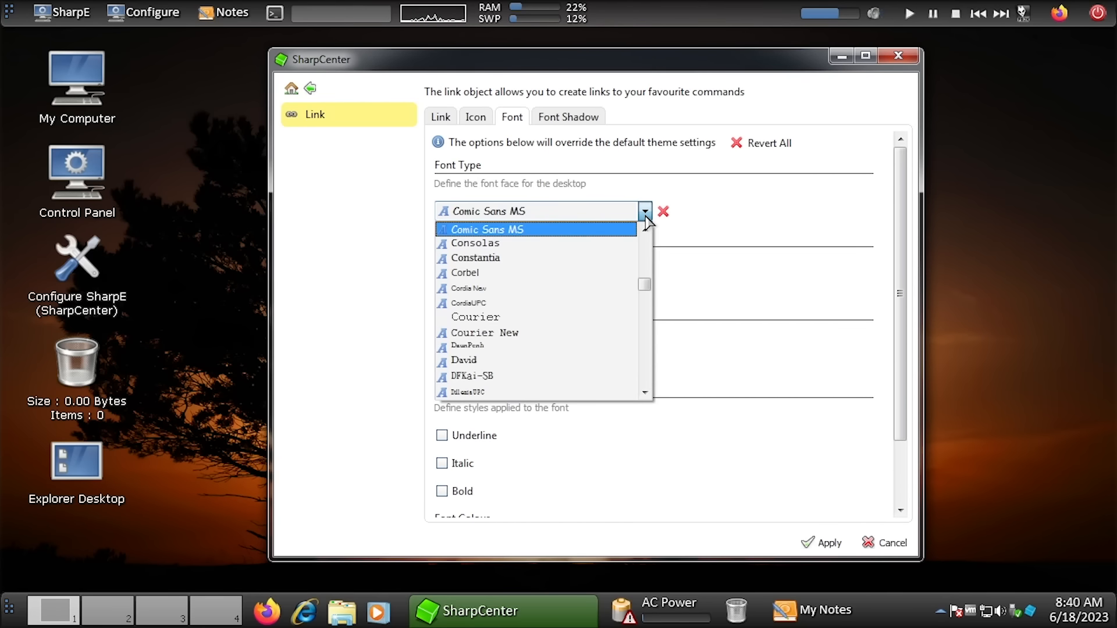
key(Return)
Check the link's font shadow options, apply the link, and place the Firefox Web Browser icon beside My Computer
click(569, 117)
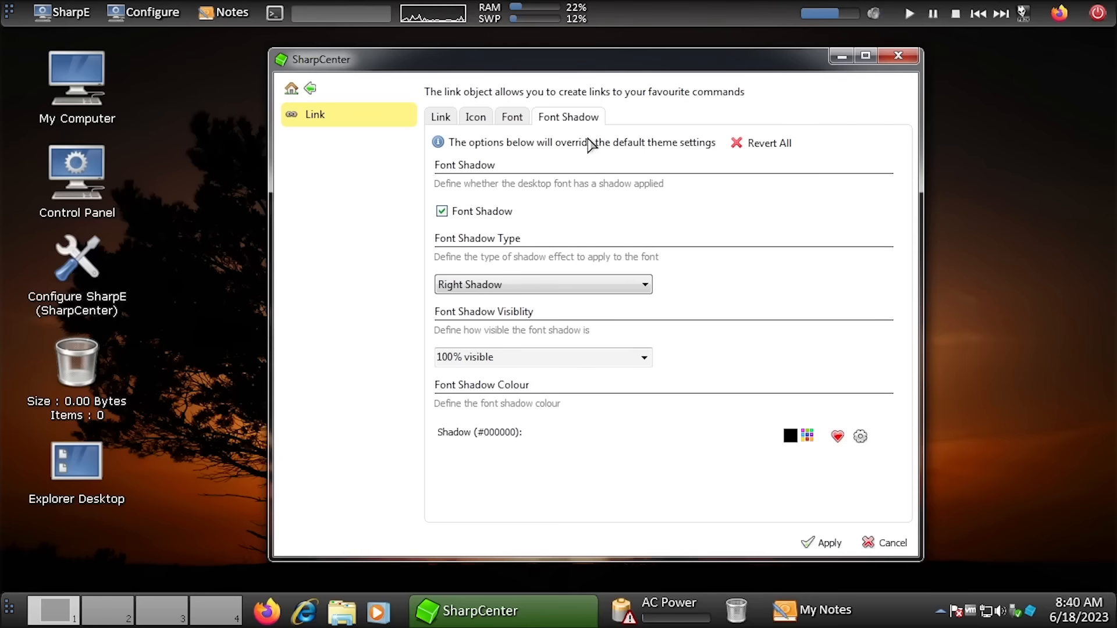
click(437, 119)
click(823, 542)
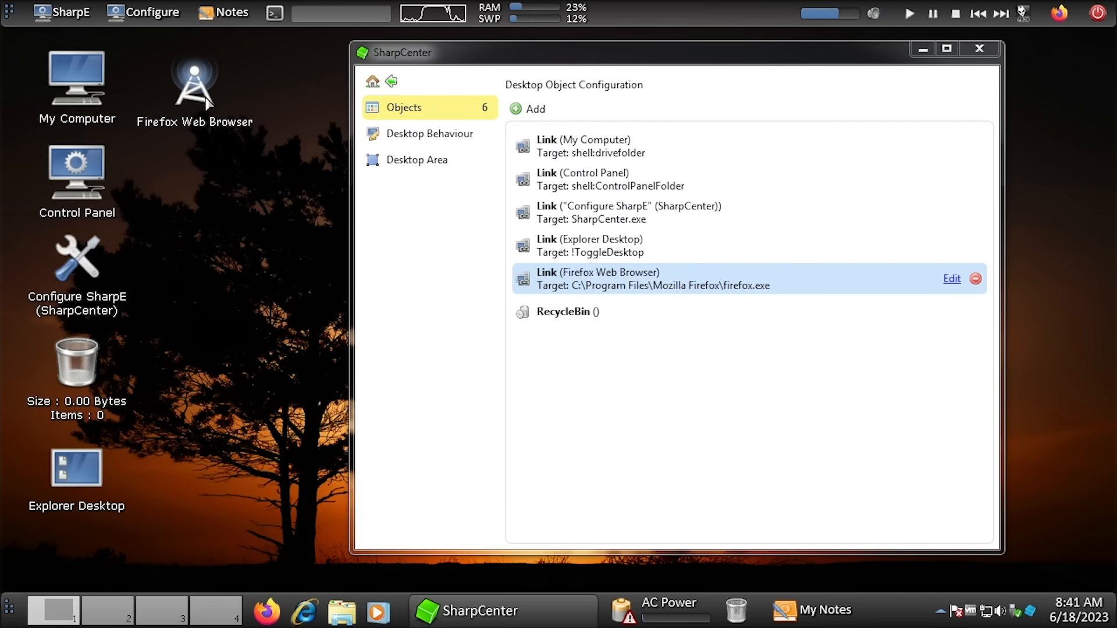
drag(205, 101, 110, 108)
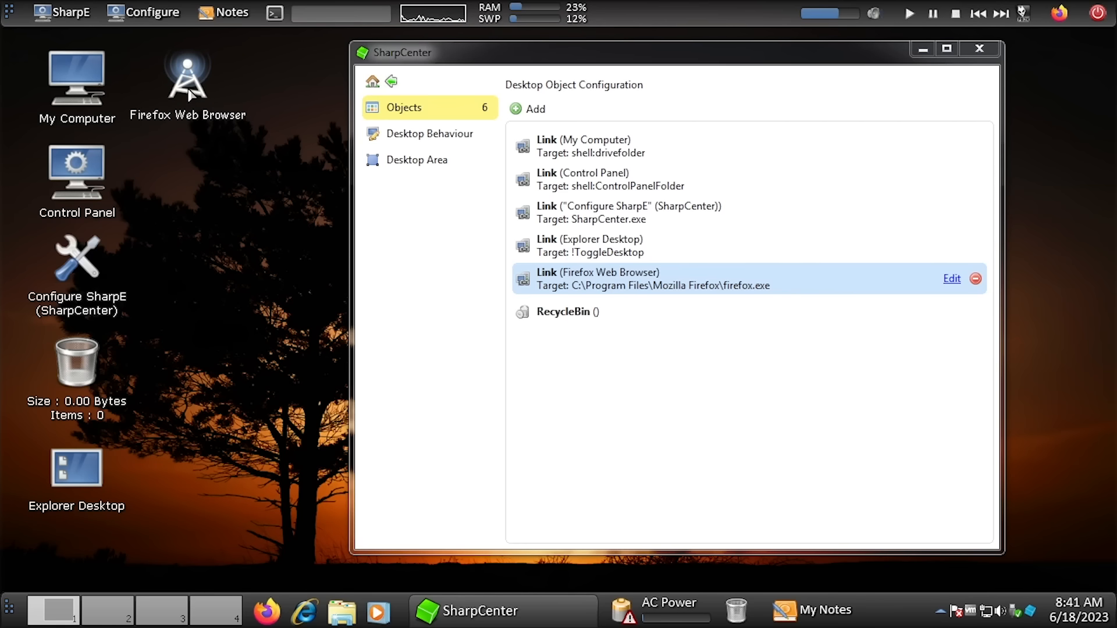
click(688, 383)
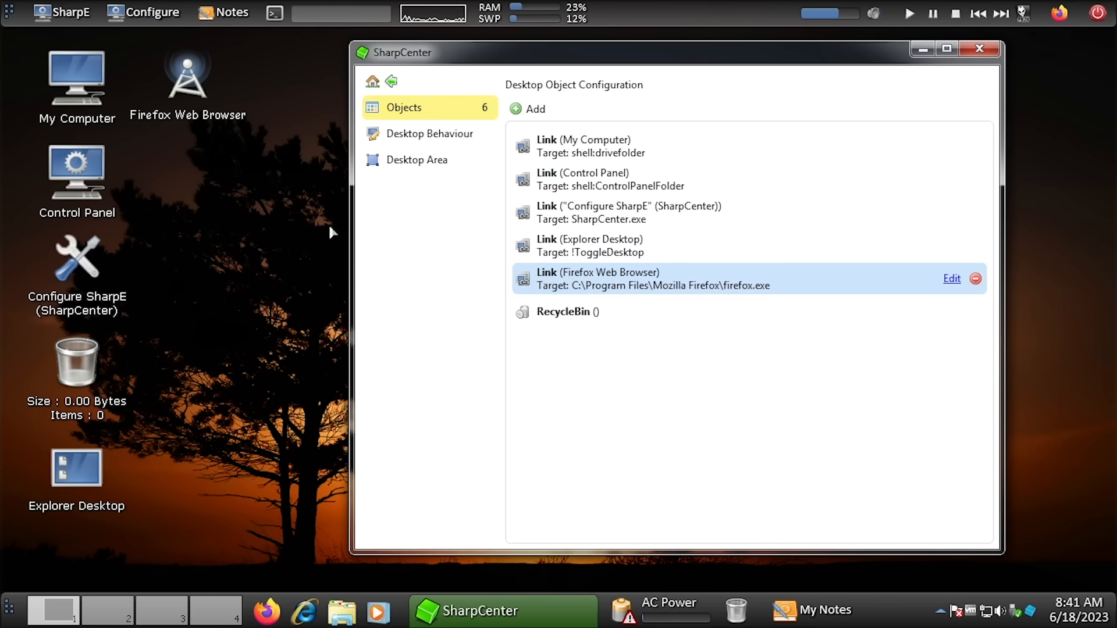
Examine the Desktop Behaviour settings for the desktop, its objects and the desktop menu choices
click(431, 136)
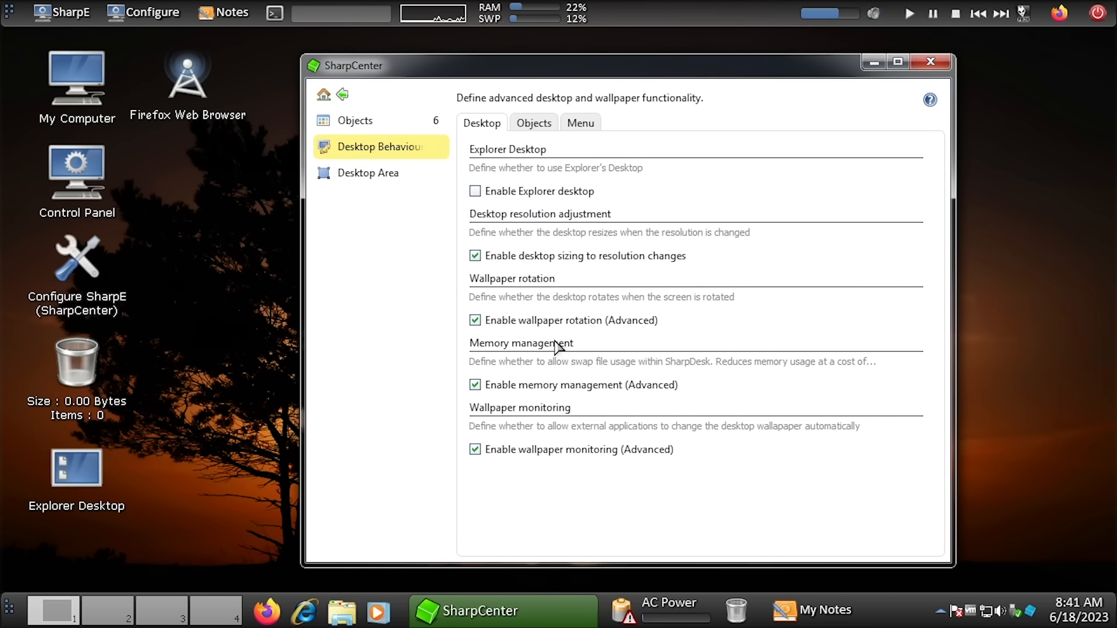
click(542, 122)
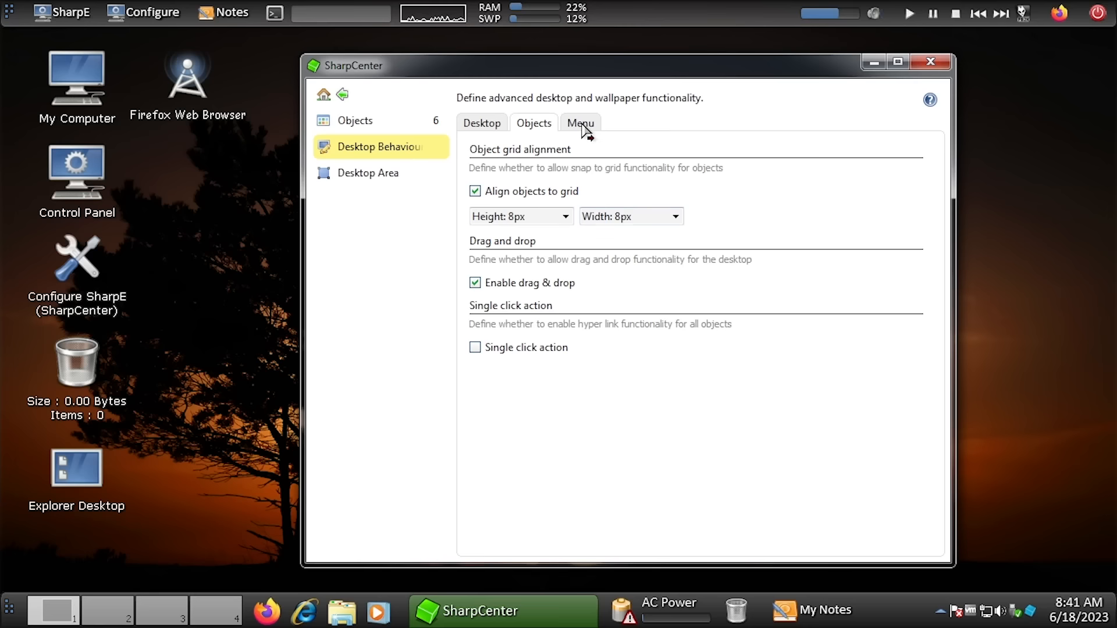
click(582, 124)
click(599, 202)
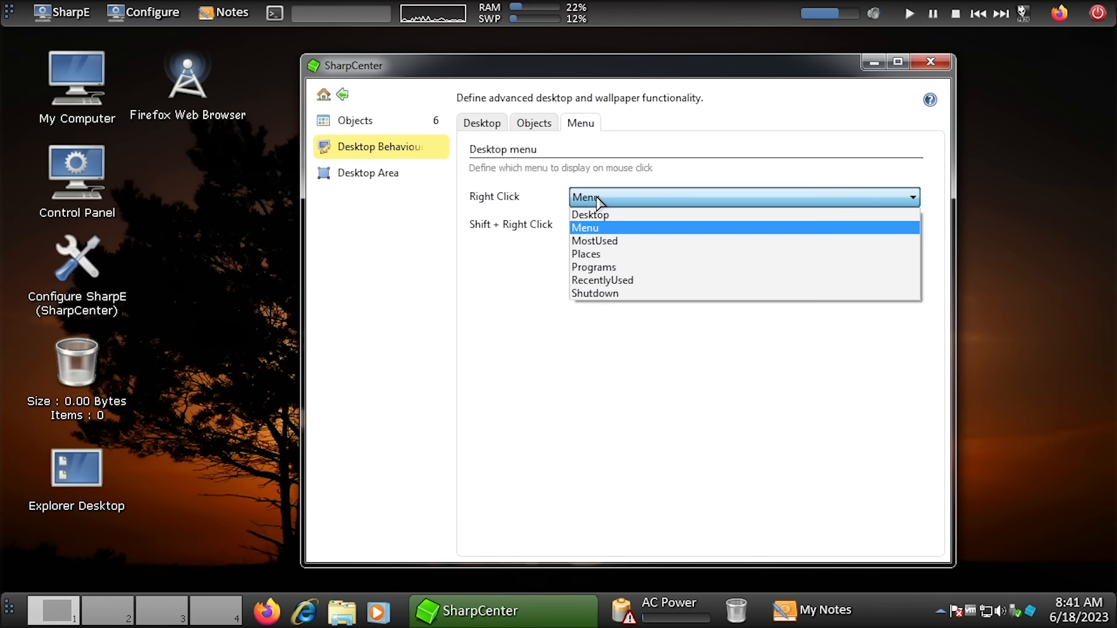
click(599, 201)
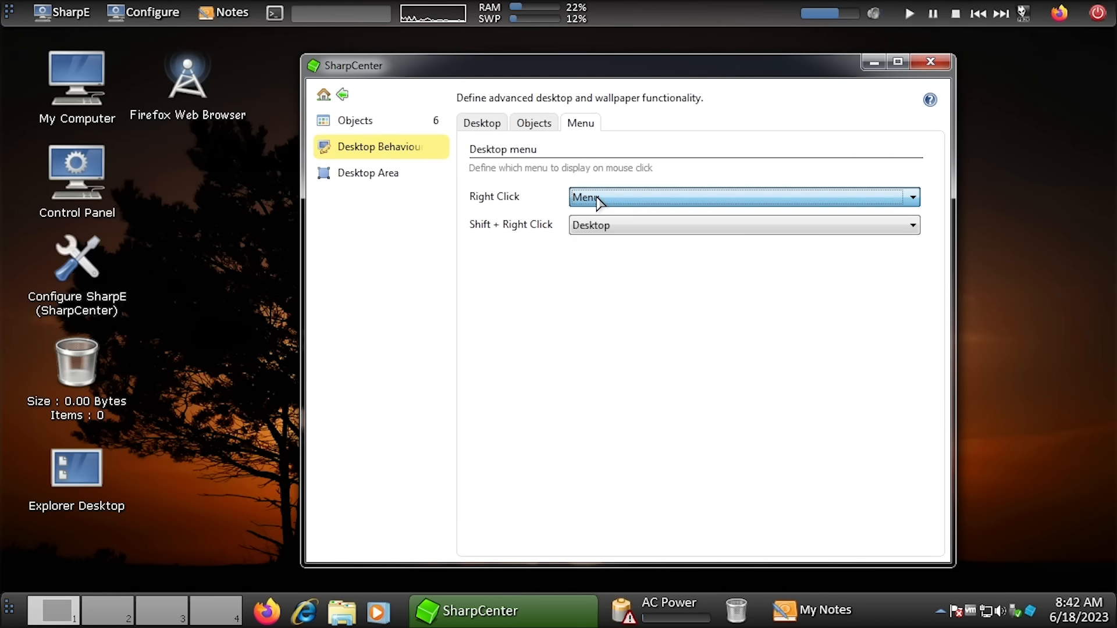
Set the Right Click desktop menu to Programs, apply it, and move the SharpCenter window clear of the desktop icons
click(599, 201)
click(594, 267)
drag(489, 70, 602, 78)
click(966, 548)
click(294, 94)
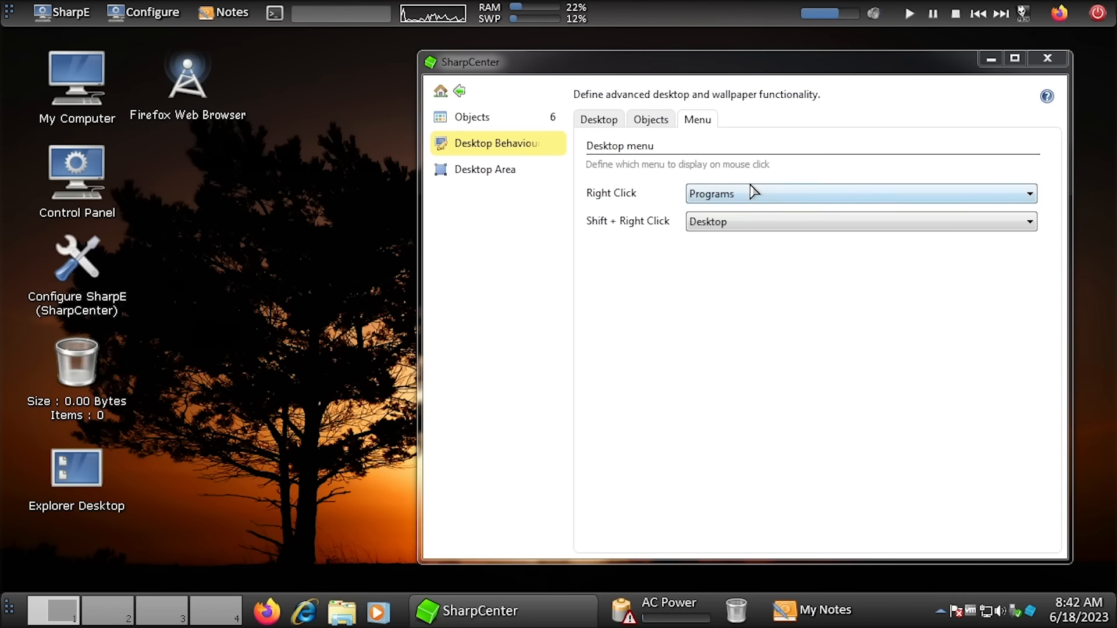
Keep Programs as the Right Click choice and view the desktop's Programs menu with its Games folder
click(755, 192)
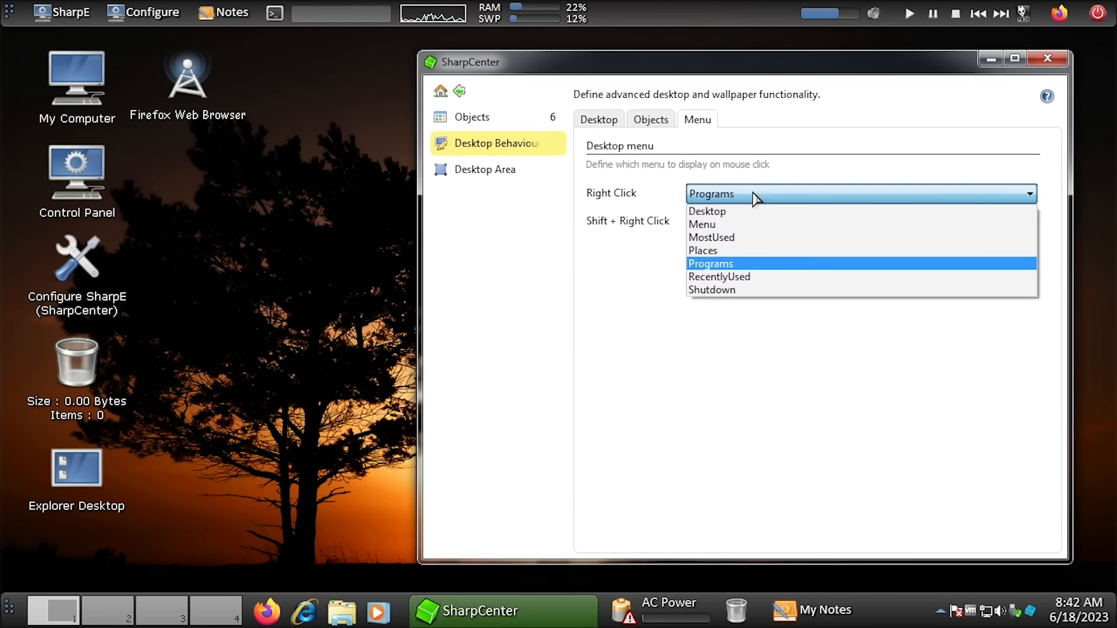
click(742, 265)
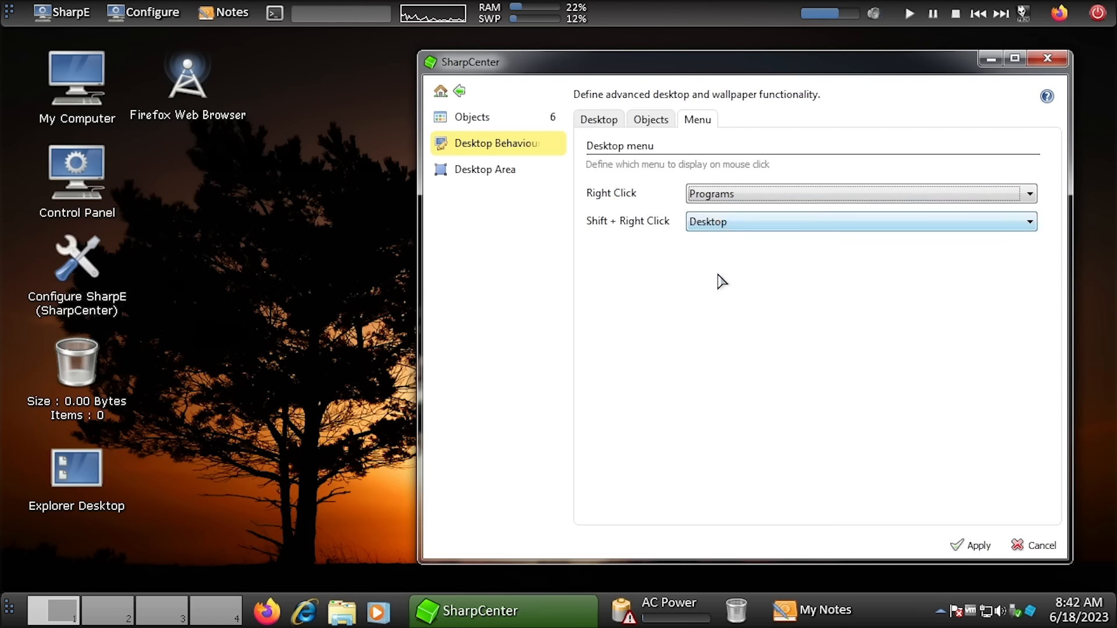
right_click(280, 83)
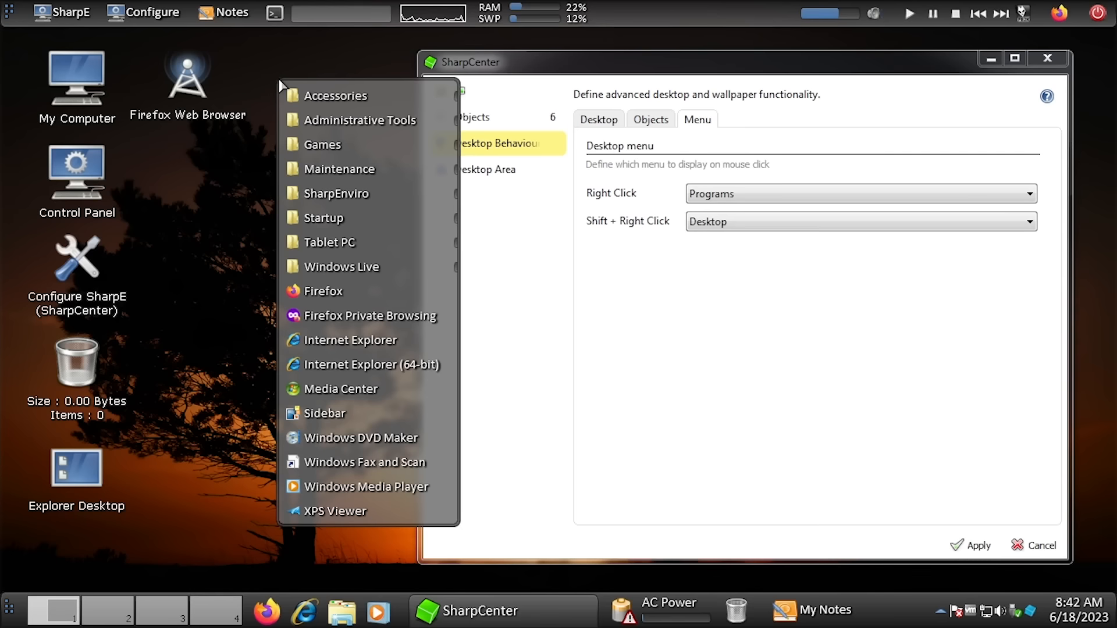
mouse_move(335, 152)
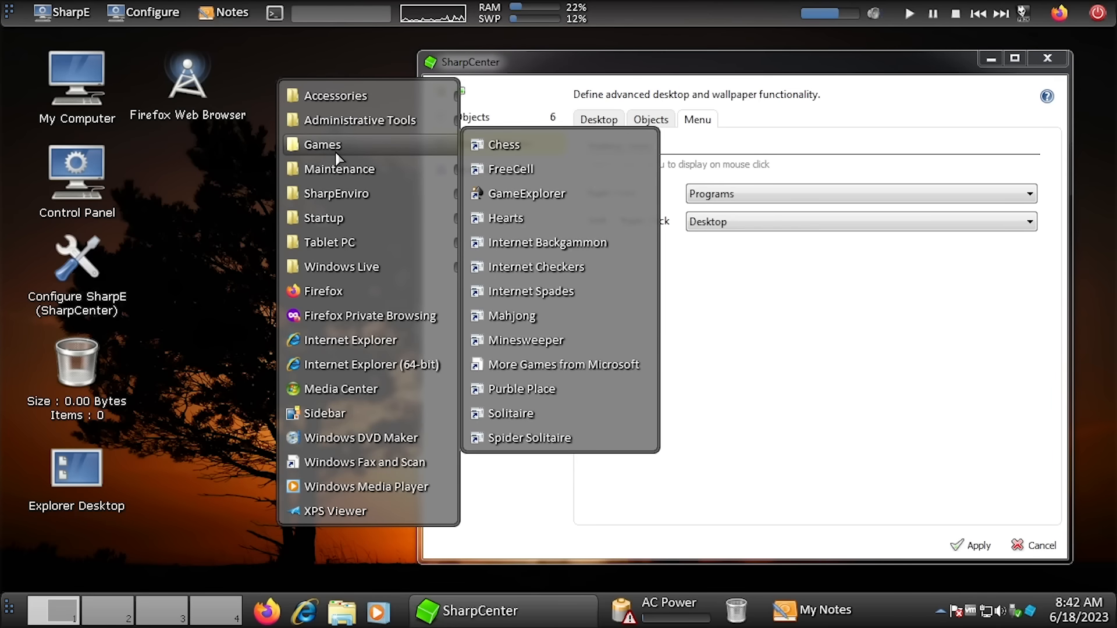
click(843, 343)
Try Shutdown as the Right Click desktop menu, then return the choice to Programs
click(747, 197)
click(713, 290)
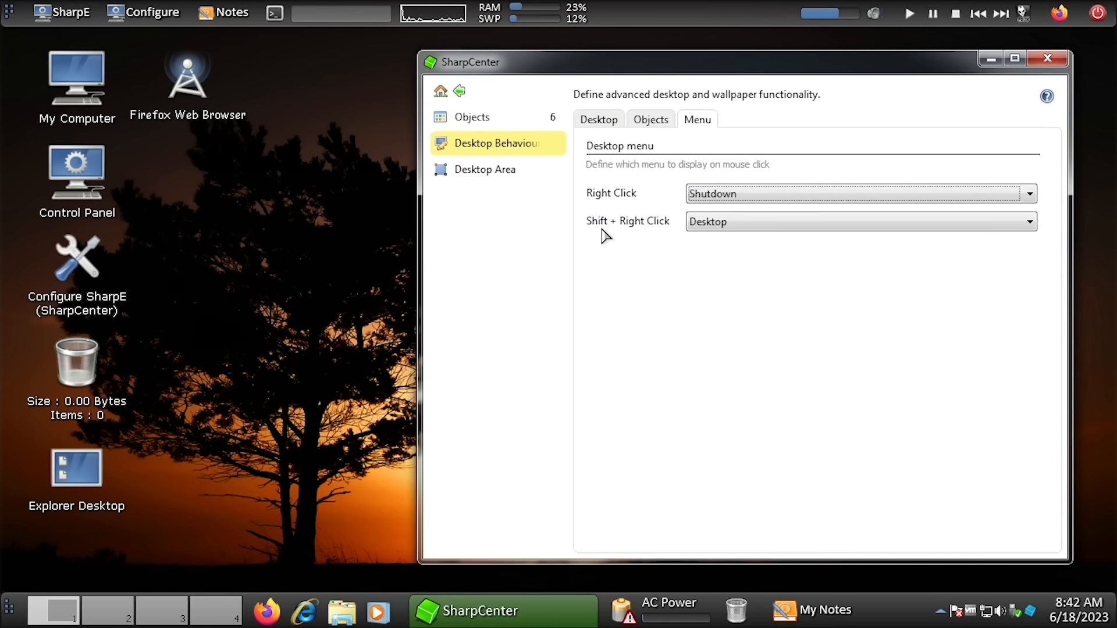
click(720, 202)
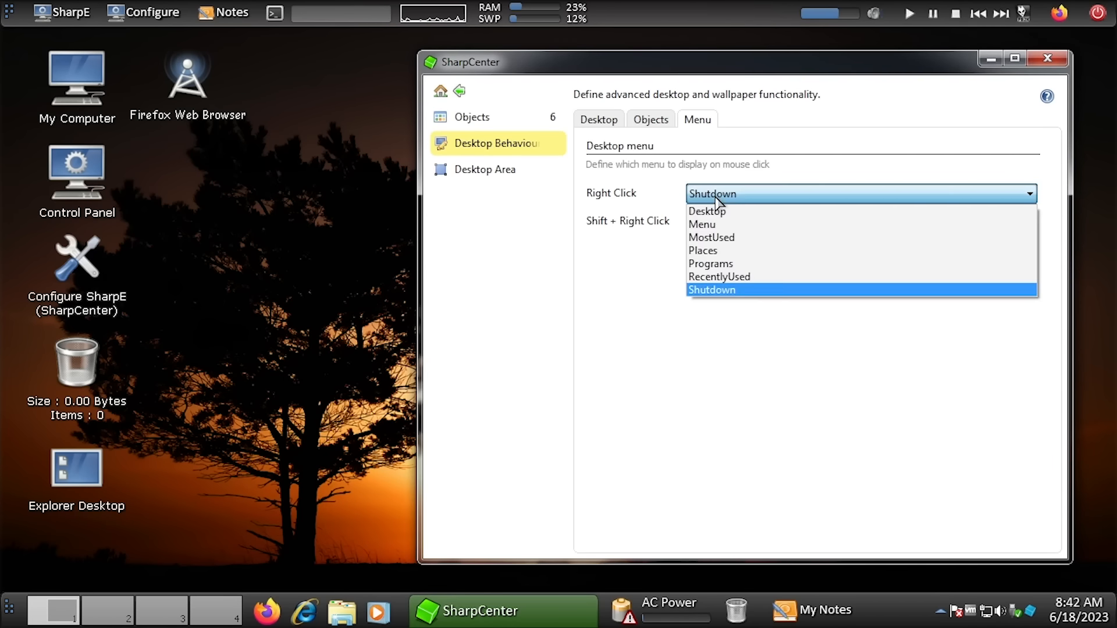
click(746, 265)
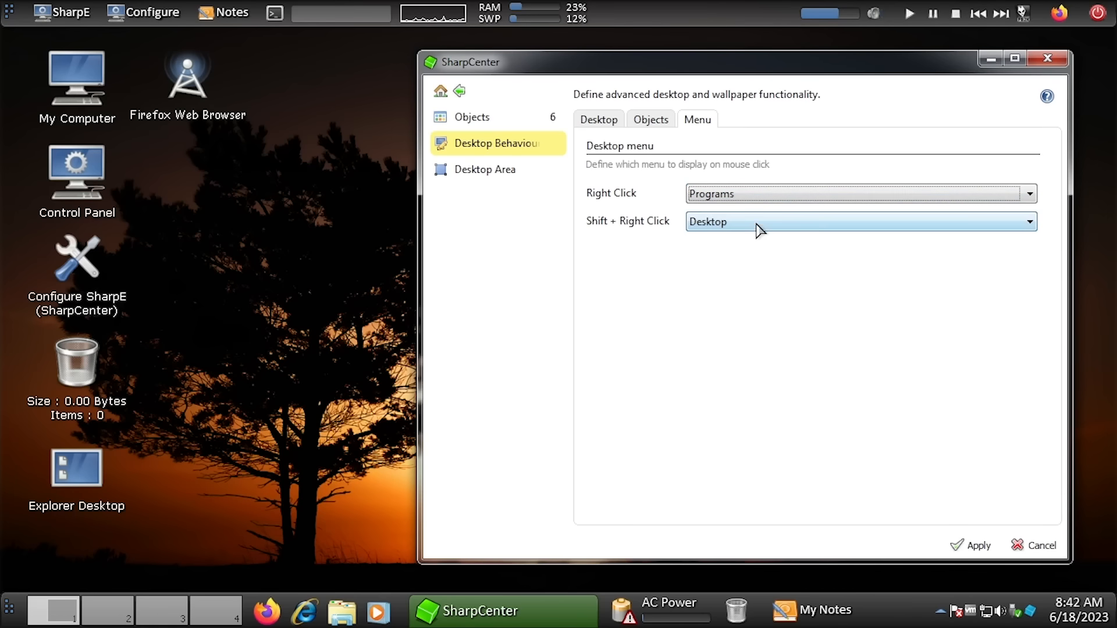
Set the Shift + Right Click desktop menu to Shutdown and apply the menu settings
click(745, 225)
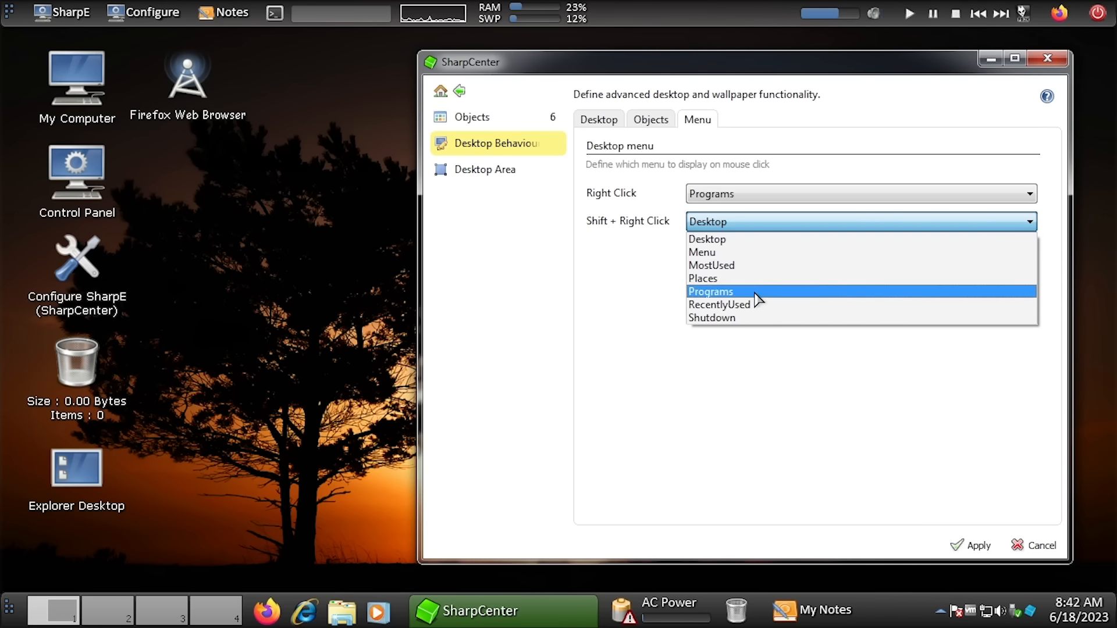
click(748, 319)
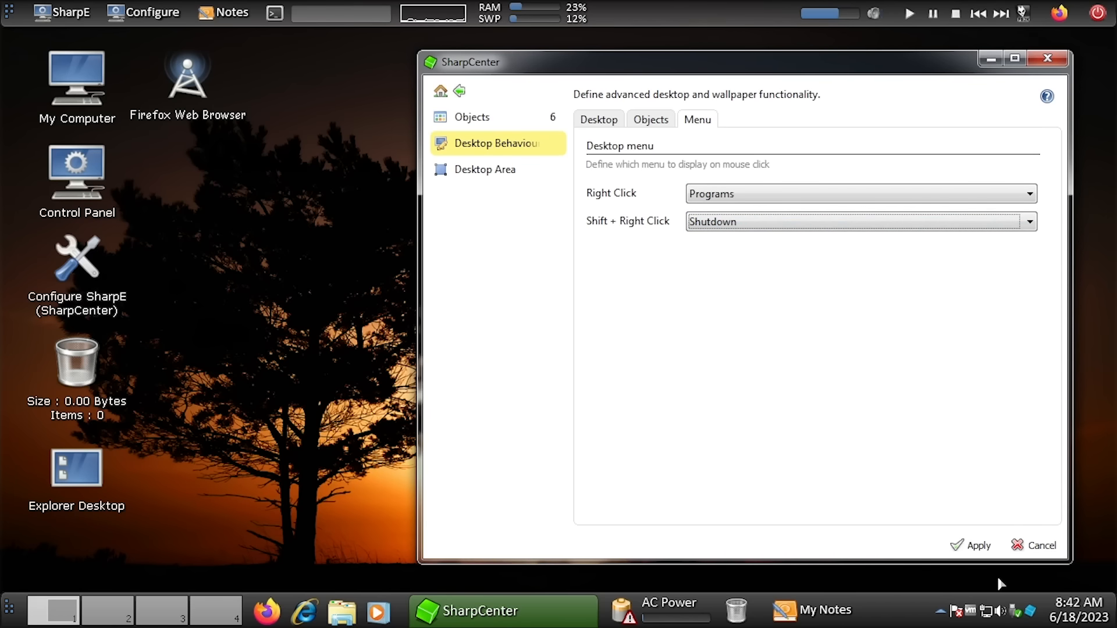
click(987, 550)
Test the Programs menu and the Shutdown menu on the empty desktop, dismissing each one
right_click(264, 153)
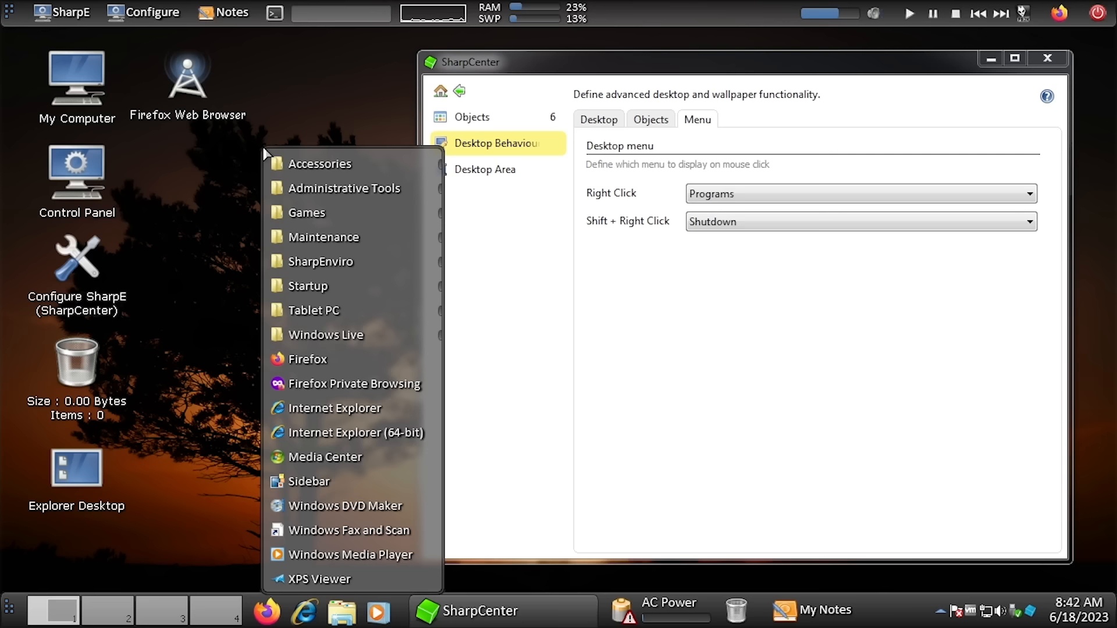
click(269, 123)
shift+right_click(267, 122)
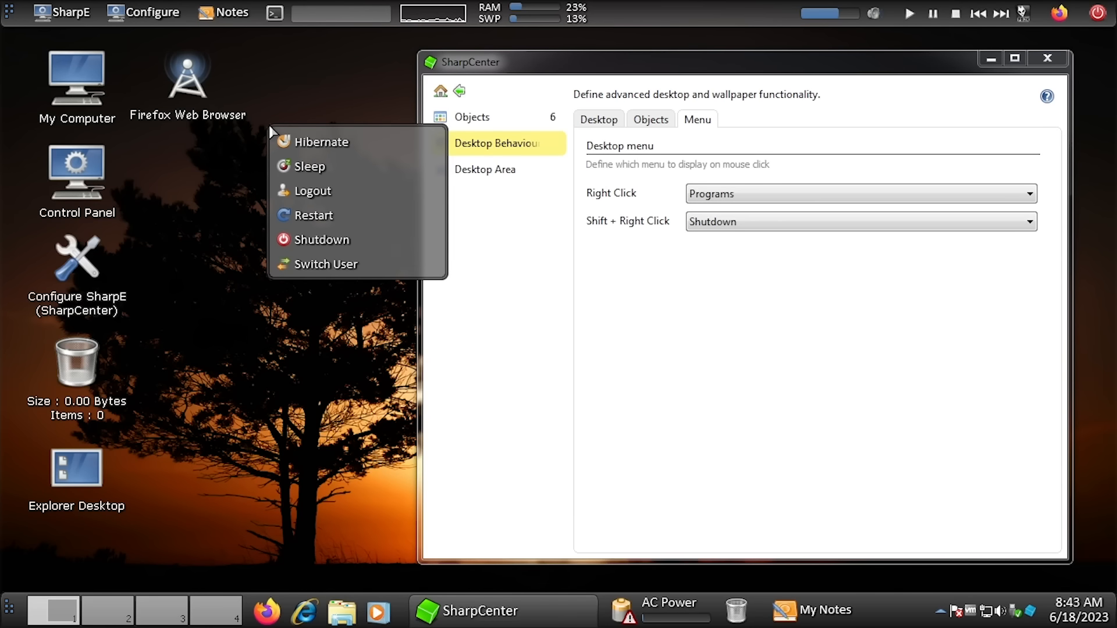
click(289, 99)
click(677, 298)
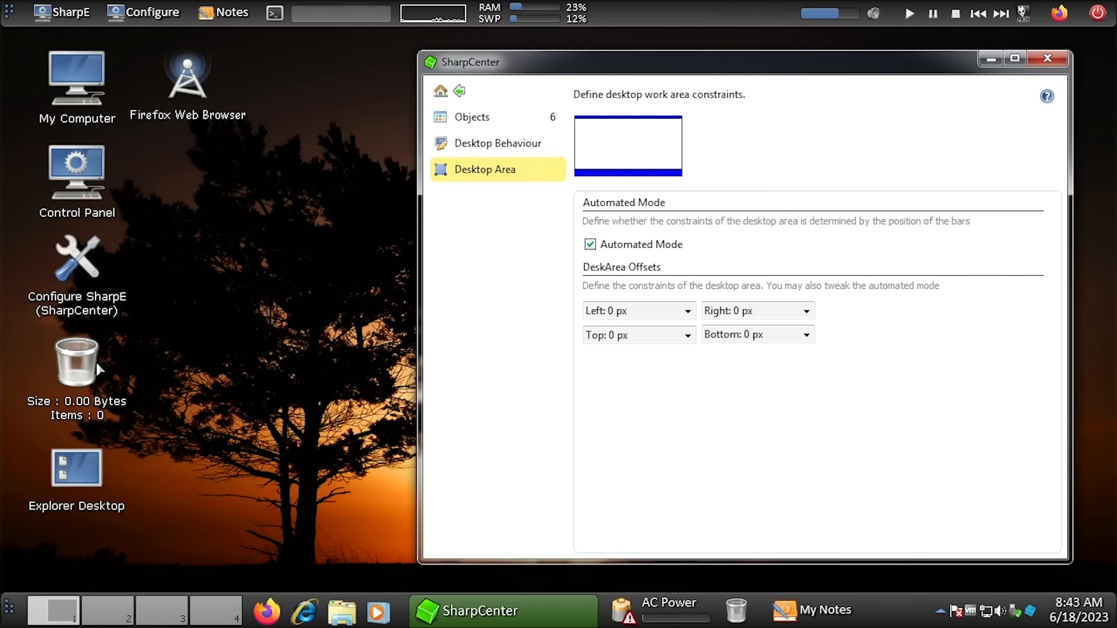
Set the left DeskArea offset to 219 px in the Desktop Area settings
click(688, 312)
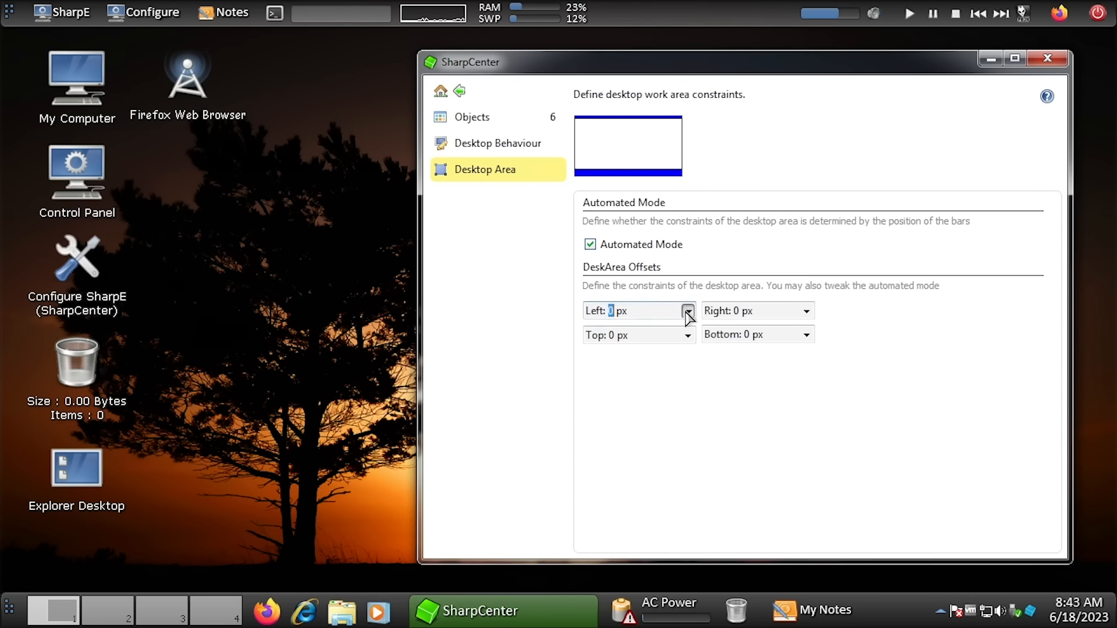
drag(597, 289, 619, 290)
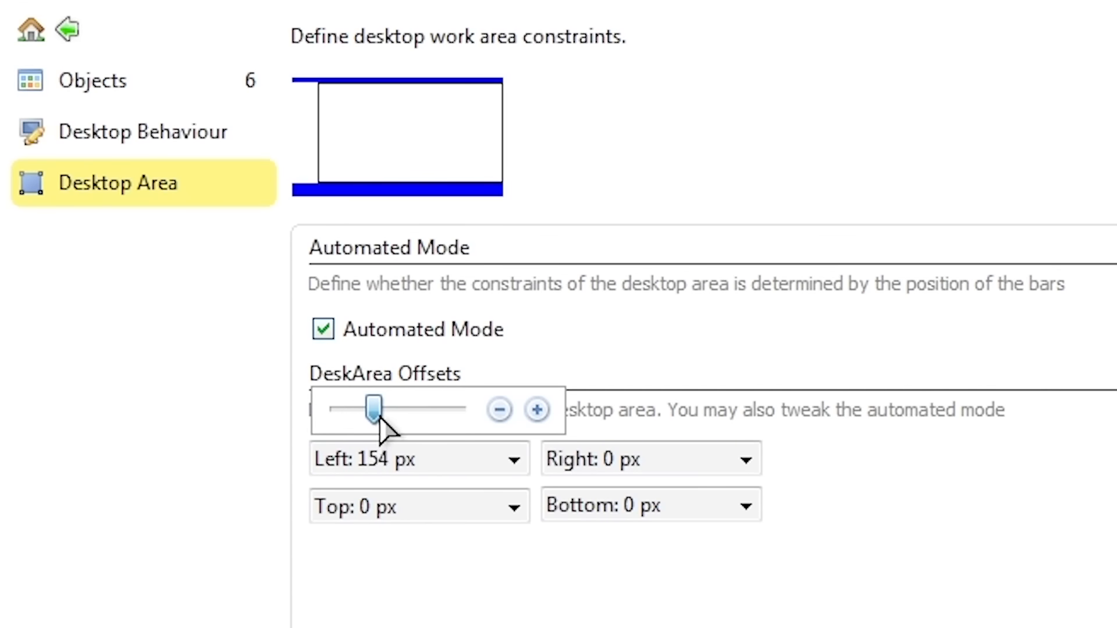
drag(380, 418, 395, 418)
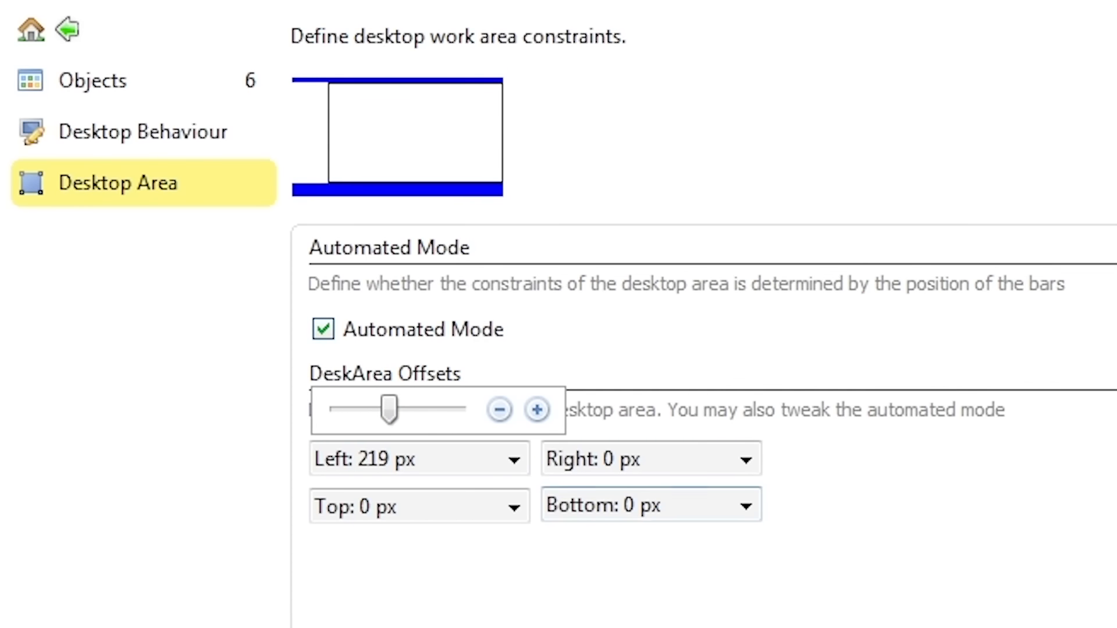
key(Escape)
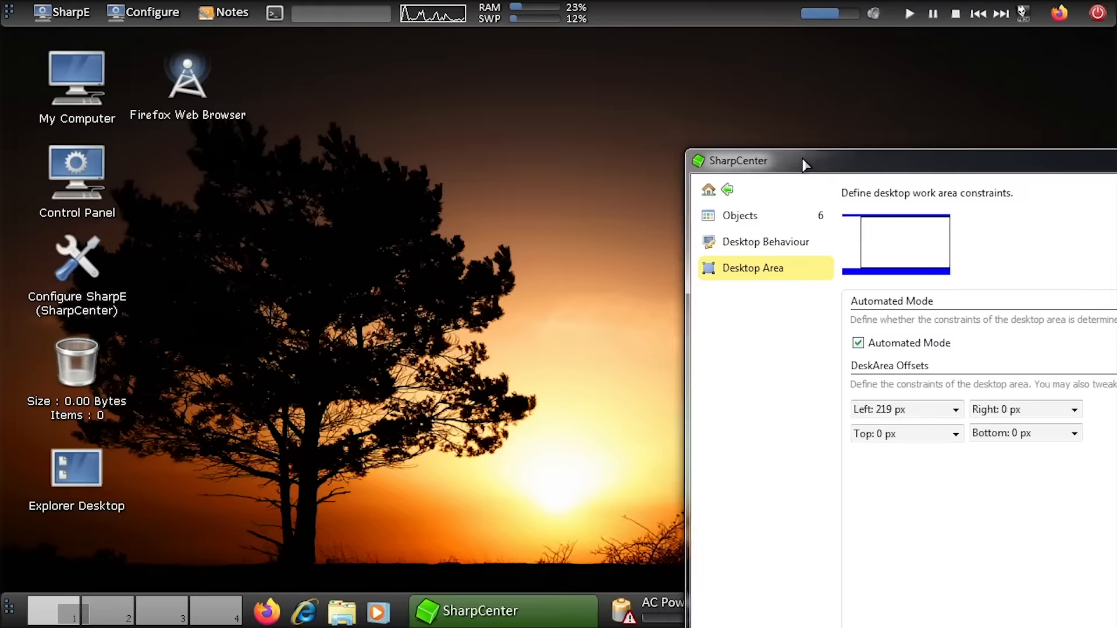
Move the SharpCenter window around the desktop to test the effect of the left work area offset
drag(806, 165, 5, 353)
drag(313, 43, 193, 192)
drag(300, 49, 586, 137)
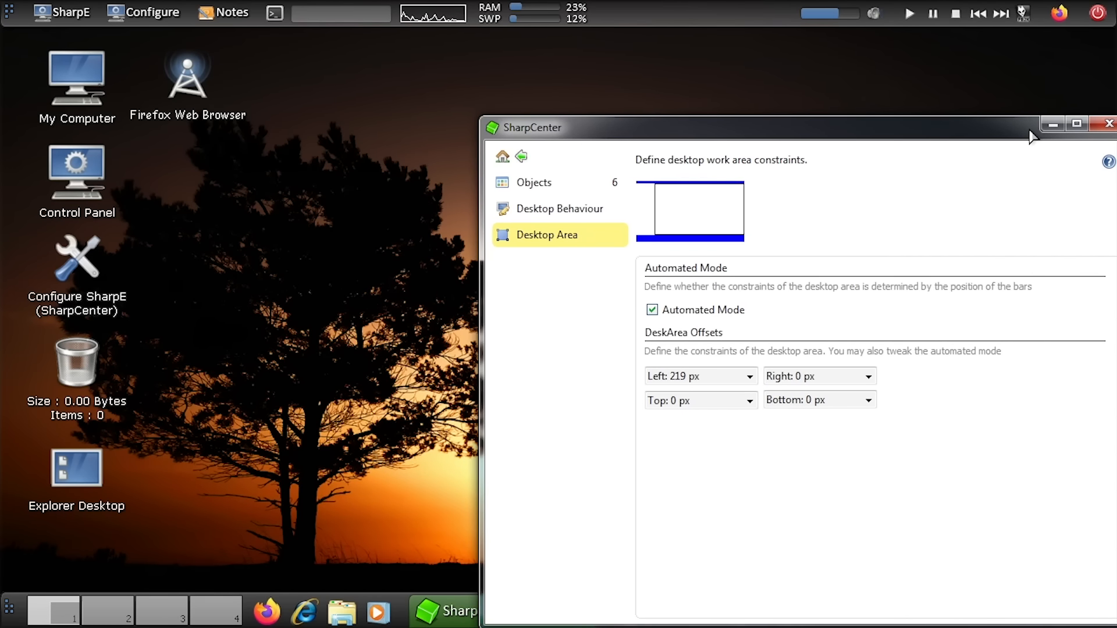
drag(1036, 136, 954, 138)
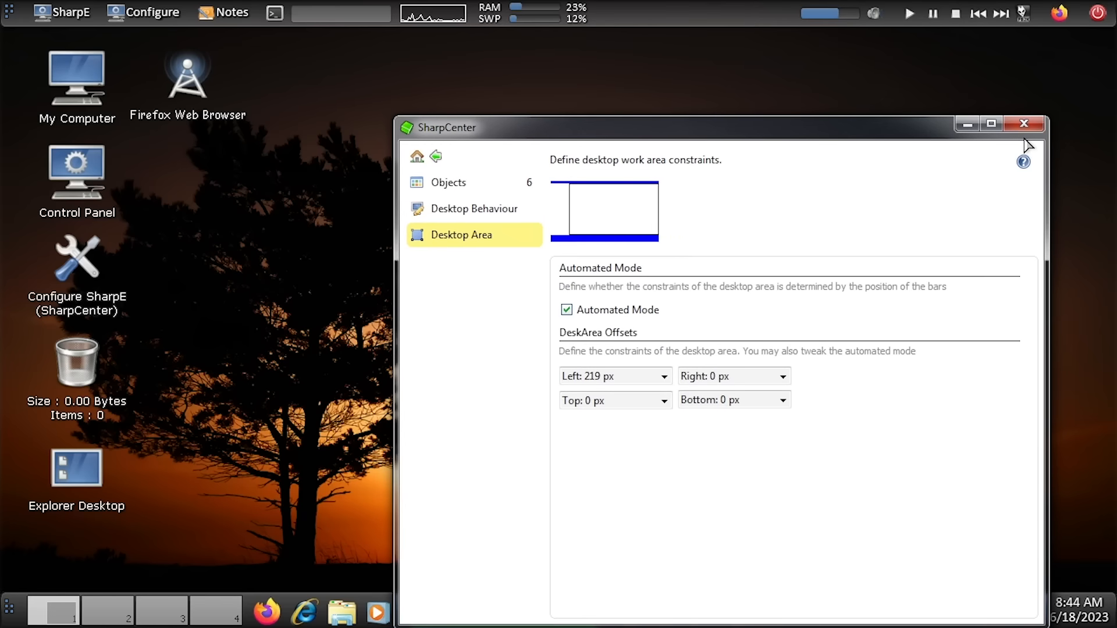
drag(1025, 140, 195, 178)
drag(296, 51, 411, 103)
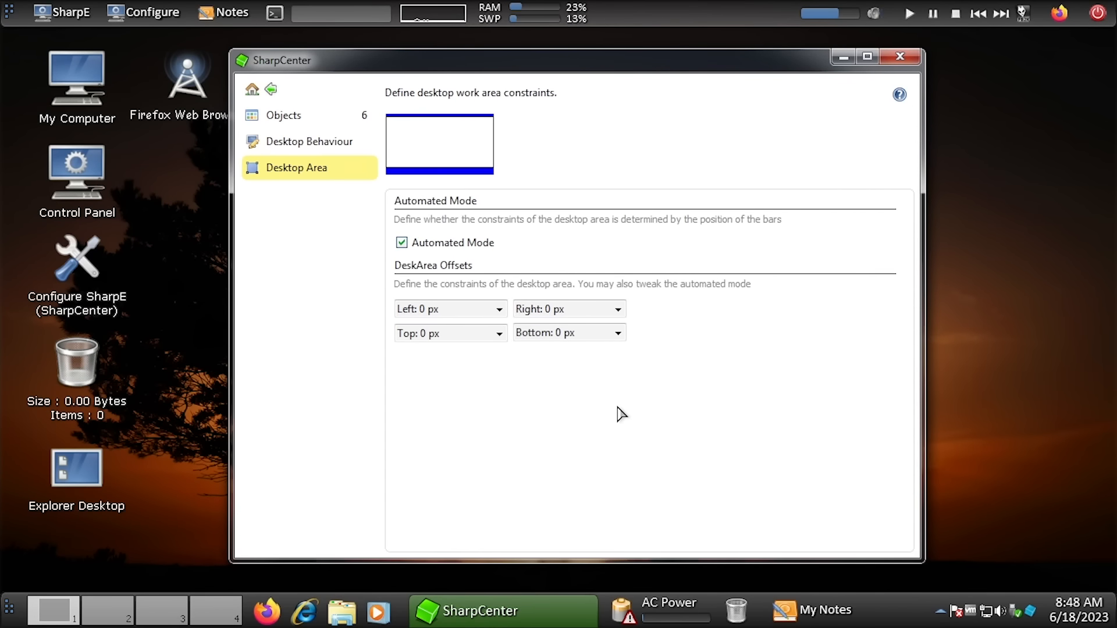
Return to the main settings list and switch the Sunrise theme's icon set to nuoveXT2 under Appearance
click(271, 91)
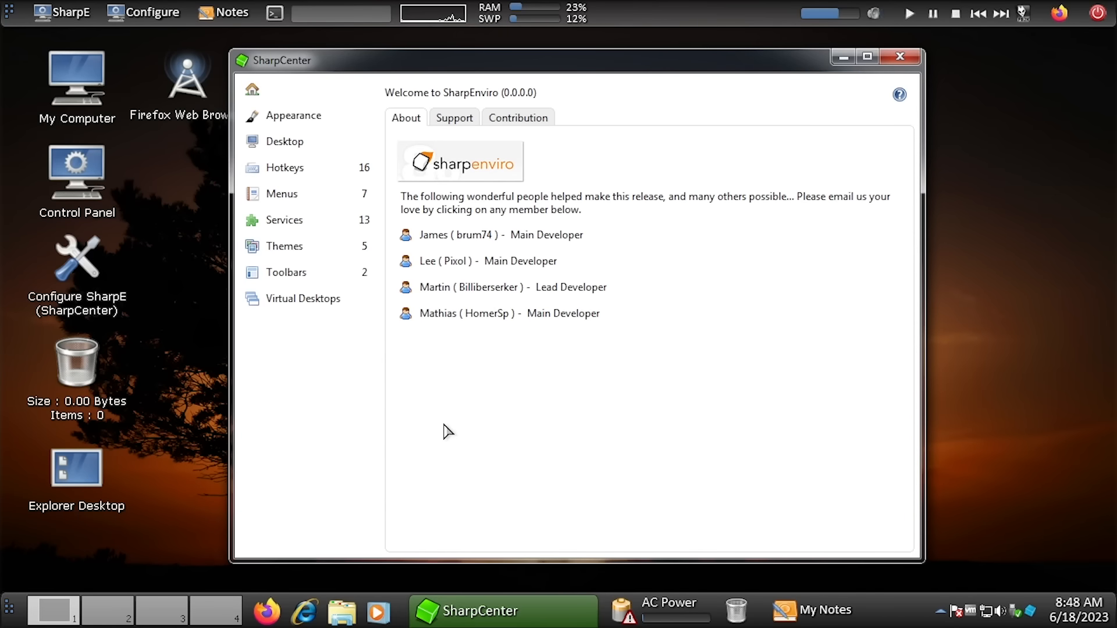
click(309, 119)
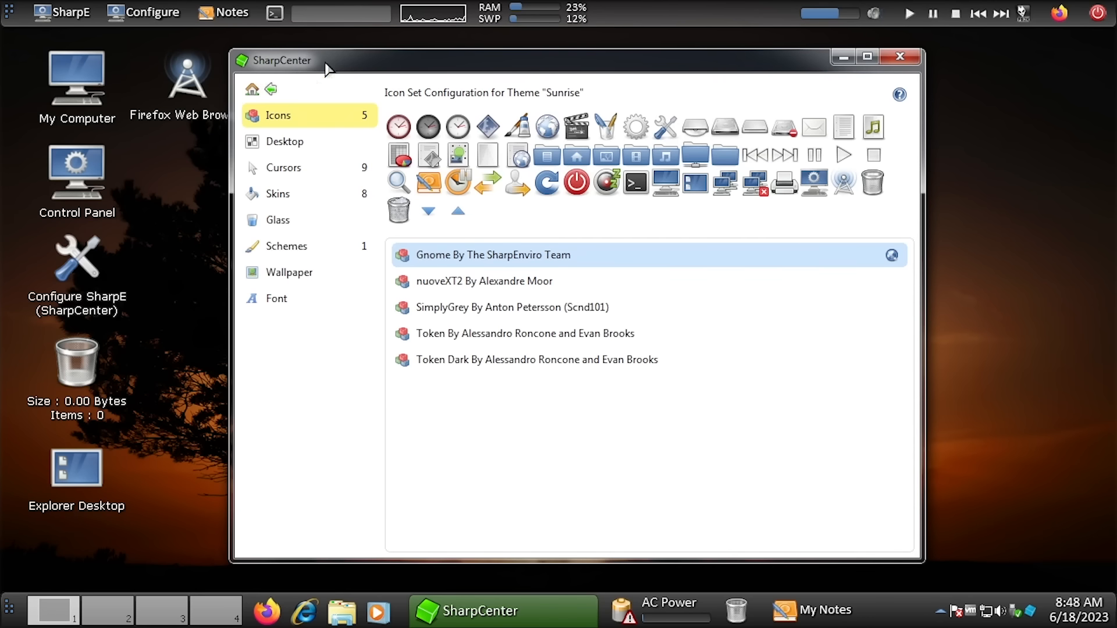
click(461, 288)
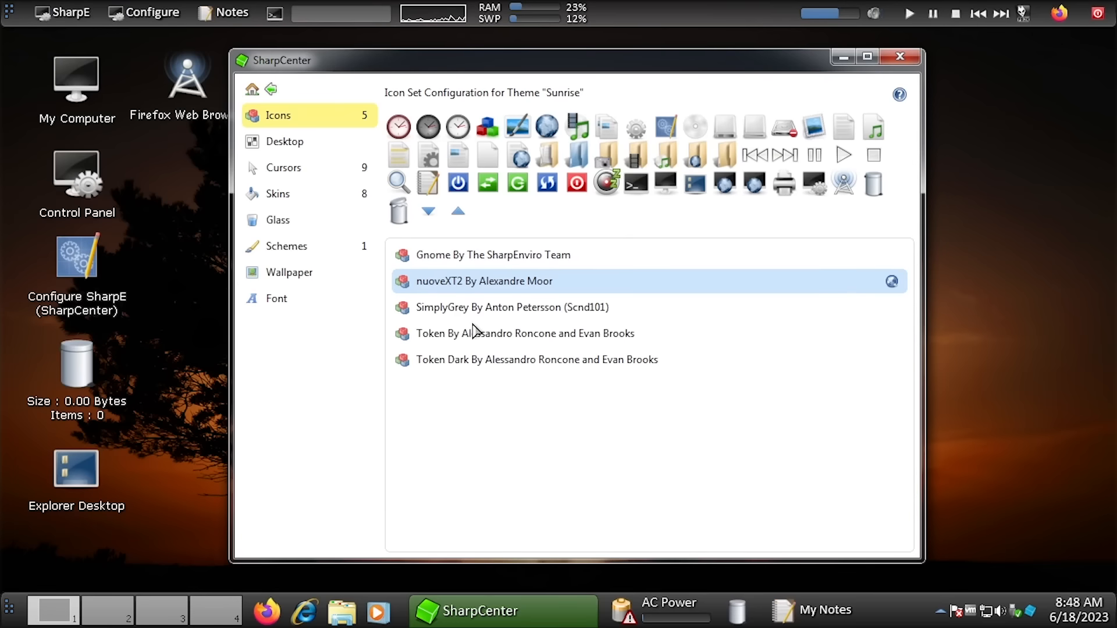
Try out the available icon sets for the Sunrise theme in turn, settling on Token Dark
click(461, 308)
click(472, 334)
click(470, 358)
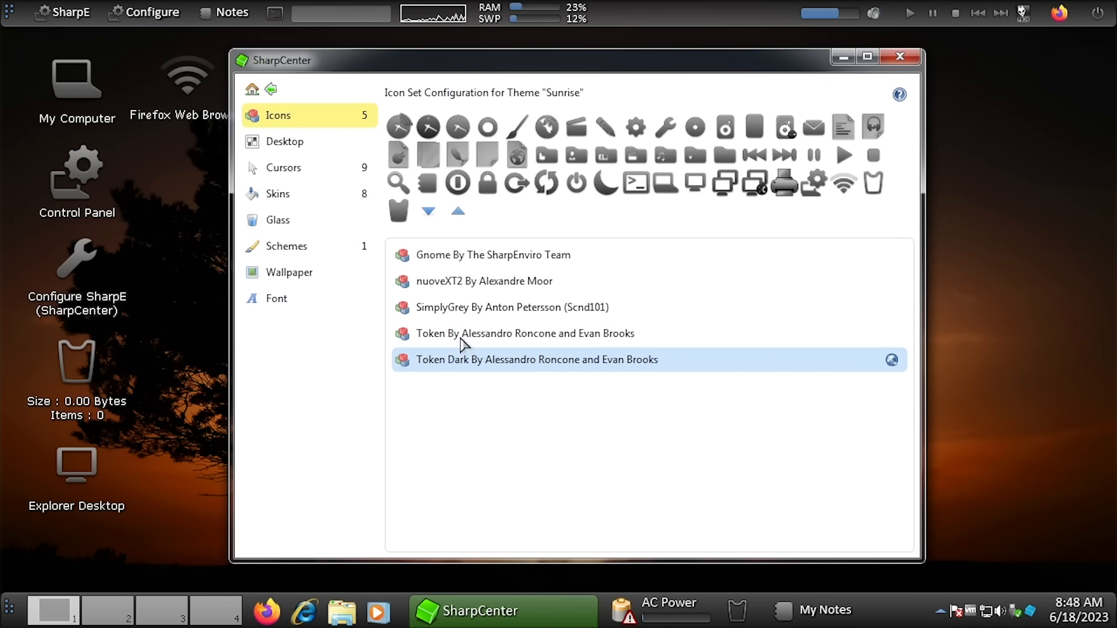
click(456, 333)
click(449, 308)
click(442, 281)
click(434, 257)
click(459, 308)
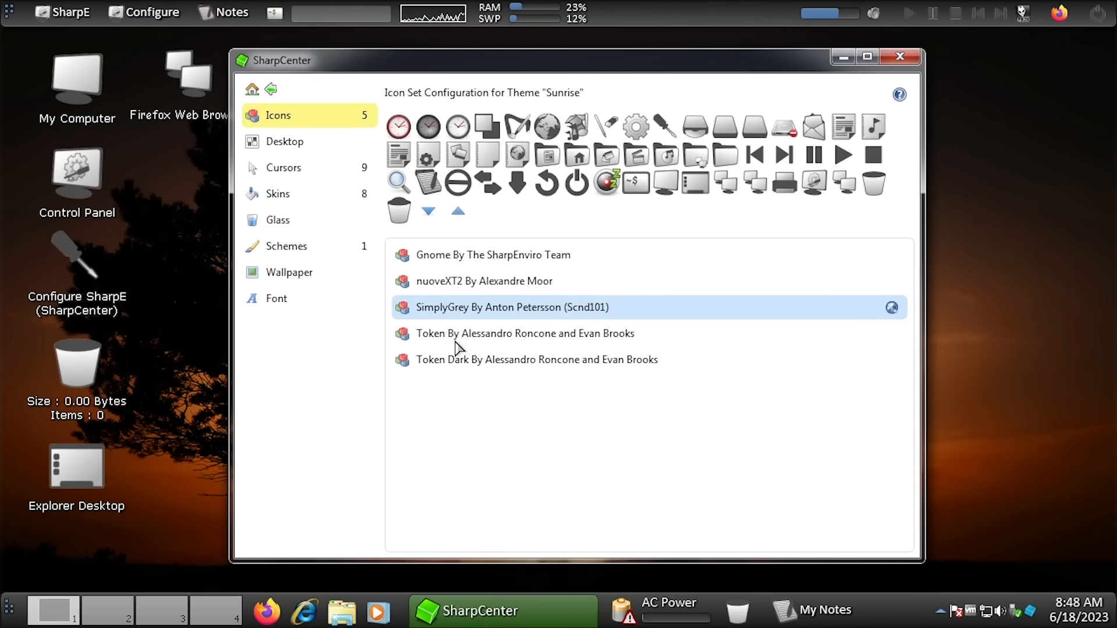
click(459, 359)
click(456, 340)
click(474, 282)
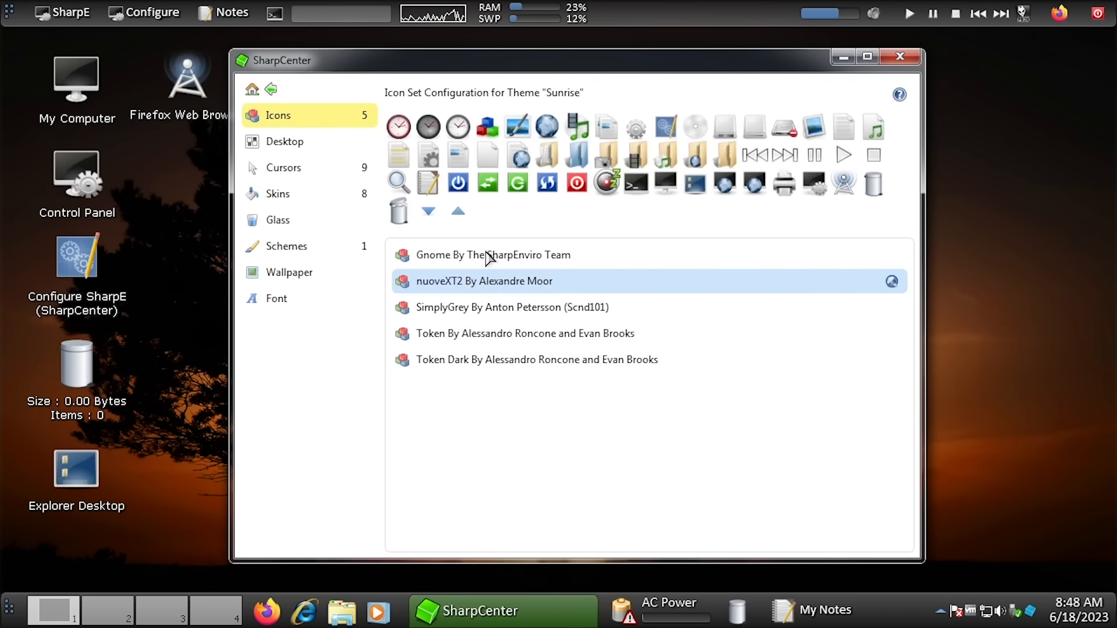
click(493, 256)
click(476, 360)
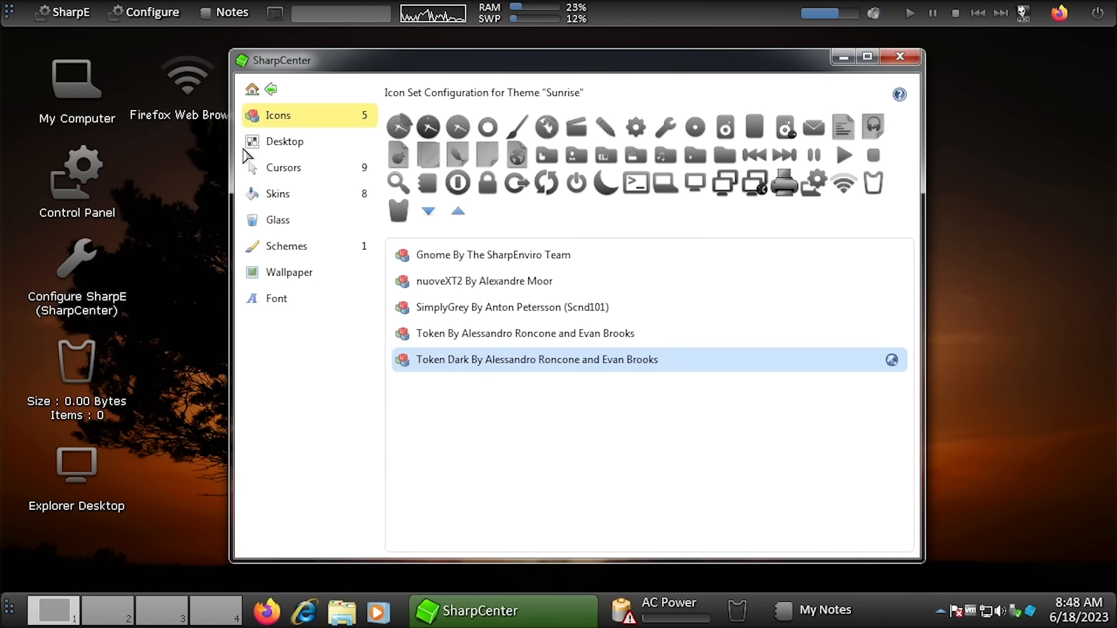
Open the Sunrise theme's desktop configuration and look through its icon size, blend, shadow and visibility options
click(303, 144)
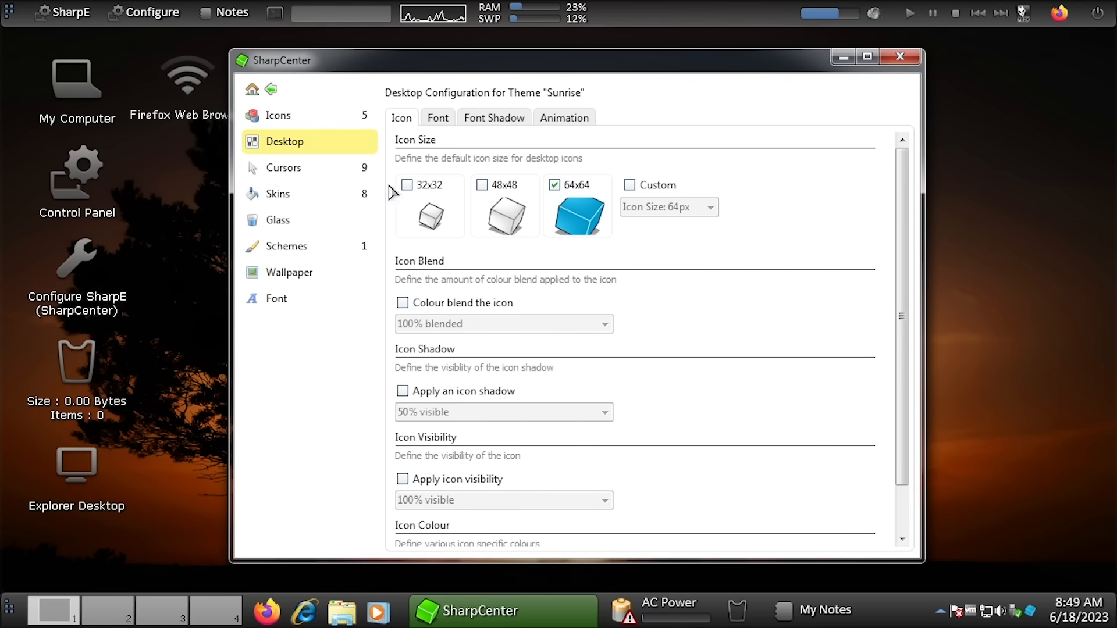
drag(902, 256, 908, 282)
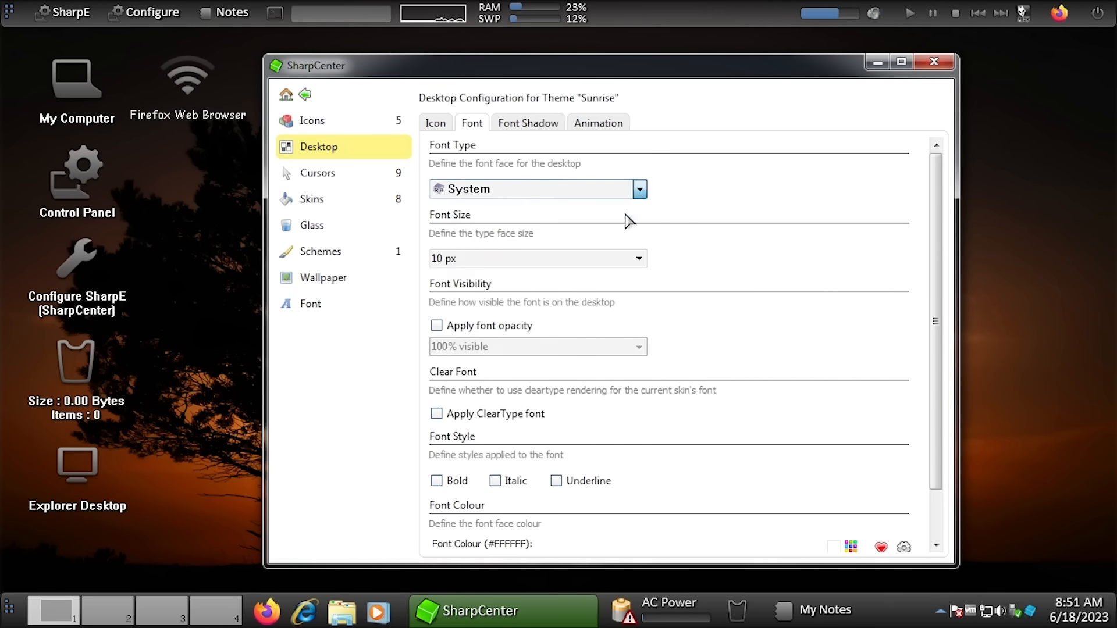
Set the desktop font type to Wingdings and apply it to the desktop icon labels
click(640, 190)
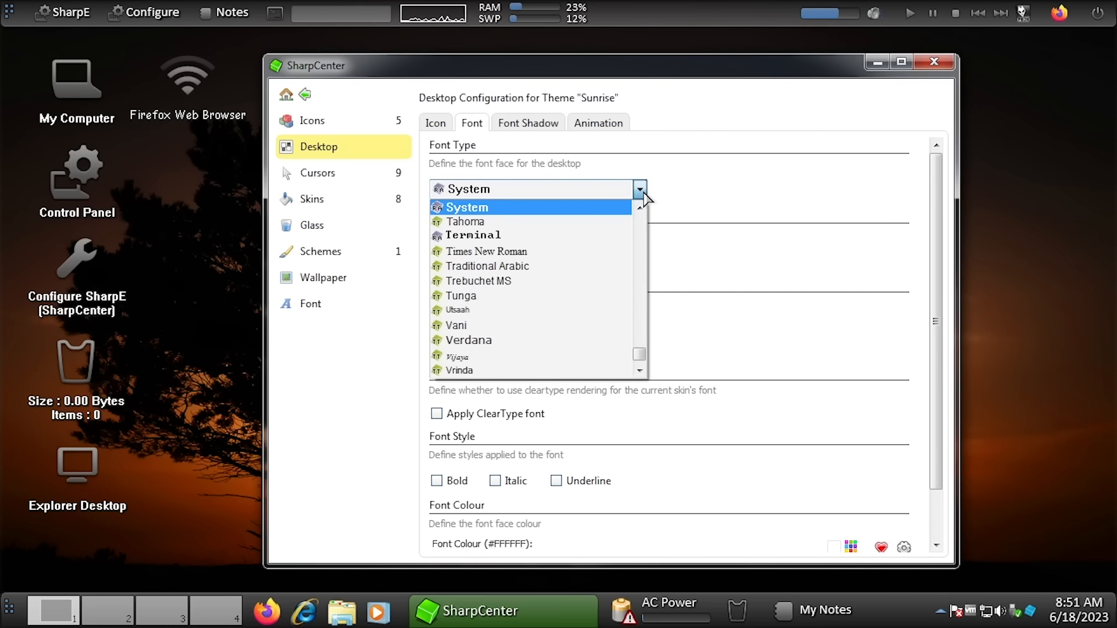
click(620, 205)
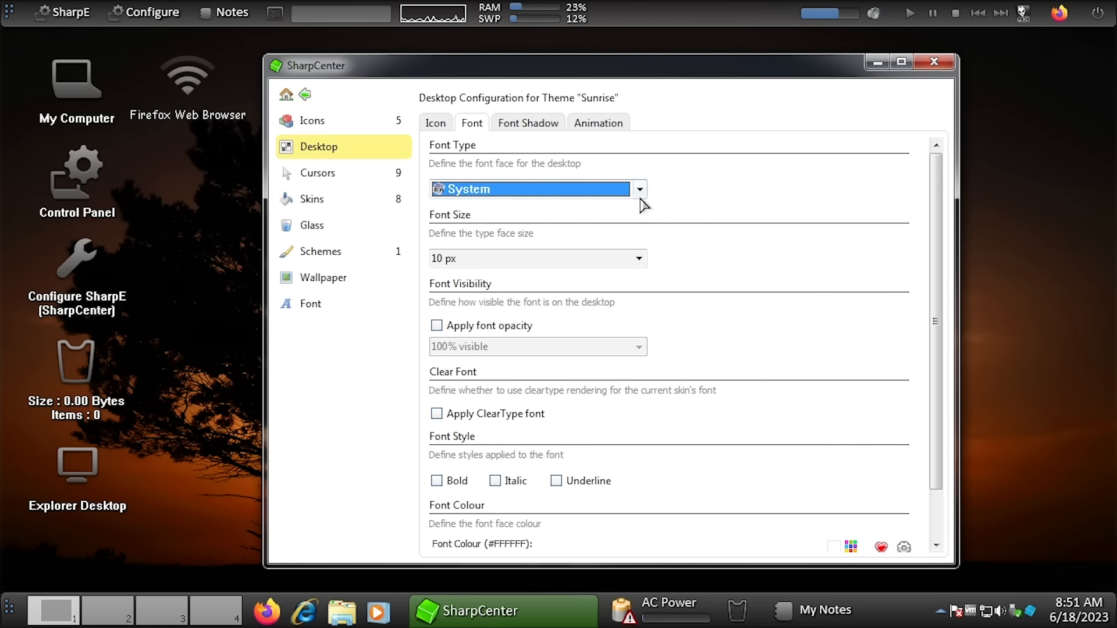
click(640, 197)
scroll(524, 314, down, 1)
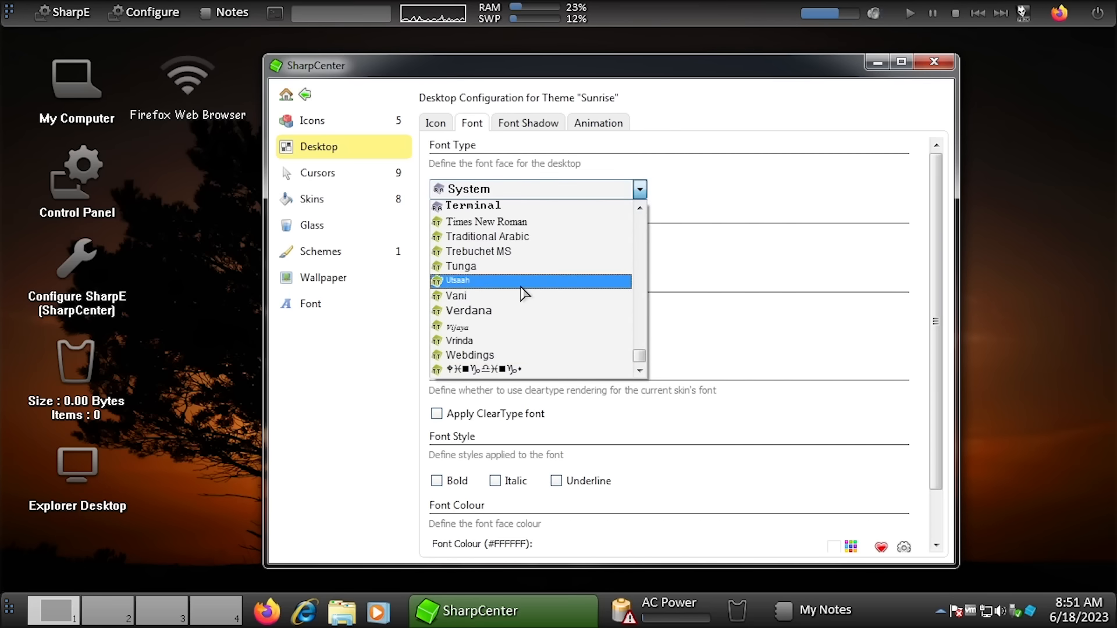
click(532, 370)
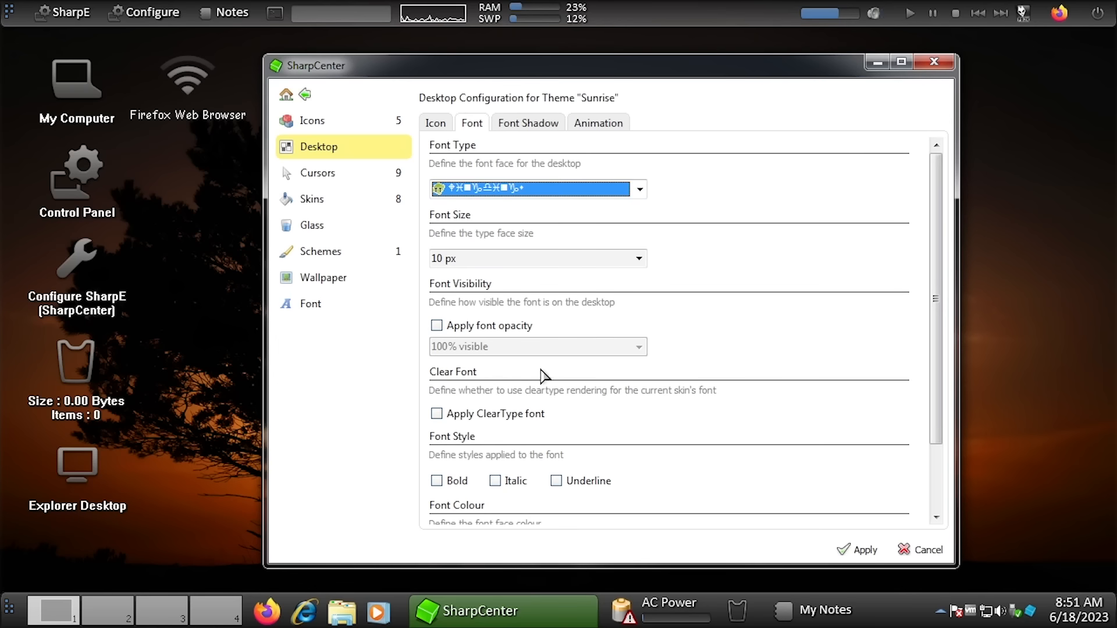
click(857, 550)
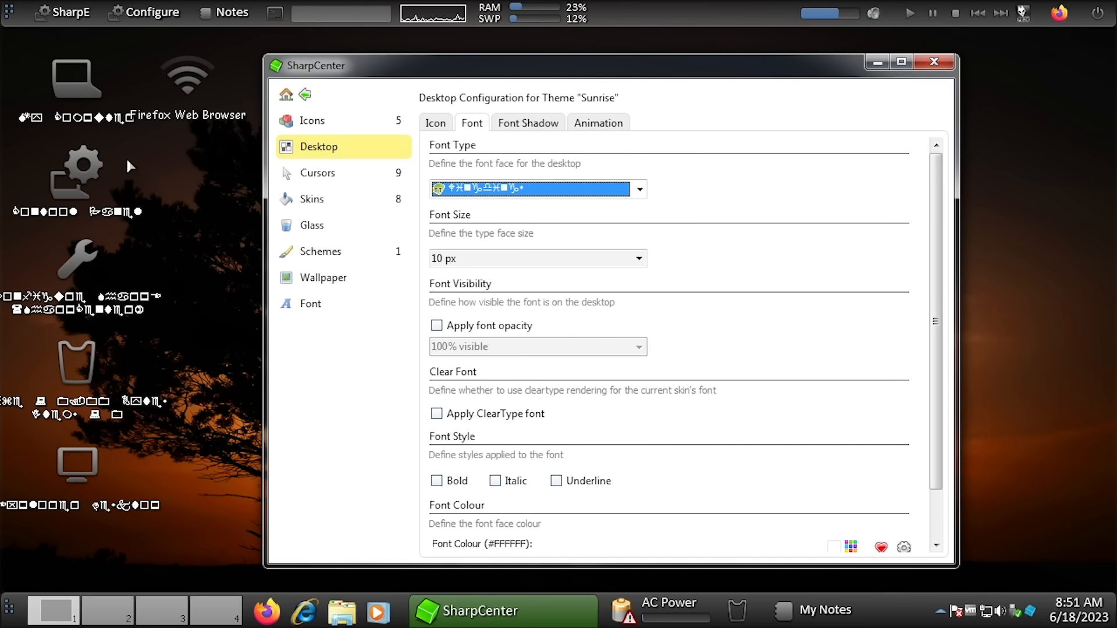
Change the desktop font type to Impact and apply the change
click(640, 189)
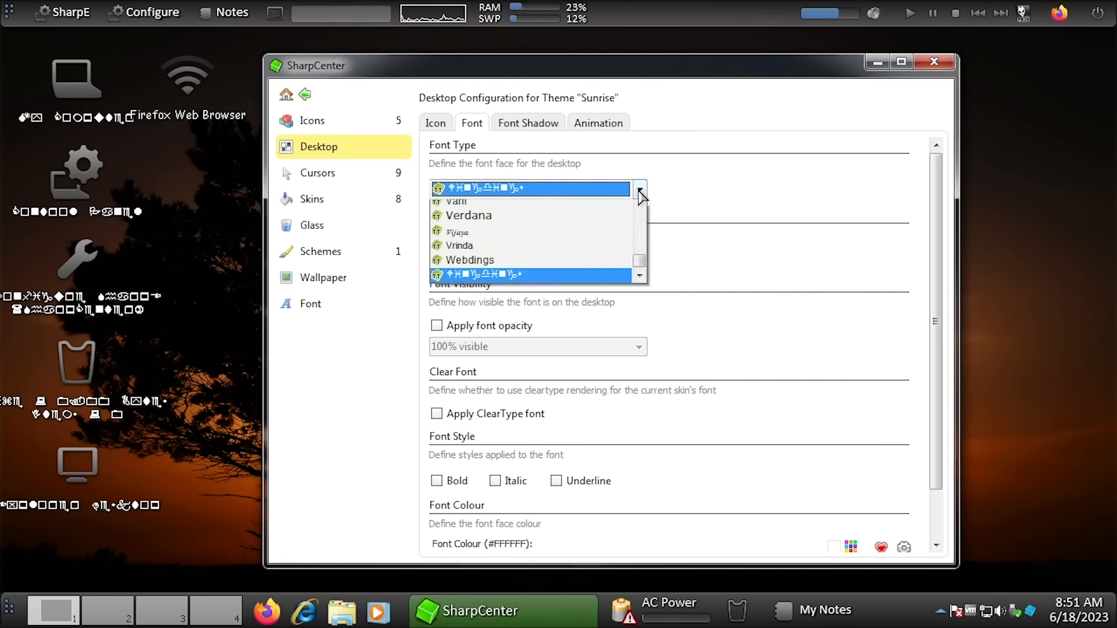
click(641, 189)
double_click(590, 192)
click(628, 192)
click(623, 211)
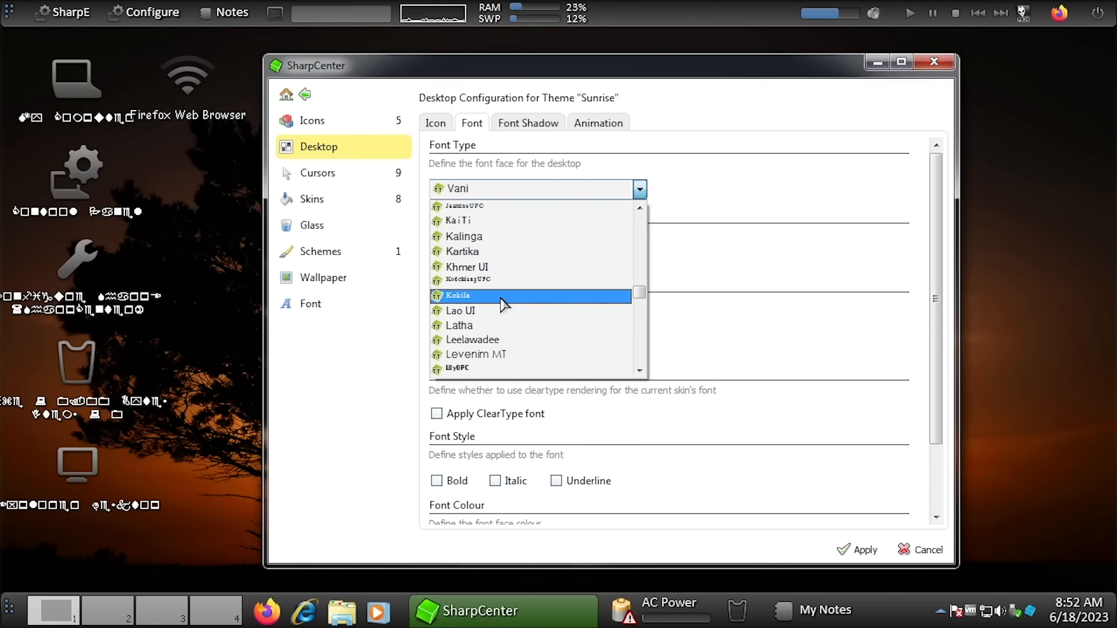
scroll(500, 256, up, 2)
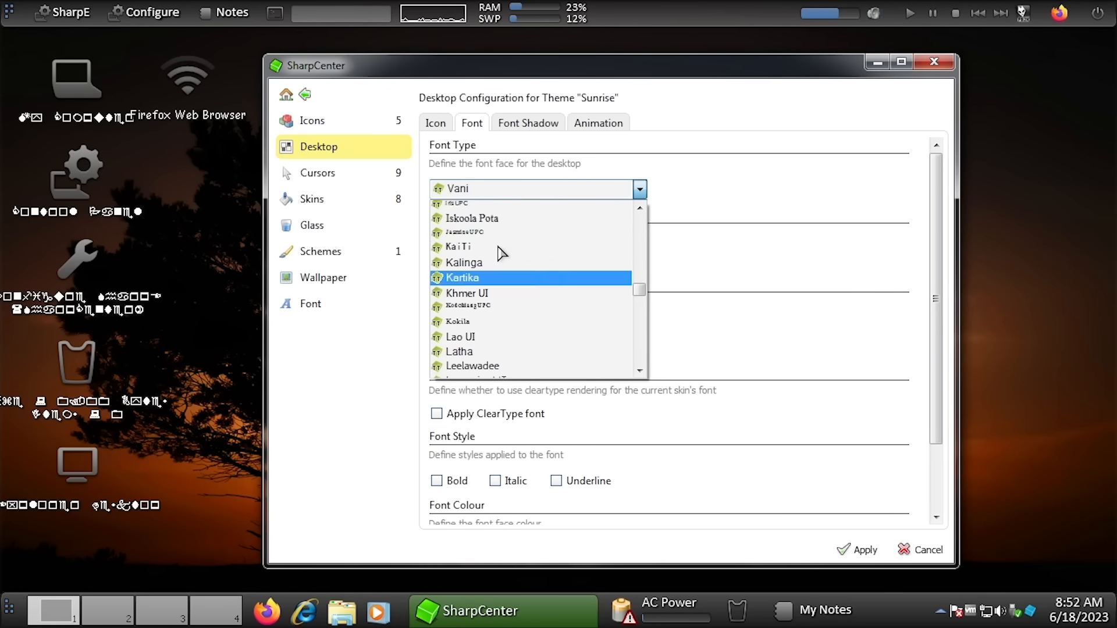
click(486, 254)
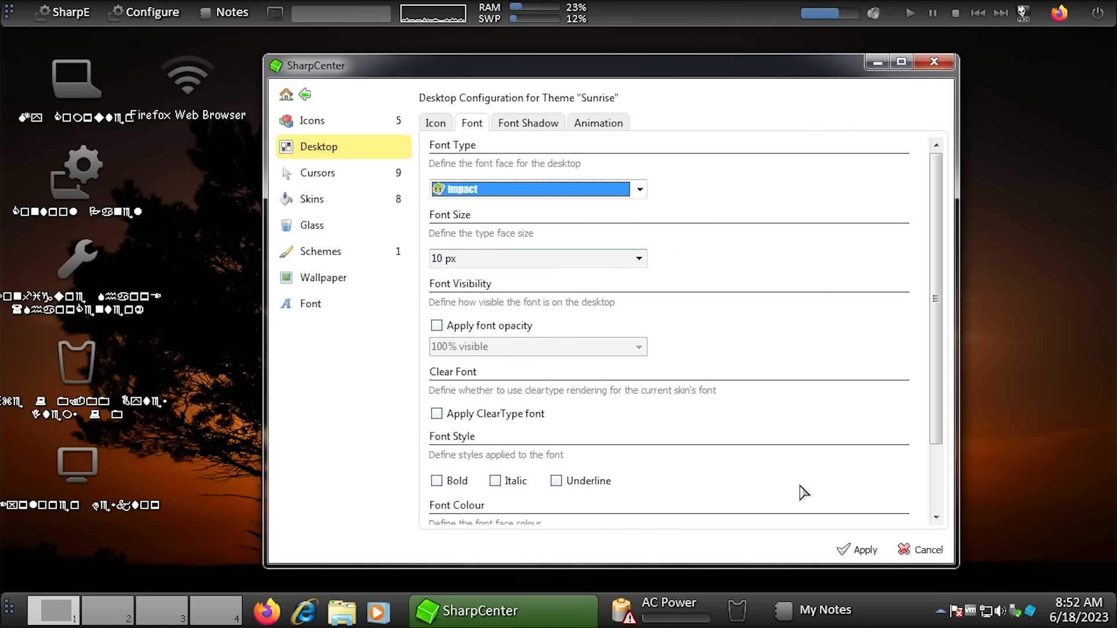
click(860, 549)
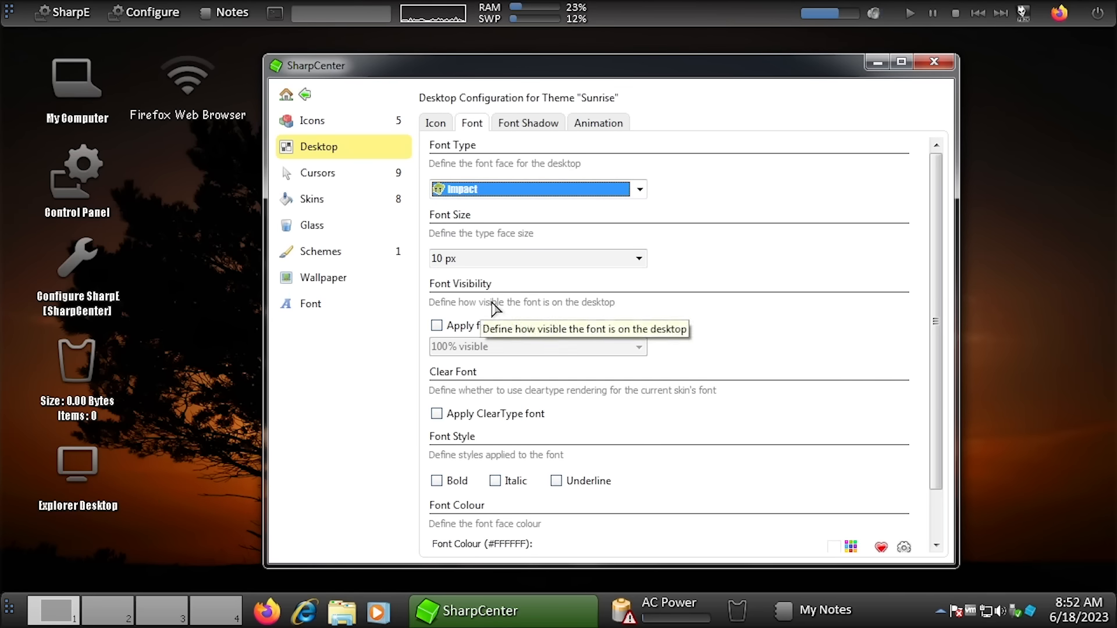
Set the desktop font size to 24 px and apply it
click(639, 258)
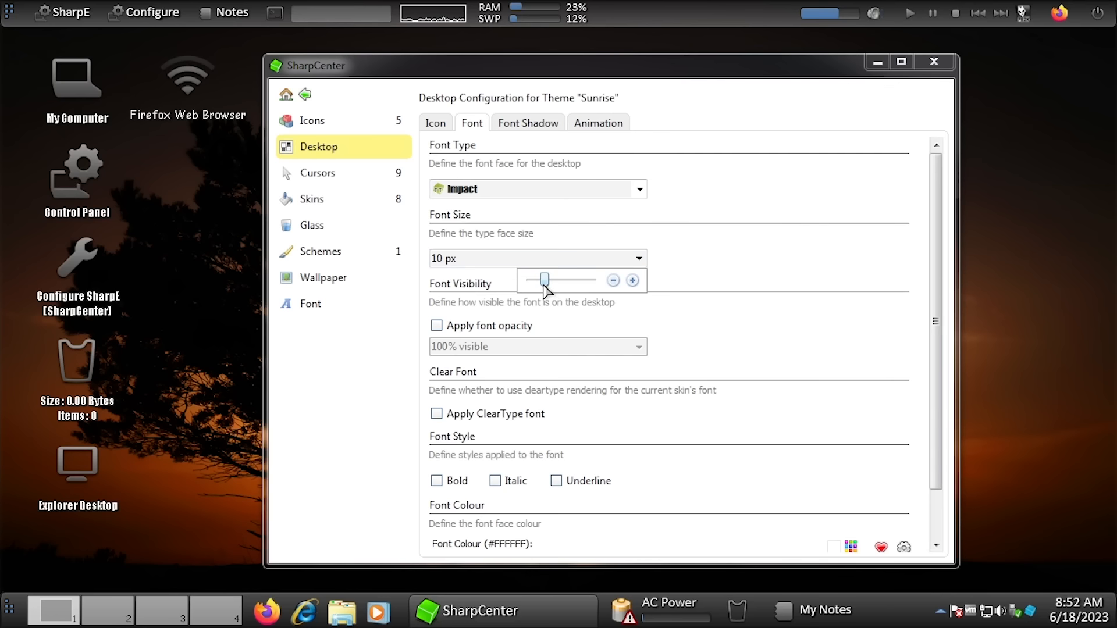
drag(545, 284, 594, 285)
click(861, 549)
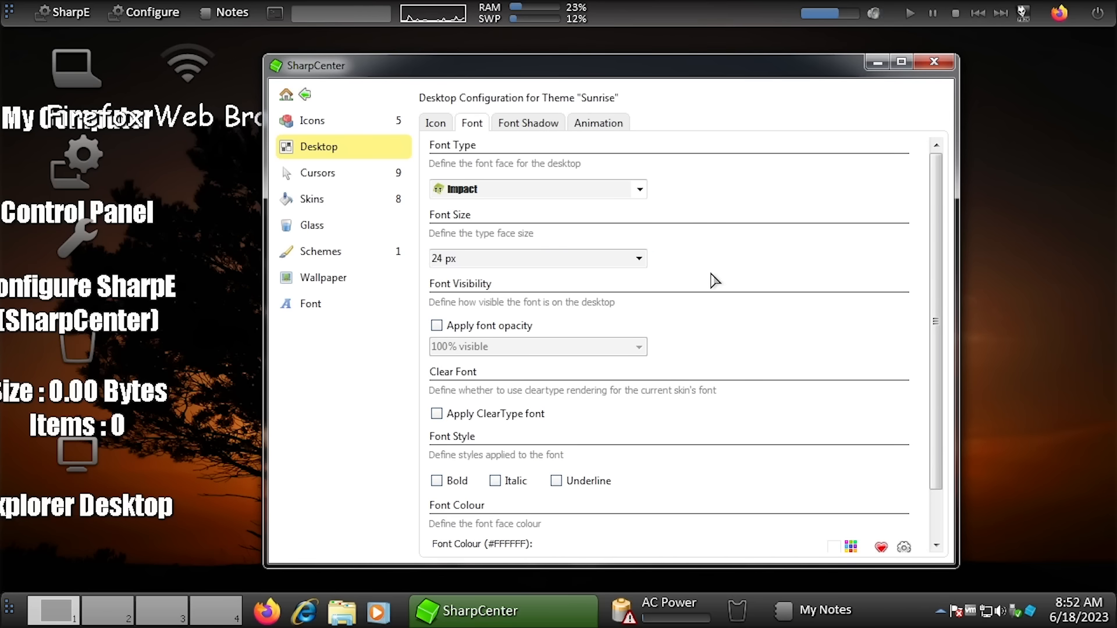
Look over the desktop's font shadow, animation, icon and font settings
click(526, 122)
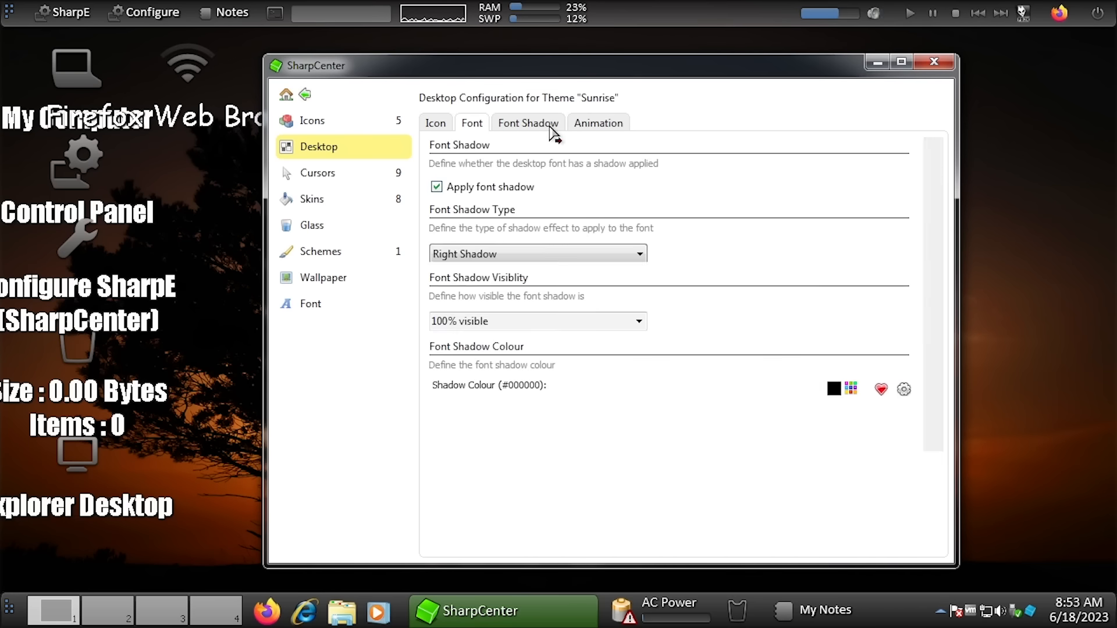
click(599, 123)
click(434, 122)
click(471, 123)
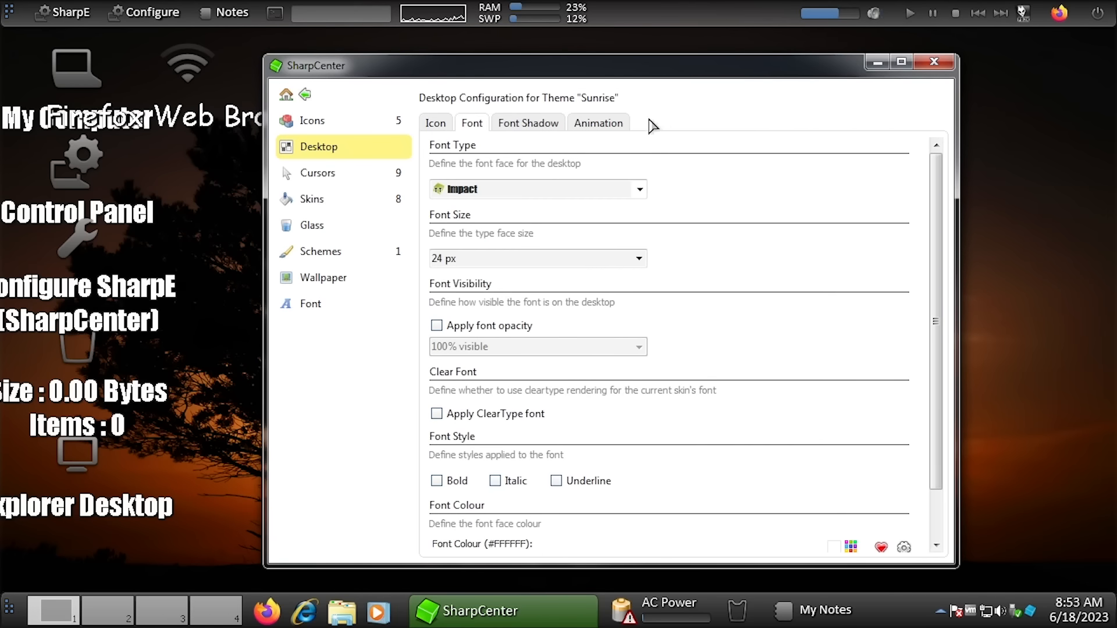
click(502, 124)
click(593, 125)
click(473, 124)
Browse the Sunrise theme's cursor sets and skins, checking the lower bar's own options menu and dismissing it
click(318, 173)
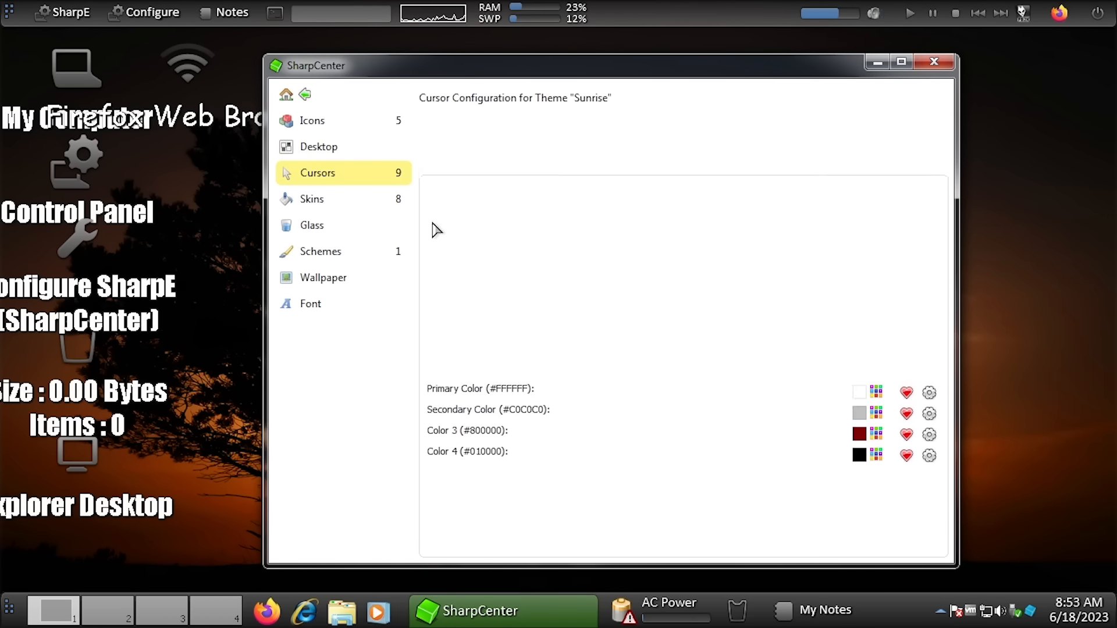
scroll(938, 221, down, 2)
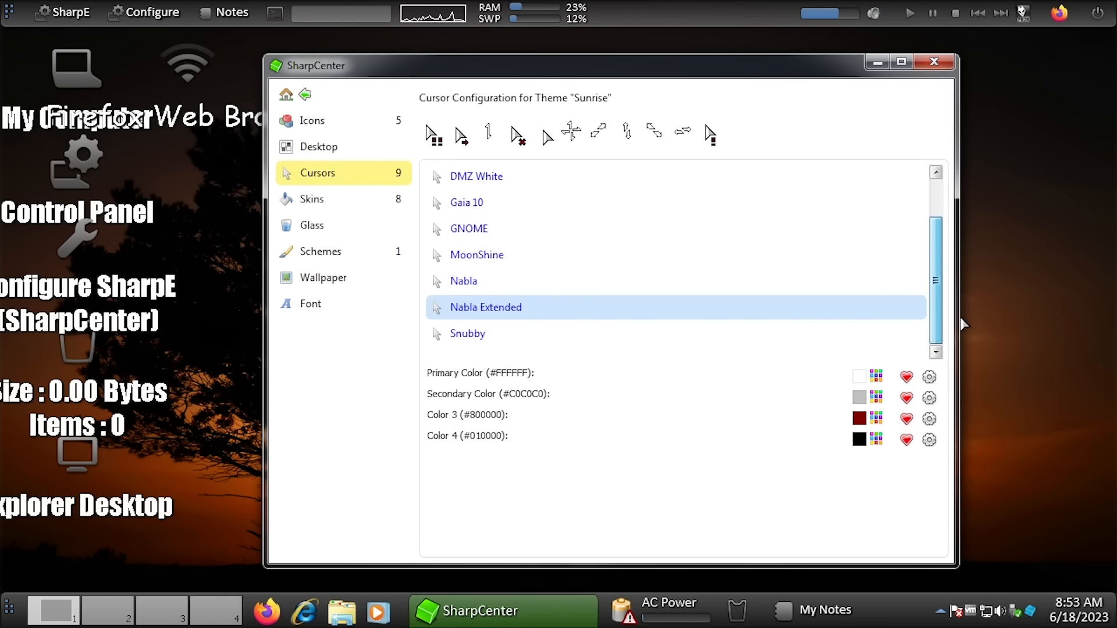
click(356, 203)
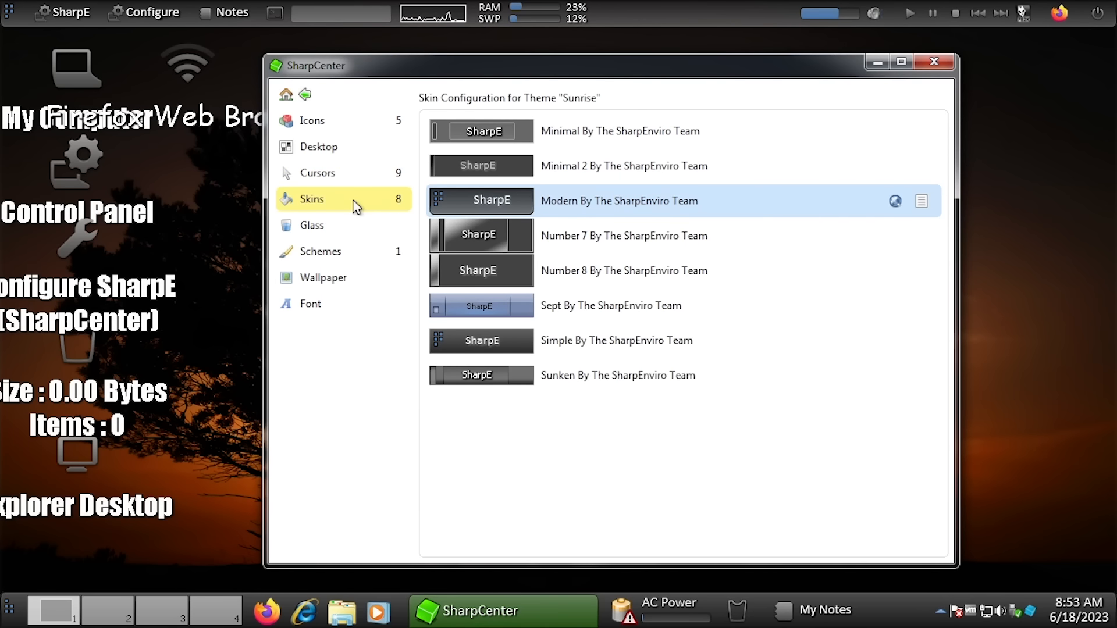
click(11, 609)
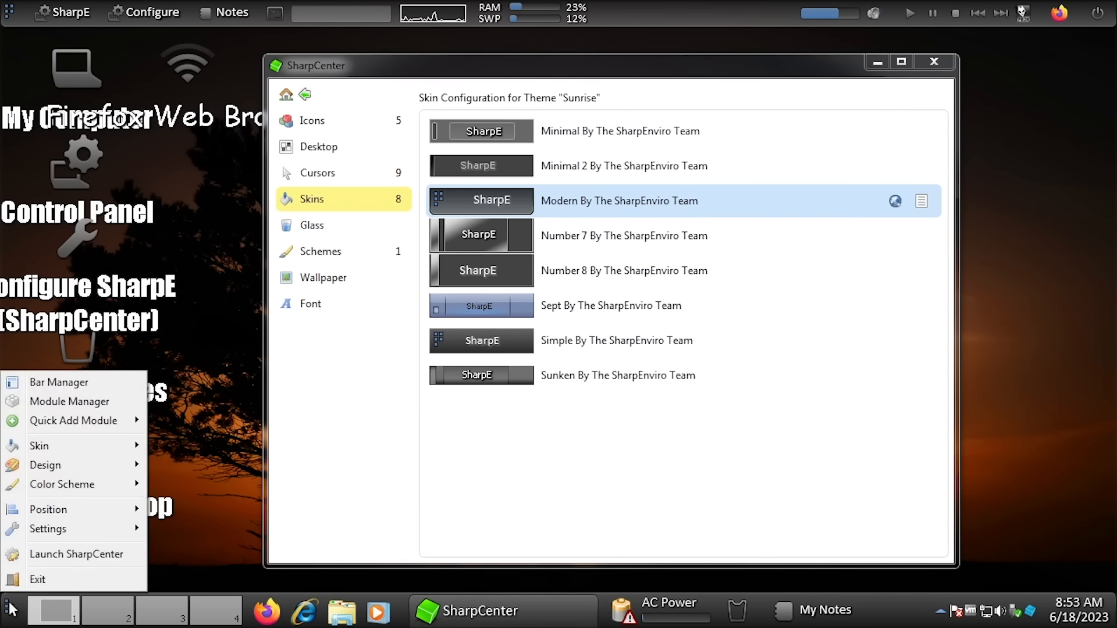
click(504, 510)
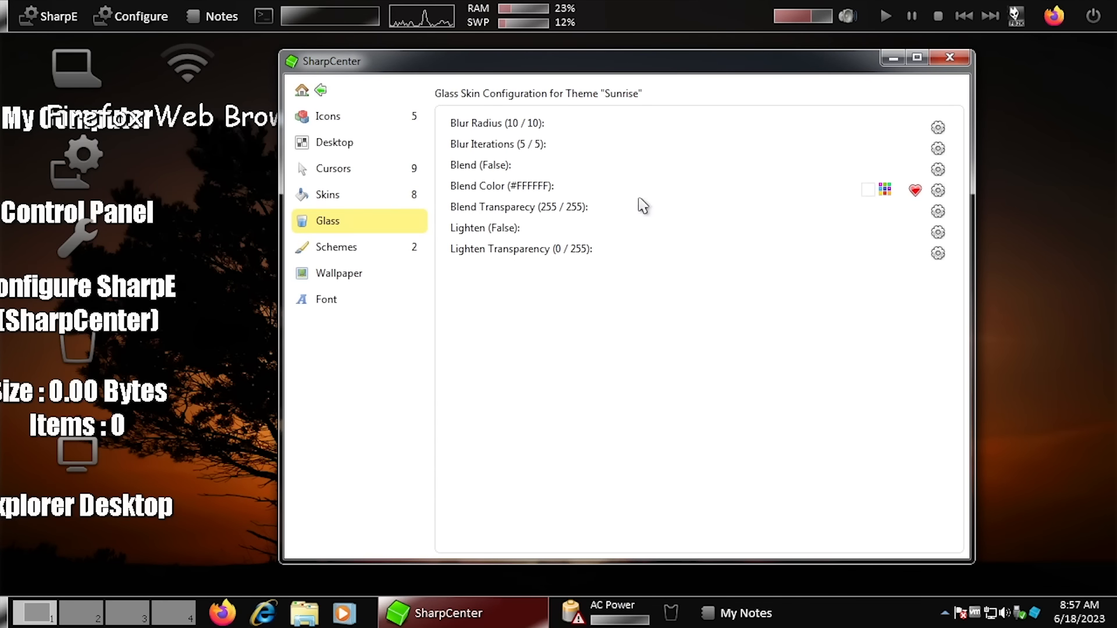
Set the glass skin's Blend Color to bright green (#05FC02) and enable its blend options
click(675, 195)
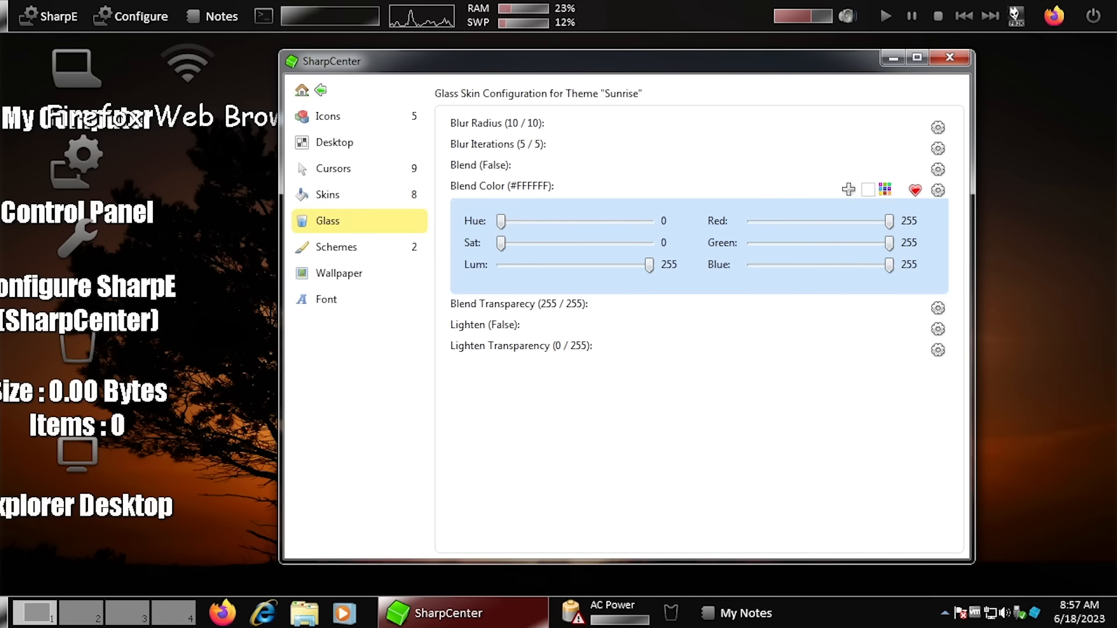
click(885, 191)
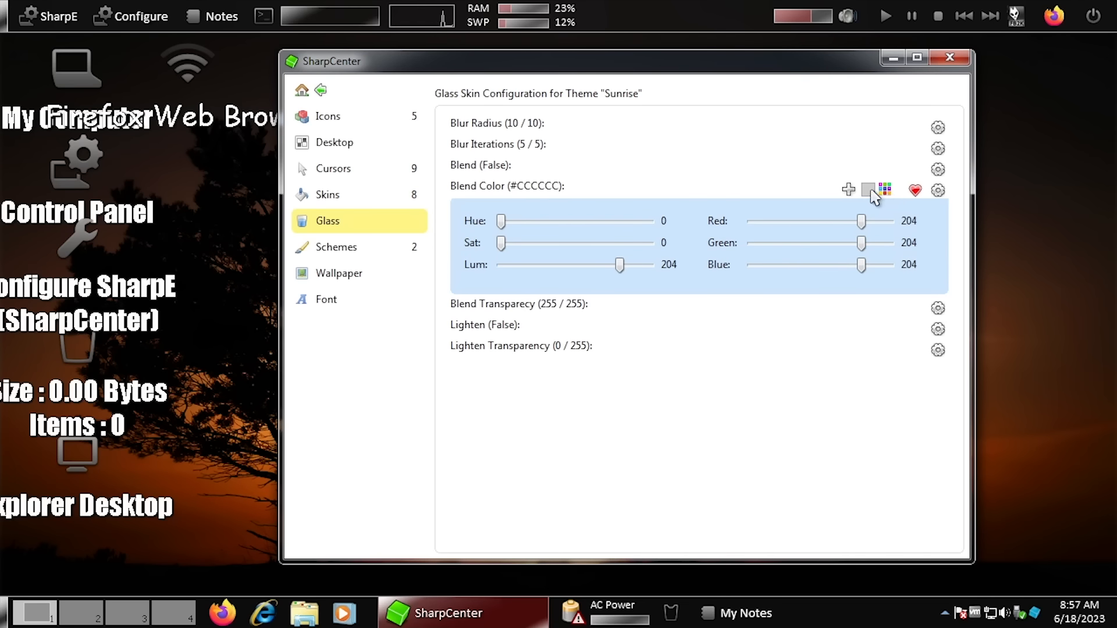
click(885, 191)
click(480, 165)
click(471, 224)
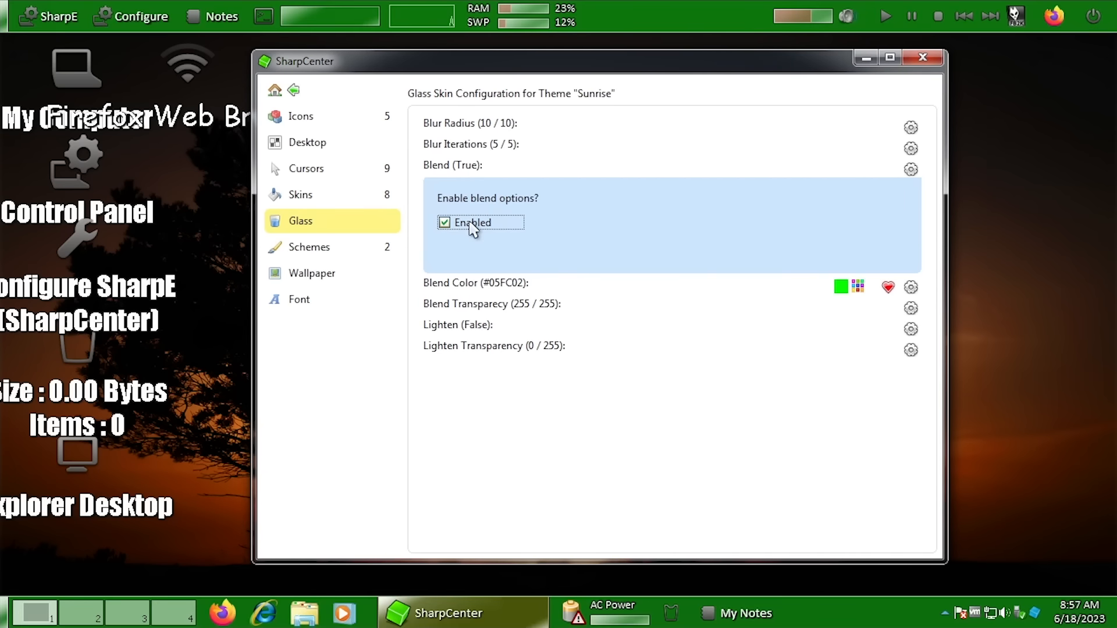
Try a low Blend Transparency for the green glass while moving the SharpCenter window, and restore it to 255
drag(550, 69, 584, 58)
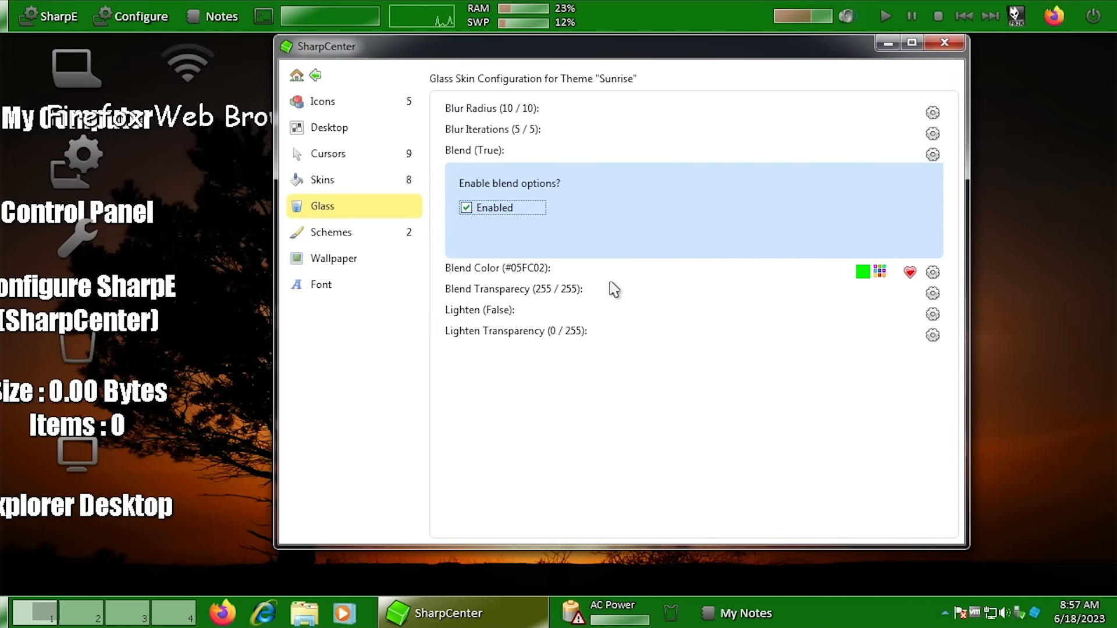
click(531, 269)
click(522, 290)
drag(880, 257, 606, 251)
drag(637, 58, 649, 79)
drag(677, 272, 995, 257)
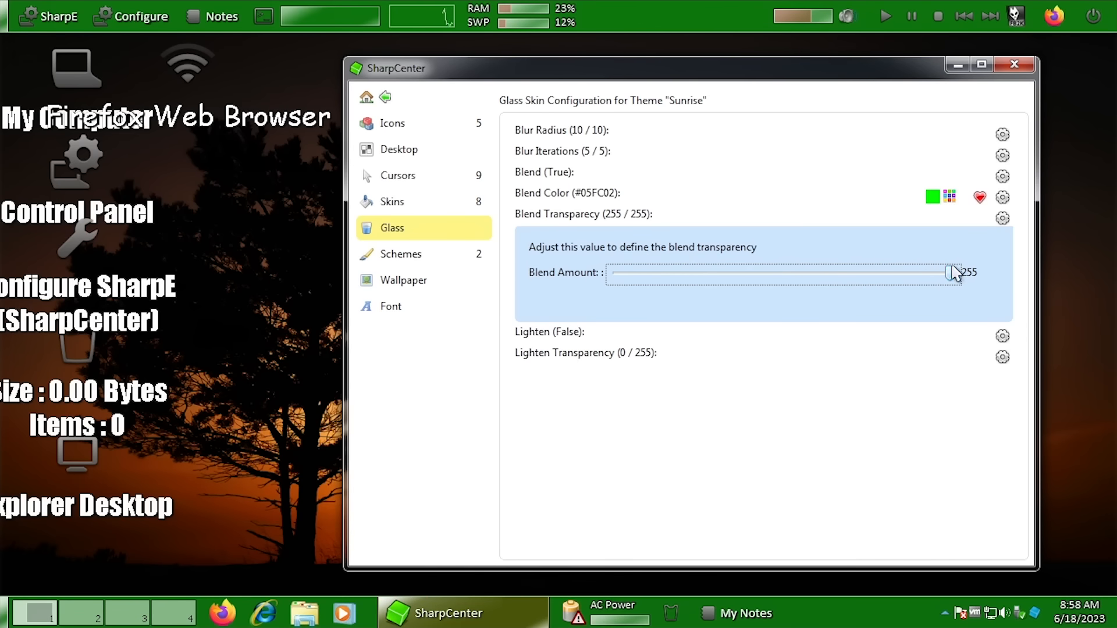
Lower the glass skin's Blend Transparency to 100, move the window to compare, and reduce the value further to 60
click(614, 355)
click(611, 263)
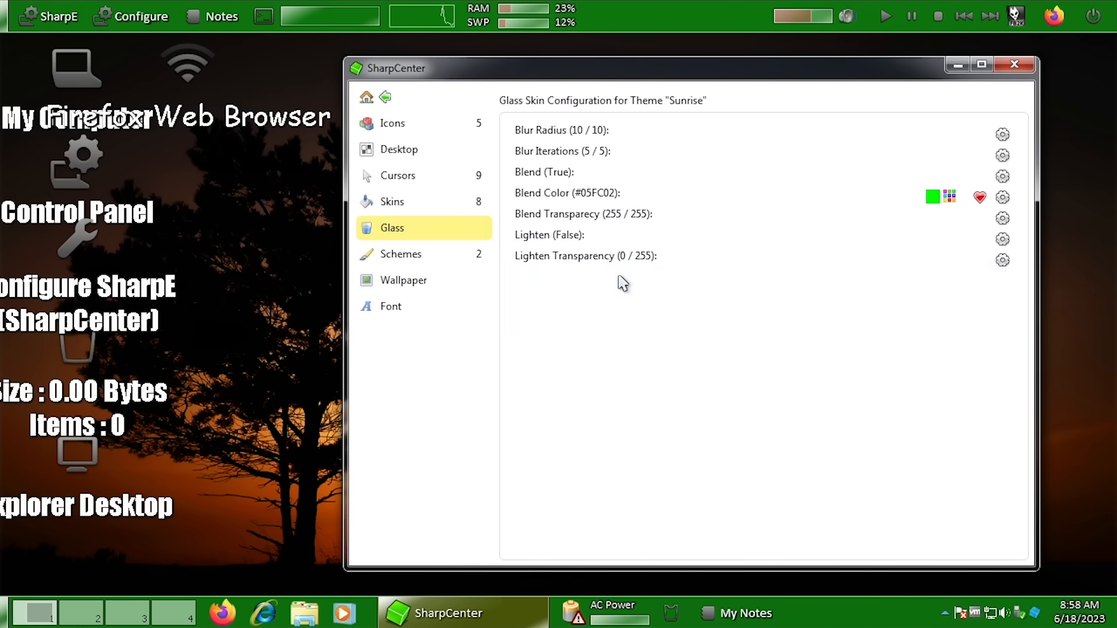
click(623, 215)
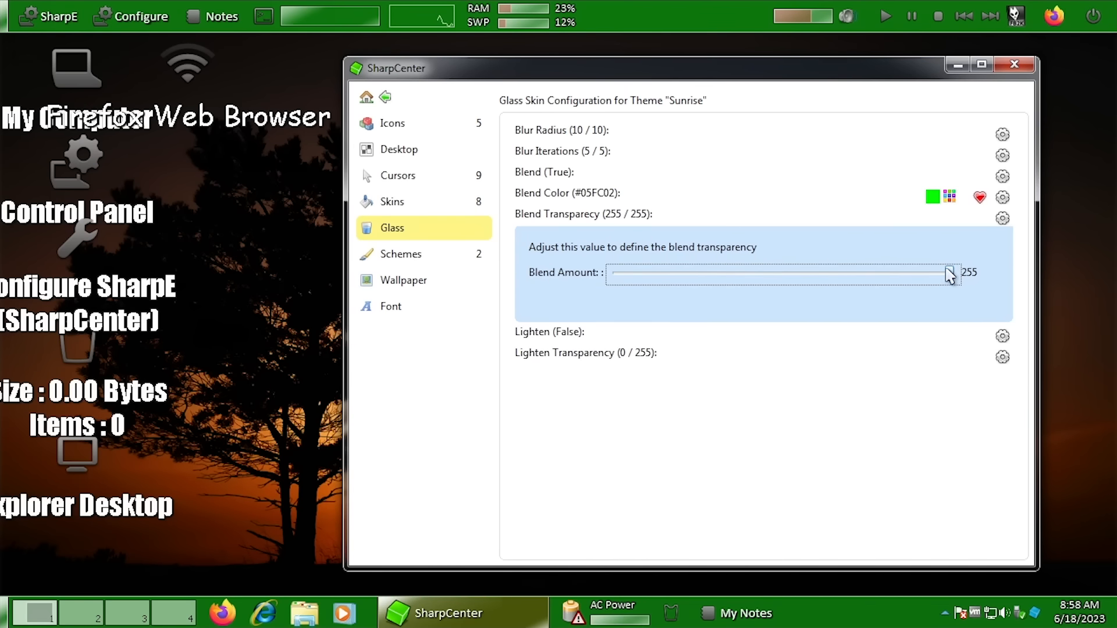
drag(950, 274, 747, 265)
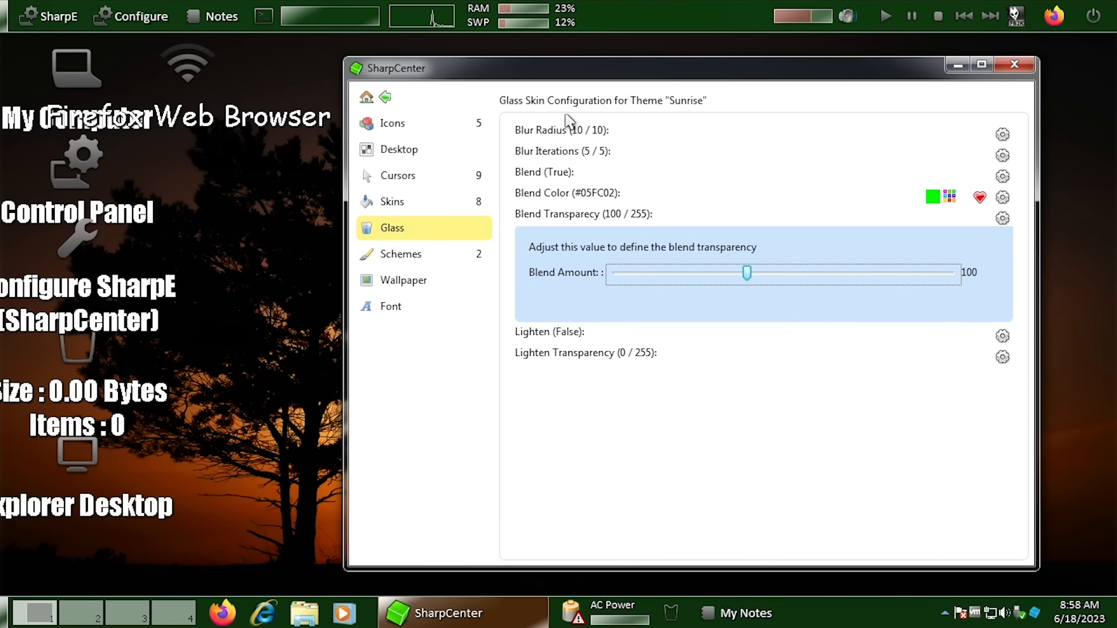
drag(635, 67, 664, 73)
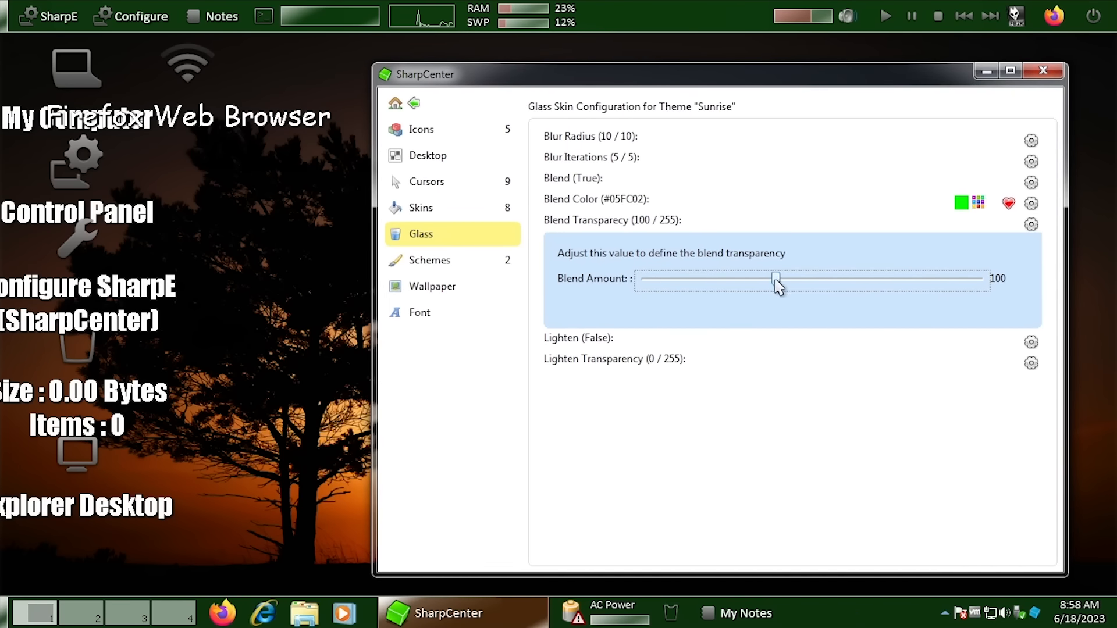
drag(777, 281, 726, 282)
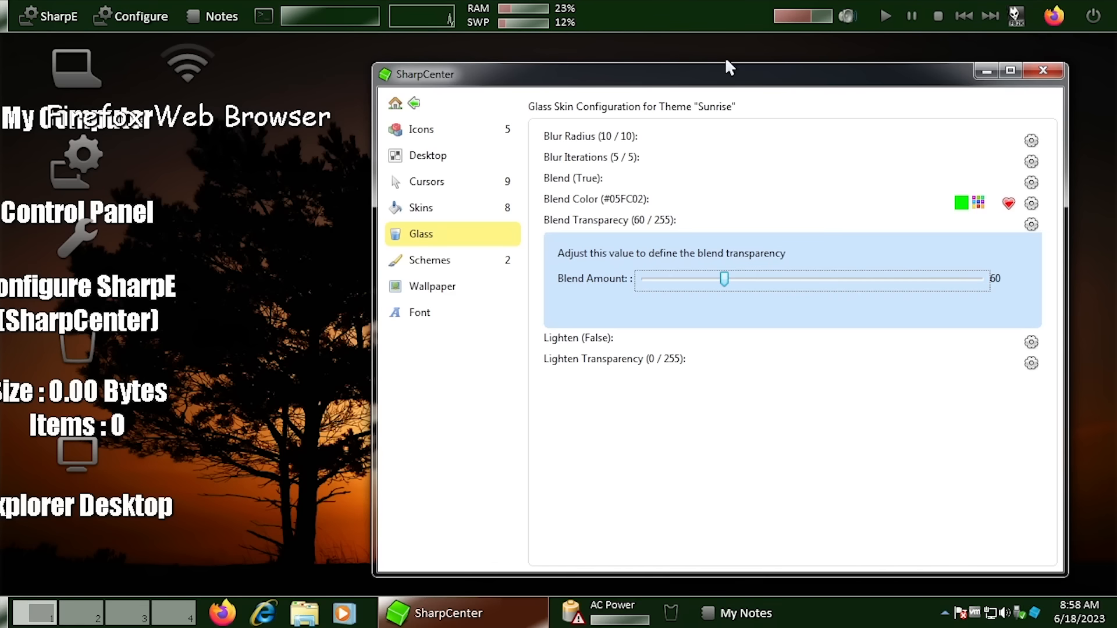
Enable the glass skin's Lighten option, set Lighten Transparency to 67 and raise Blend Transparency to 159
click(580, 339)
click(566, 298)
click(603, 362)
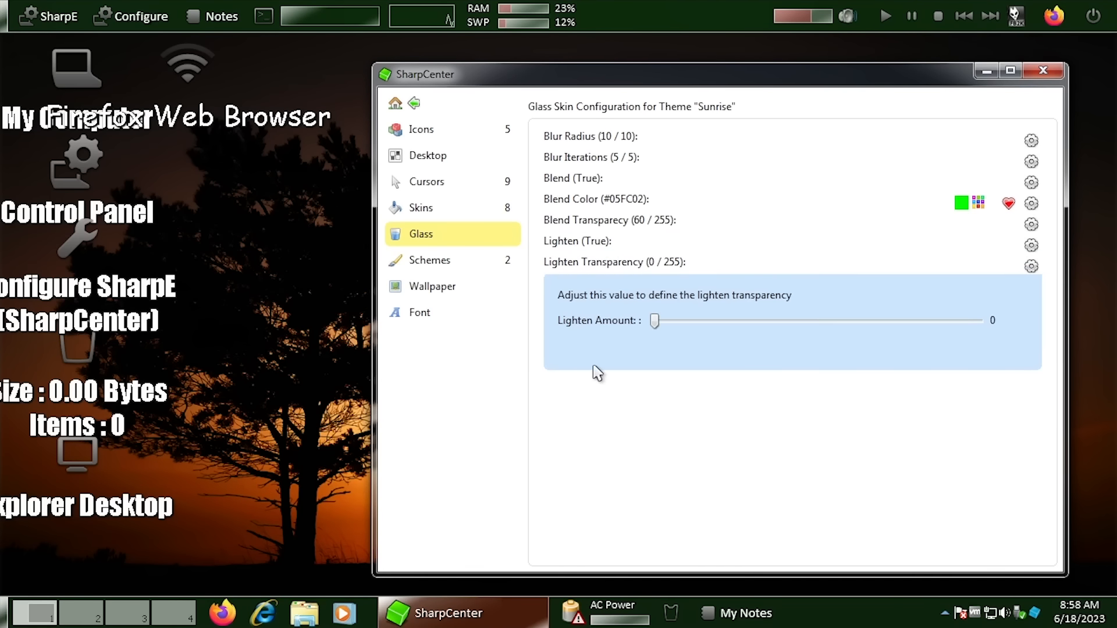
drag(658, 323, 699, 323)
drag(721, 329, 742, 323)
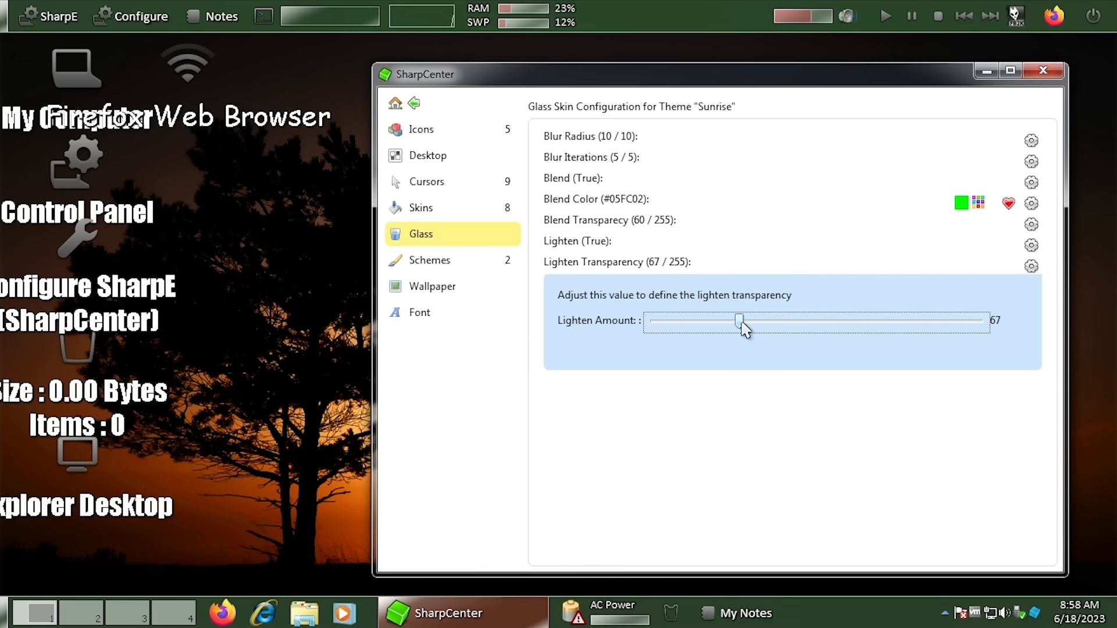
click(588, 222)
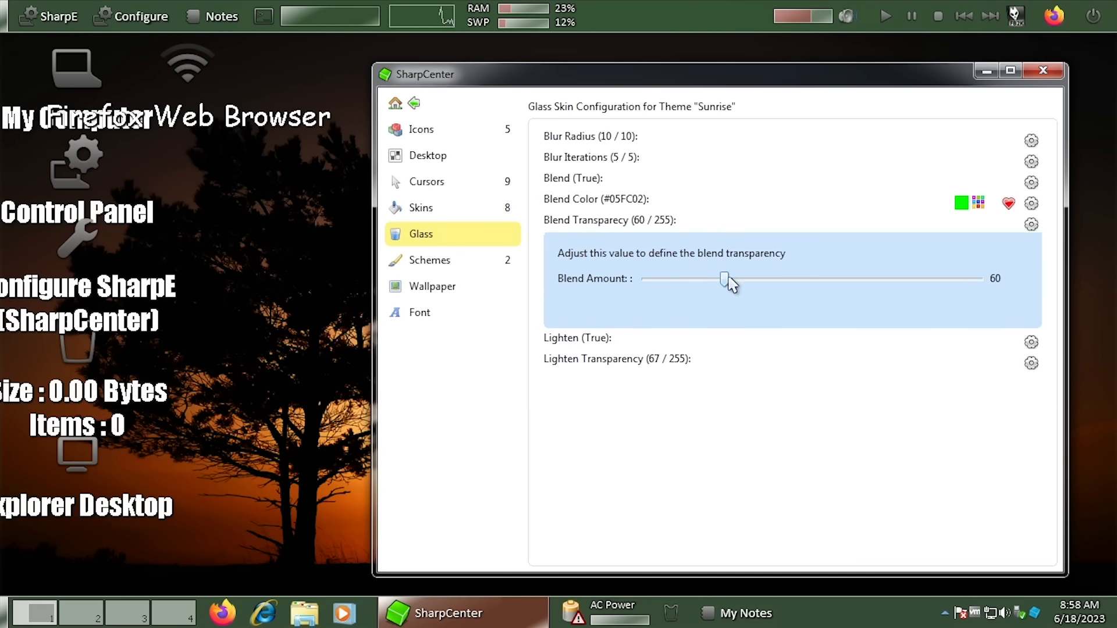
drag(730, 284, 860, 285)
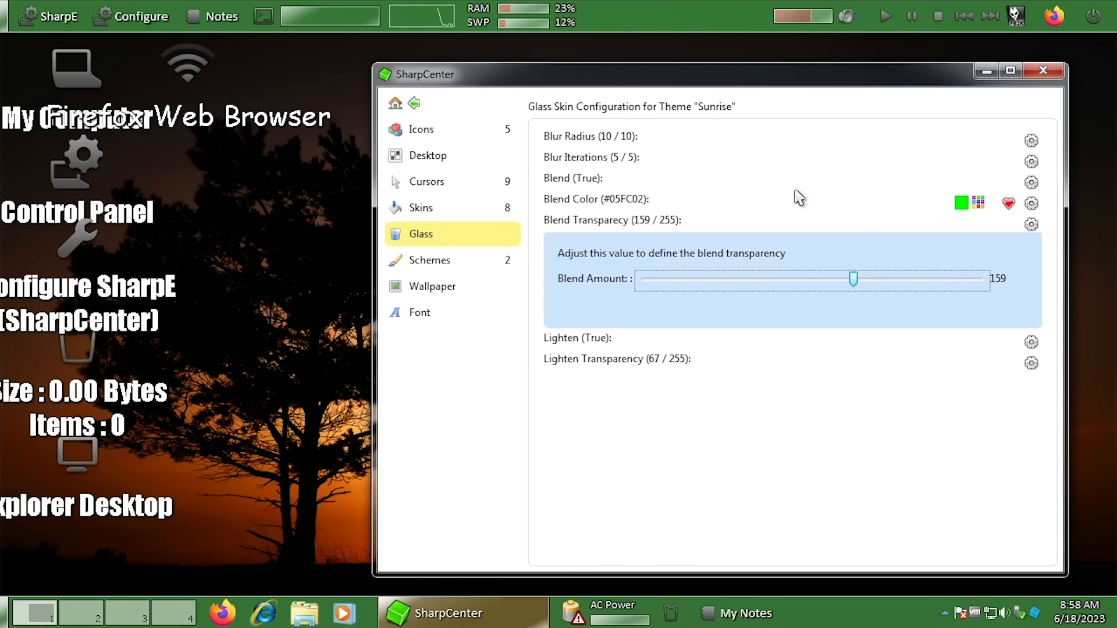
Try the Blue scheme for the Sunrise theme and switch back to Black
click(438, 267)
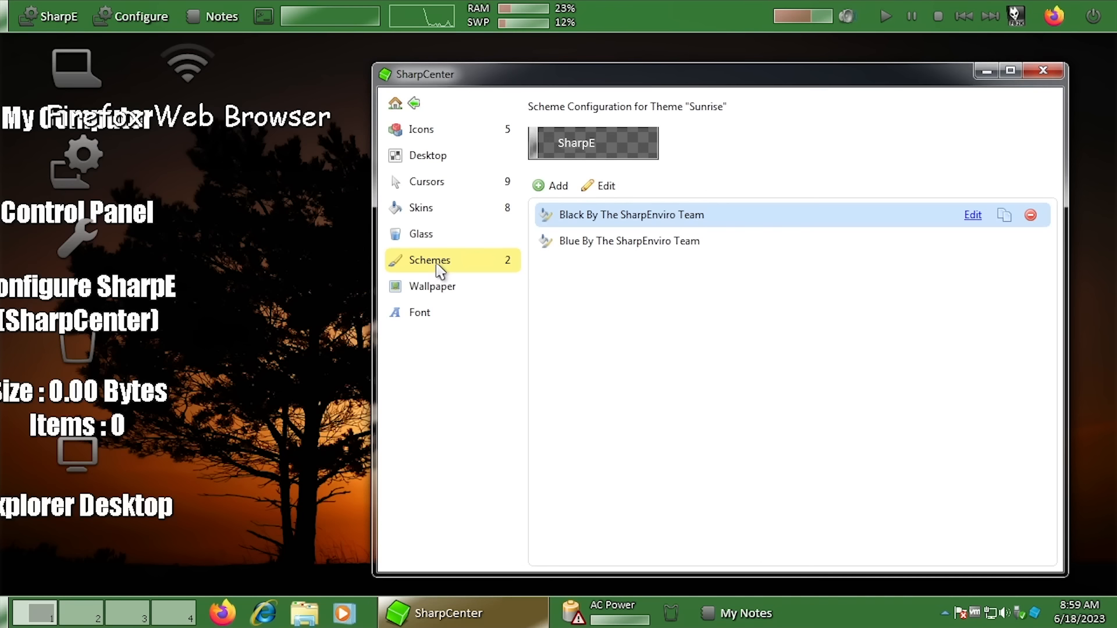
click(620, 240)
click(626, 219)
Give the Sunrise theme's wallpaper on the primary monitor a gradient effect, with start colour #5151D7 and end colour #3DFFA4
click(431, 288)
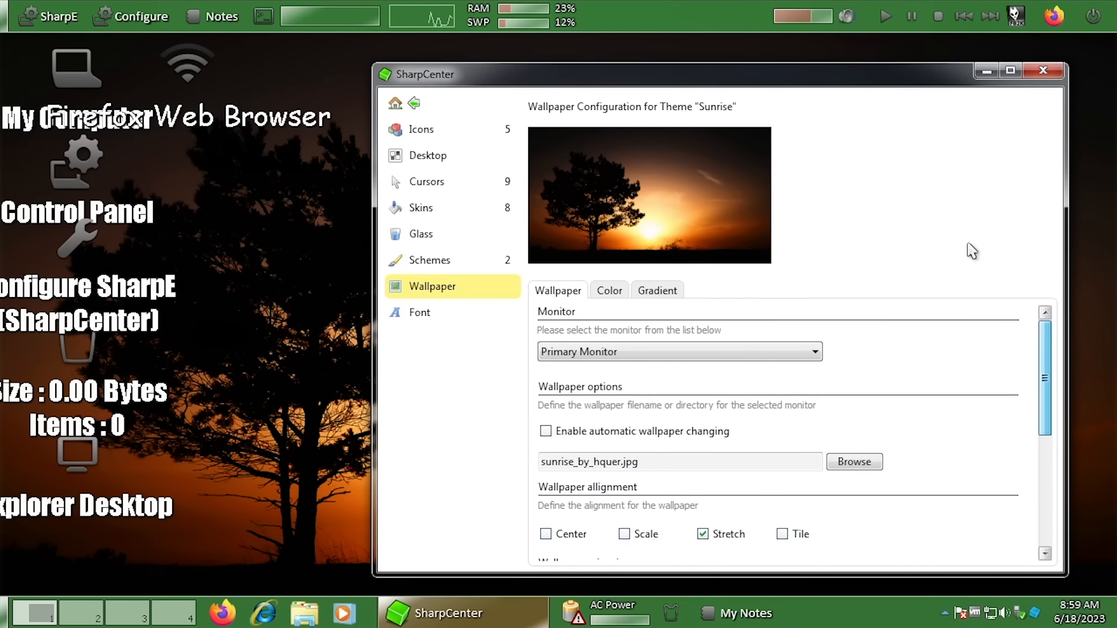
click(625, 293)
click(658, 292)
click(559, 292)
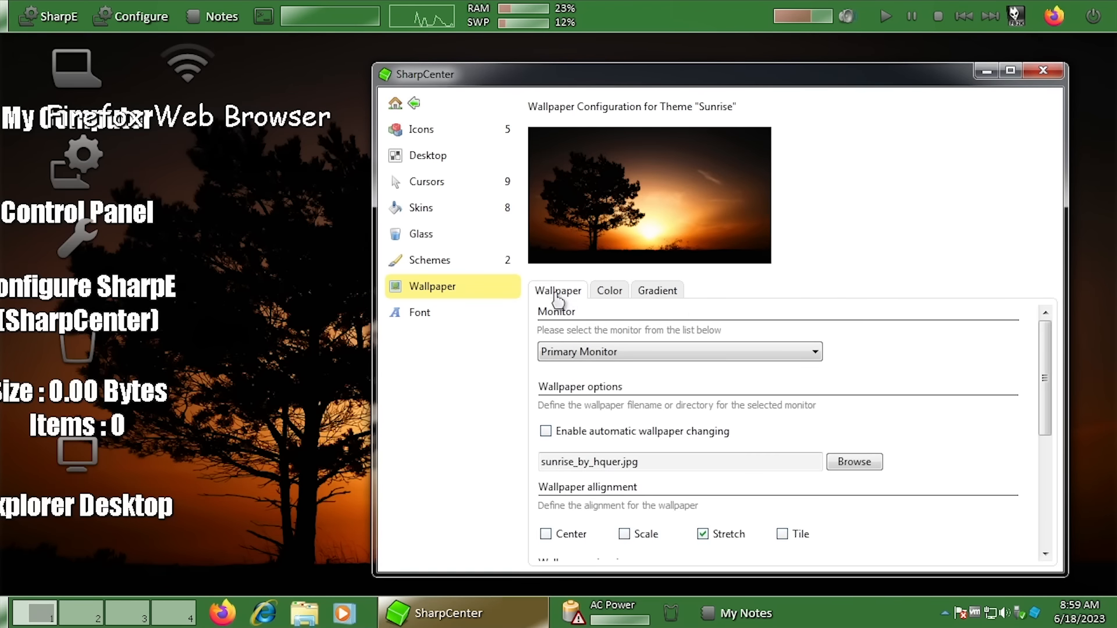
click(658, 293)
click(605, 432)
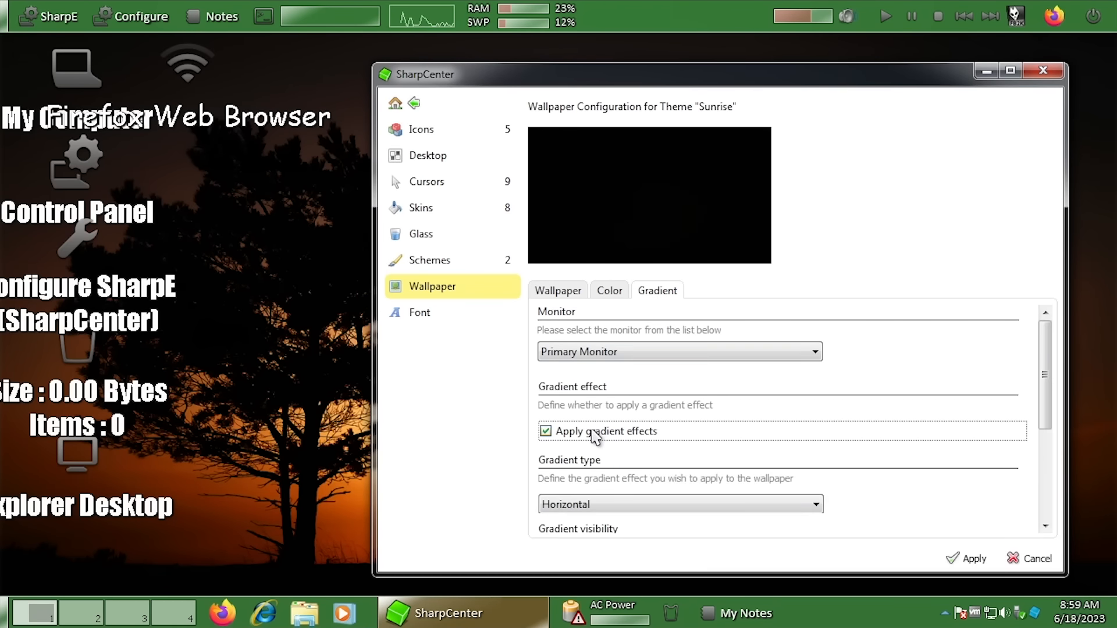
click(597, 505)
scroll(743, 466, down, 5)
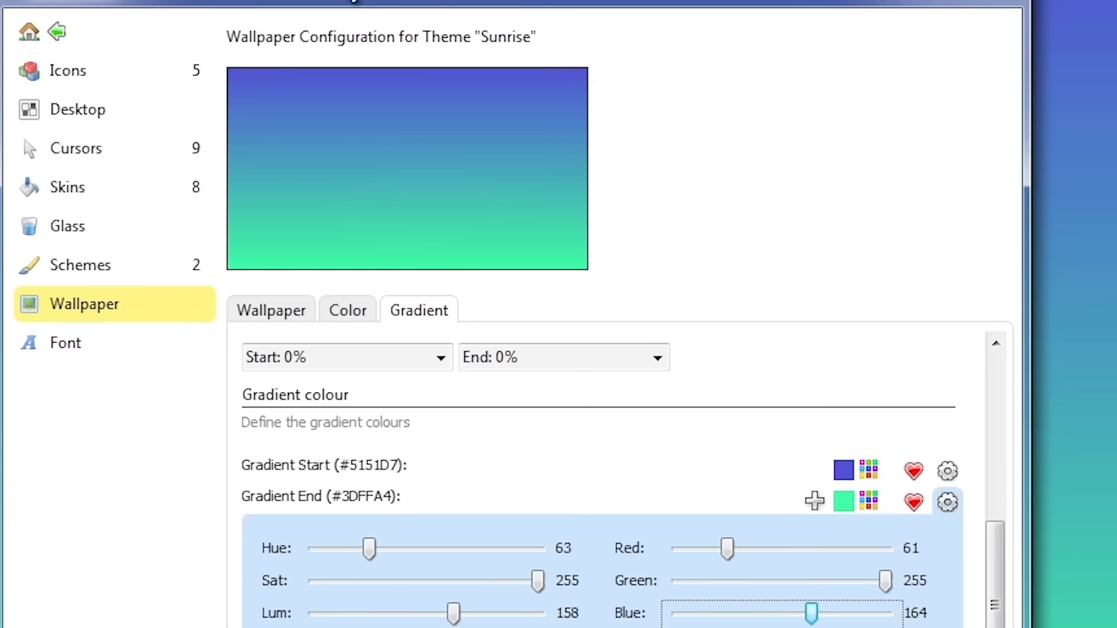
Set the theme's skin font to Comic Sans MS with a font size adjustment of 5 px and apply it
click(373, 285)
drag(599, 52, 599, 66)
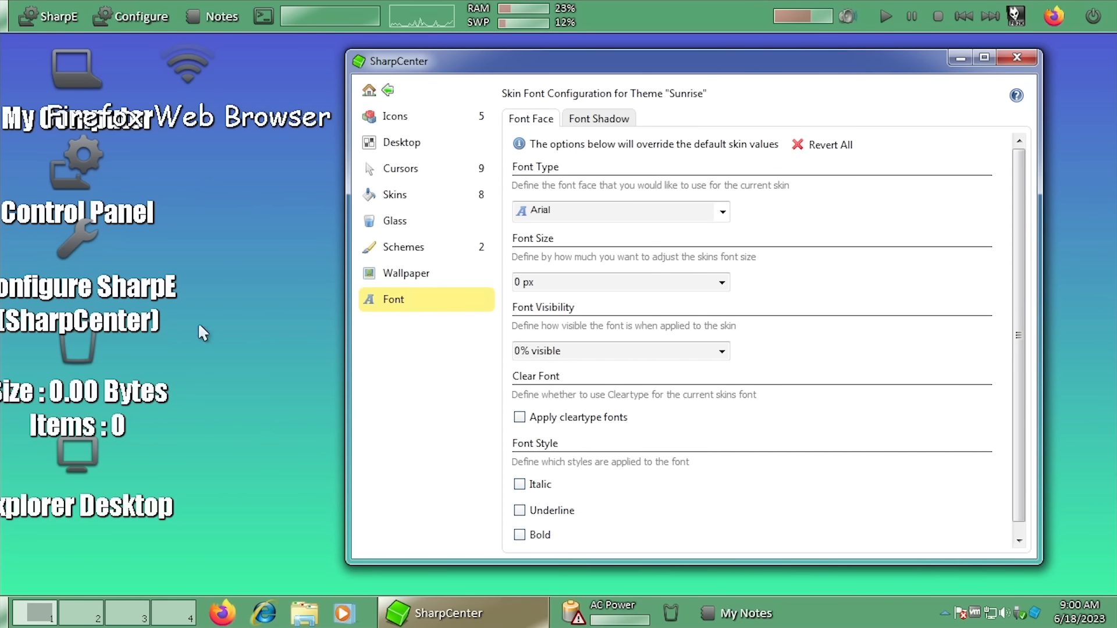
click(721, 214)
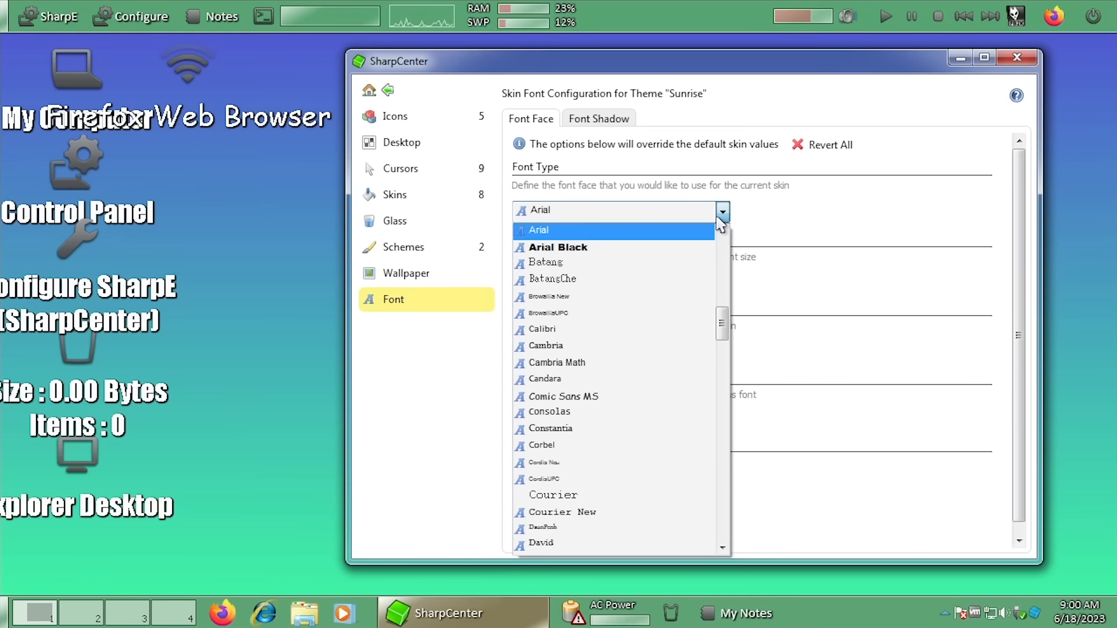
key(c)
key(o)
key(Return)
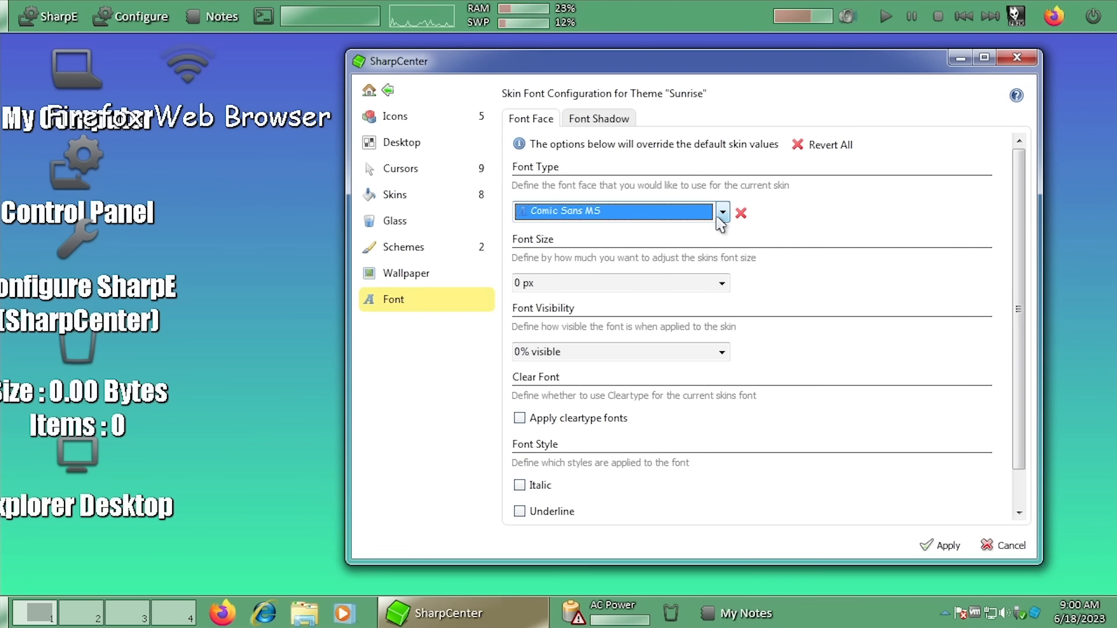
click(722, 283)
drag(643, 304, 663, 303)
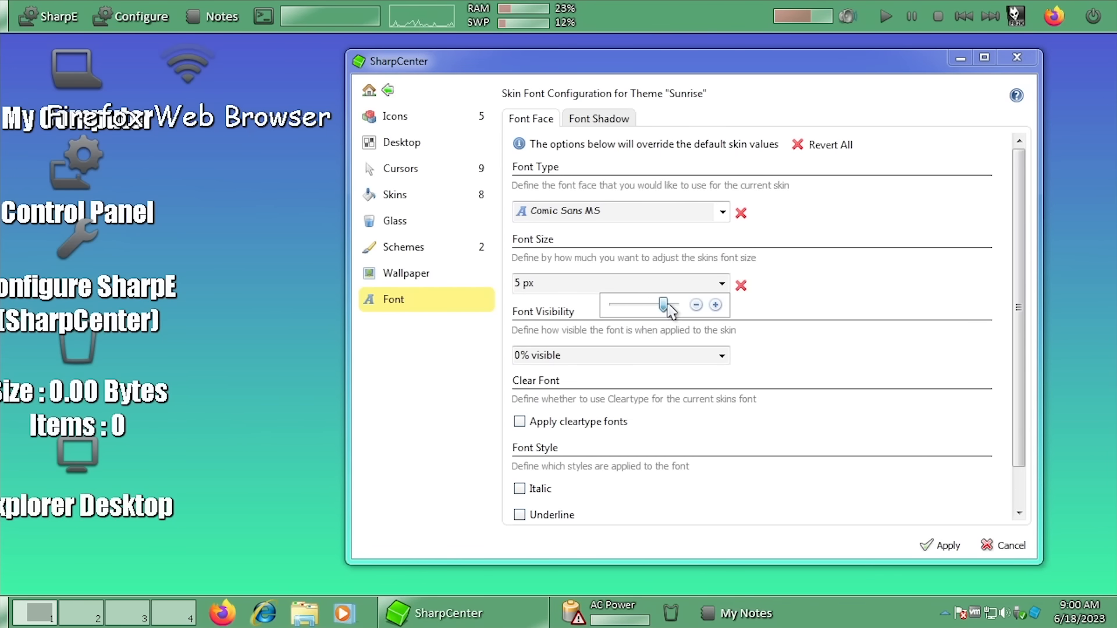
click(940, 545)
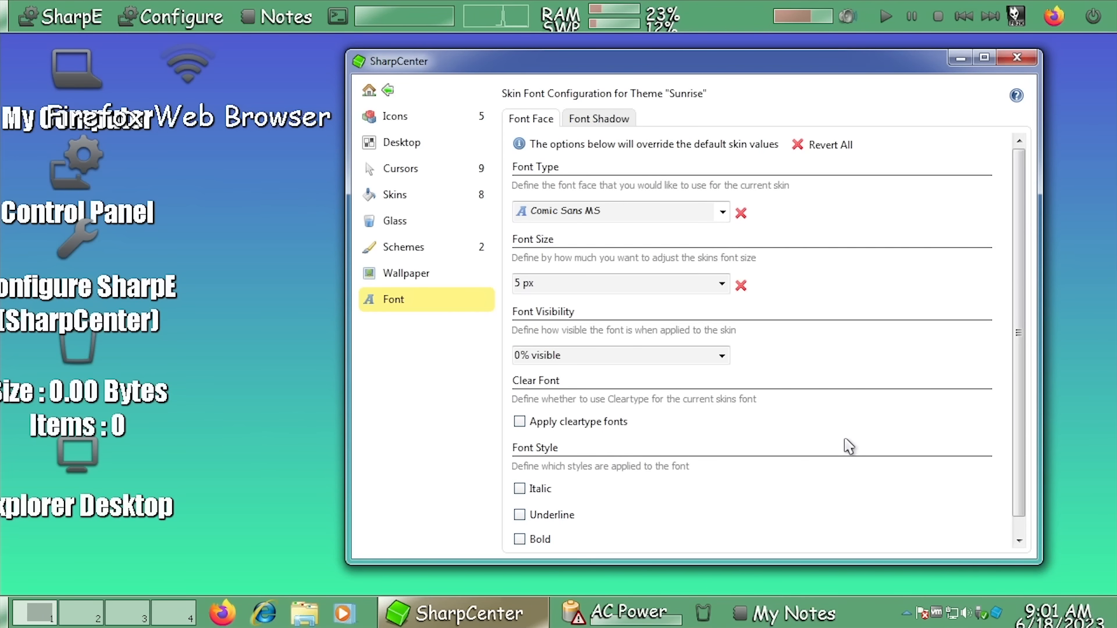
Increase the skin font size adjustment to 8 px and apply it
scroll(1021, 291, down, 1)
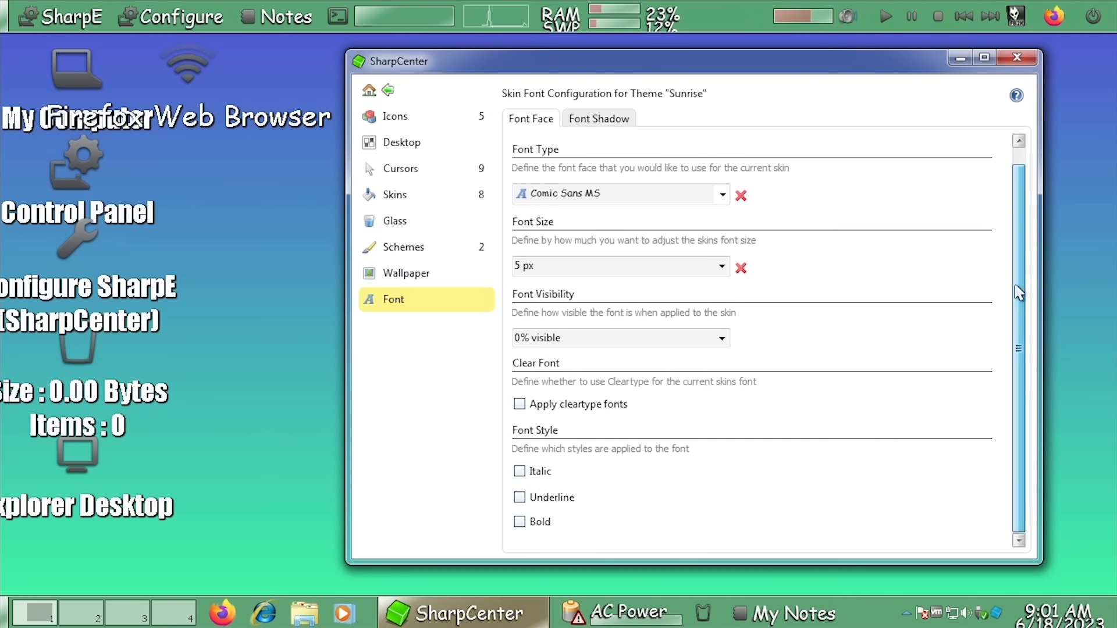
click(721, 267)
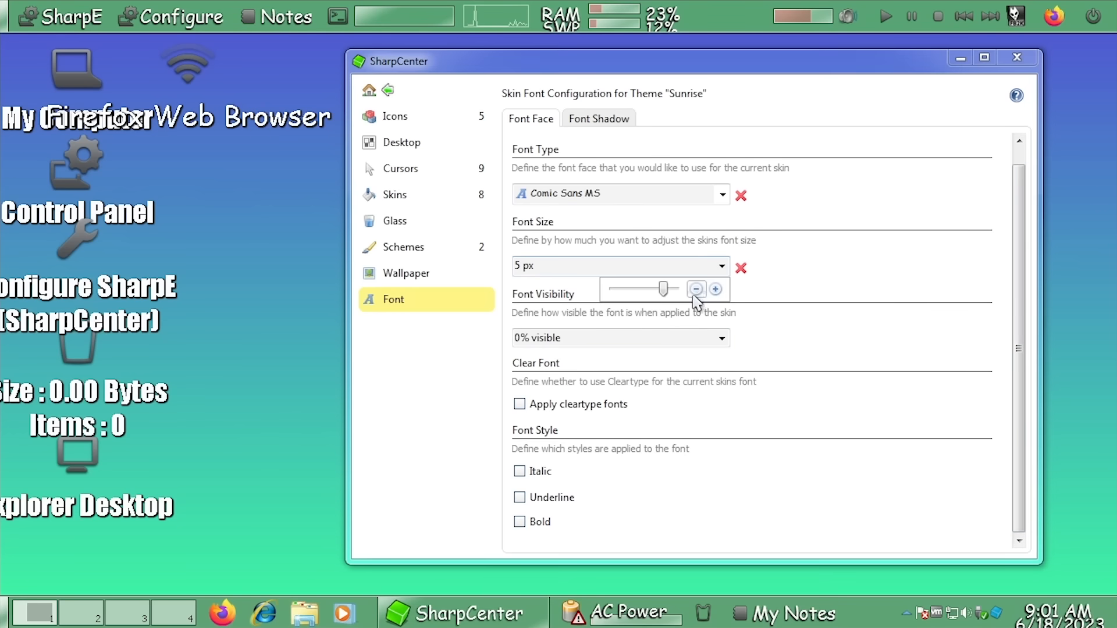
drag(663, 290, 738, 288)
click(851, 263)
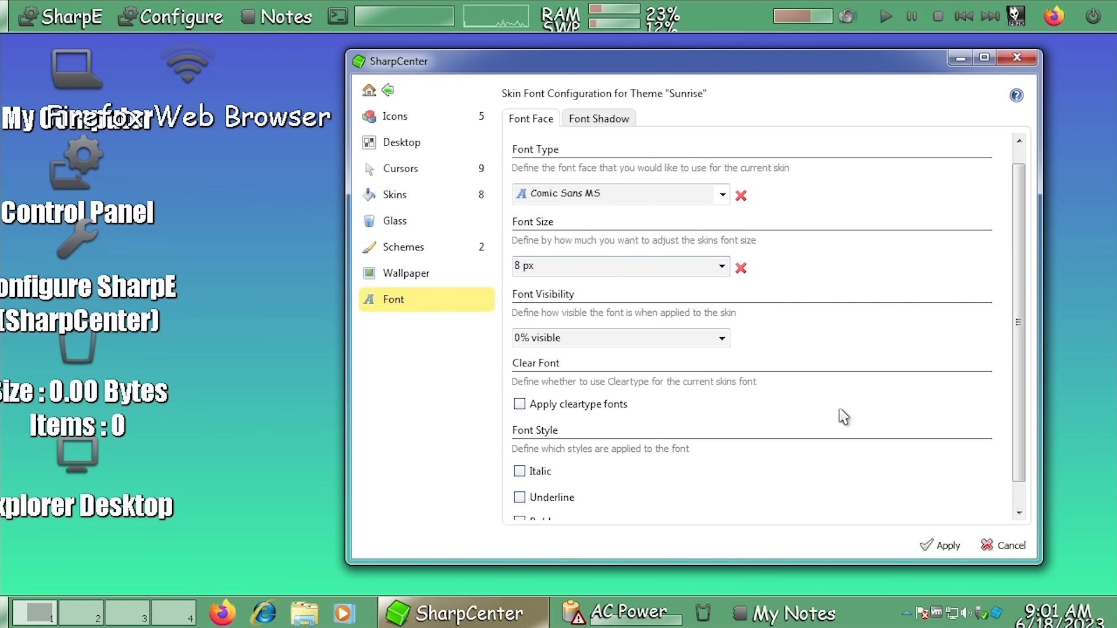
click(941, 545)
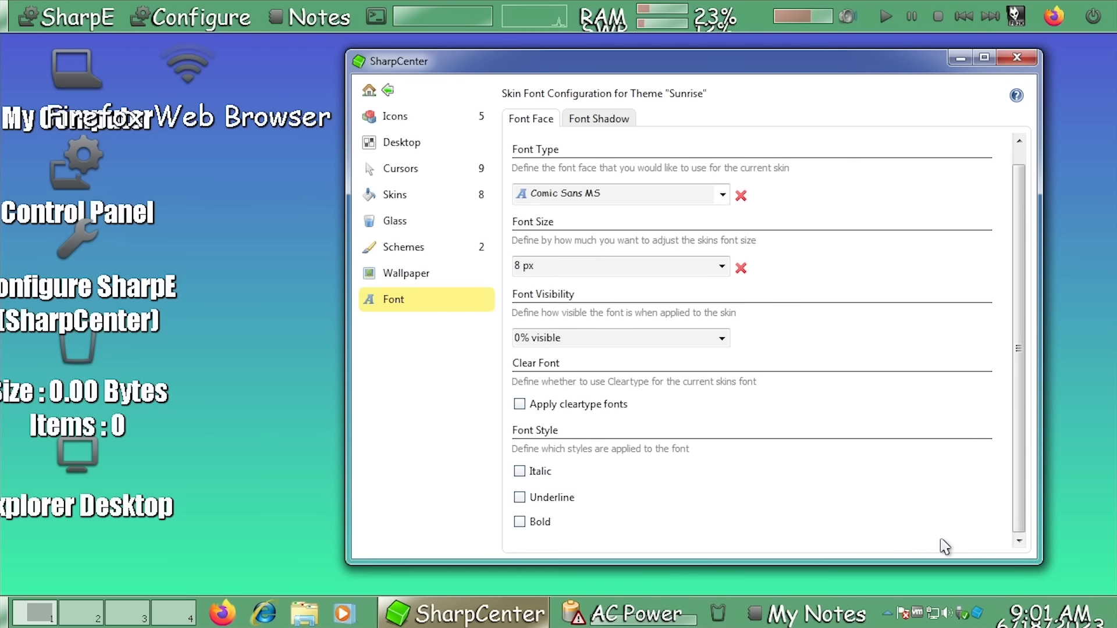
Enable cleartype for the skin font, add the italic, underline and bold styles, and apply the changes
click(608, 409)
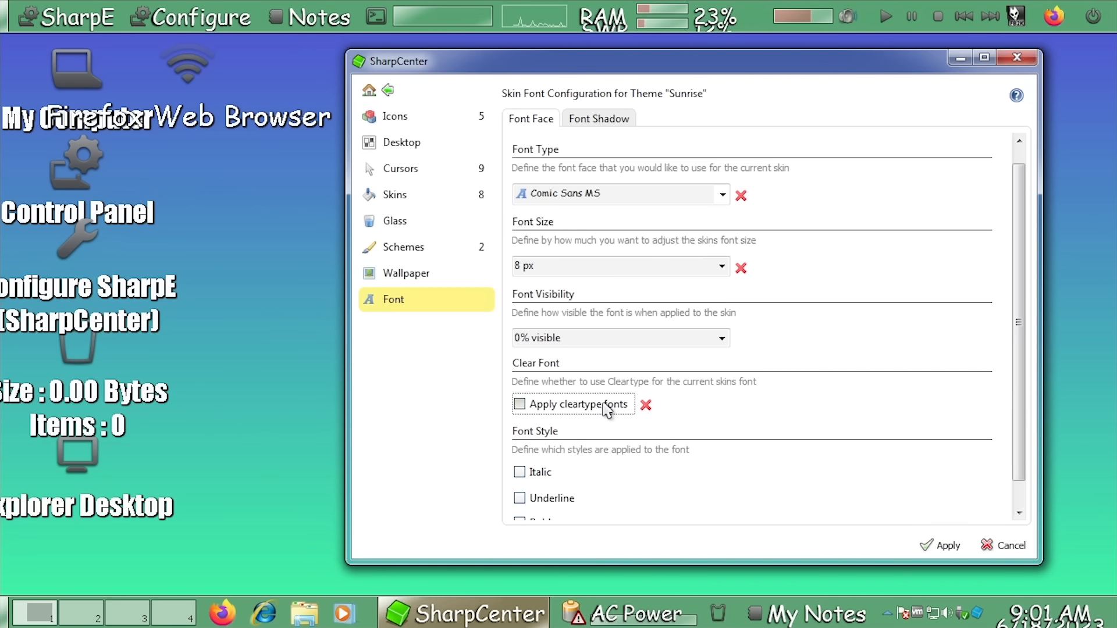
click(604, 404)
drag(1018, 292, 1017, 384)
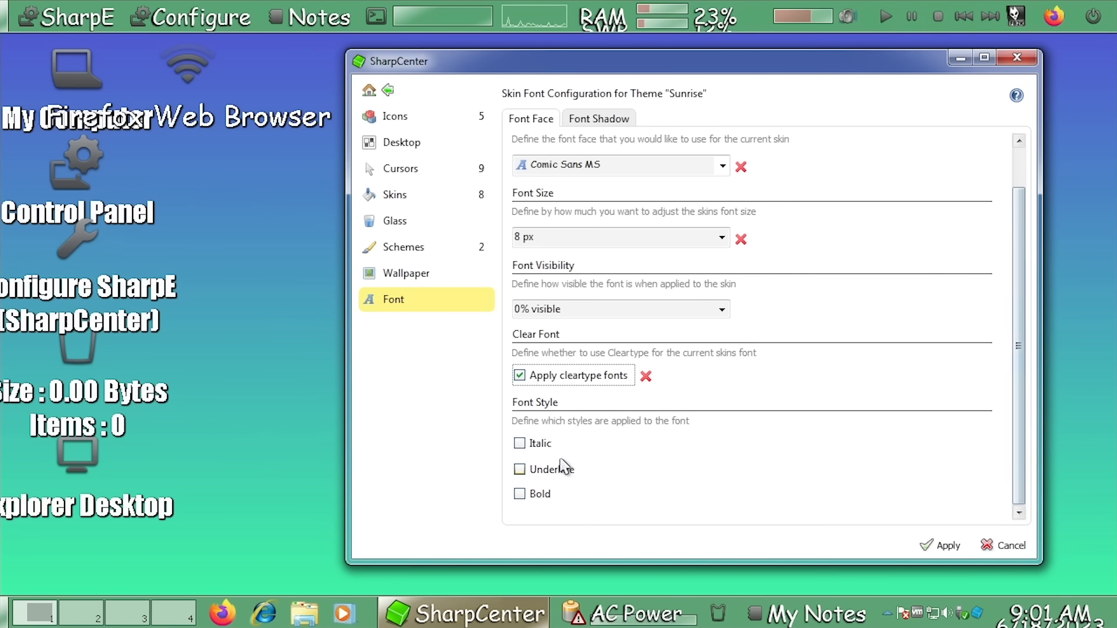
click(519, 443)
click(520, 469)
click(520, 495)
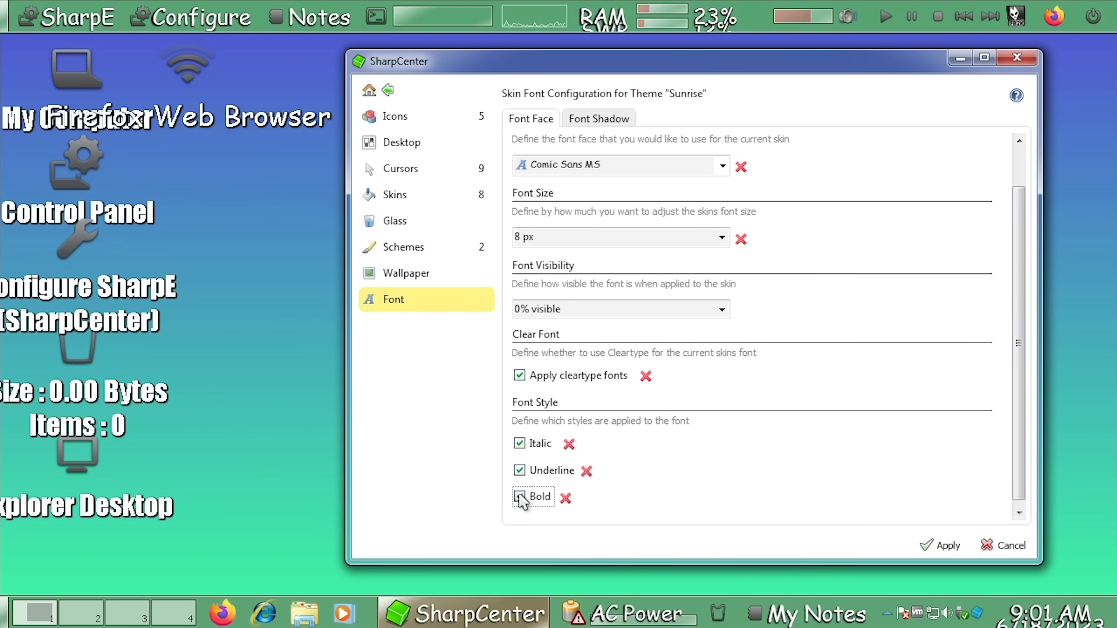
click(934, 544)
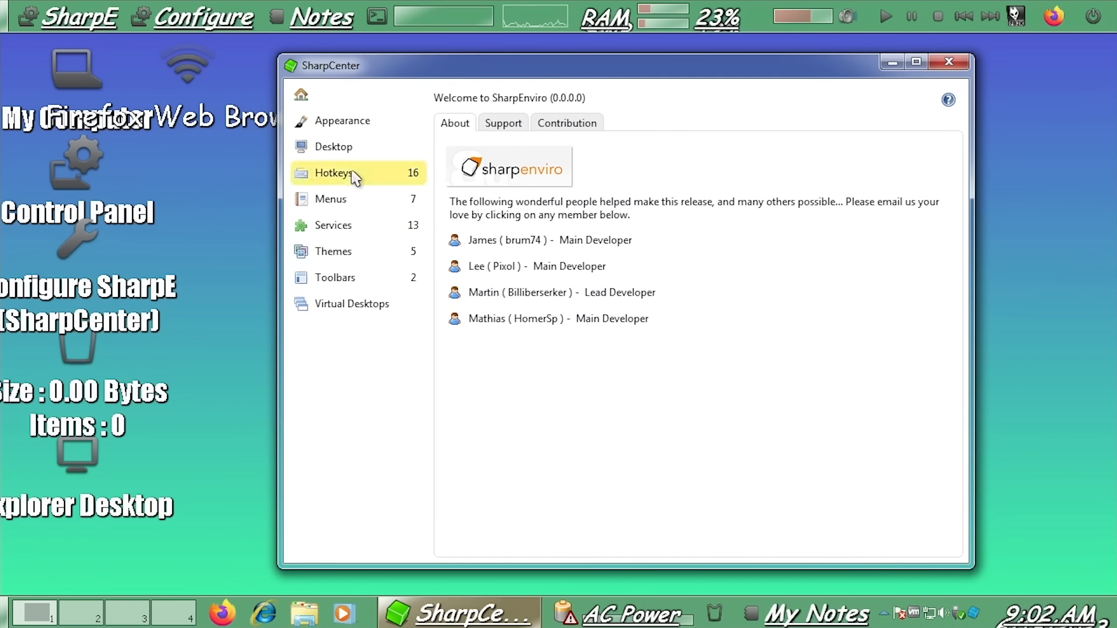
Look through the system-wide hotkeys and the form for adding one, and return to the SharpCenter home page
click(356, 178)
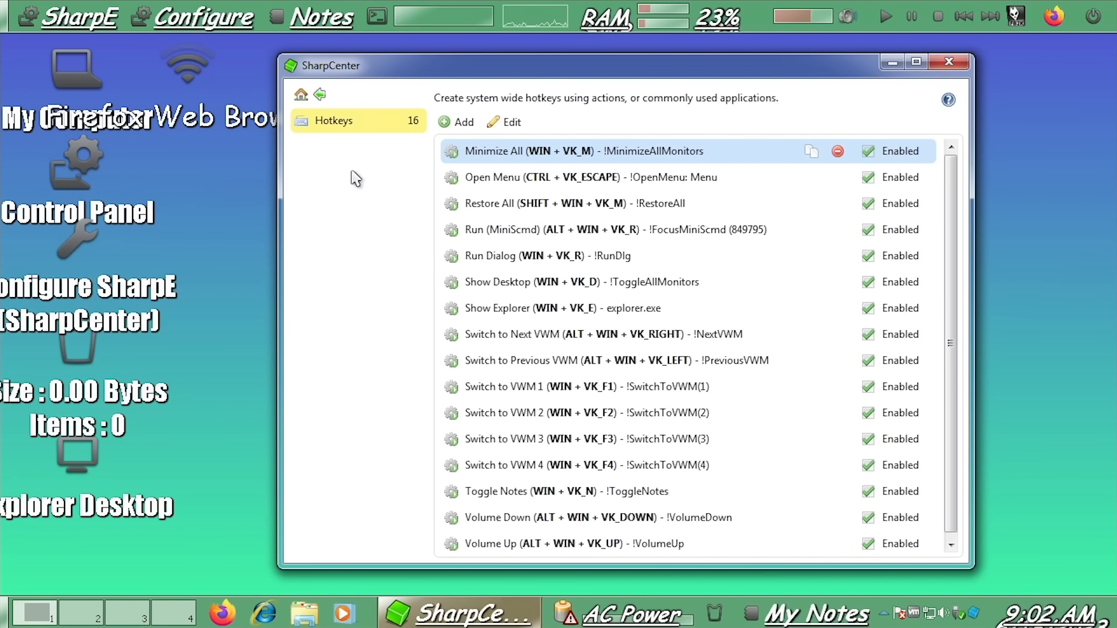
scroll(967, 313, down, 1)
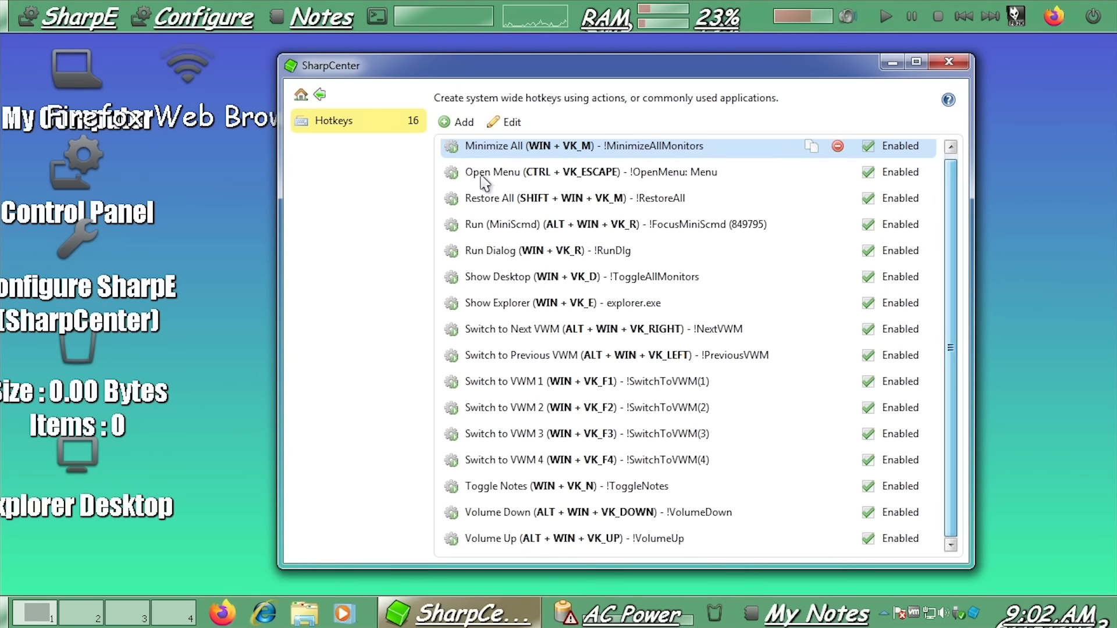
click(464, 122)
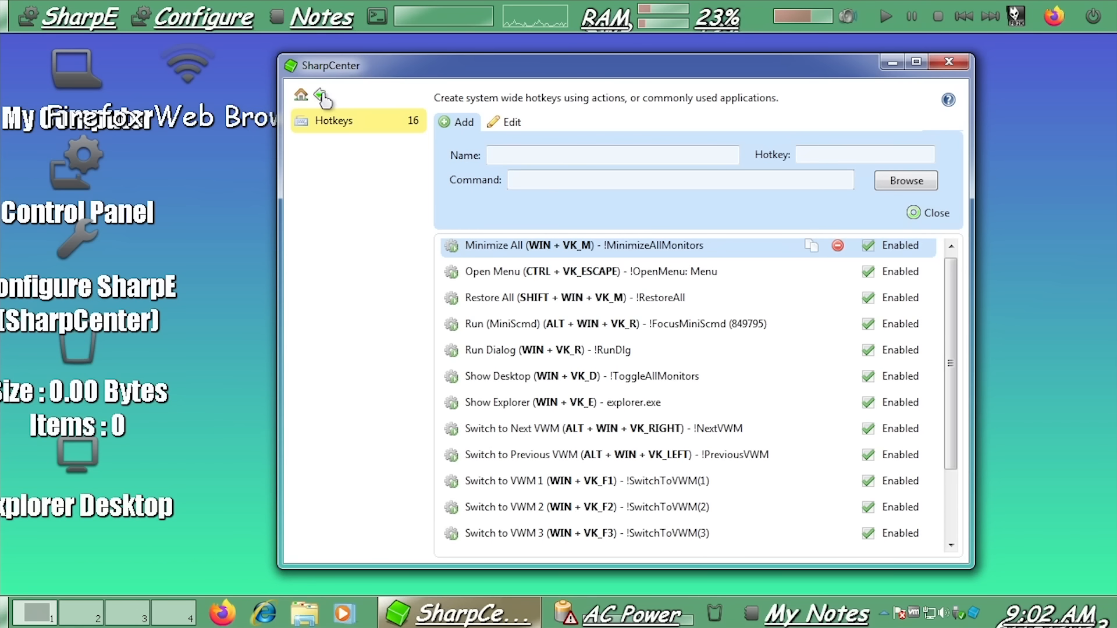
click(321, 94)
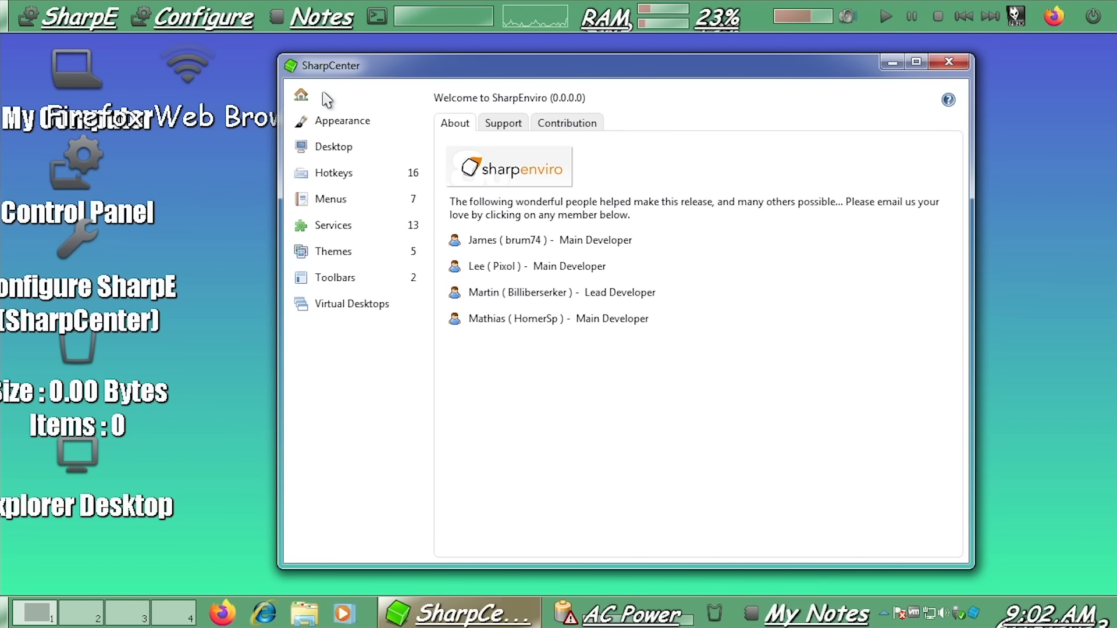
View the list of menu configurations and compare its Shutdown entry with the upper bar's power menu
click(349, 207)
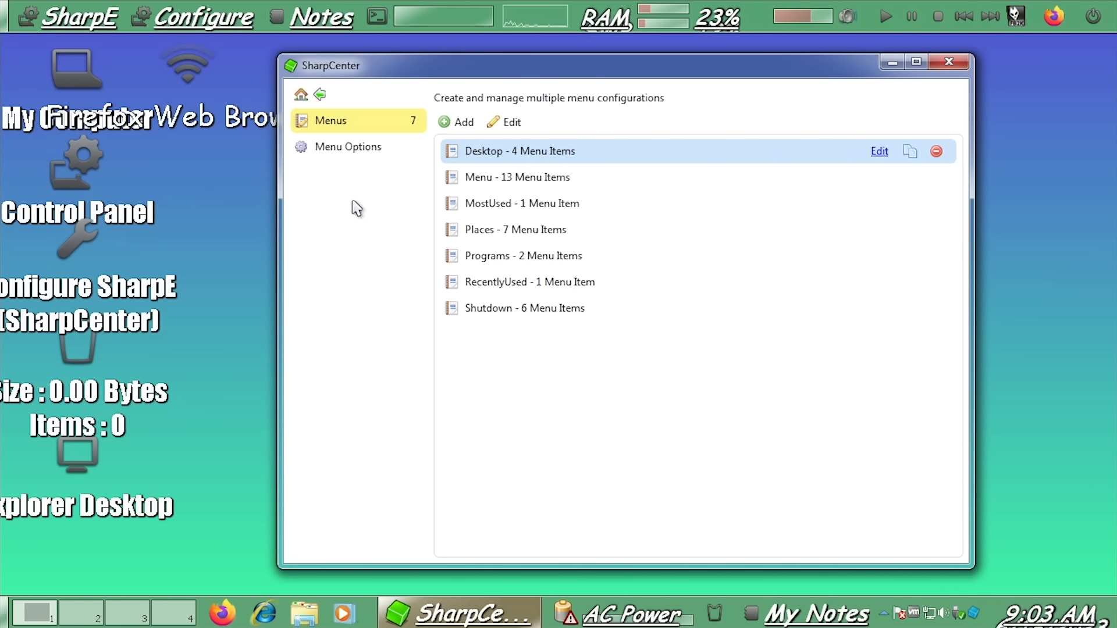
click(504, 310)
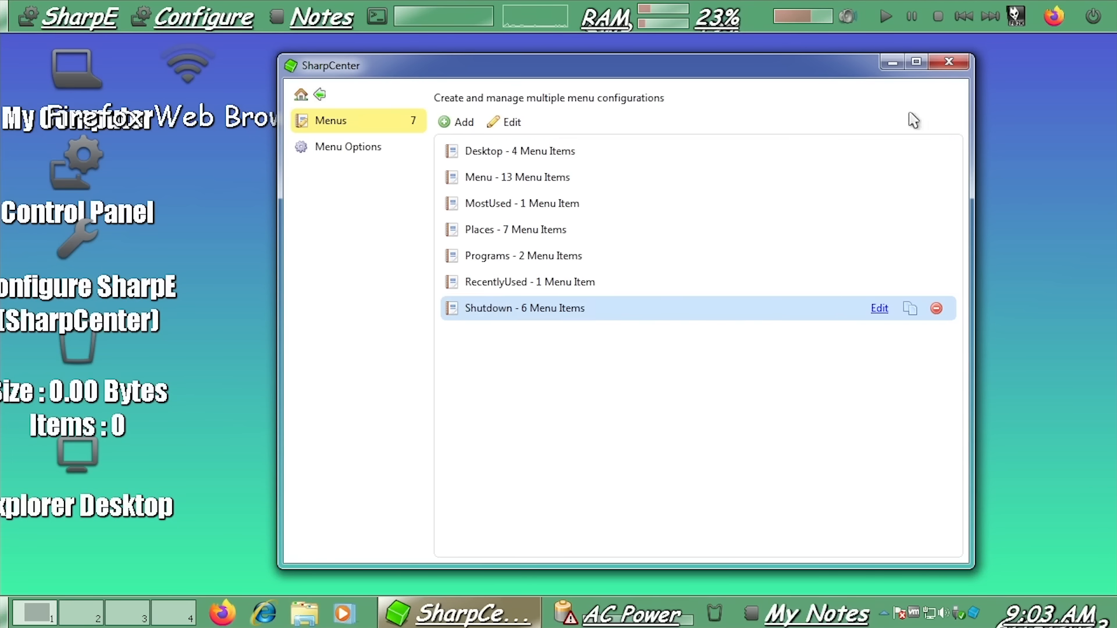
click(1094, 17)
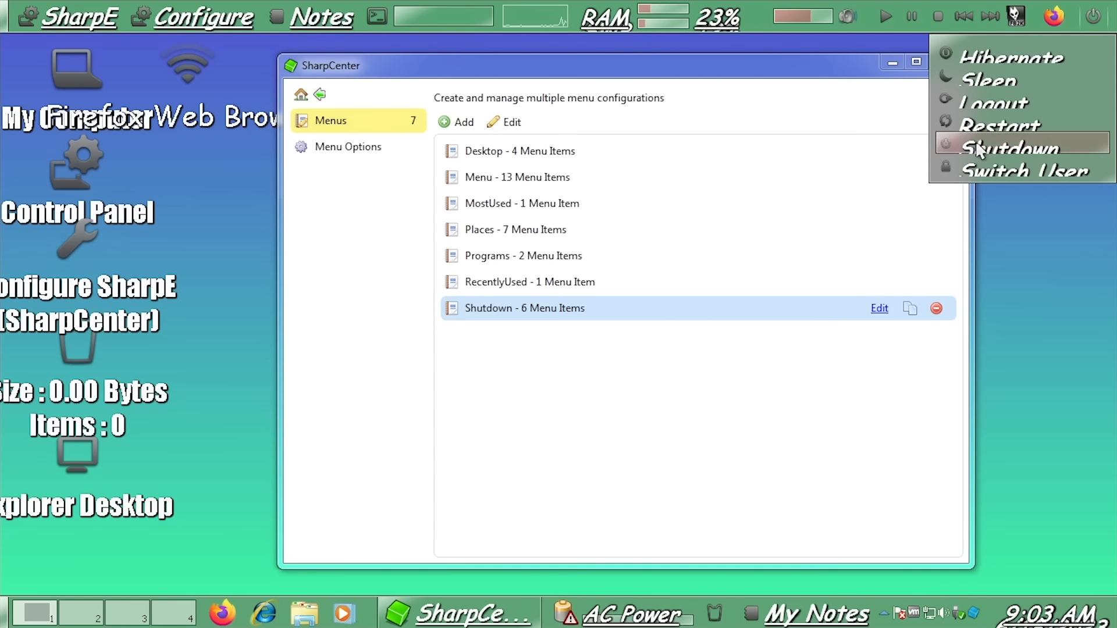
click(711, 382)
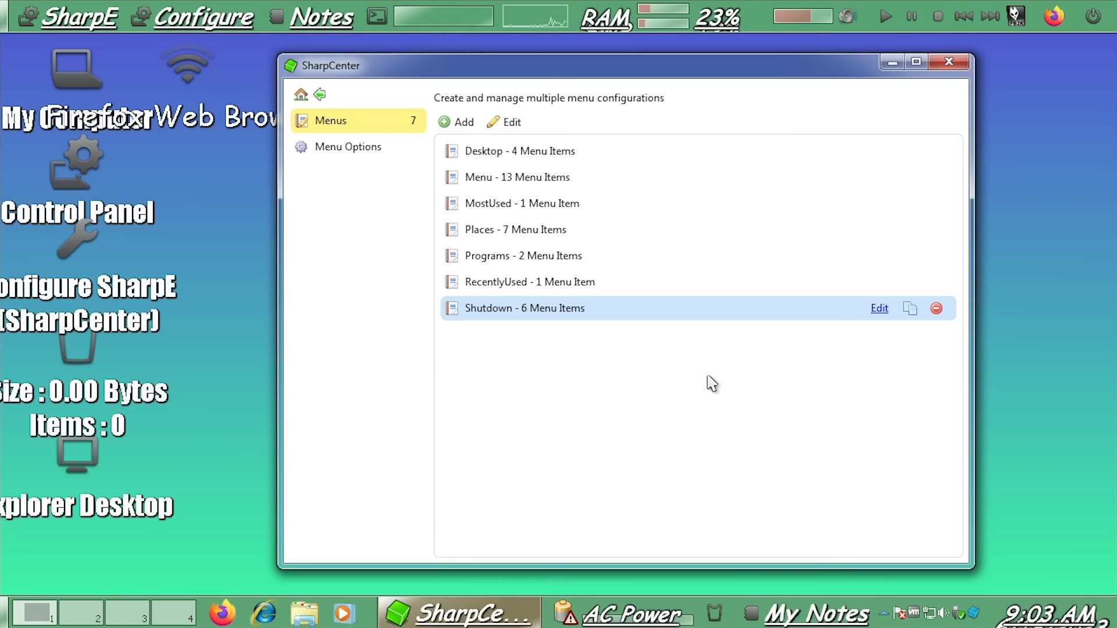
Edit the Shutdown menu and delete every item except Shutdown.link, starting with Hibernate.link
click(878, 310)
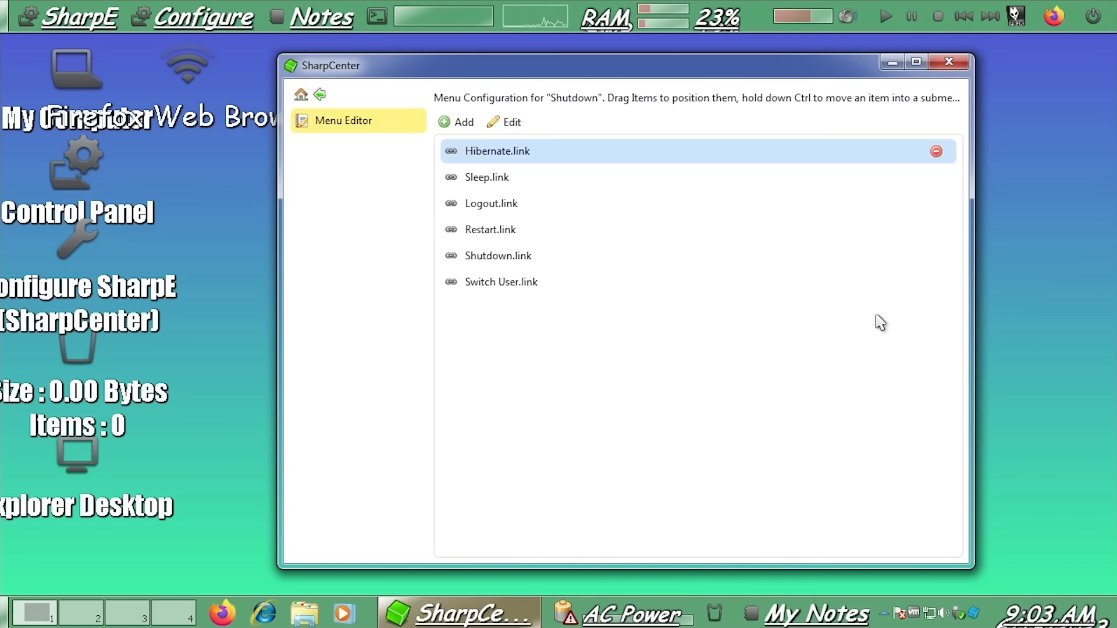
click(511, 261)
click(511, 152)
click(936, 151)
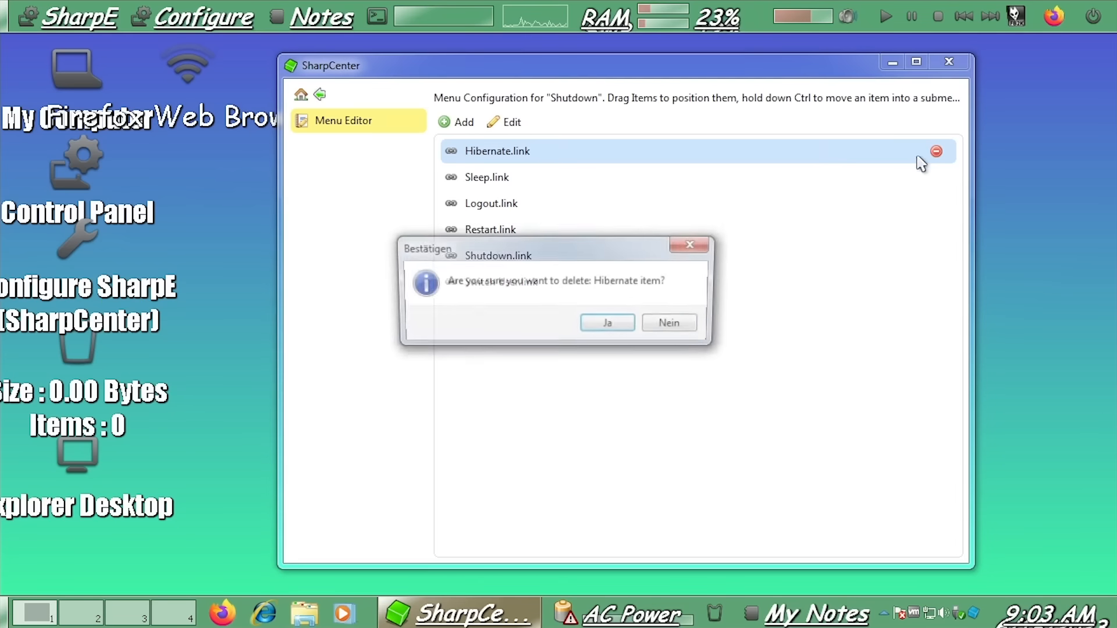
click(634, 320)
click(937, 151)
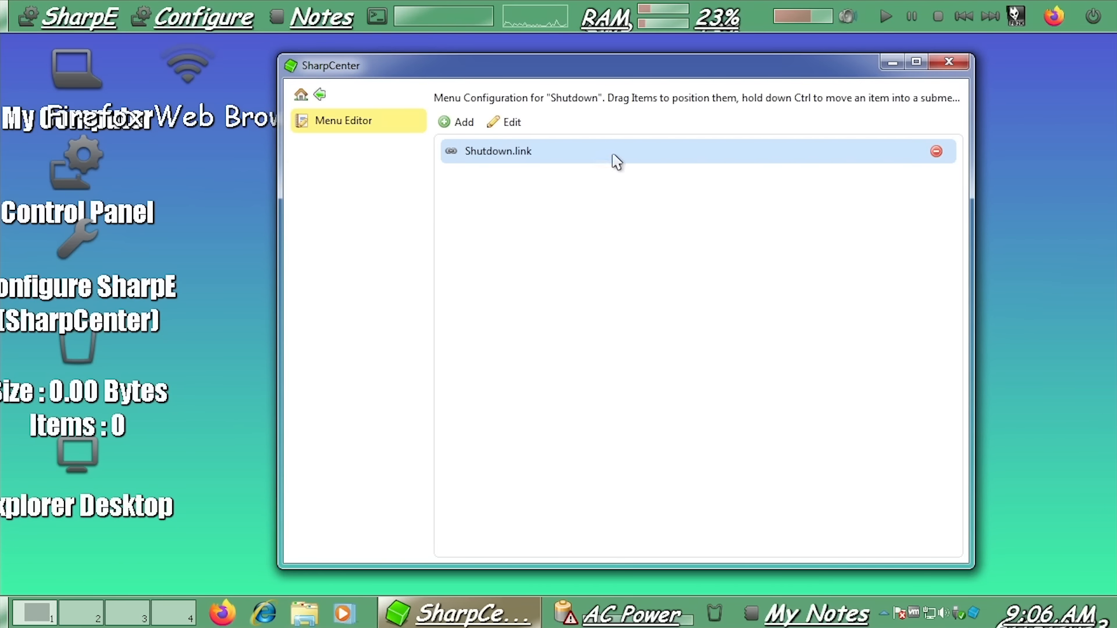
Check the edited power menu on the upper bar, and return to the list of menus to look through the other configurations
click(1093, 15)
click(319, 95)
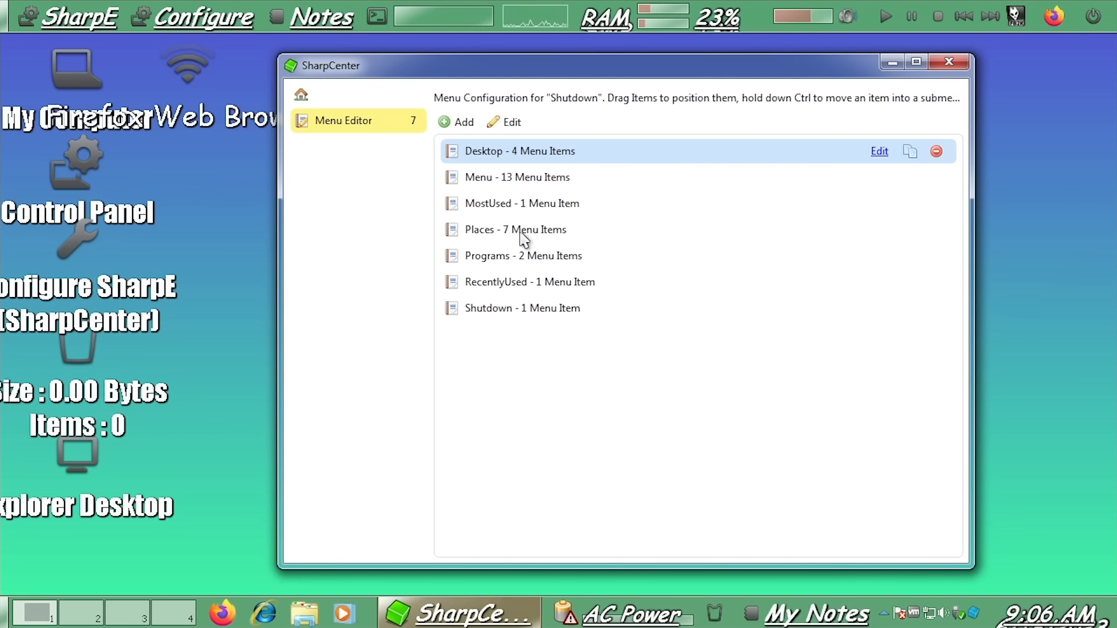
click(518, 263)
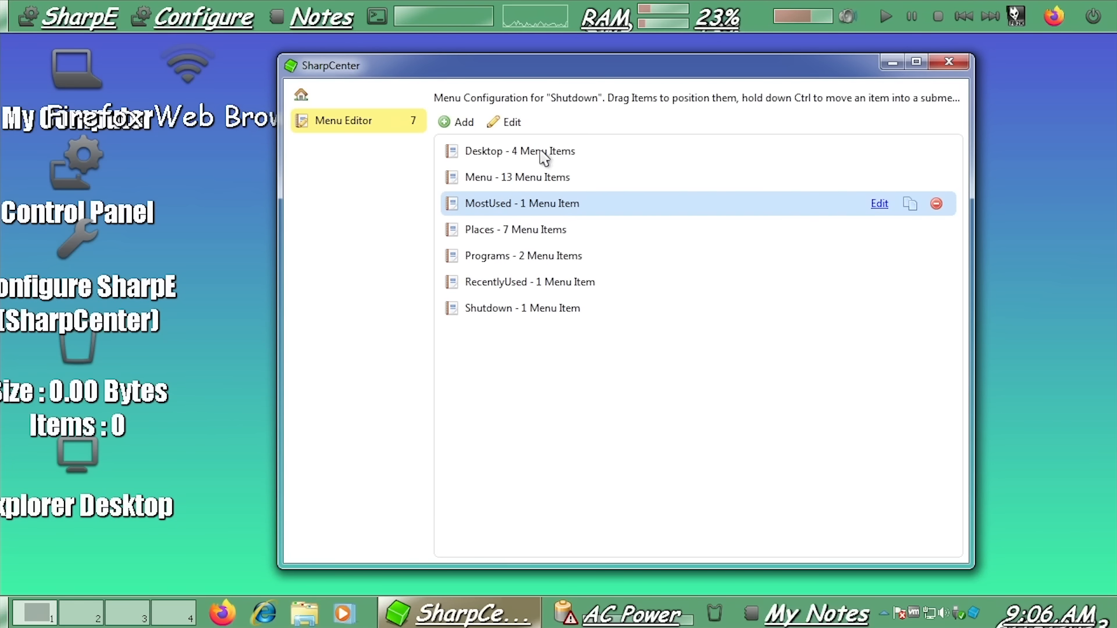
Open the services list from the SharpCenter home page and compare the configurable and system services
click(300, 95)
click(339, 226)
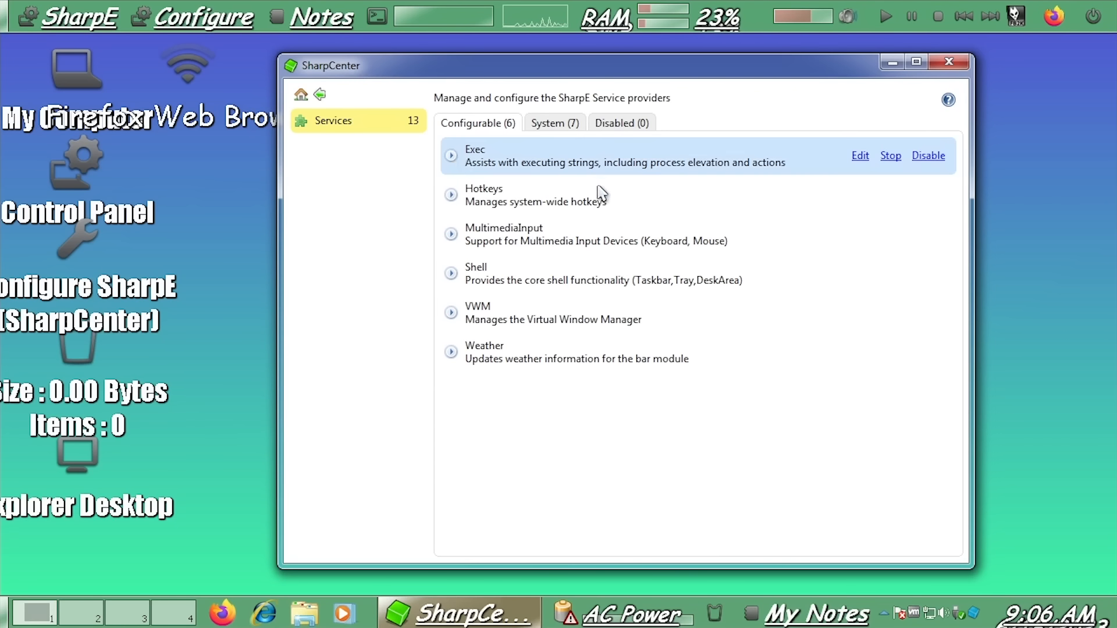
click(536, 124)
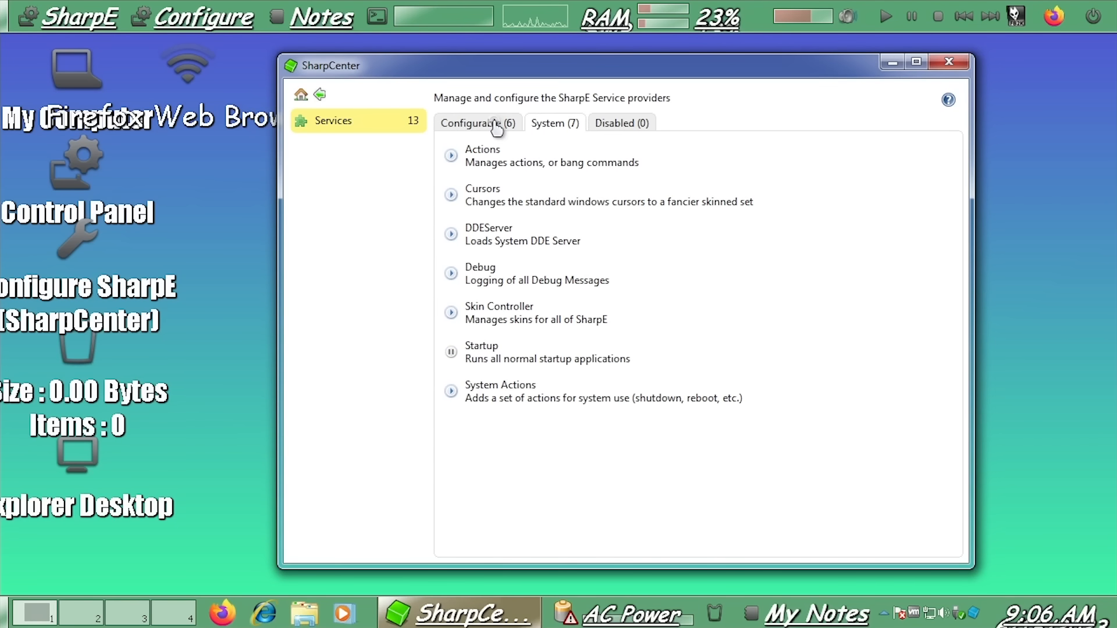
click(496, 125)
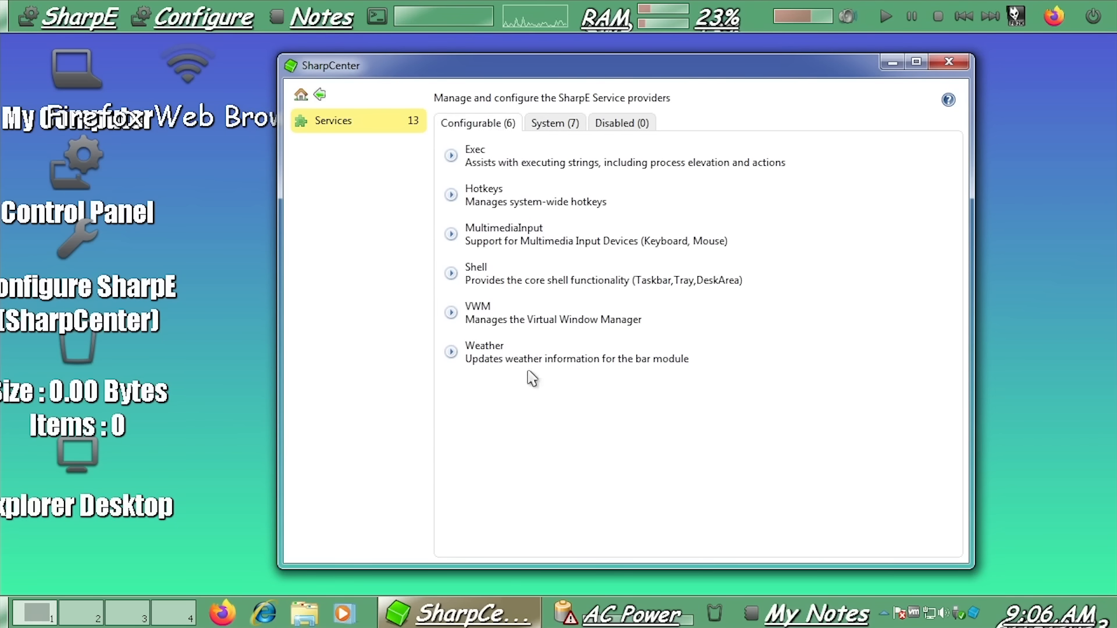
Stop the Weather service and return to the SharpCenter home page
mouse_move(515, 358)
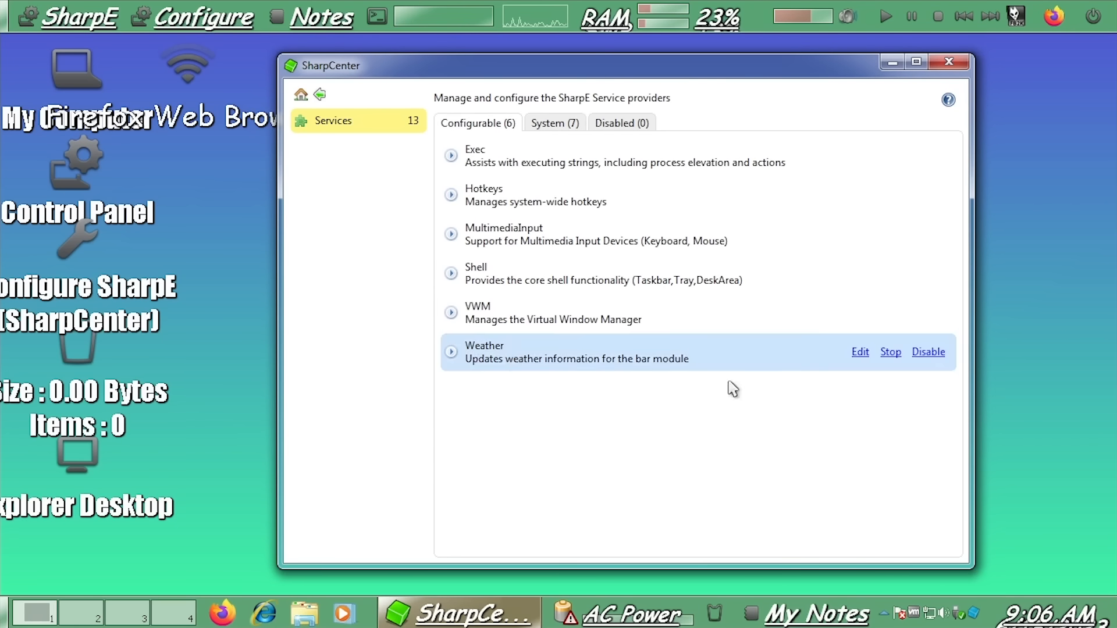
click(889, 353)
click(319, 97)
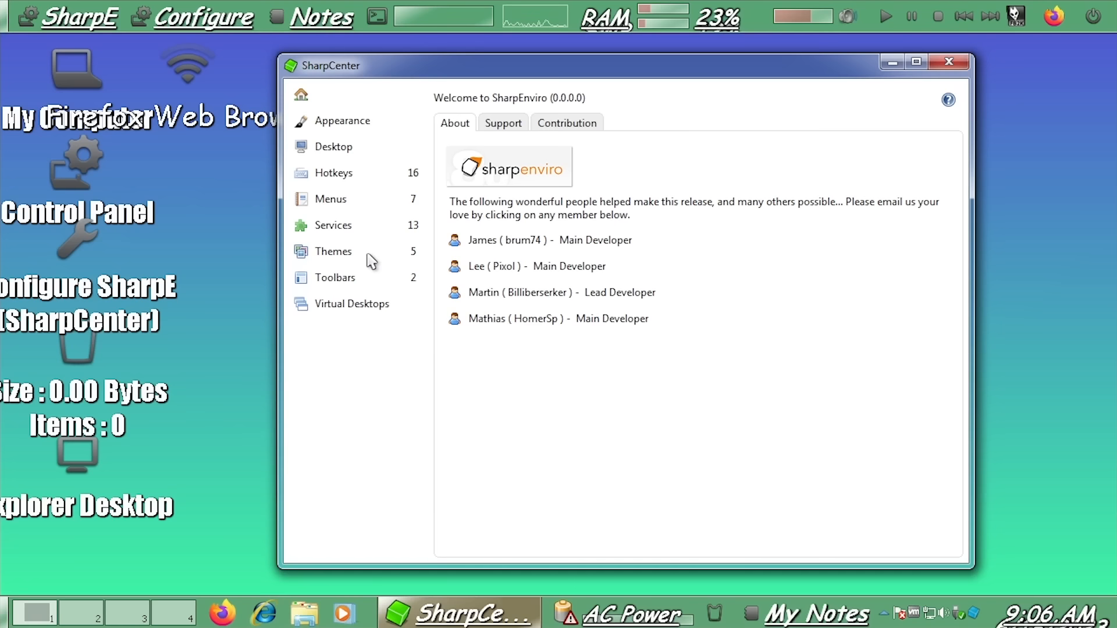
Open the list of themes and apply the Abstract Blue theme
click(349, 252)
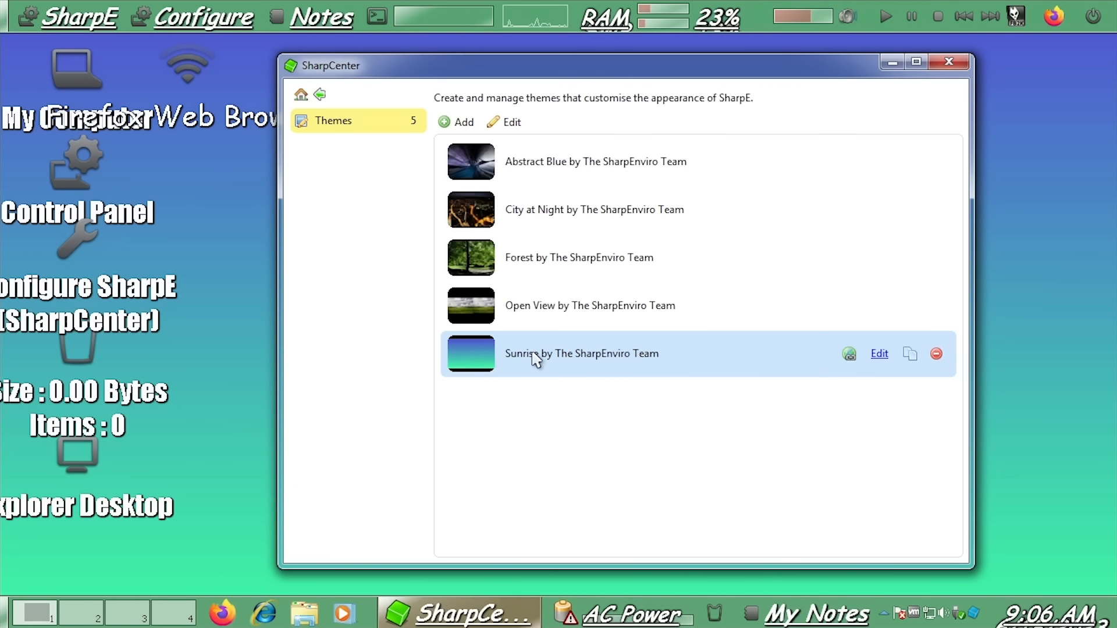
click(543, 166)
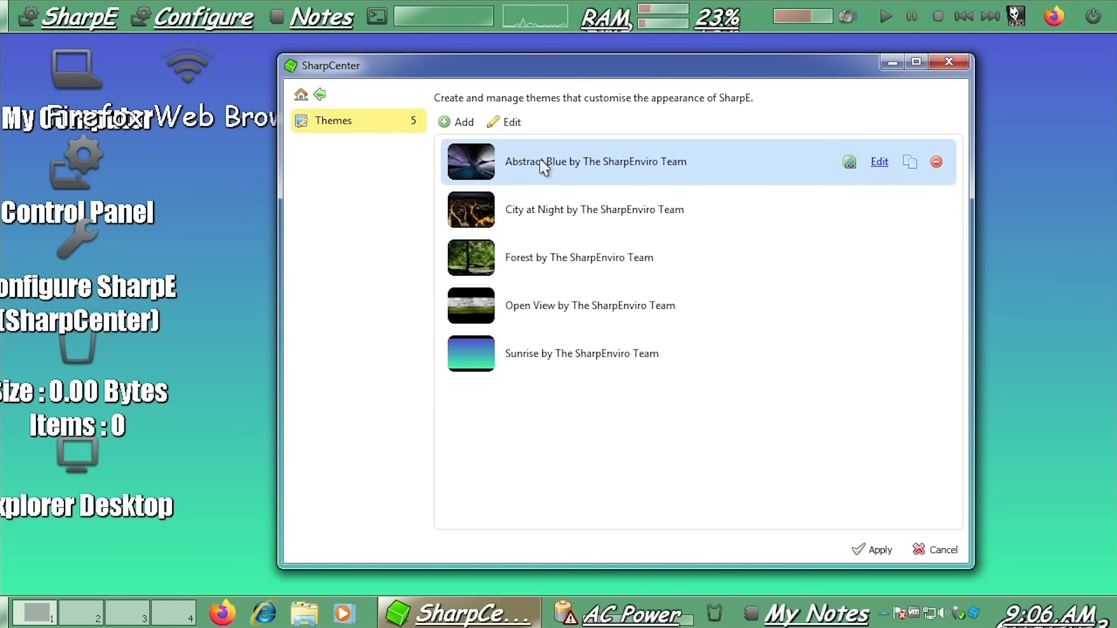
click(862, 548)
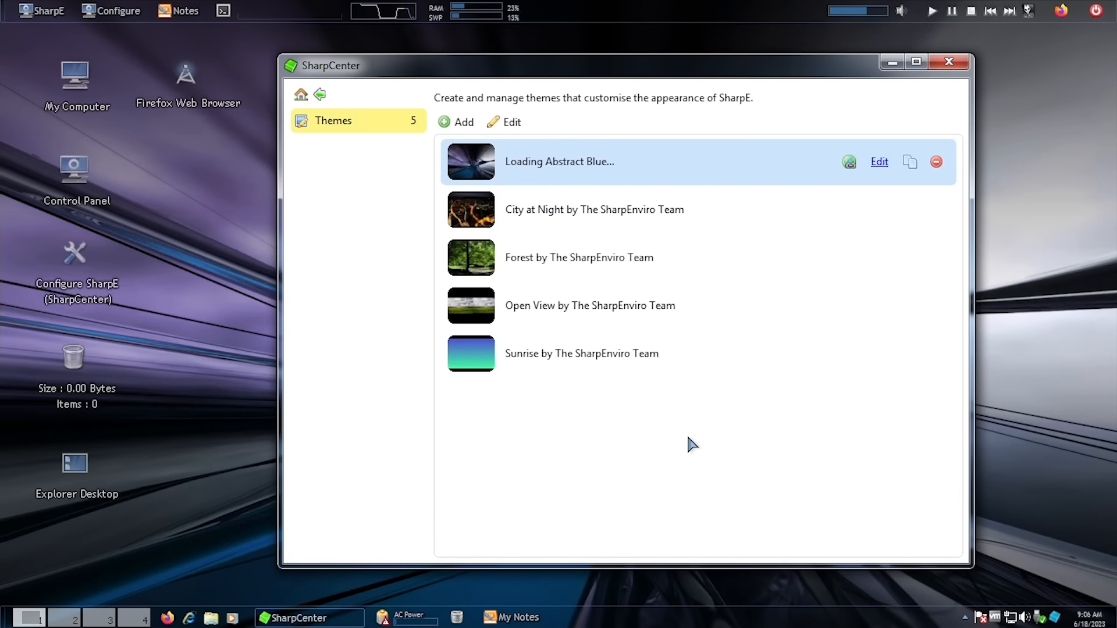
Move the SharpCenter window aside and examine the Abstract Blue desktop and the lower bar's options menu
drag(493, 67, 580, 213)
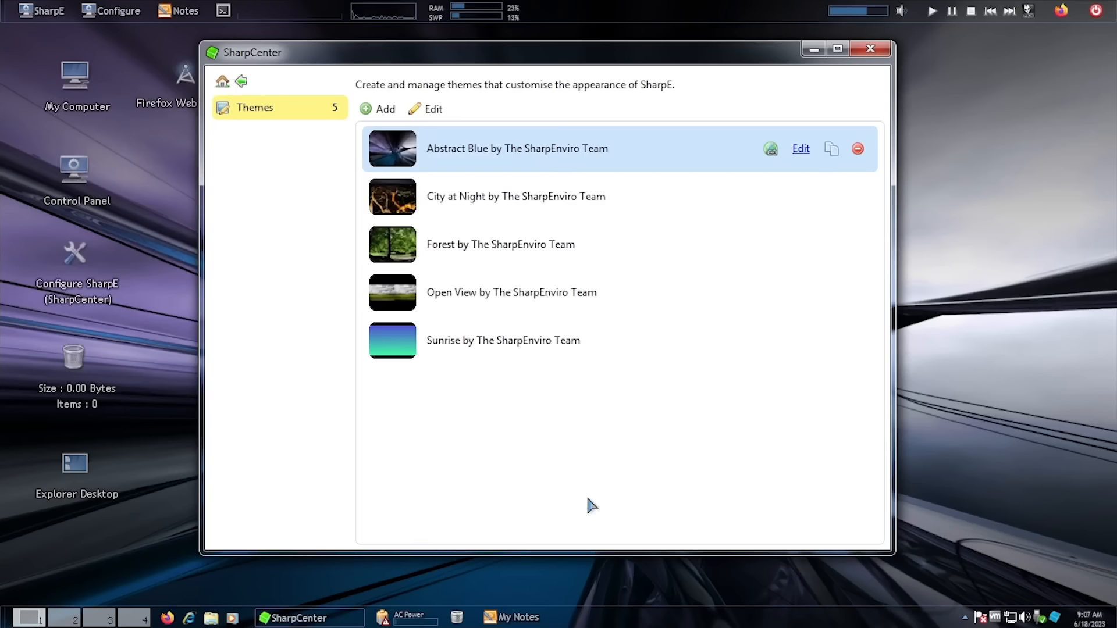
click(8, 621)
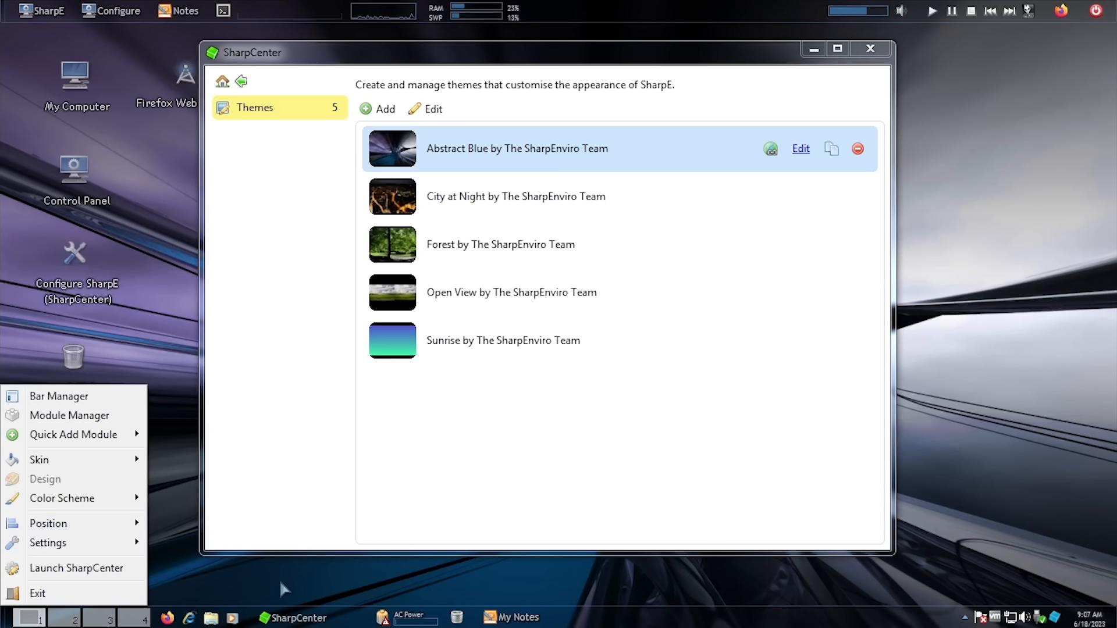
click(309, 570)
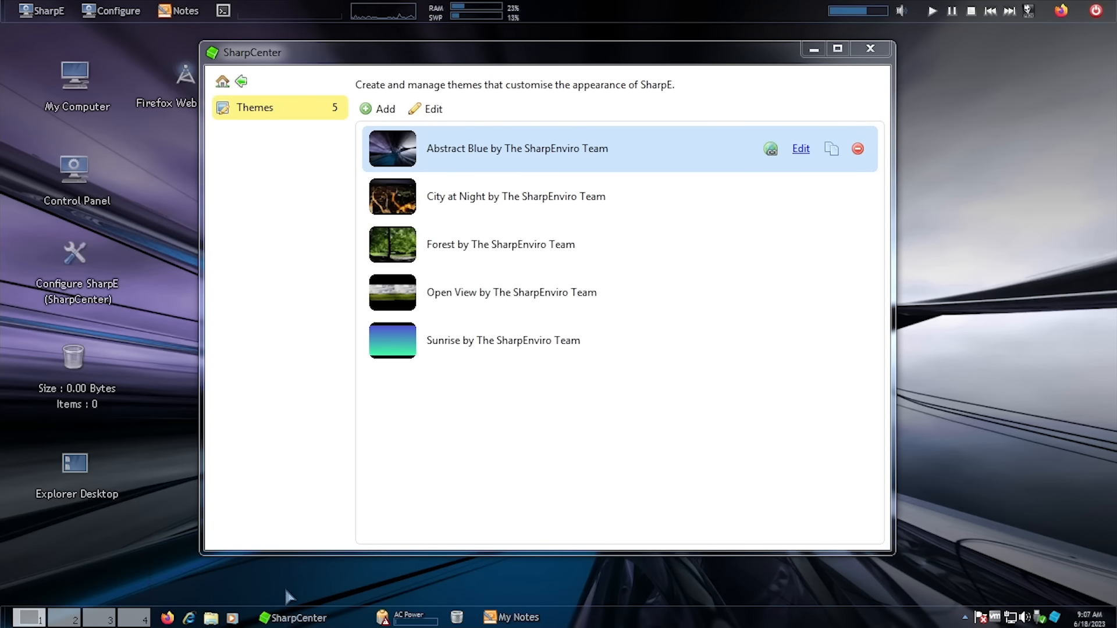
click(529, 61)
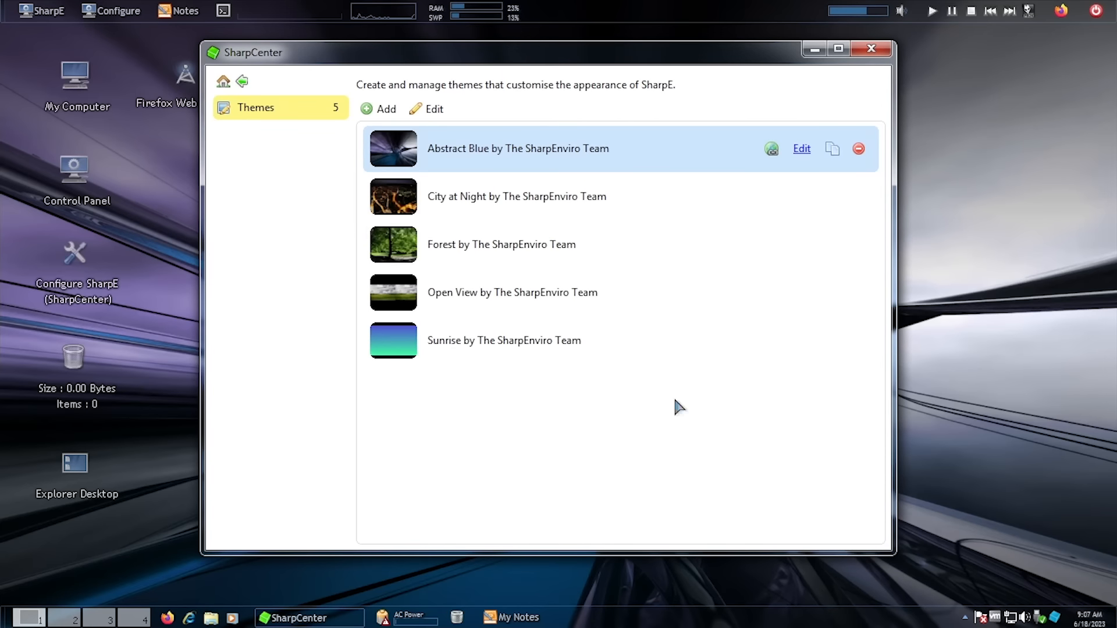
Apply the City at Night theme from the list of themes
drag(557, 61, 601, 83)
click(539, 227)
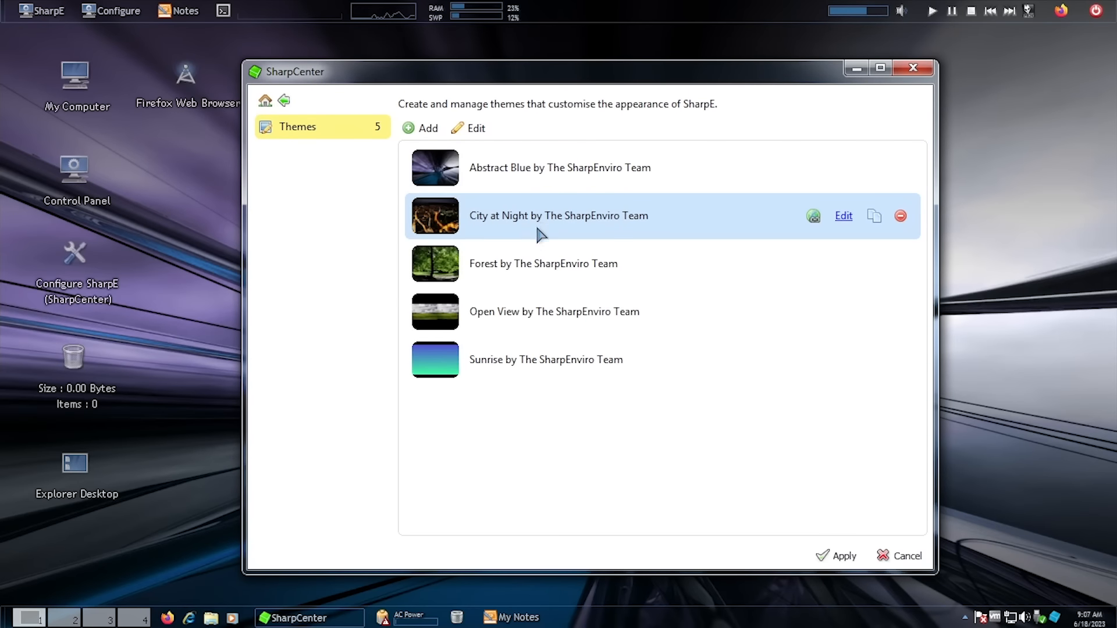
click(528, 192)
click(541, 219)
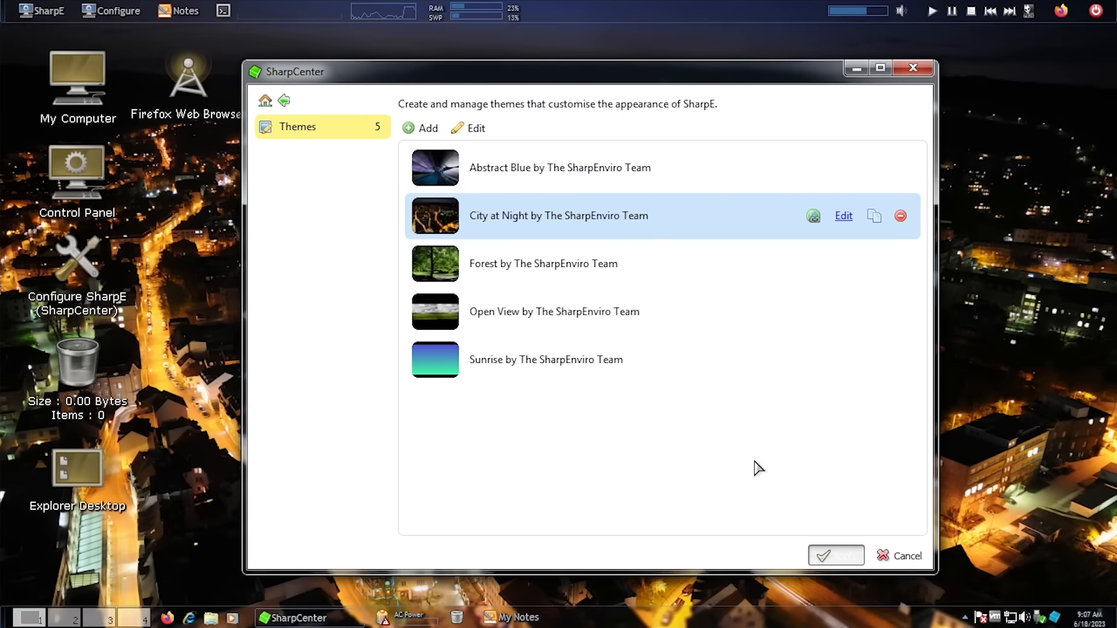
Apply the Forest theme, and replace it with the Open View theme
drag(561, 80, 643, 95)
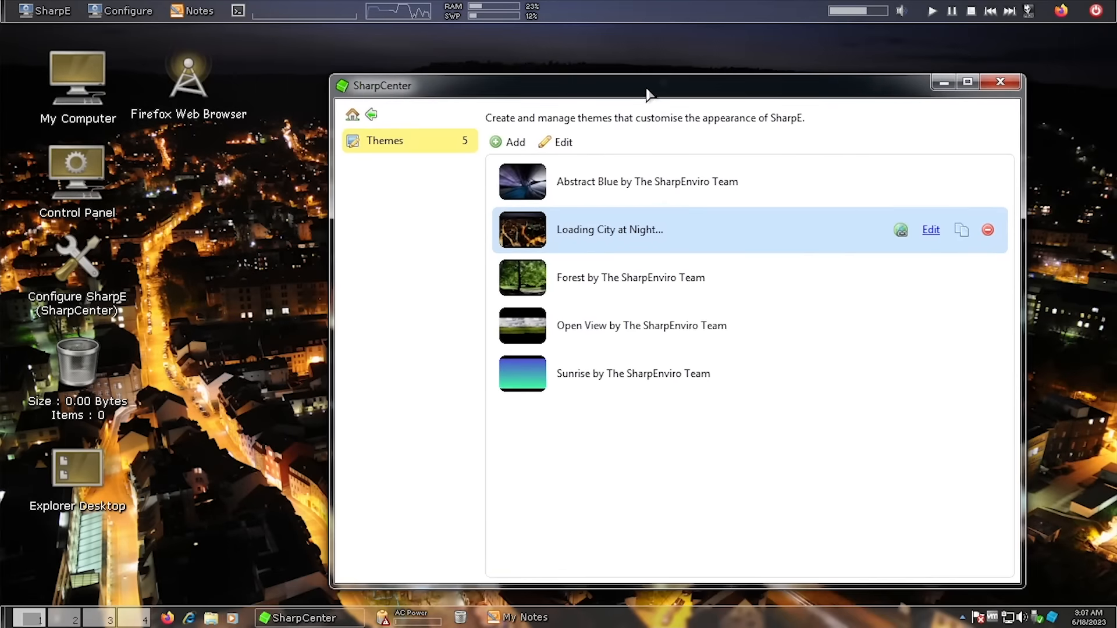
click(633, 285)
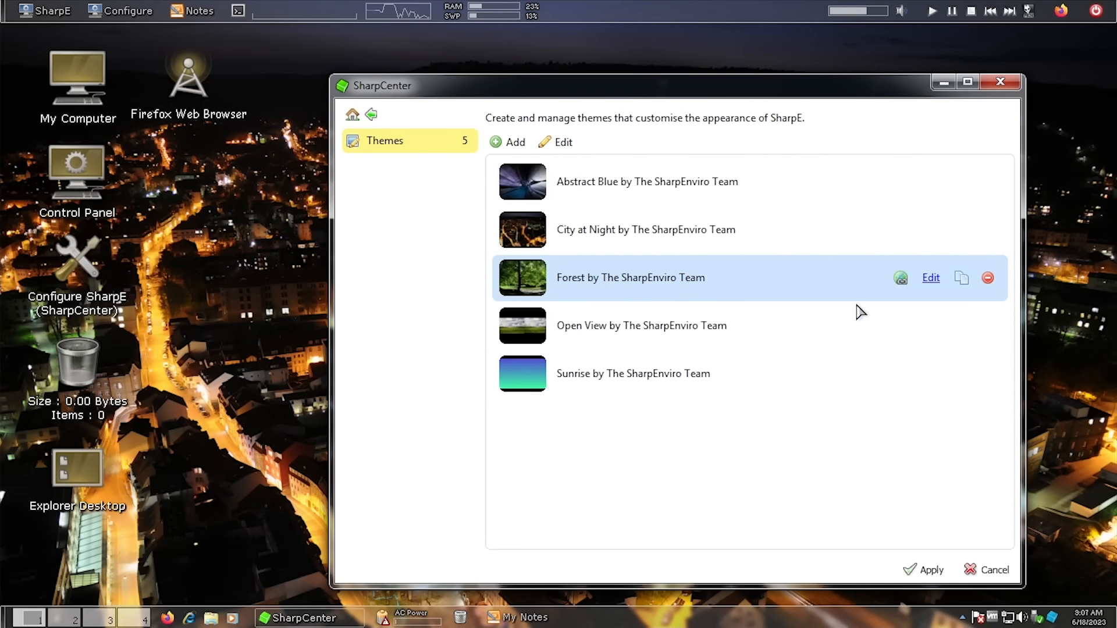
click(651, 314)
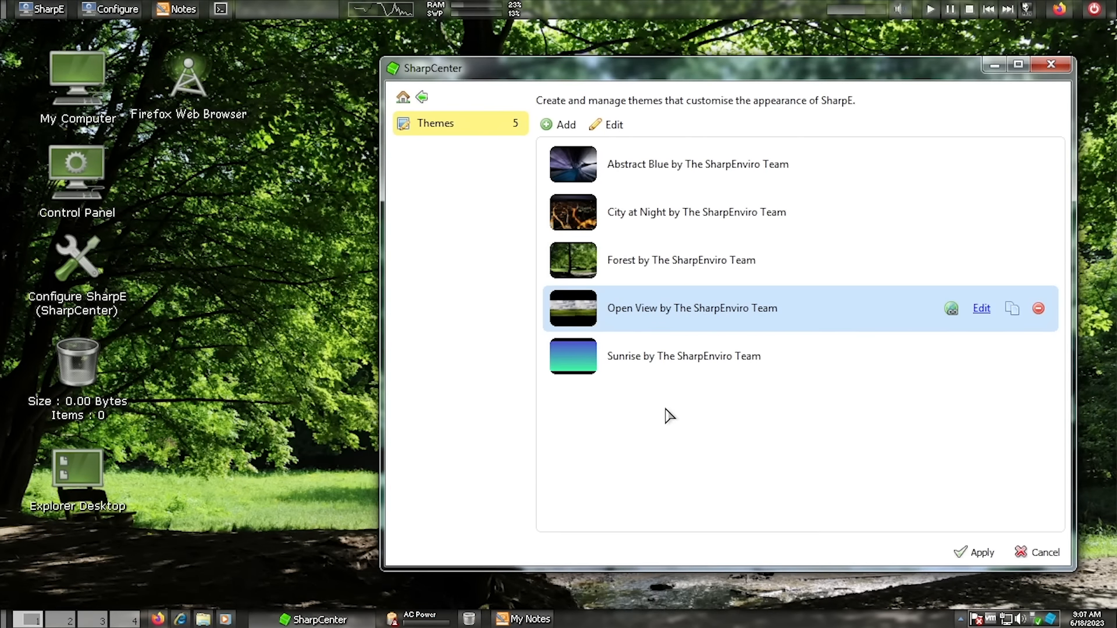
click(978, 553)
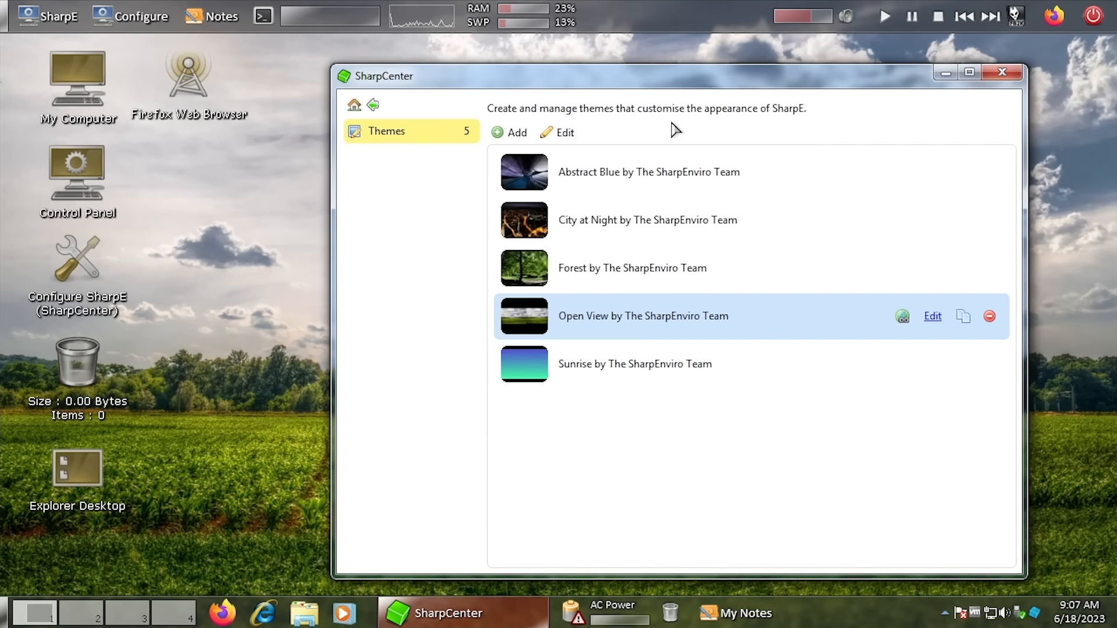
drag(670, 87, 563, 90)
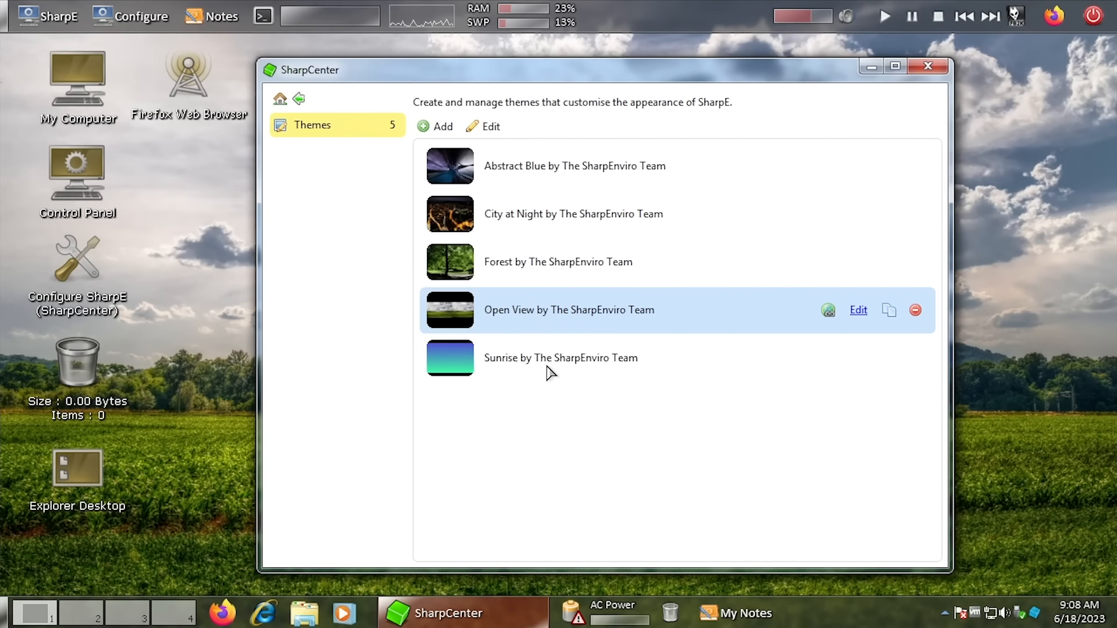
Open the toolbar configurations from the SharpCenter home page and disable both the Toolbar and the Taskbar
click(300, 99)
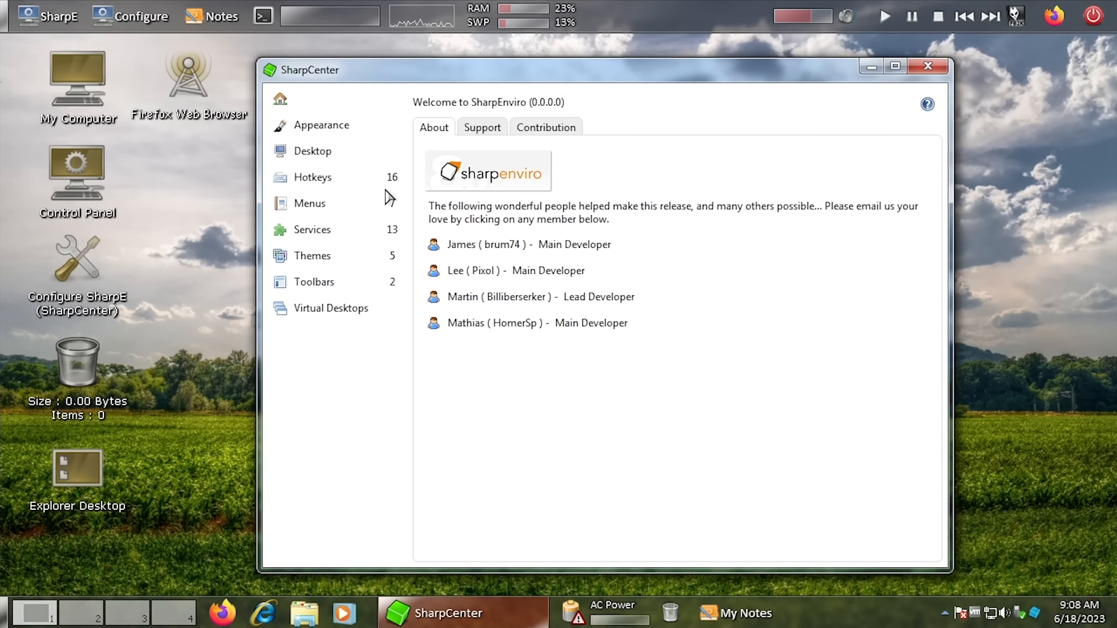
click(337, 288)
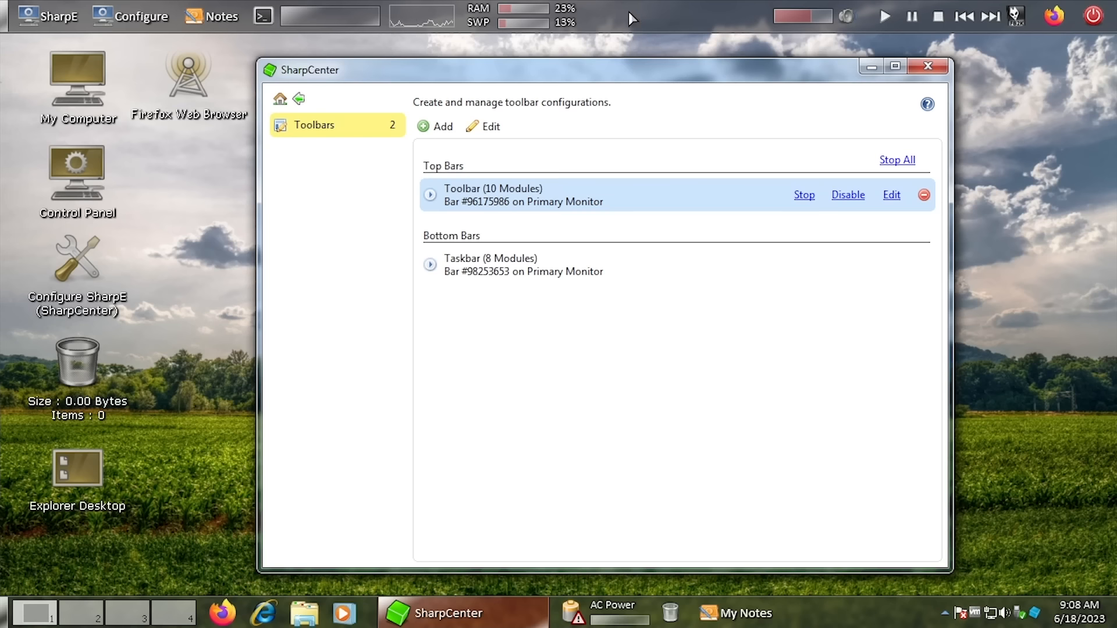
click(848, 196)
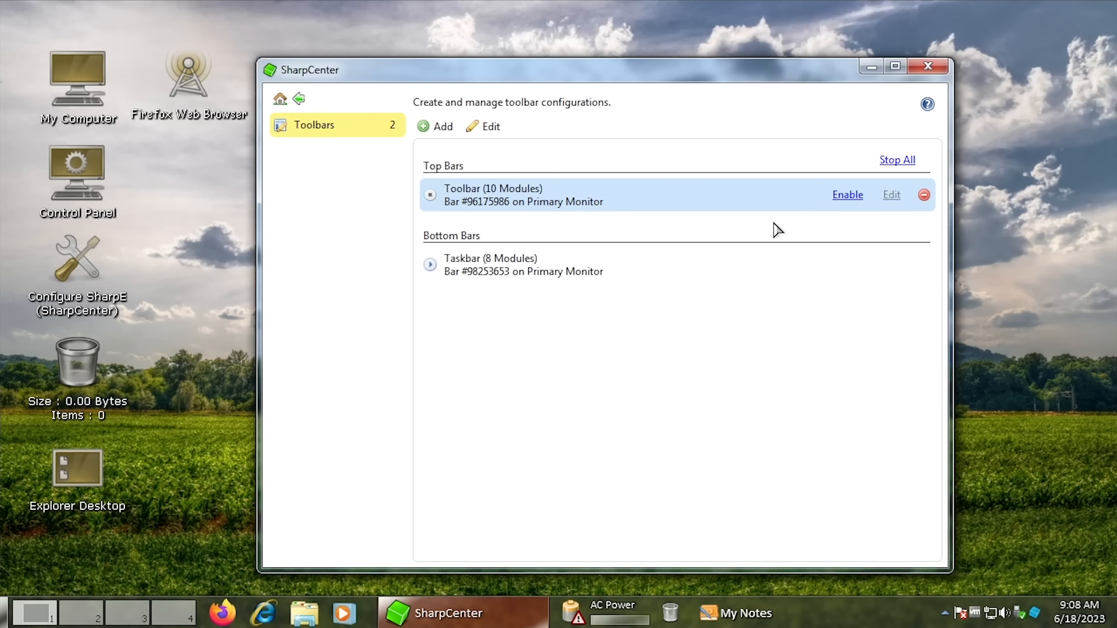
click(849, 265)
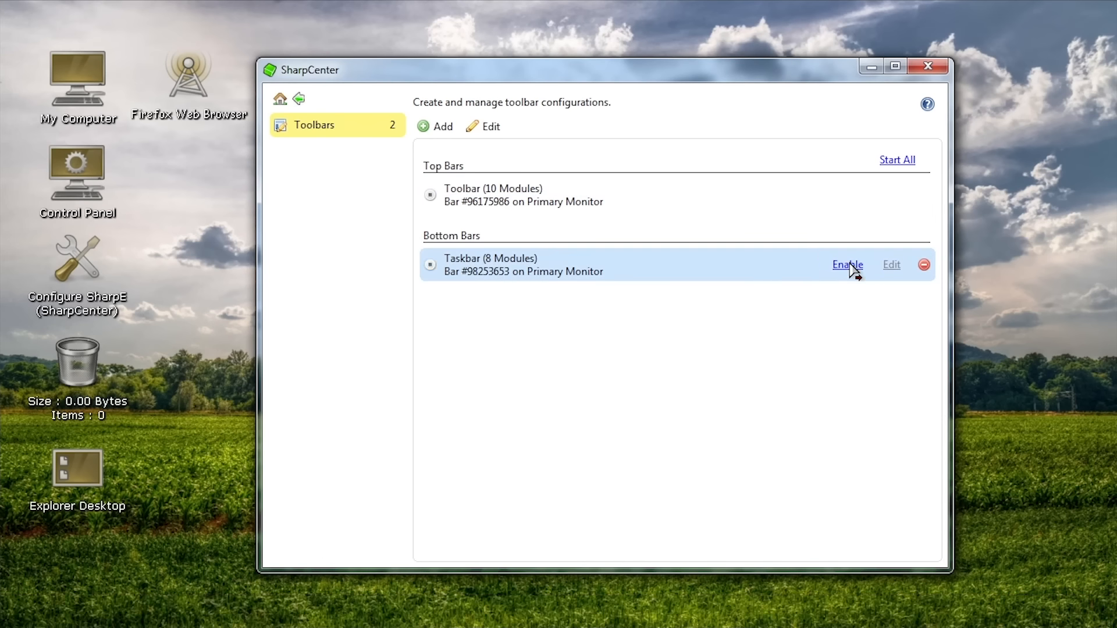
Enable the Taskbar and the Toolbar again
click(847, 265)
click(849, 266)
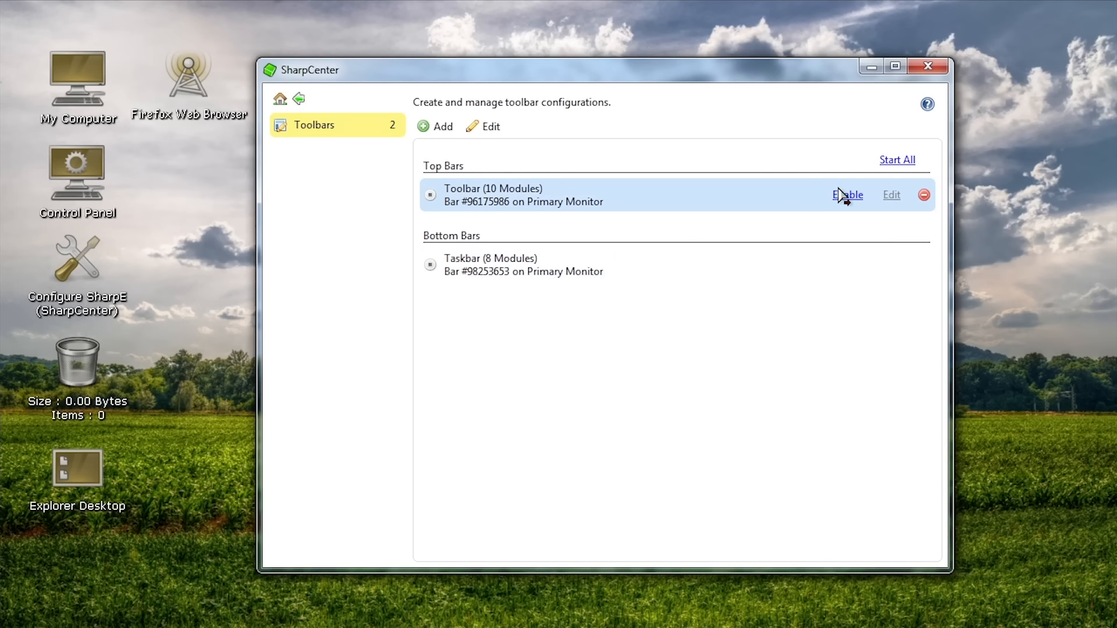
click(848, 195)
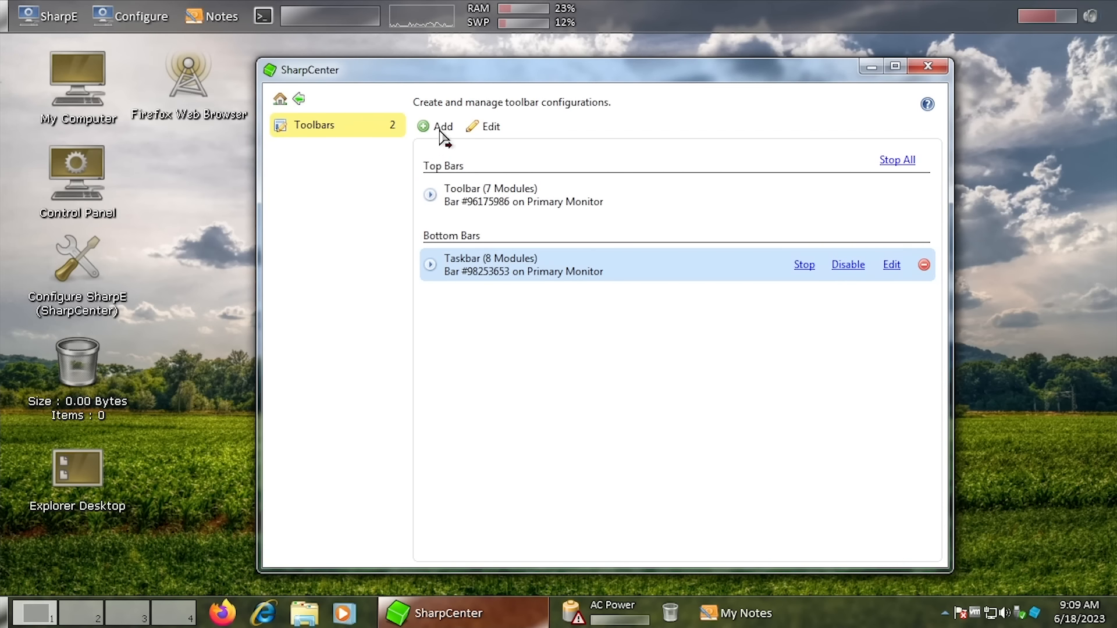
Disable the Taskbar to free screen space, and add a bar named MyBar from the Toolbar template, aligned to Top
click(441, 128)
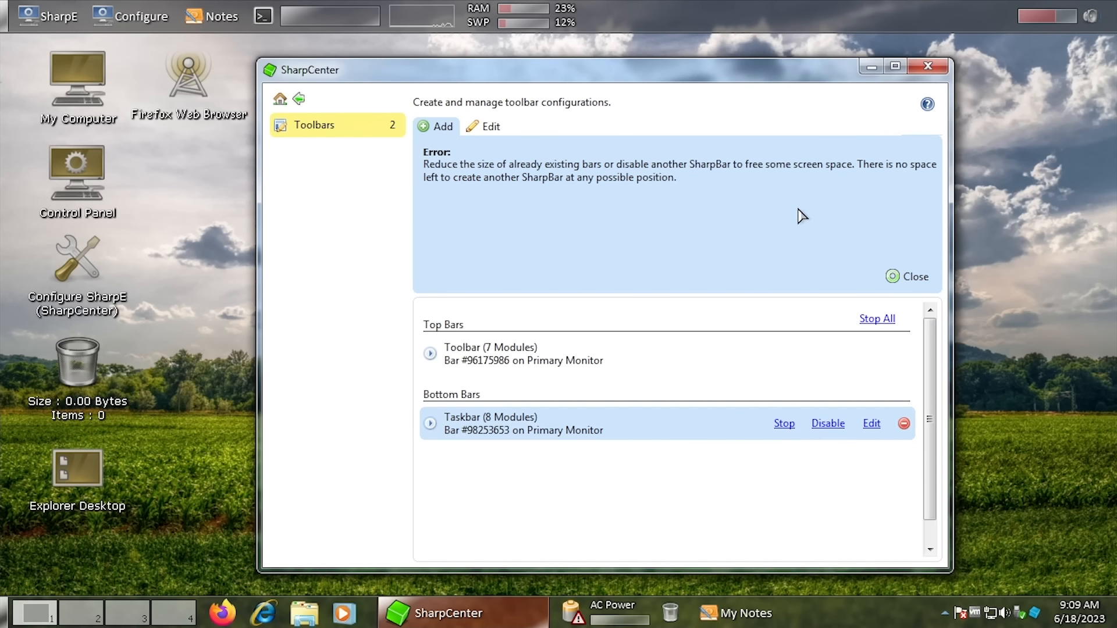
click(828, 424)
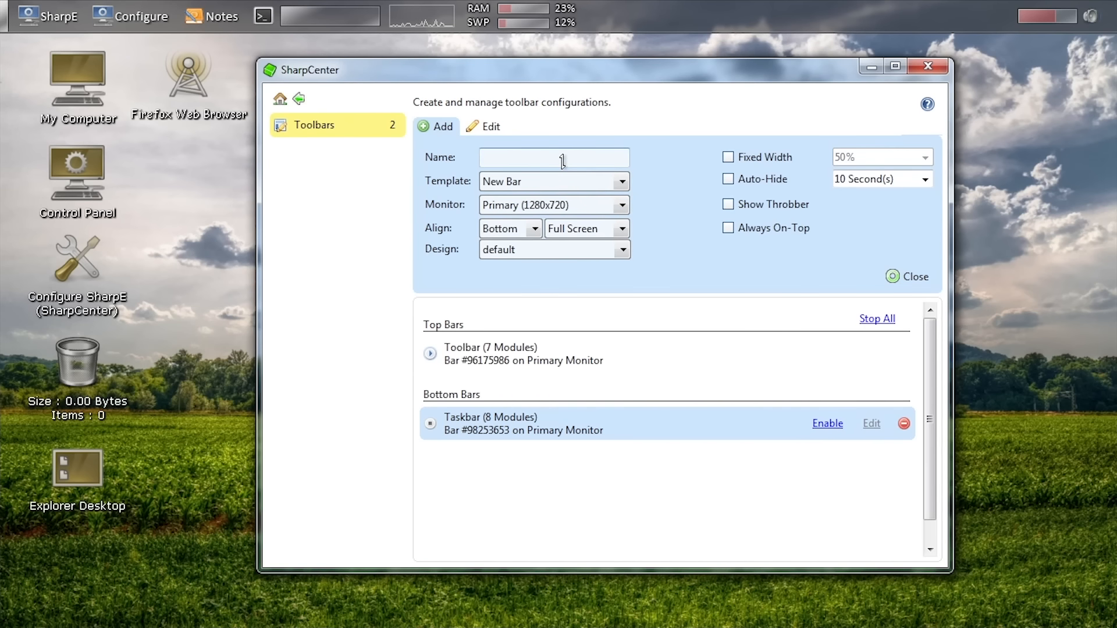
text(MyBar)
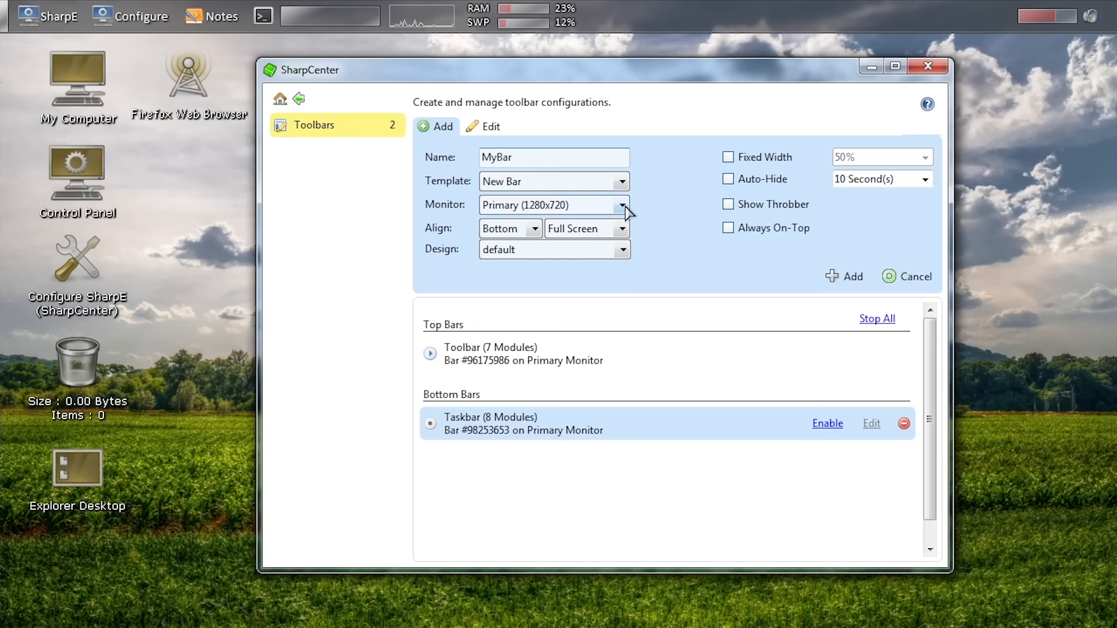
click(622, 181)
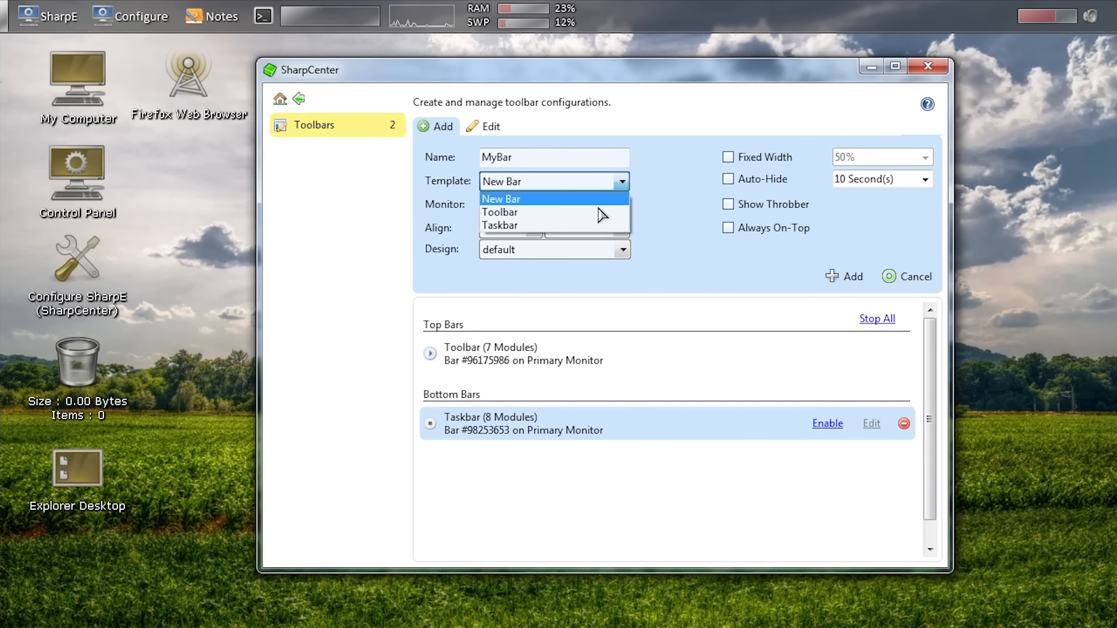
click(501, 213)
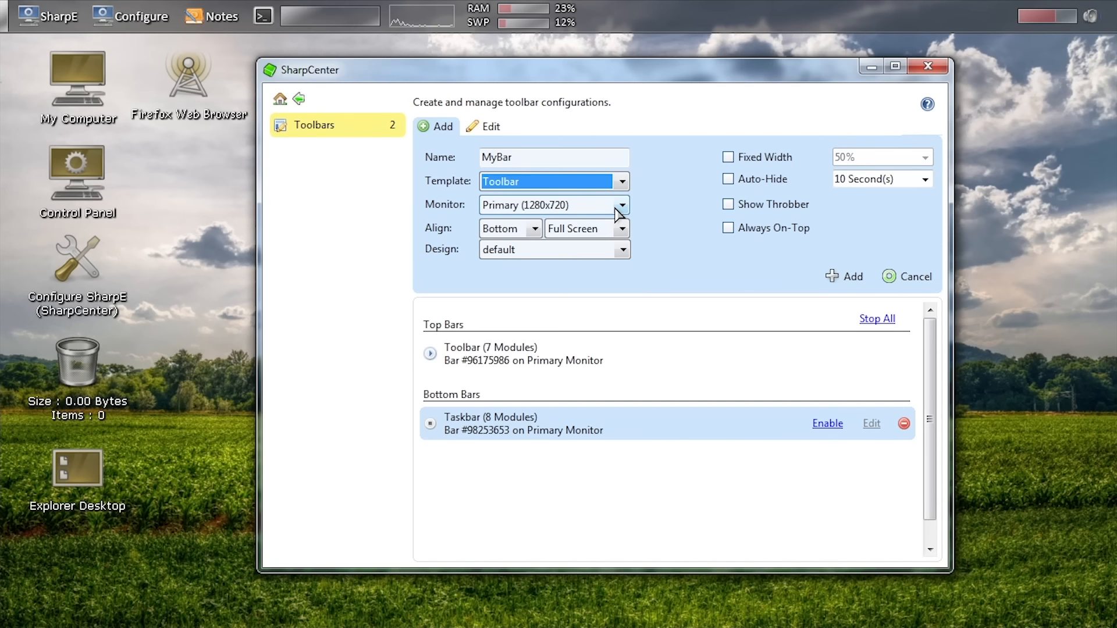
click(534, 229)
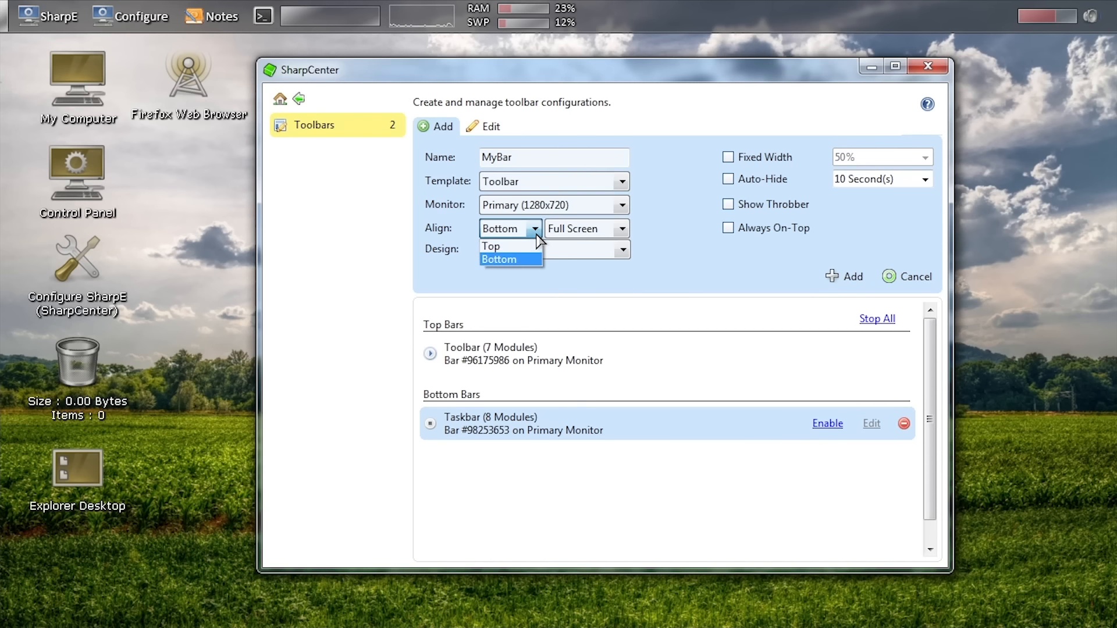
click(499, 246)
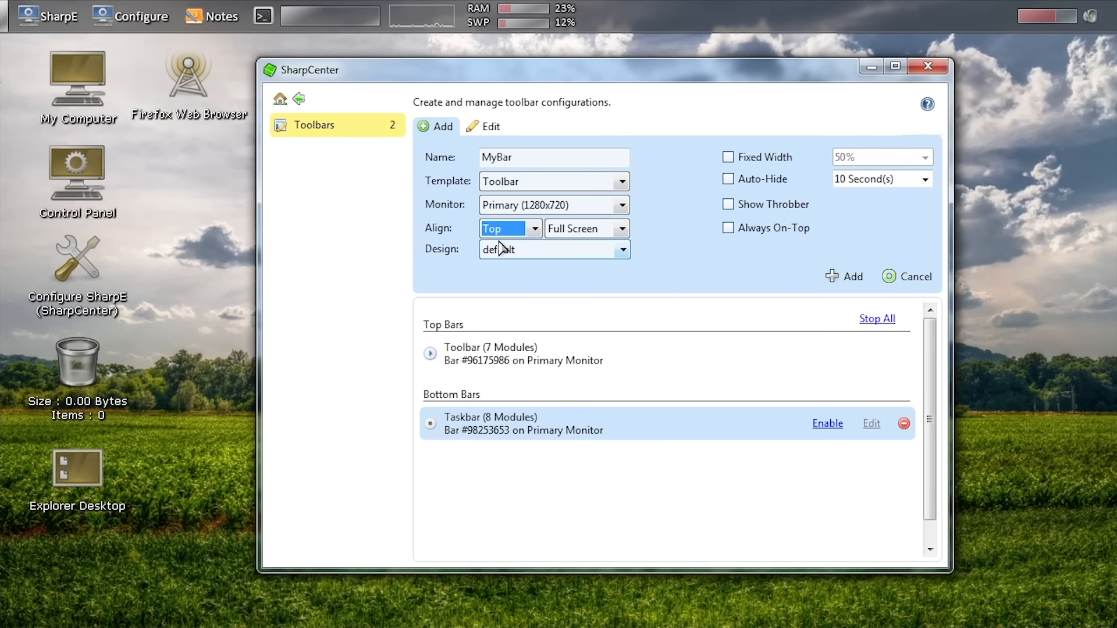
click(846, 276)
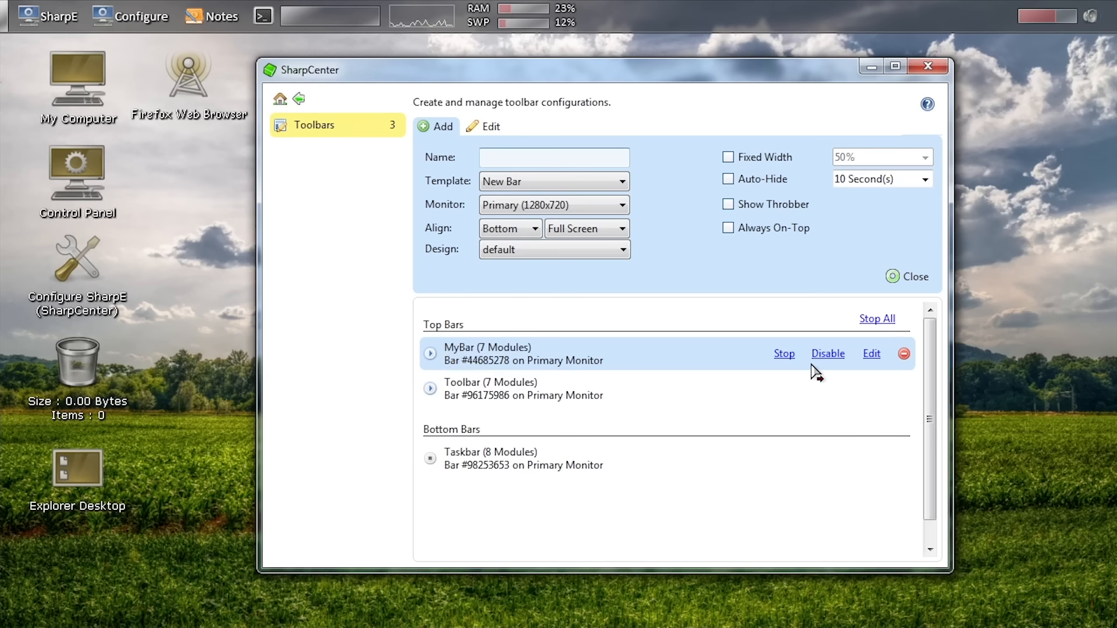
Stop and disable the MyBar toolbar, and delete it from the toolbar configurations
click(785, 354)
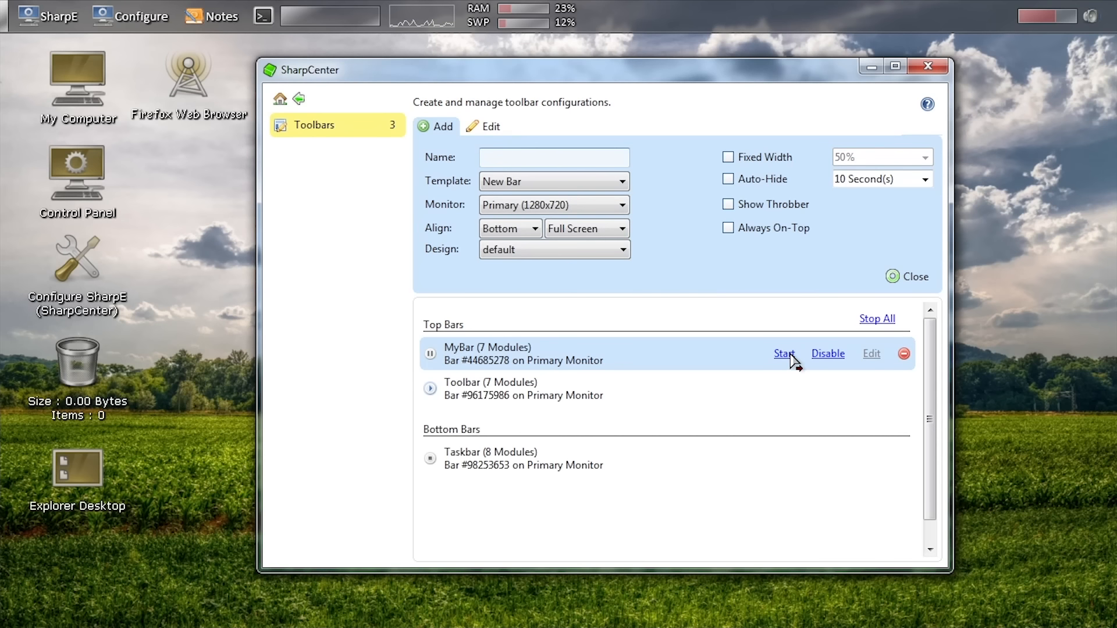
click(828, 354)
click(904, 354)
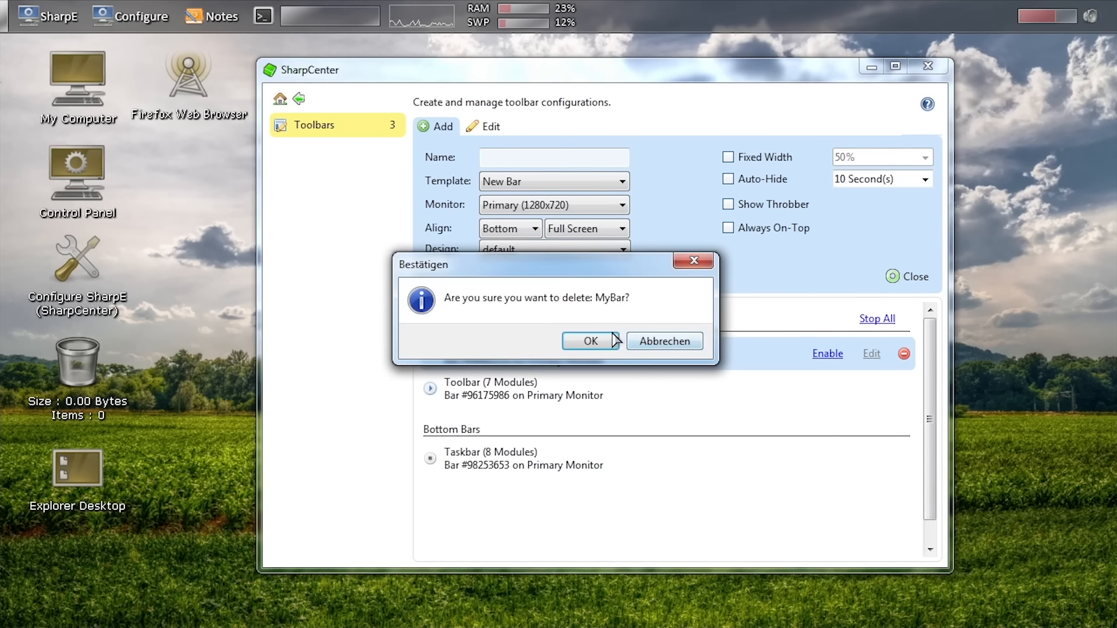
click(611, 337)
Add a bar named MyBar from the New Bar template, with Bottom alignment and Full Screen width
click(518, 159)
text(MyBar)
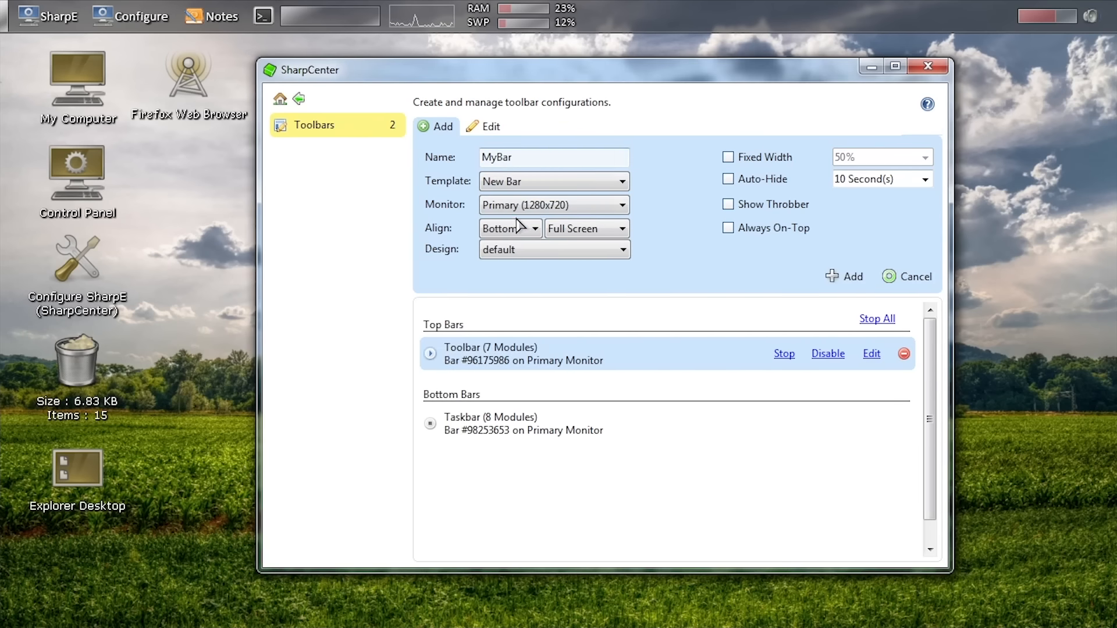
click(519, 225)
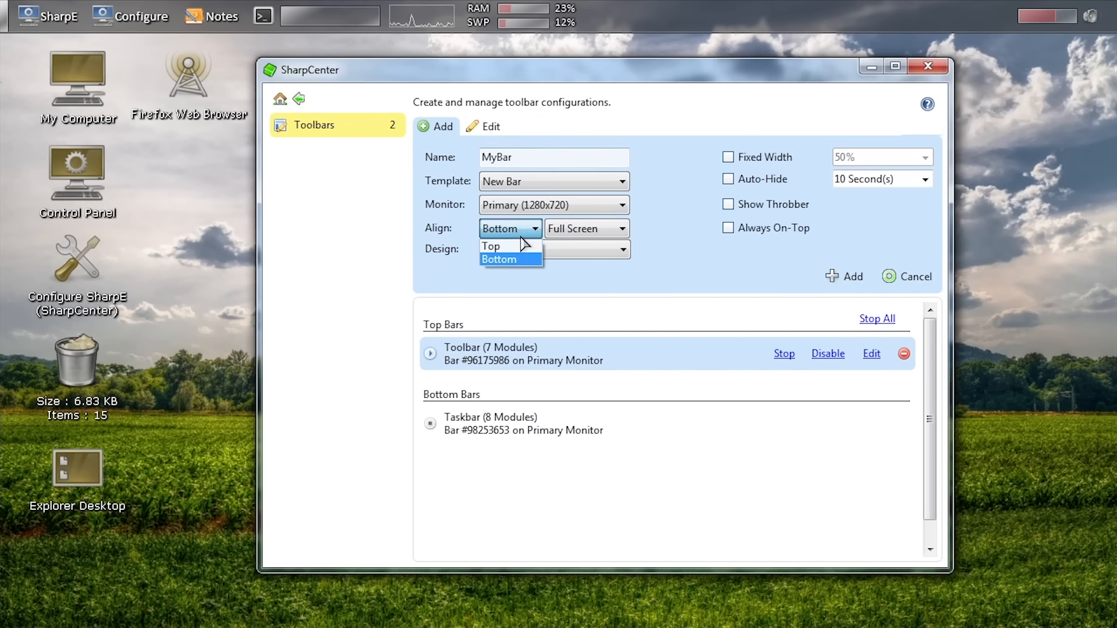
click(492, 253)
click(488, 254)
click(627, 271)
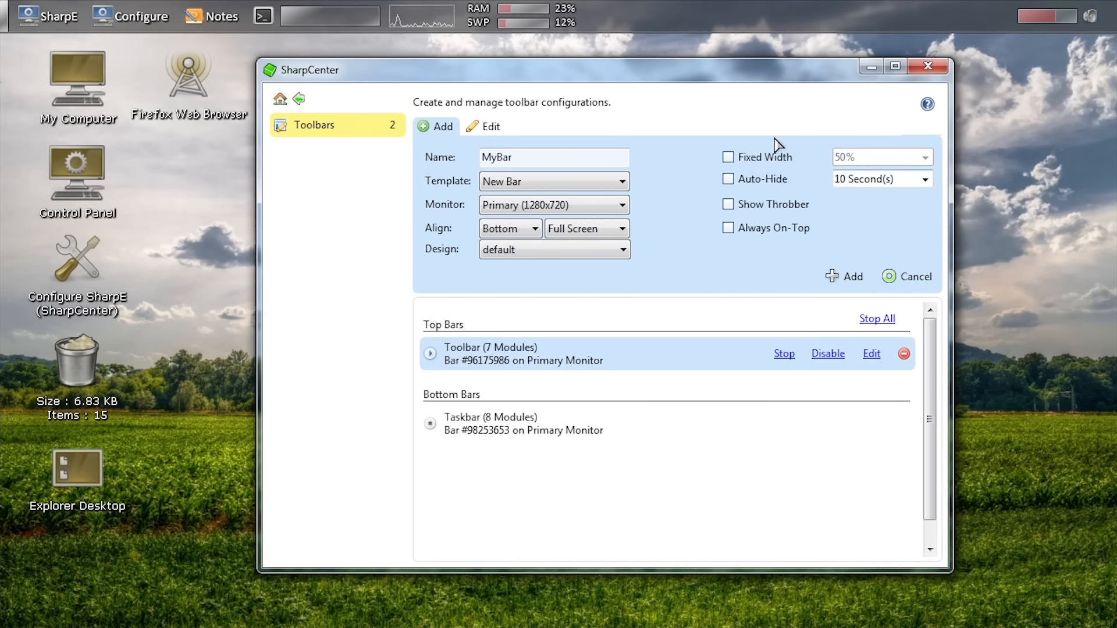
click(851, 276)
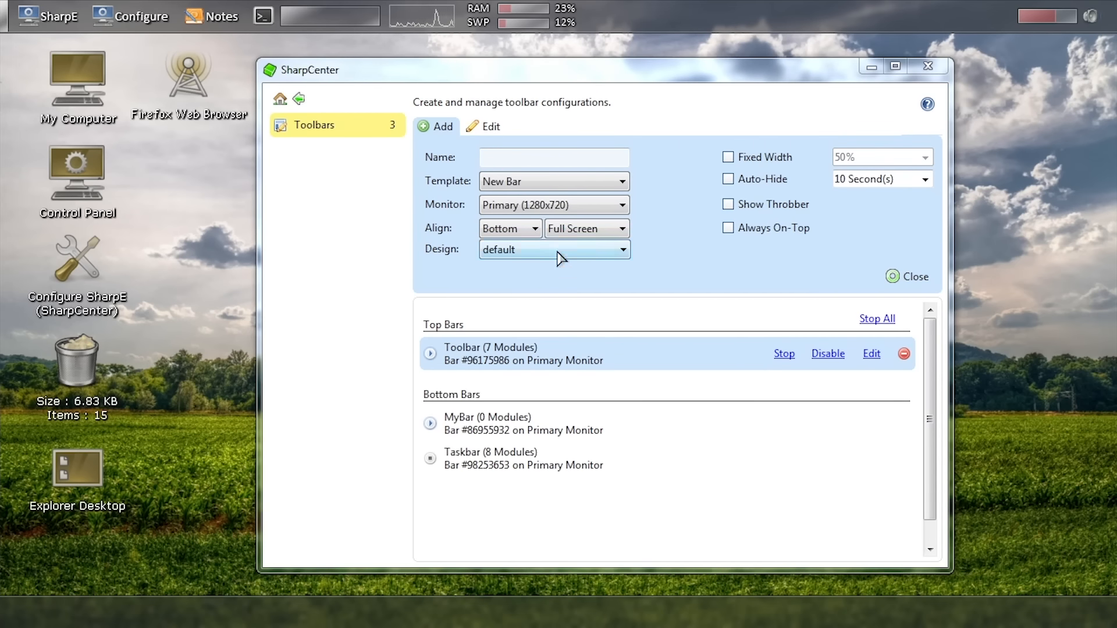
click(517, 182)
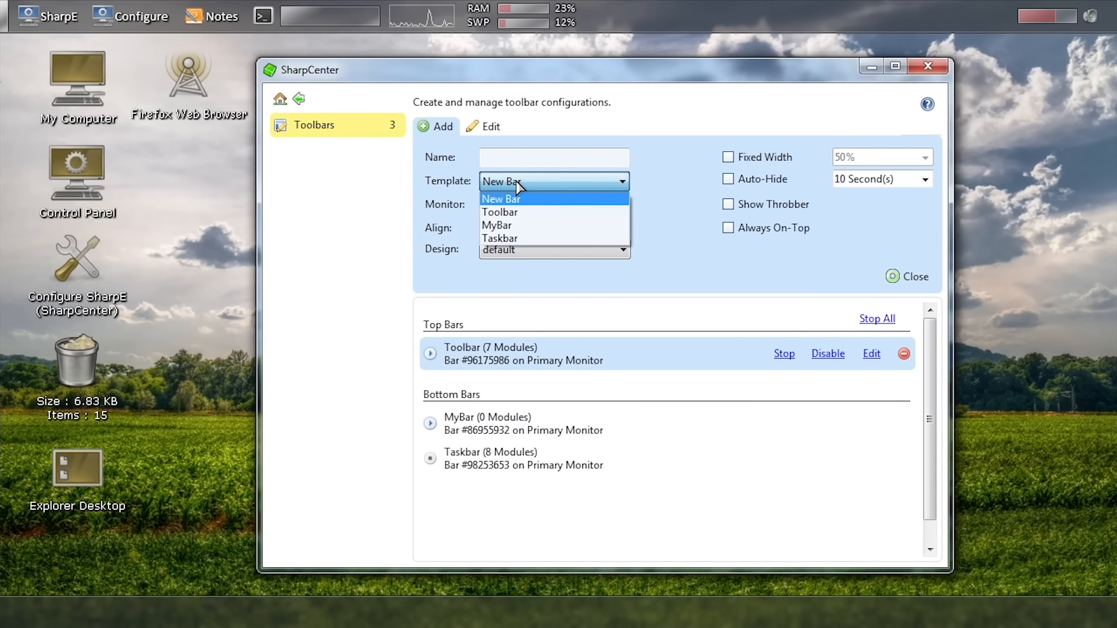
click(208, 620)
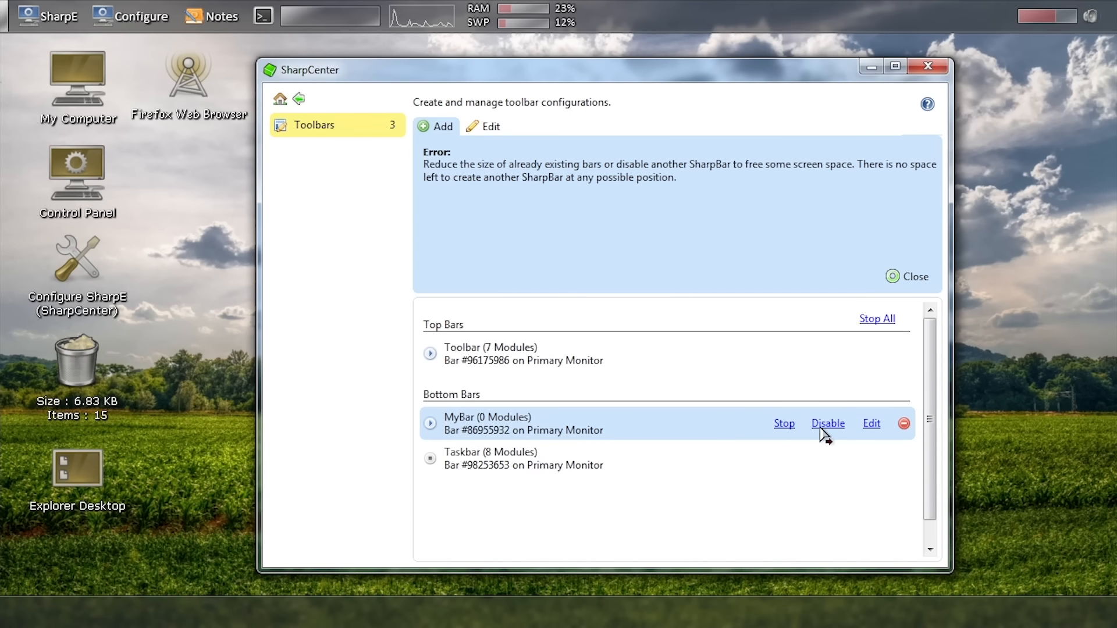
Open the module configuration of MyBar and add the AlarmClock and CPUMonitor modules with Left position
click(873, 426)
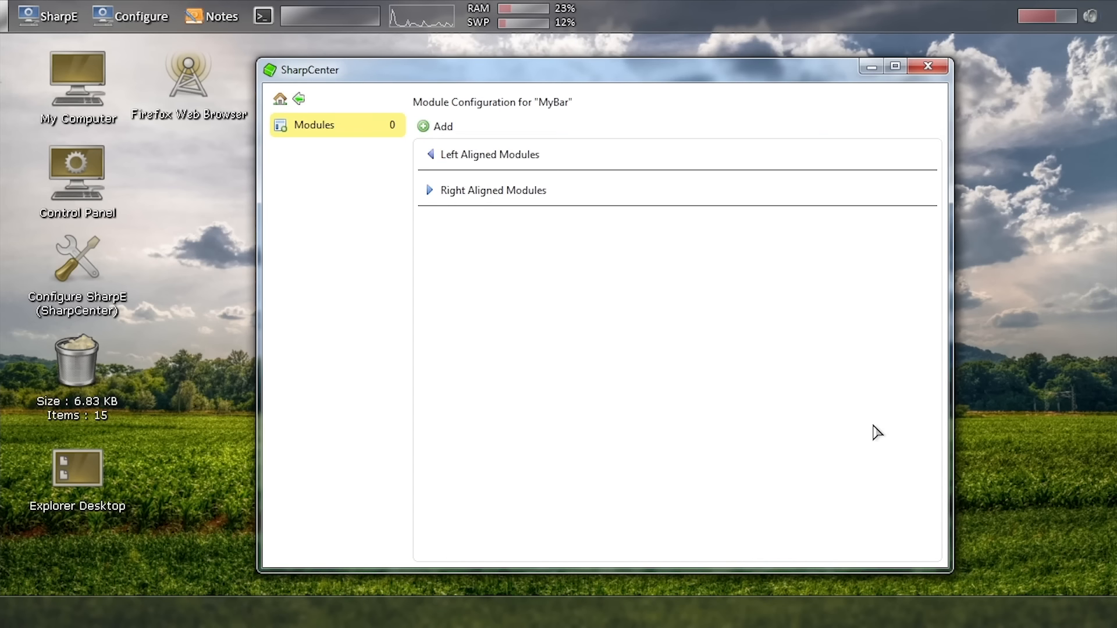
click(442, 127)
click(512, 157)
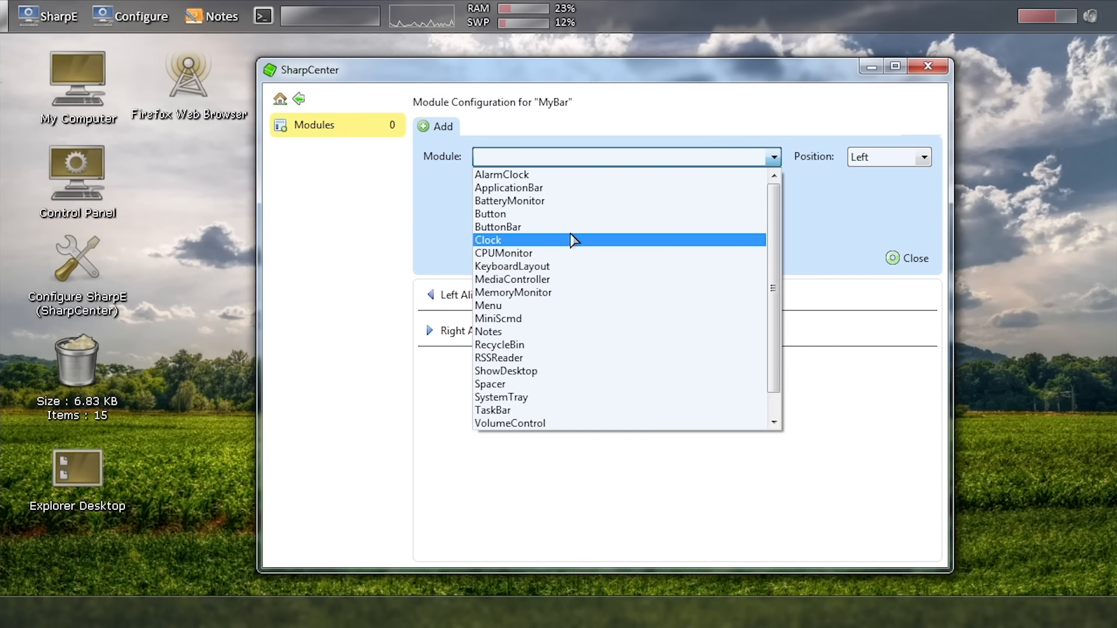
click(536, 176)
click(843, 258)
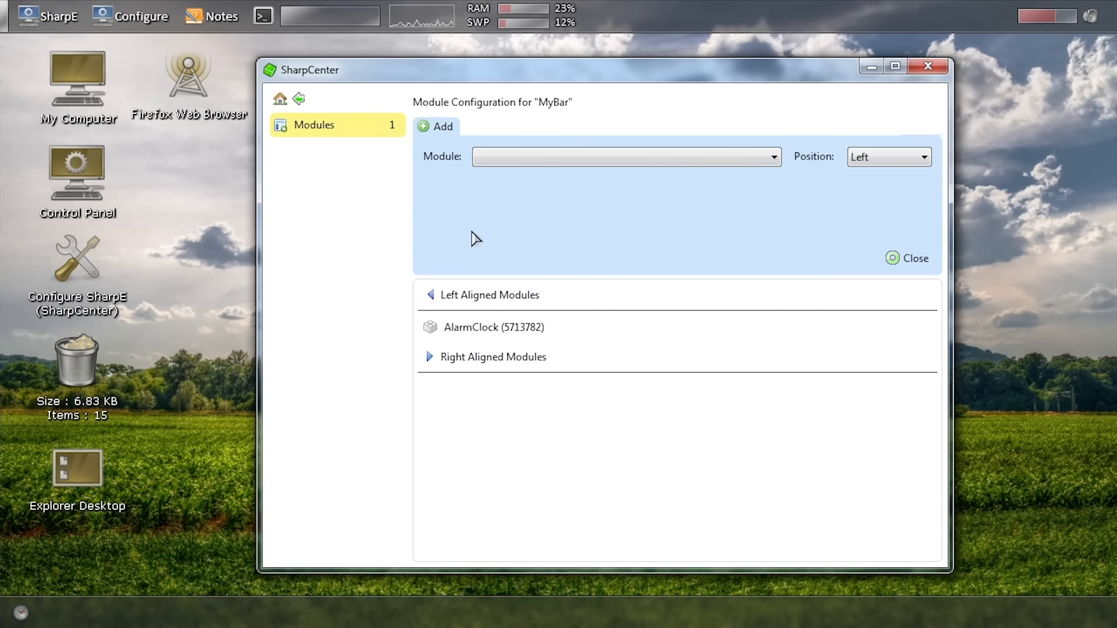
click(582, 157)
click(512, 252)
click(838, 258)
Add the KeyboardLayout, Menu and Weather modules to MyBar with Left position
click(589, 156)
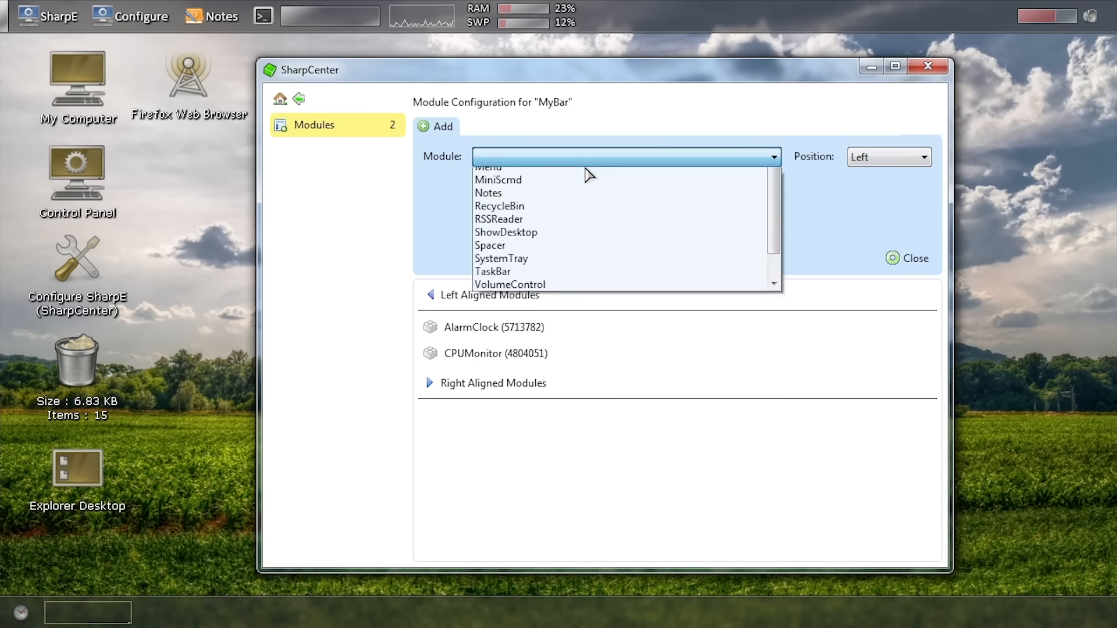
click(541, 266)
click(838, 257)
click(585, 158)
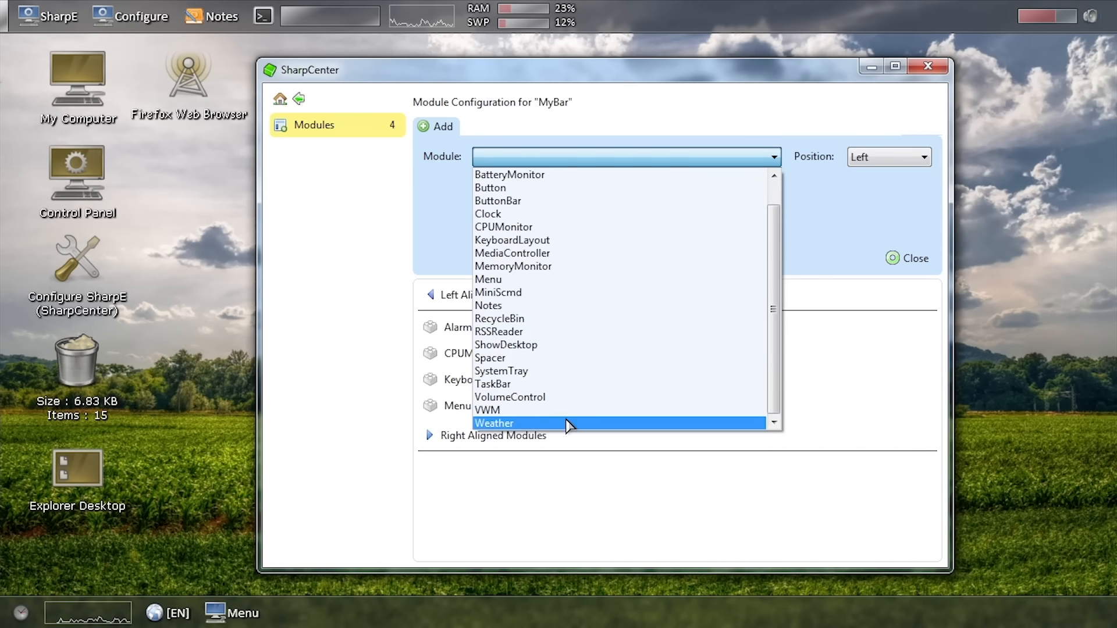
click(566, 424)
click(843, 258)
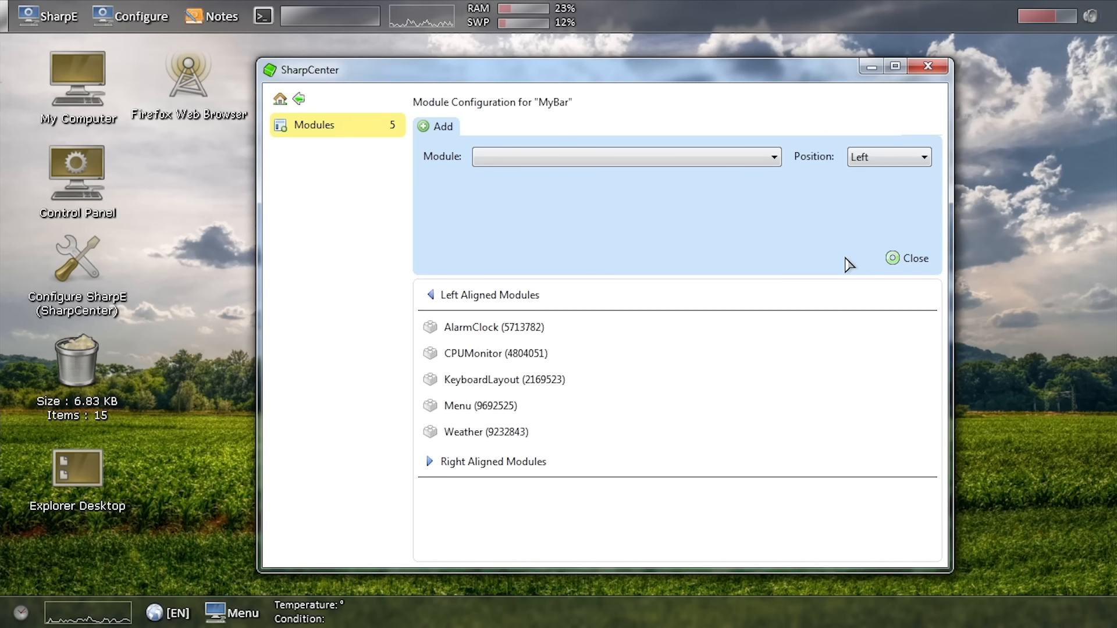
mouse_move(354, 596)
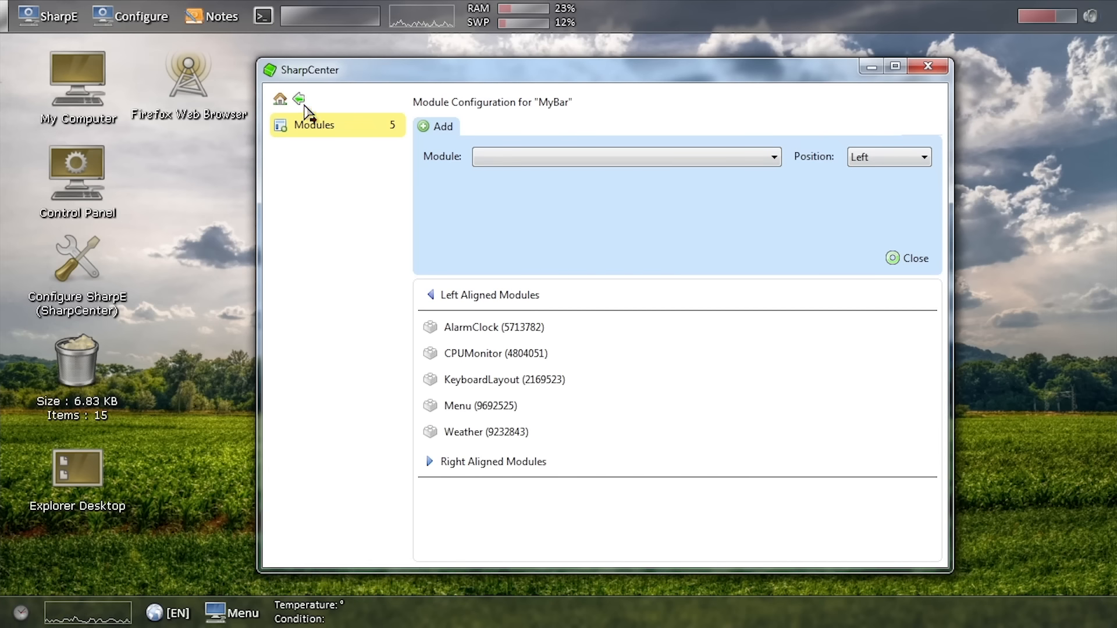
Return to the SharpCenter home page, open the desktop object configuration and add a Weather object
click(300, 100)
click(300, 100)
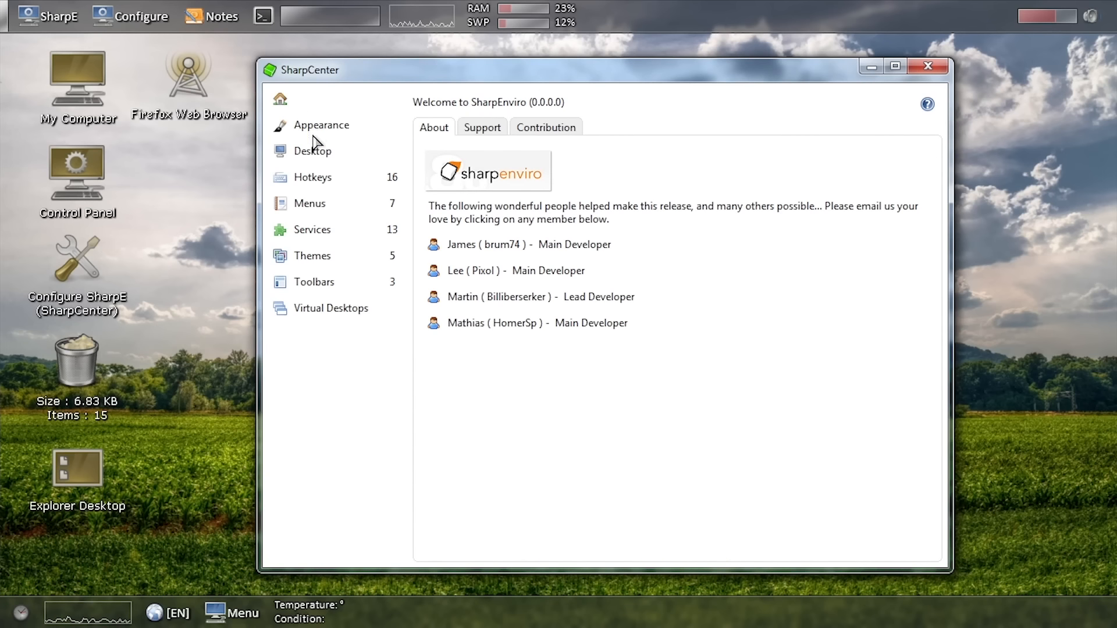
click(325, 149)
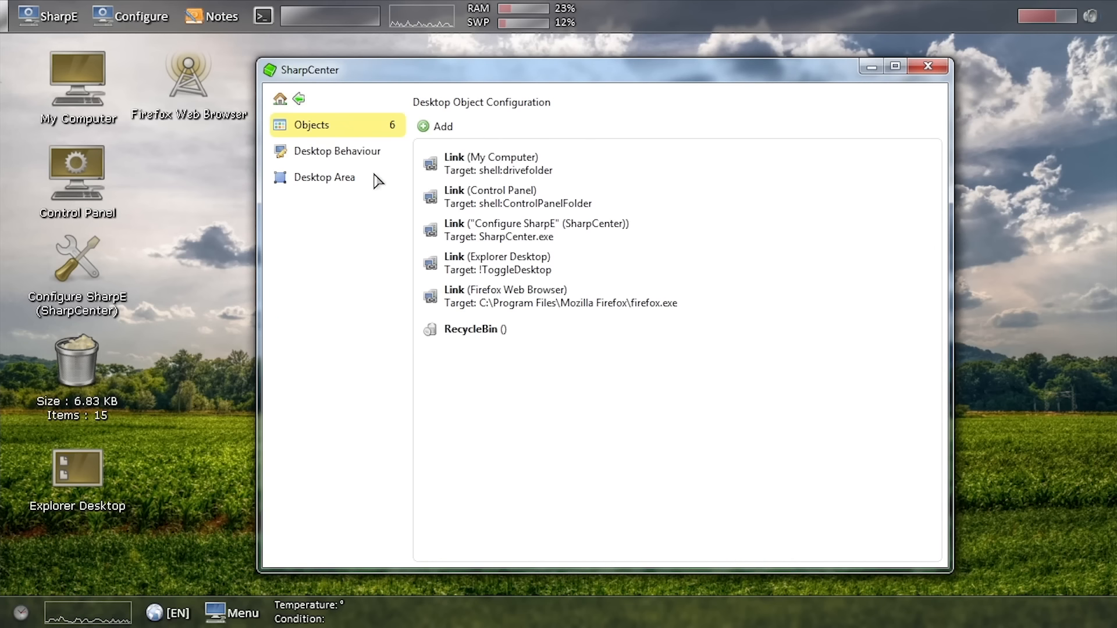
click(441, 128)
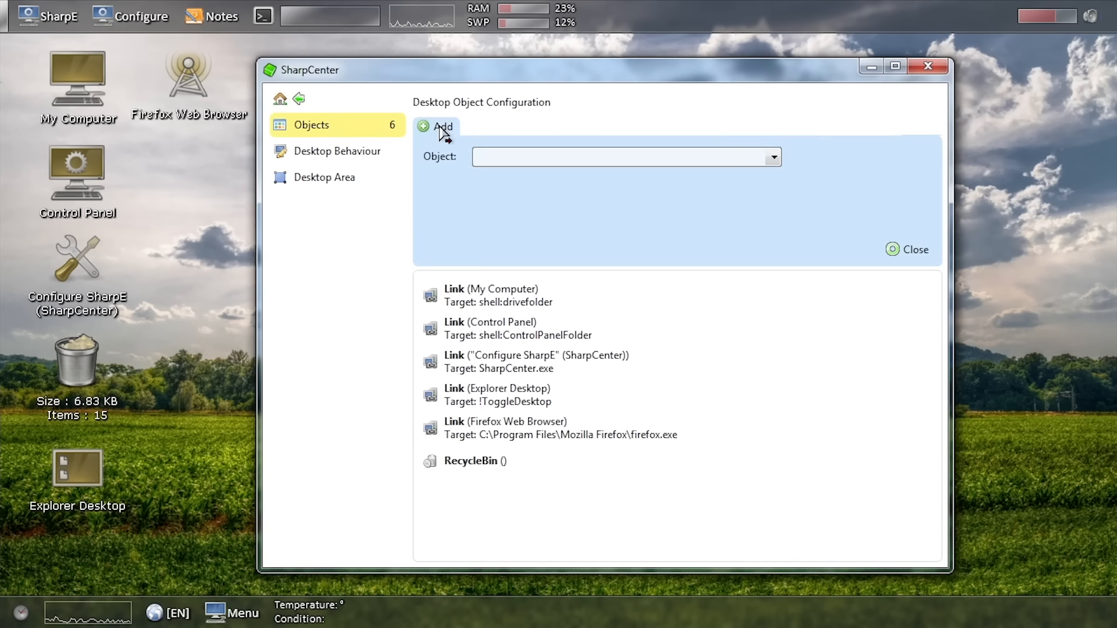
click(612, 160)
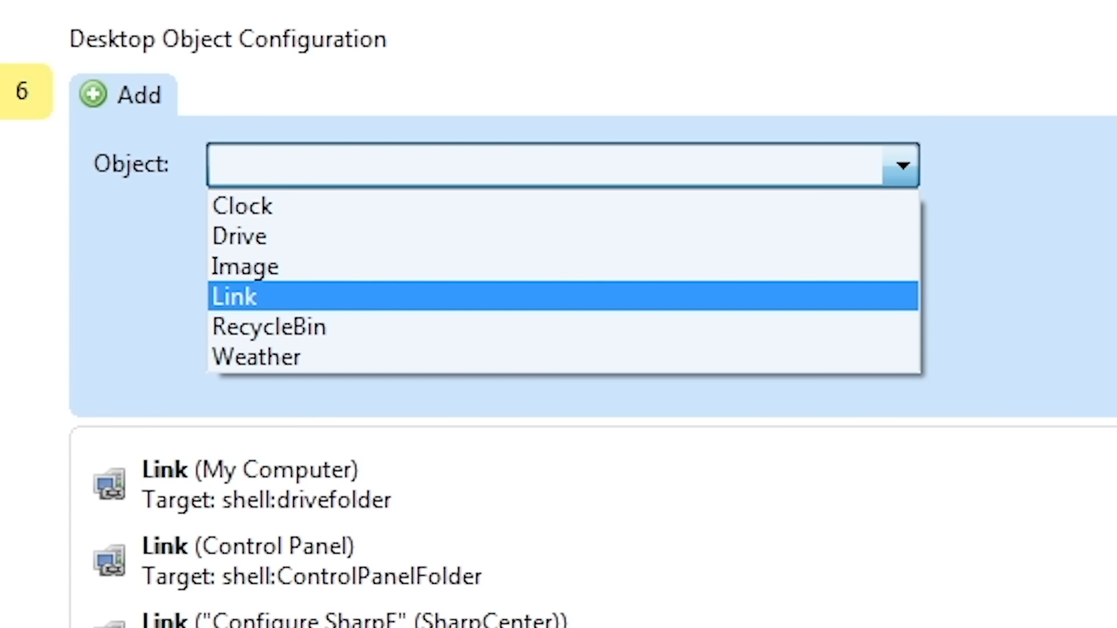
click(224, 357)
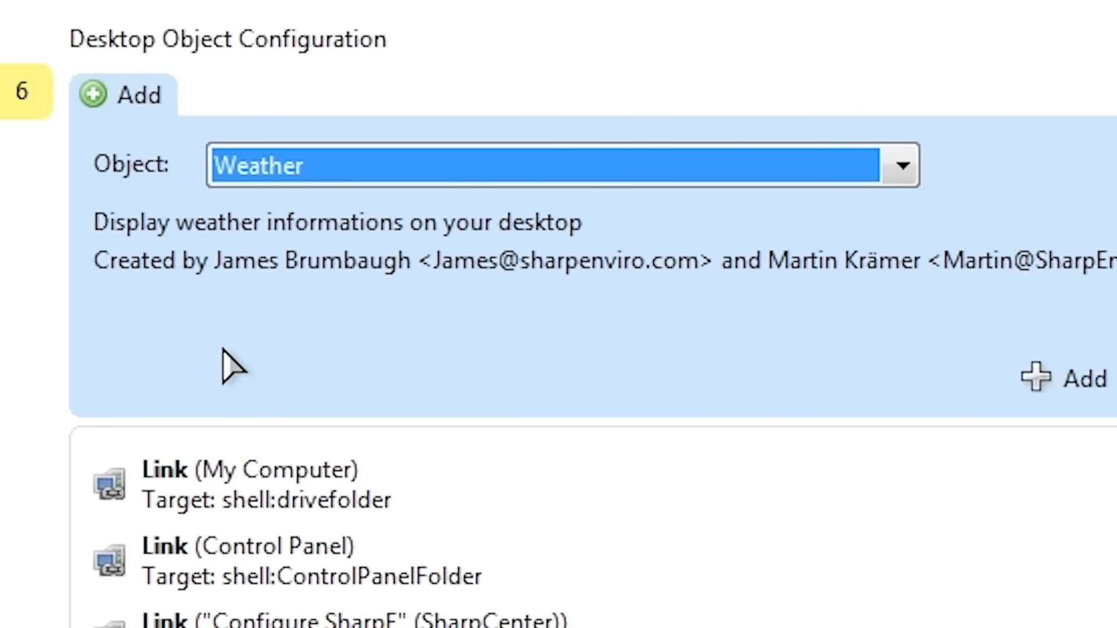
click(1094, 380)
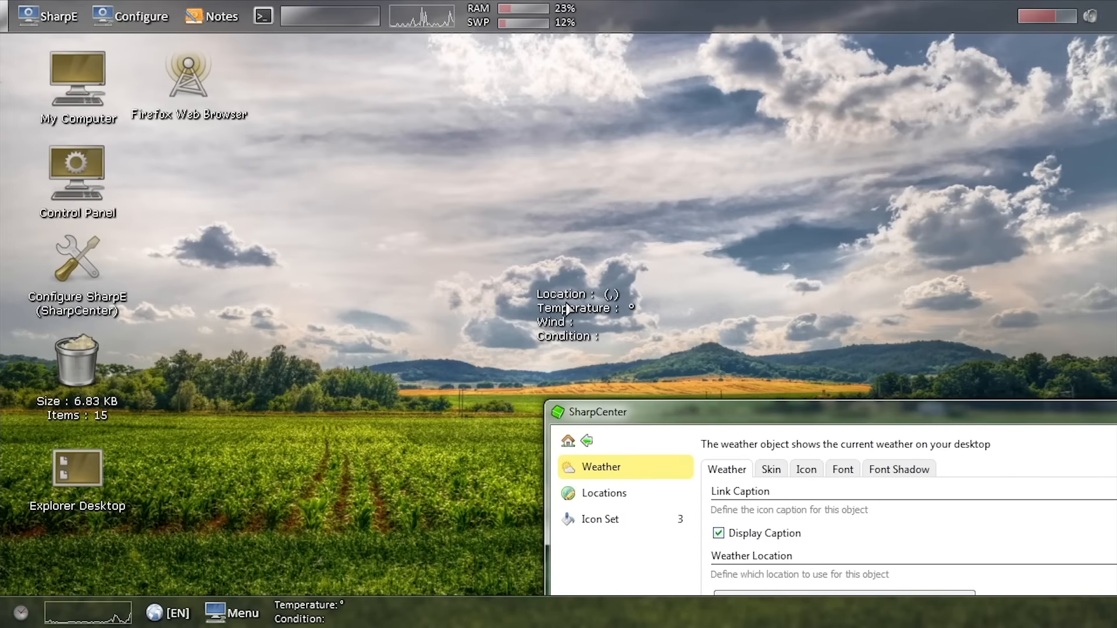
Move the new weather object beside the Firefox Web Browser icon, and check its selectable weather locations in the repositioned SharpCenter window
drag(582, 309, 382, 90)
drag(749, 416, 560, 162)
click(593, 350)
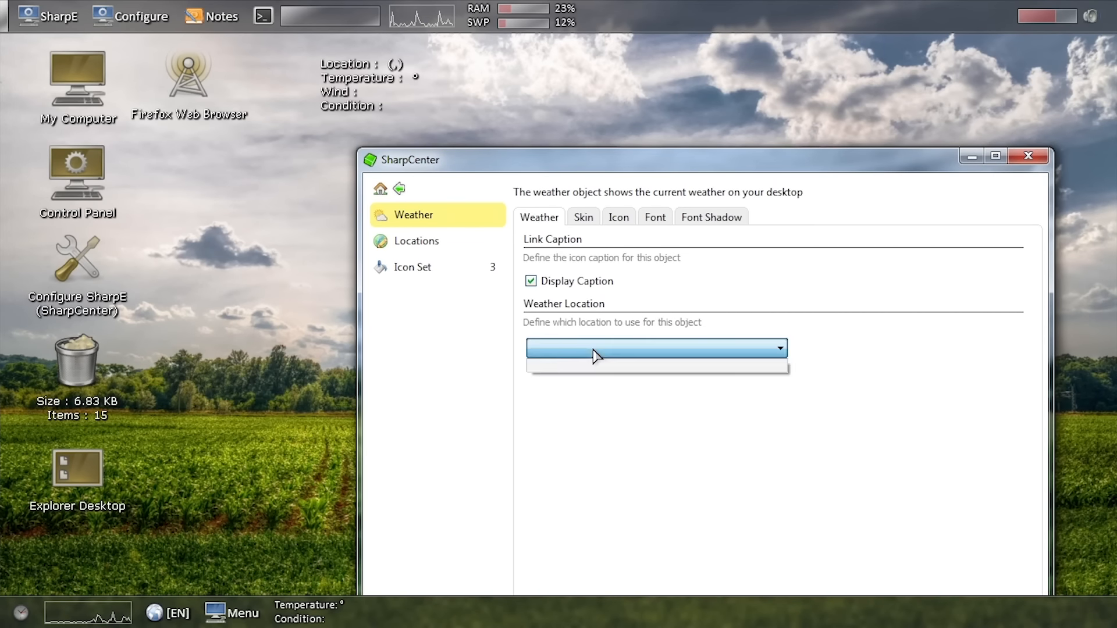
click(611, 324)
Open the weather locations configuration and bring up the form for adding a location
drag(643, 170, 735, 86)
click(518, 166)
click(633, 133)
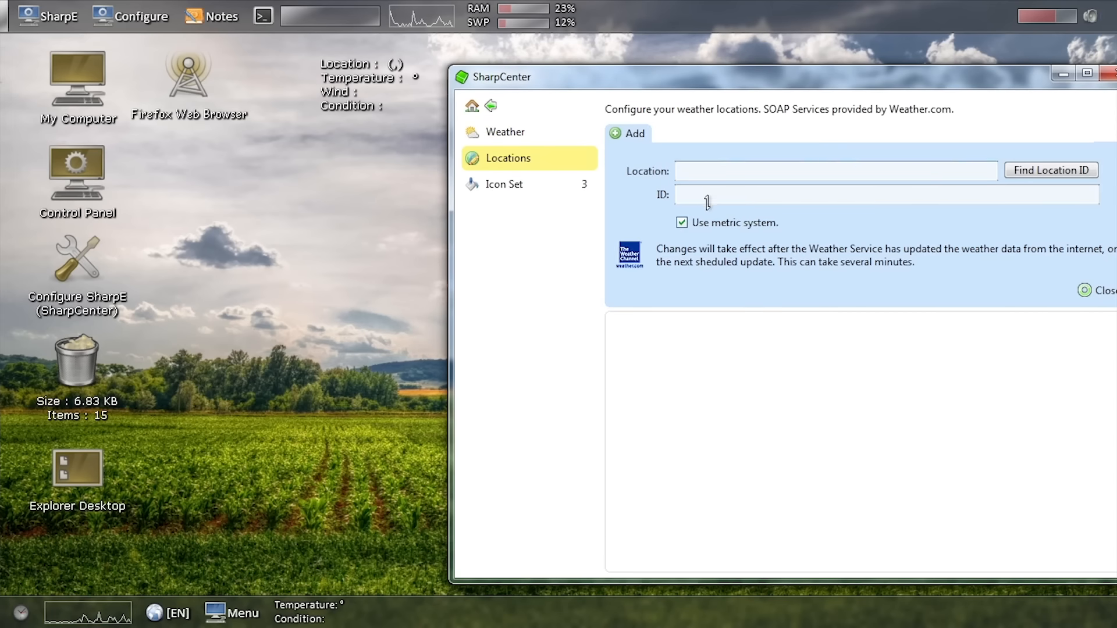
click(710, 198)
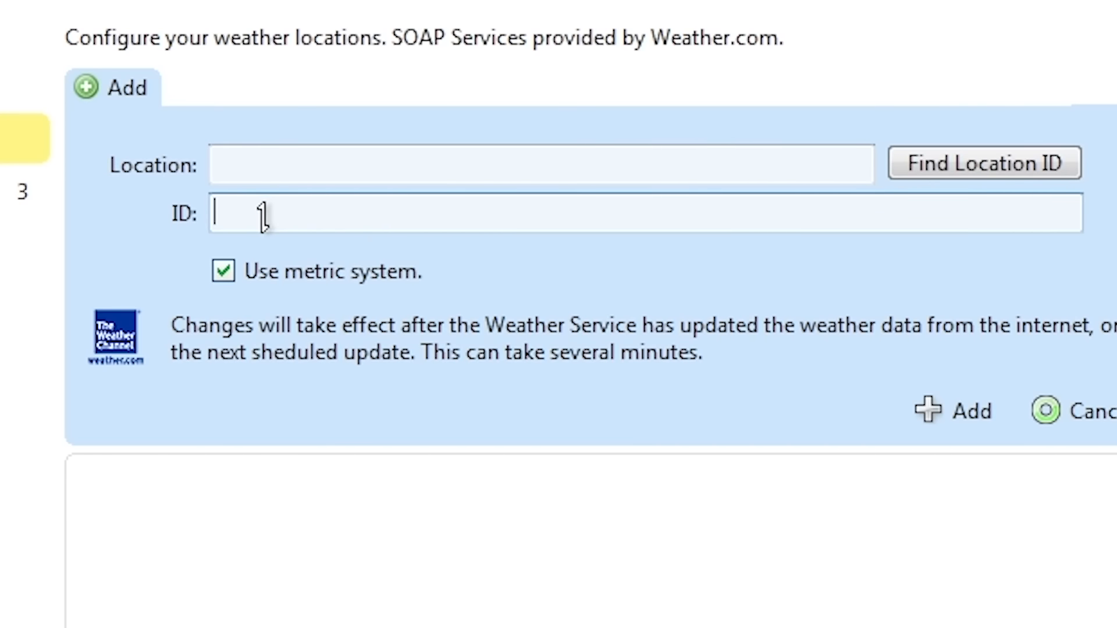
text(GM)
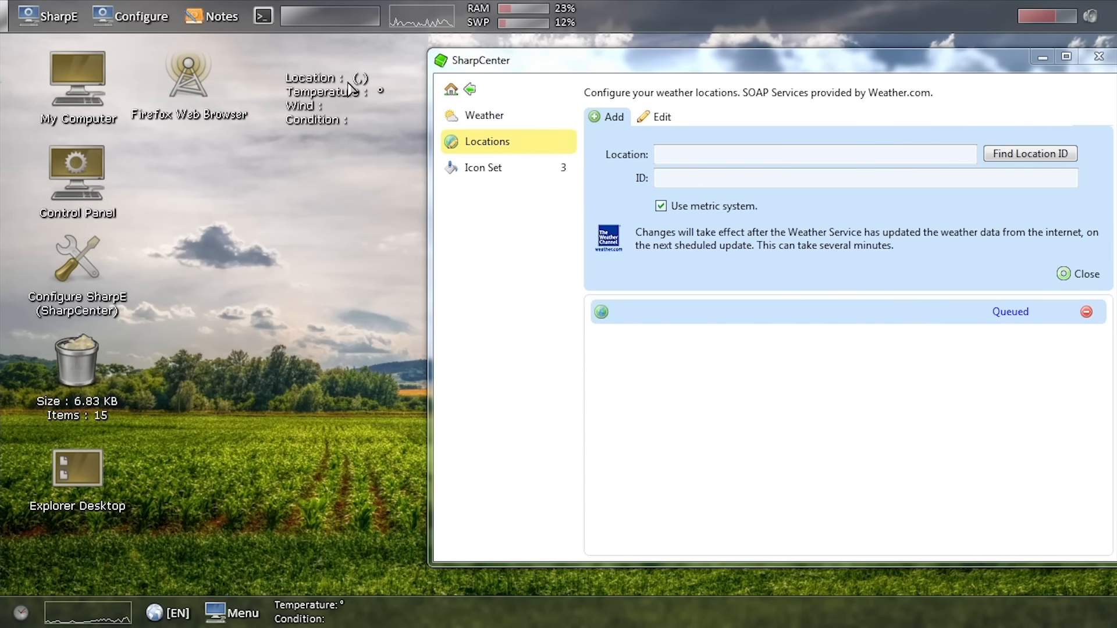
click(952, 321)
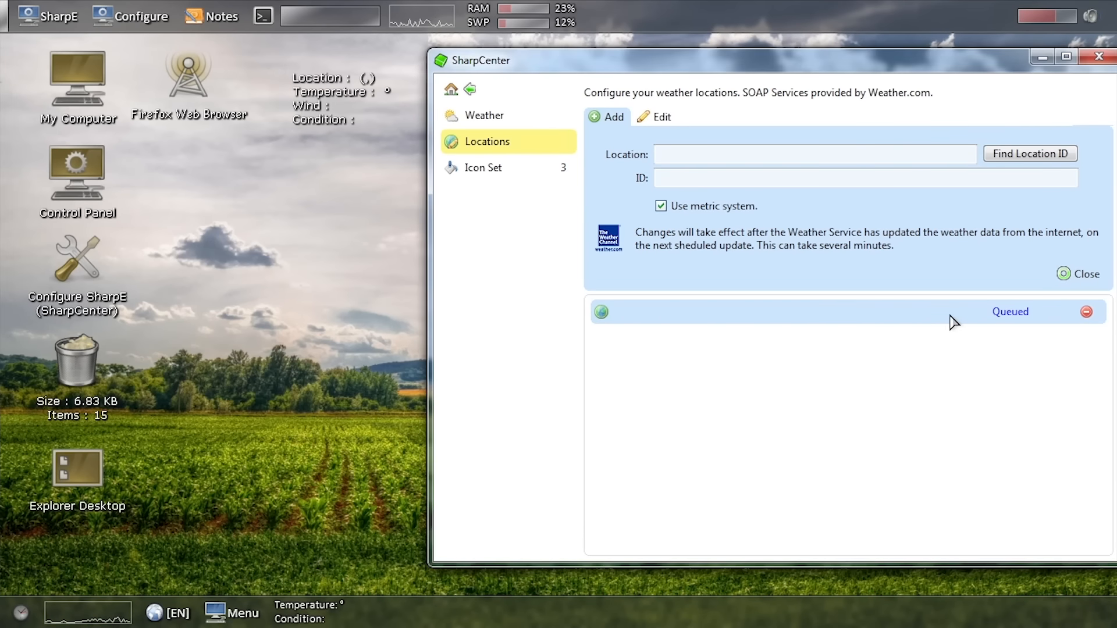
click(601, 313)
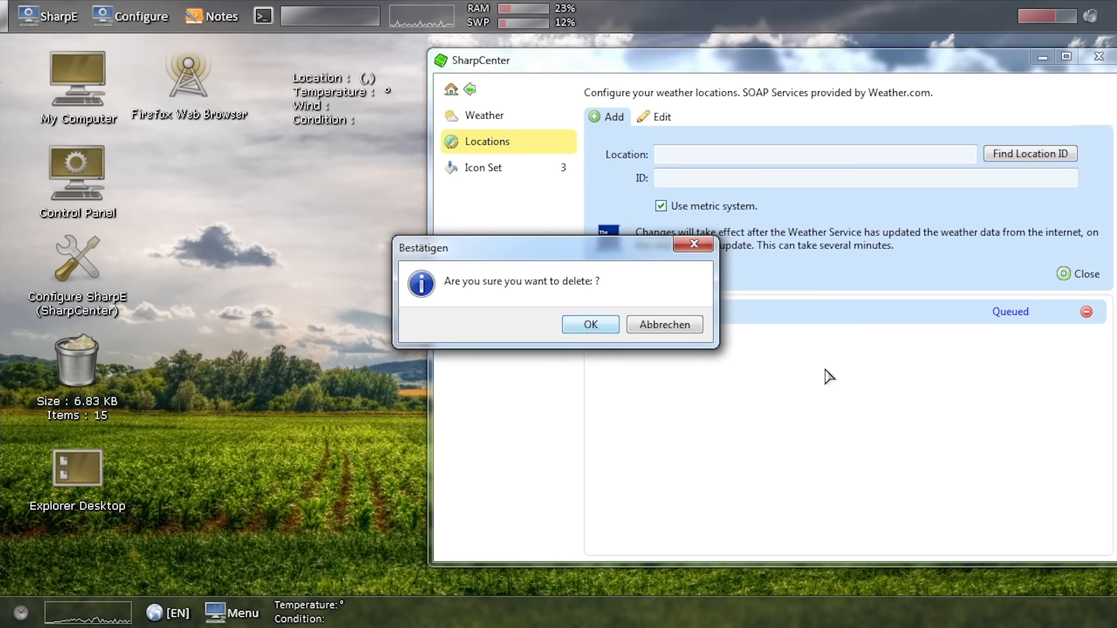
click(601, 326)
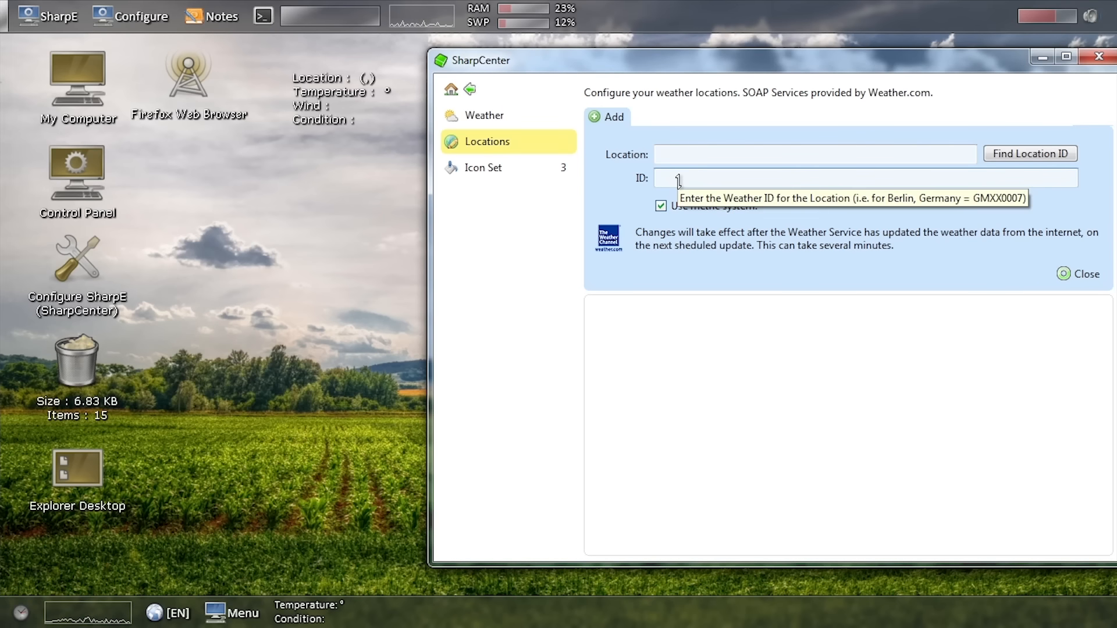
Add the weather location Berlin, Germany with the ID GMXX0007, keeping the metric system
text(GMXX0007)
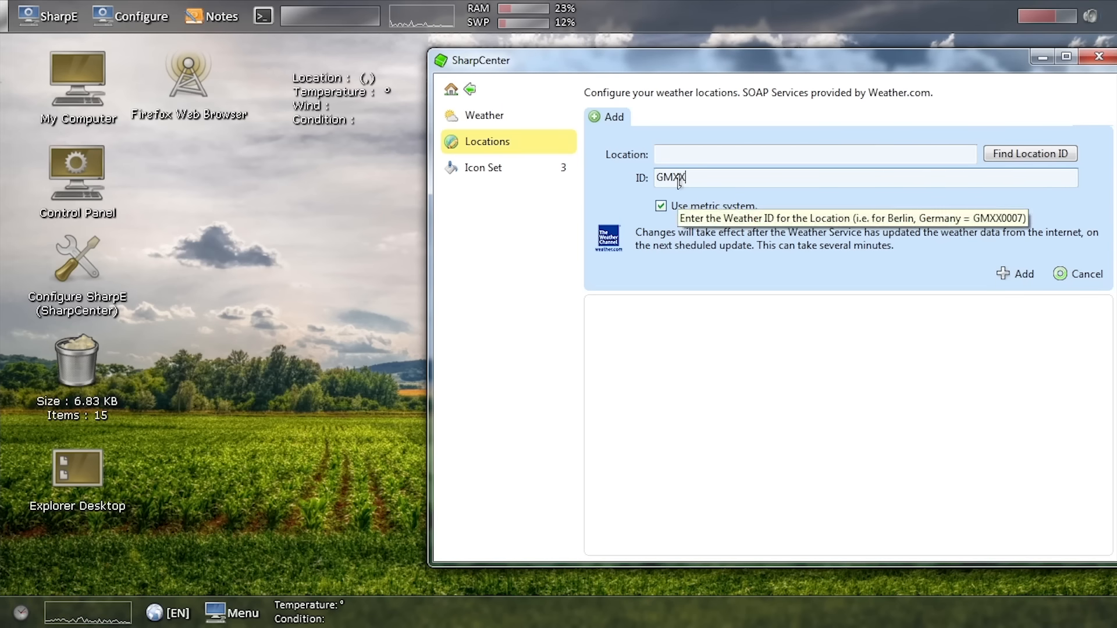
click(678, 156)
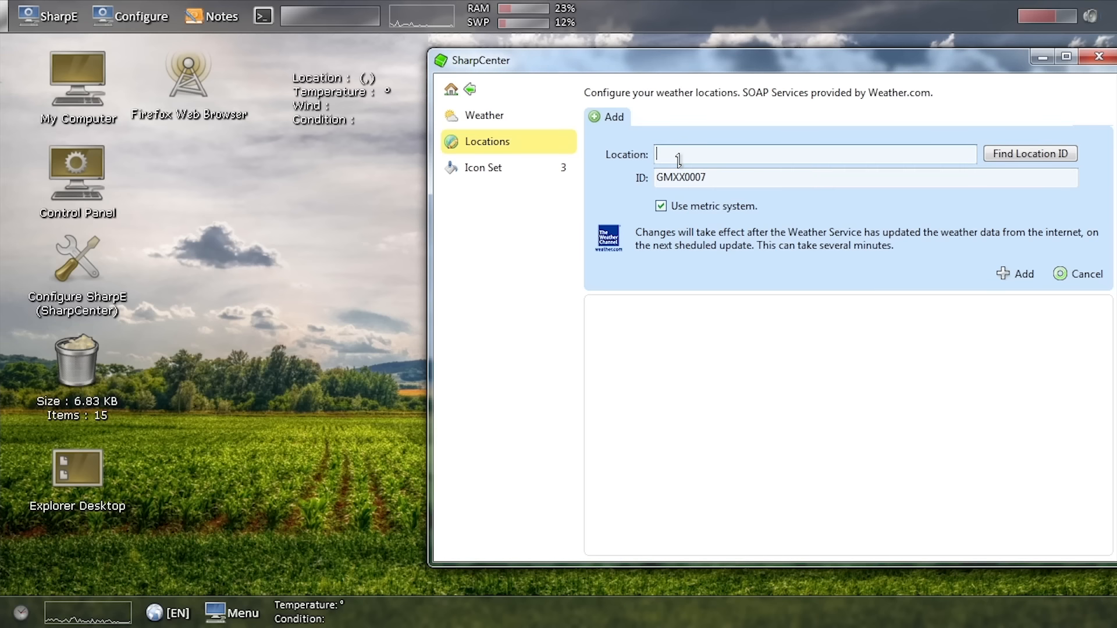
text(Berl)
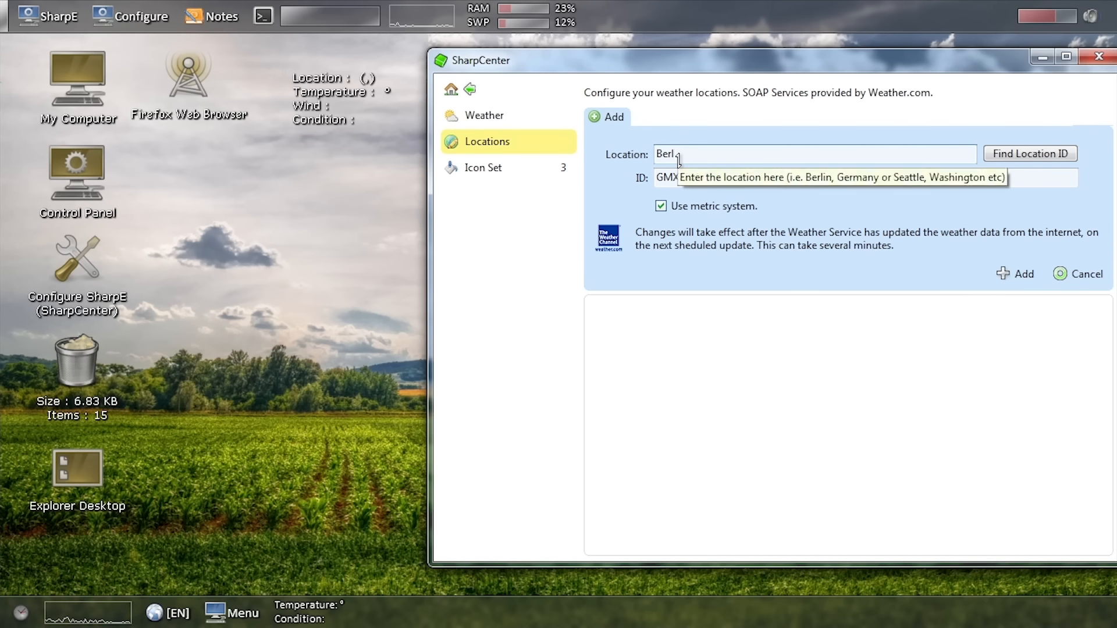
text(in, Germany)
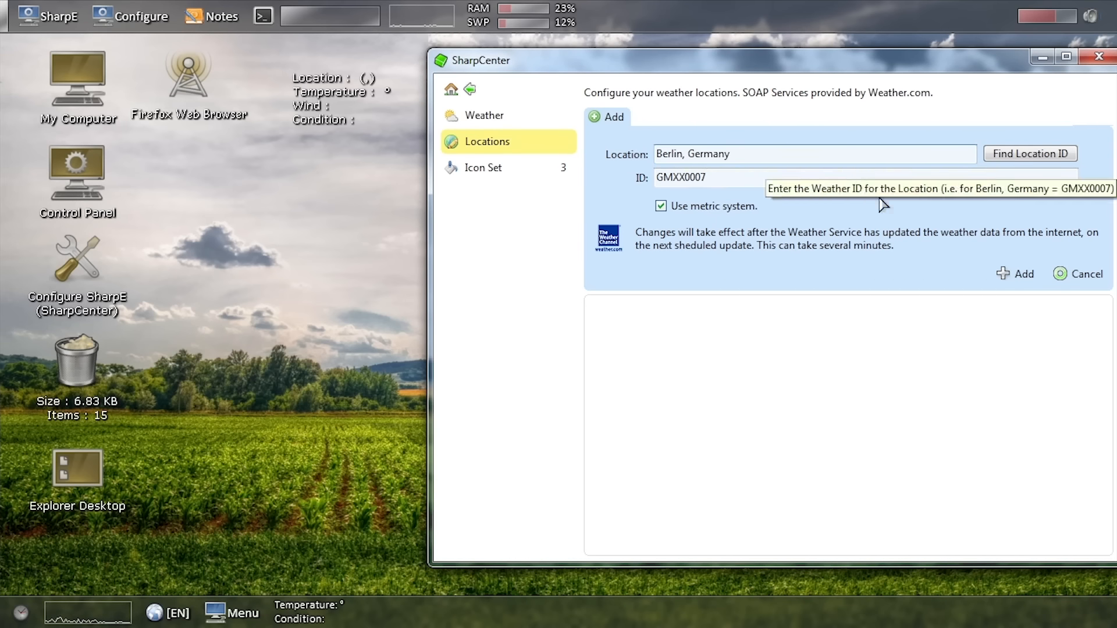
click(1016, 274)
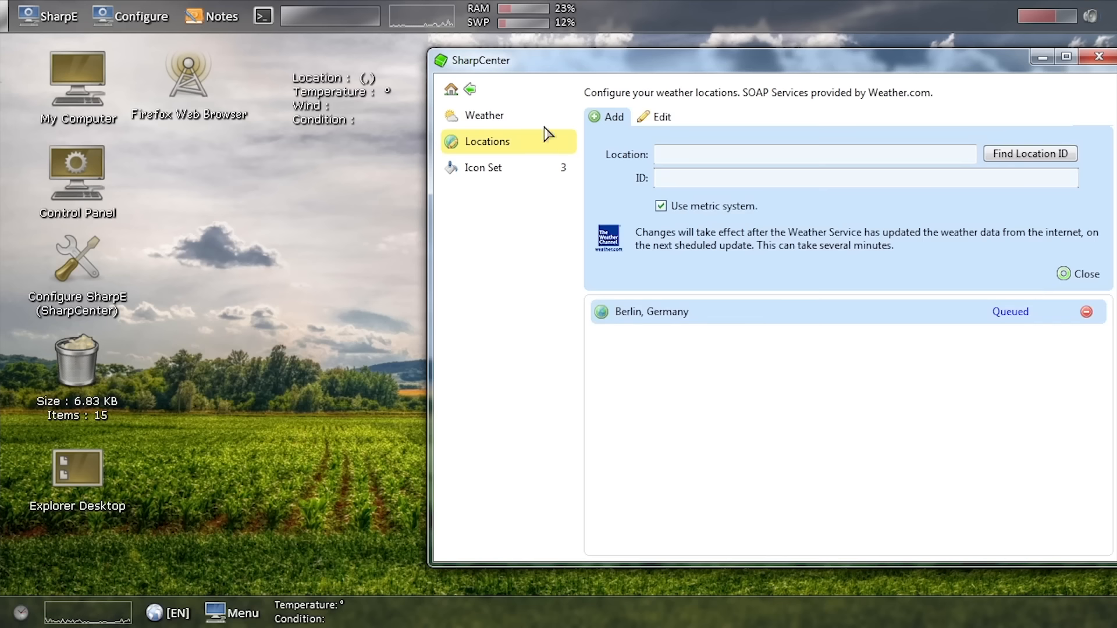
Set the desktop weather object's location to Berlin, Germany
click(518, 117)
click(641, 249)
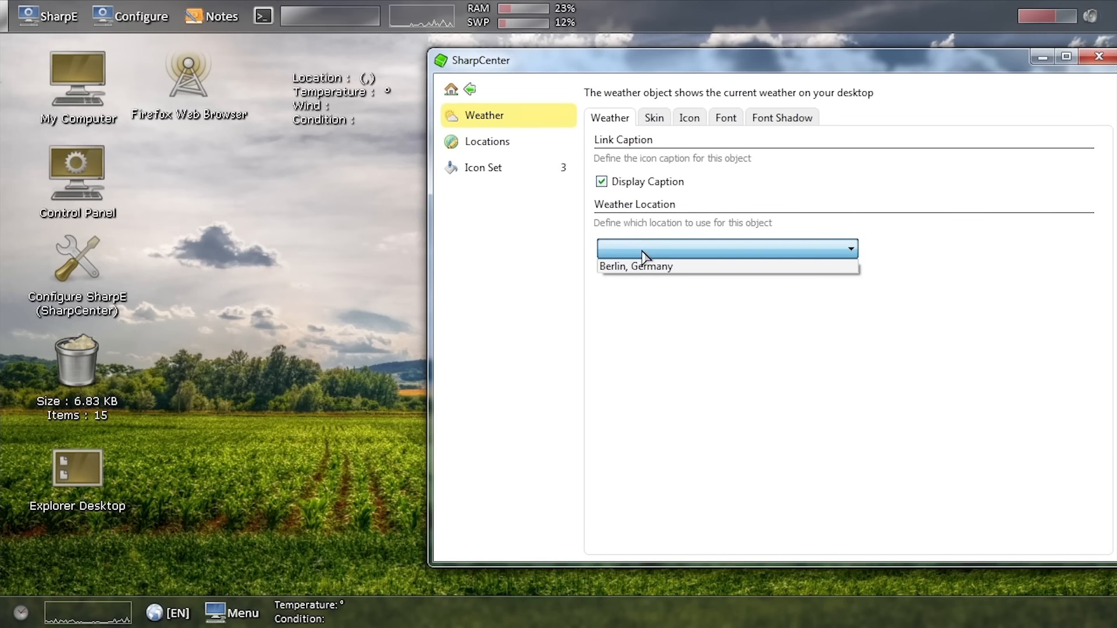
click(644, 267)
click(1021, 548)
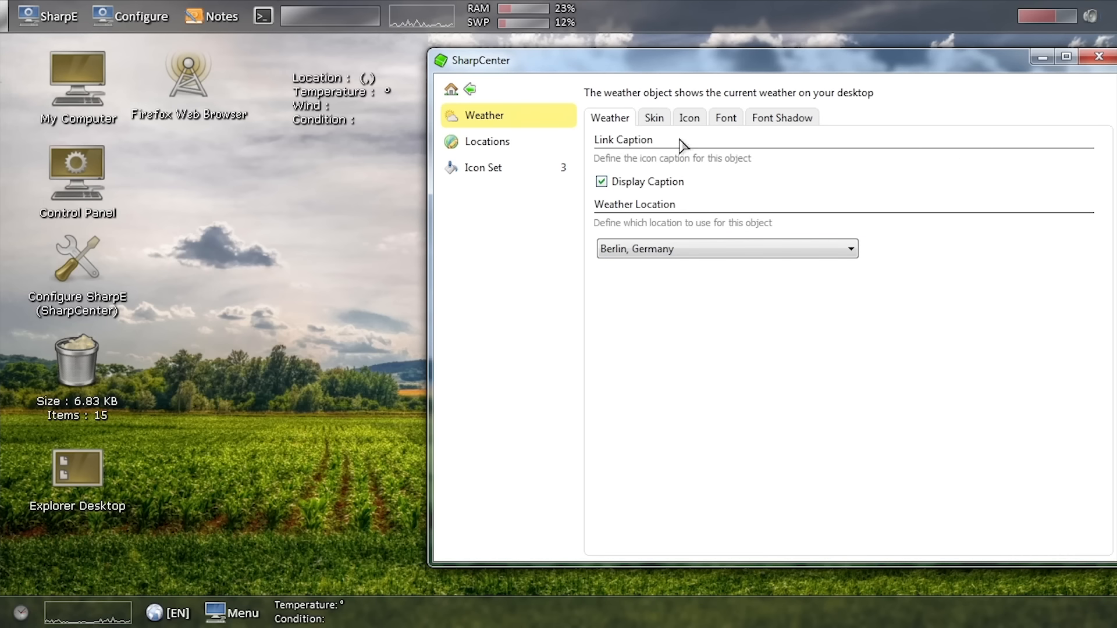
Look through the weather object's locations and icon set, and its skin, icon, font and font shadow options
right_click(332, 95)
click(404, 195)
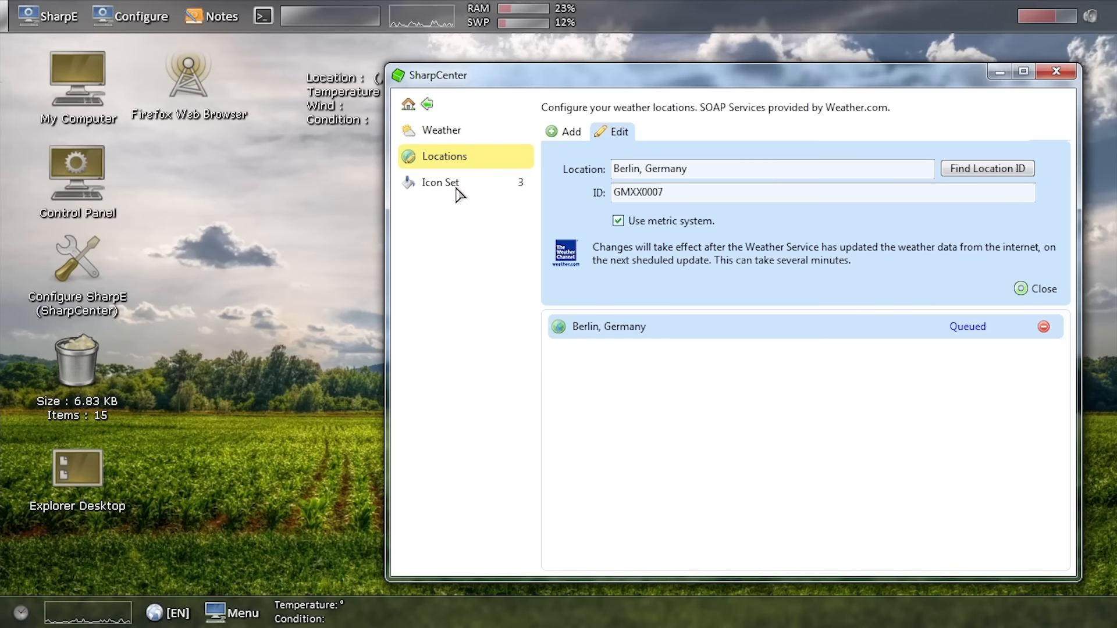
click(457, 187)
click(457, 133)
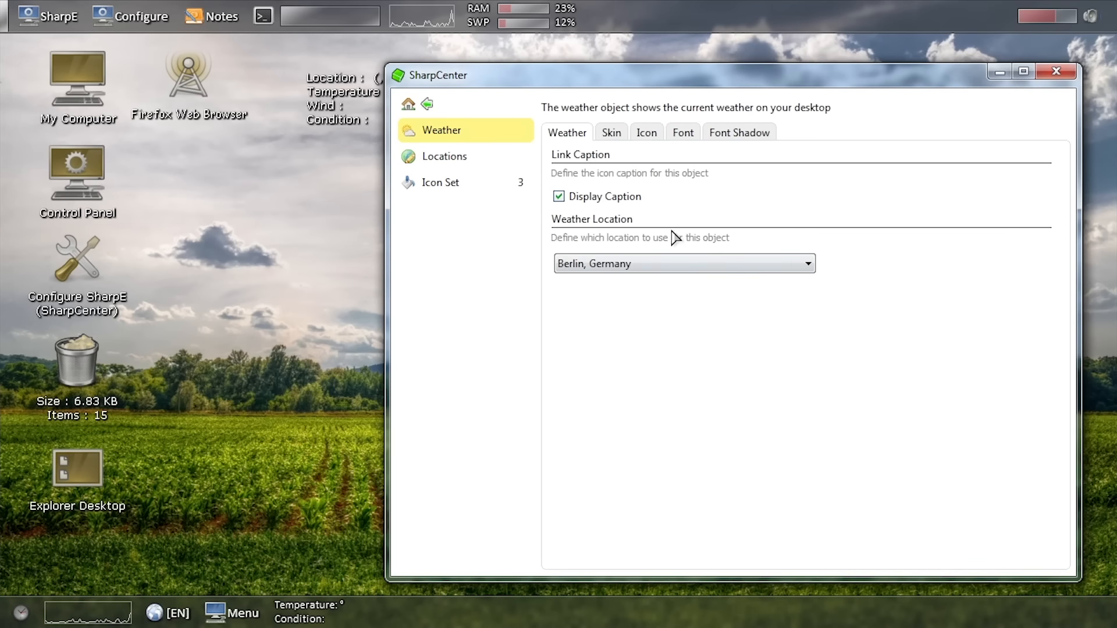
click(622, 139)
click(652, 136)
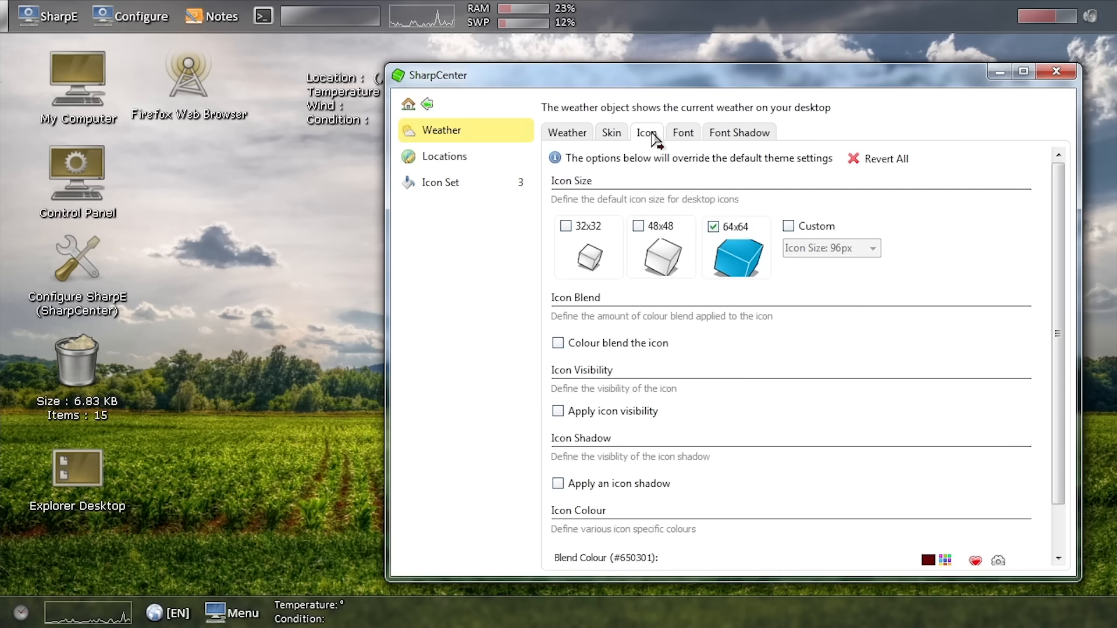
click(687, 138)
click(751, 139)
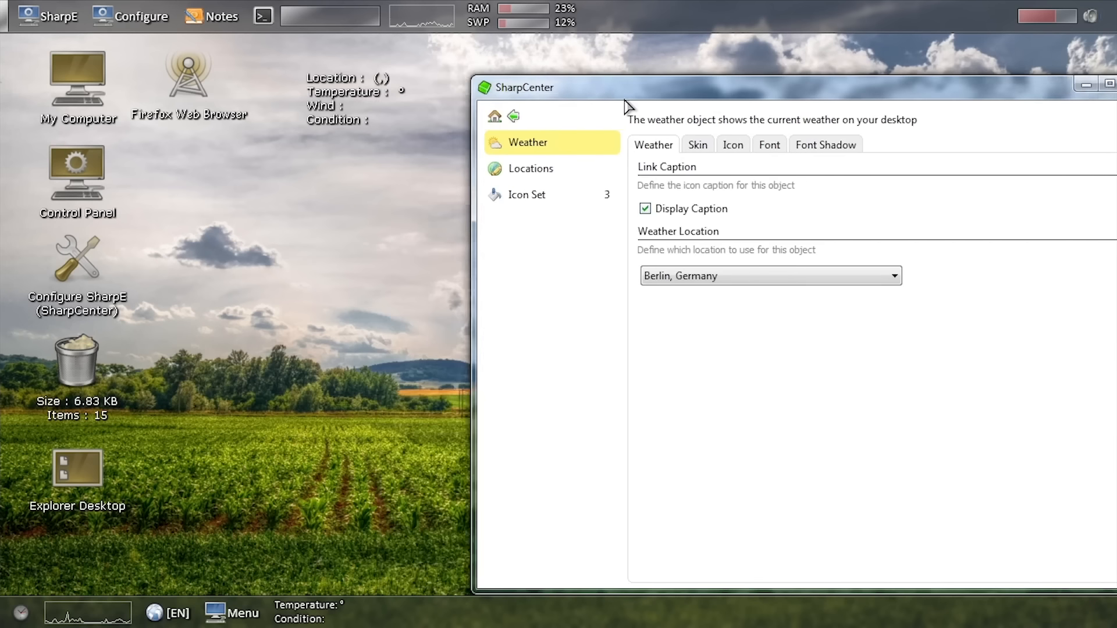
Check the Berlin, Germany entry in the weather locations and shift the weather object slightly closer to the Firefox Web Browser icon
drag(625, 98, 560, 83)
click(493, 163)
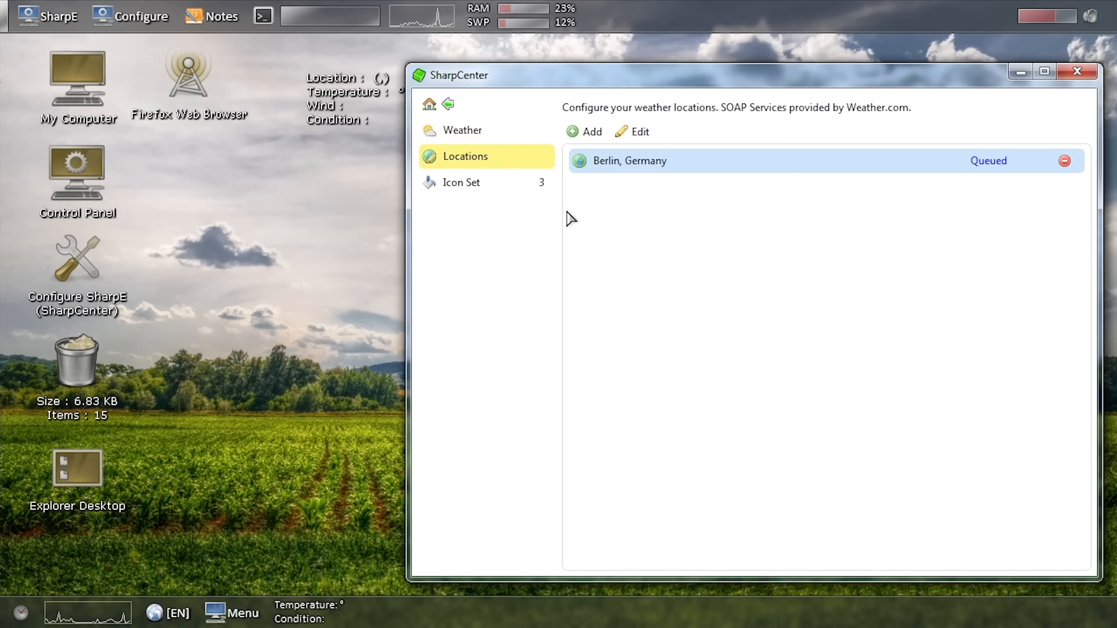
drag(466, 80, 461, 80)
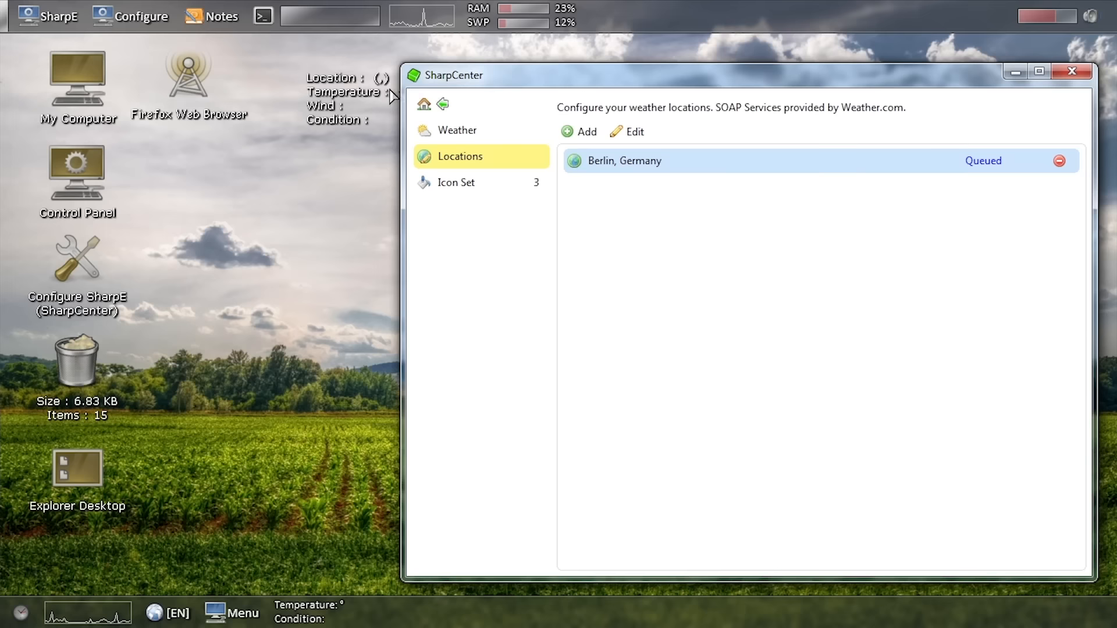
drag(364, 86, 329, 72)
click(443, 104)
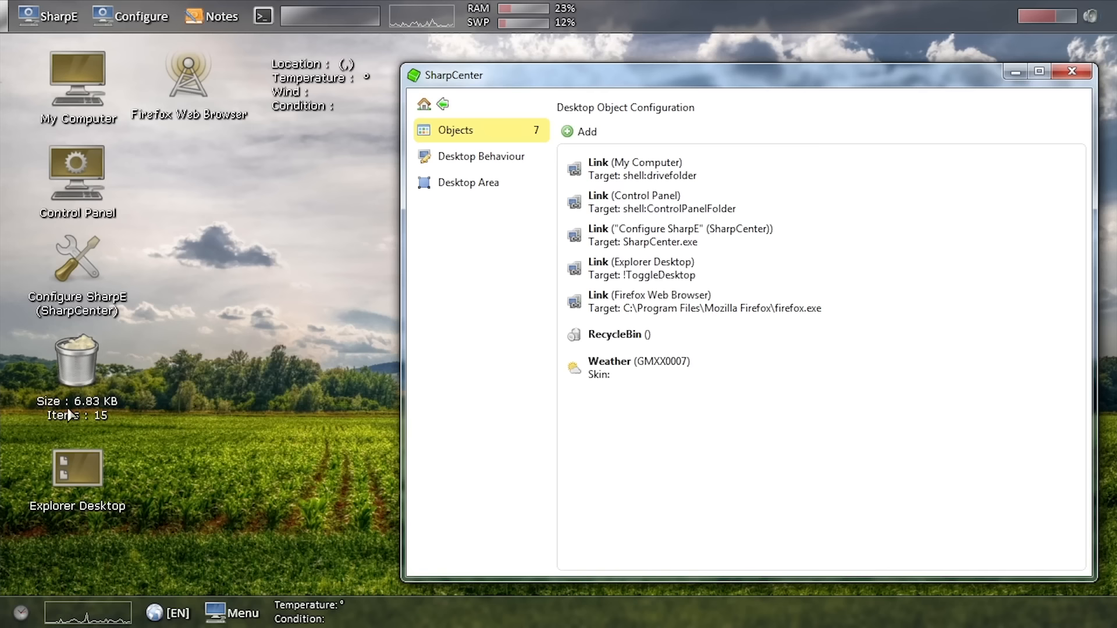
View the Recycle Bin's contents from its desktop object and close the window
double_click(83, 375)
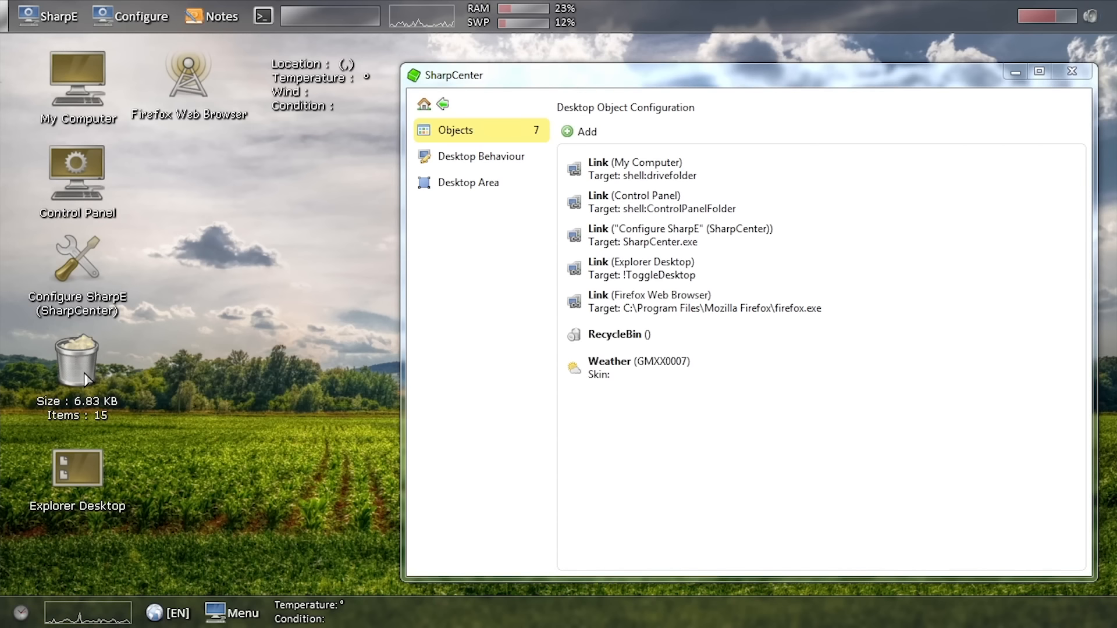
click(917, 82)
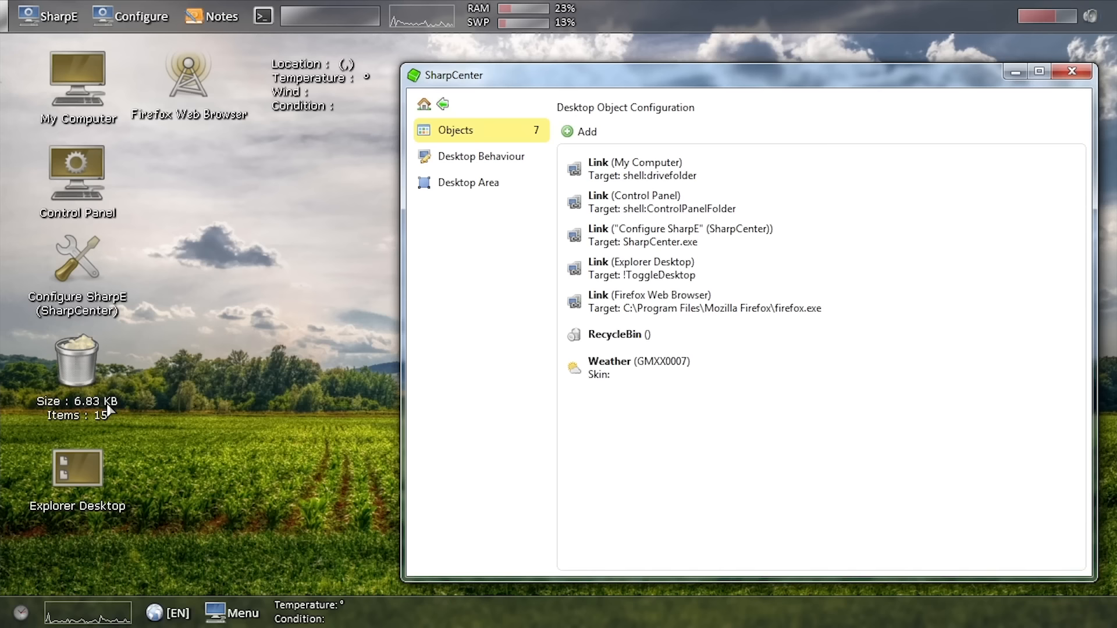
double_click(82, 407)
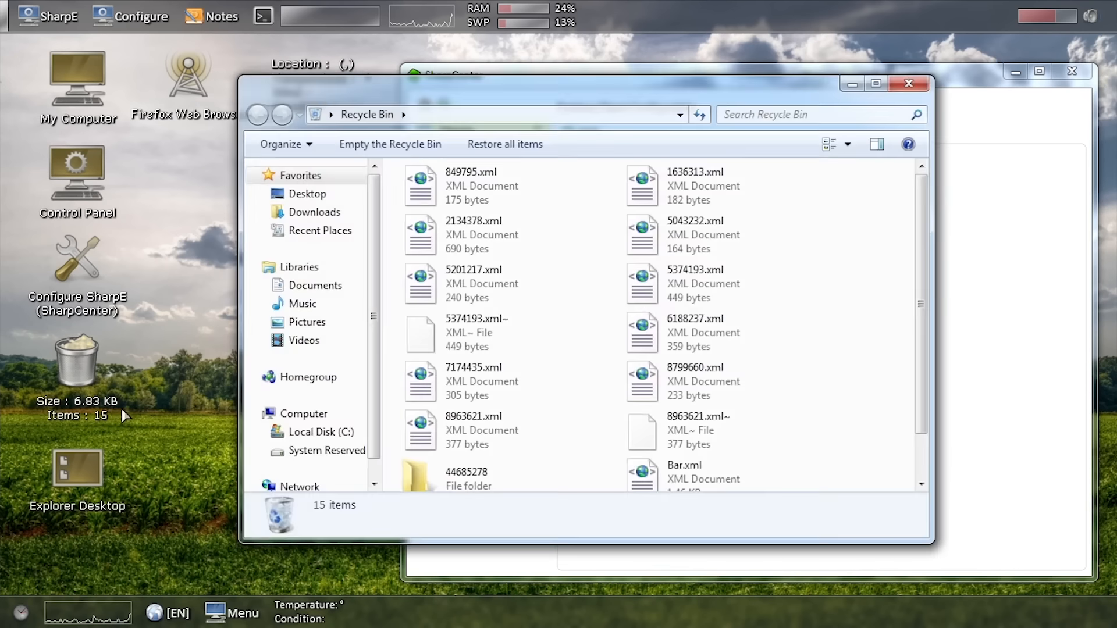
click(910, 84)
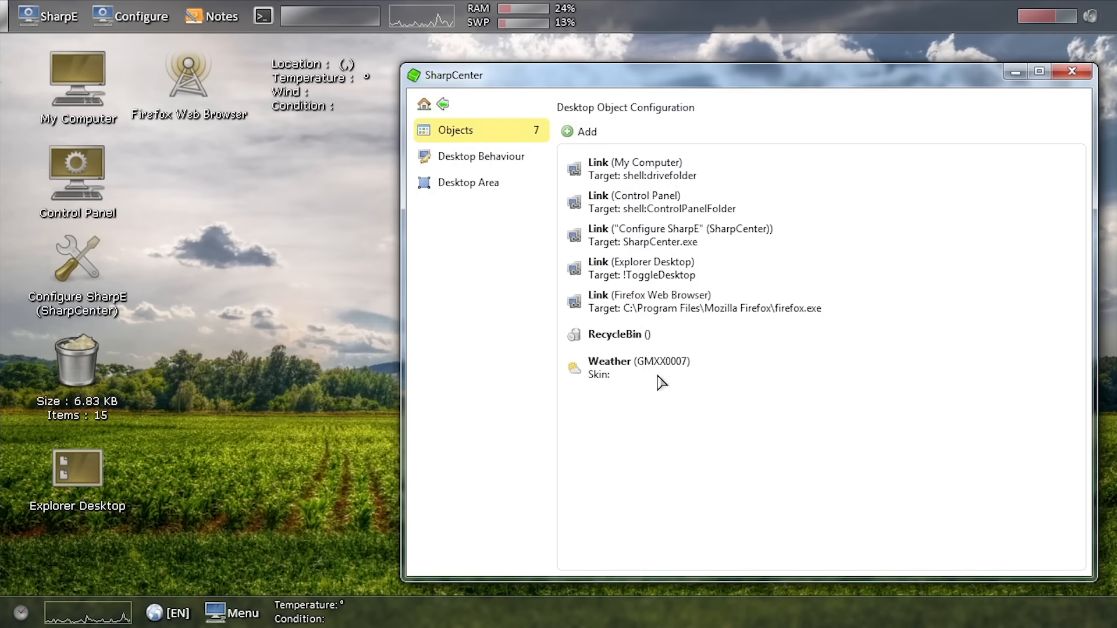
Add an Image object to the desktop
click(585, 132)
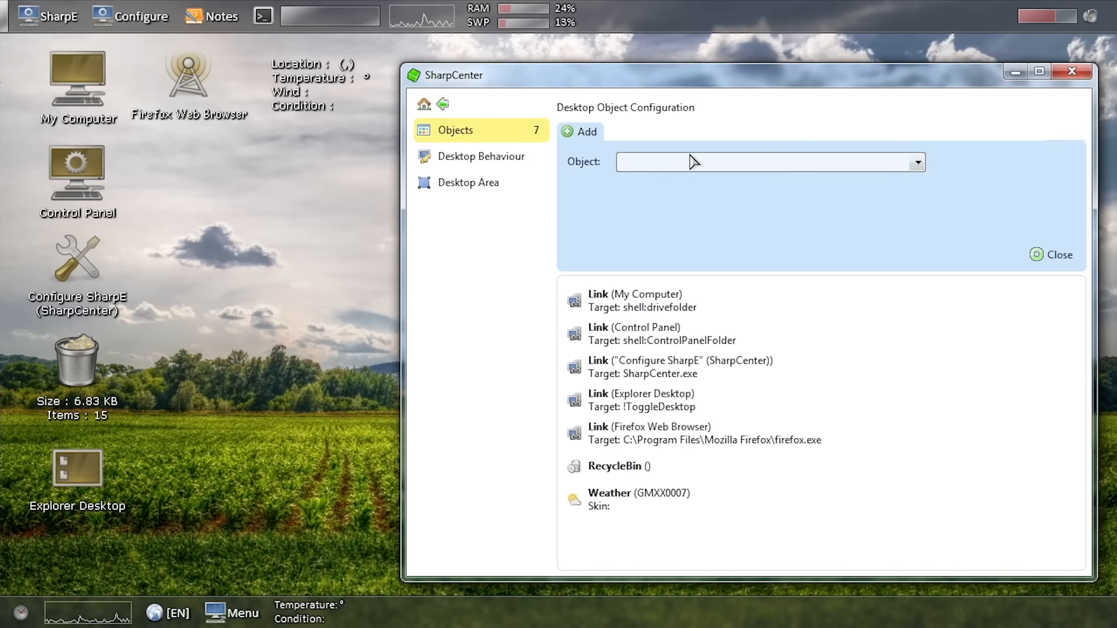
click(694, 161)
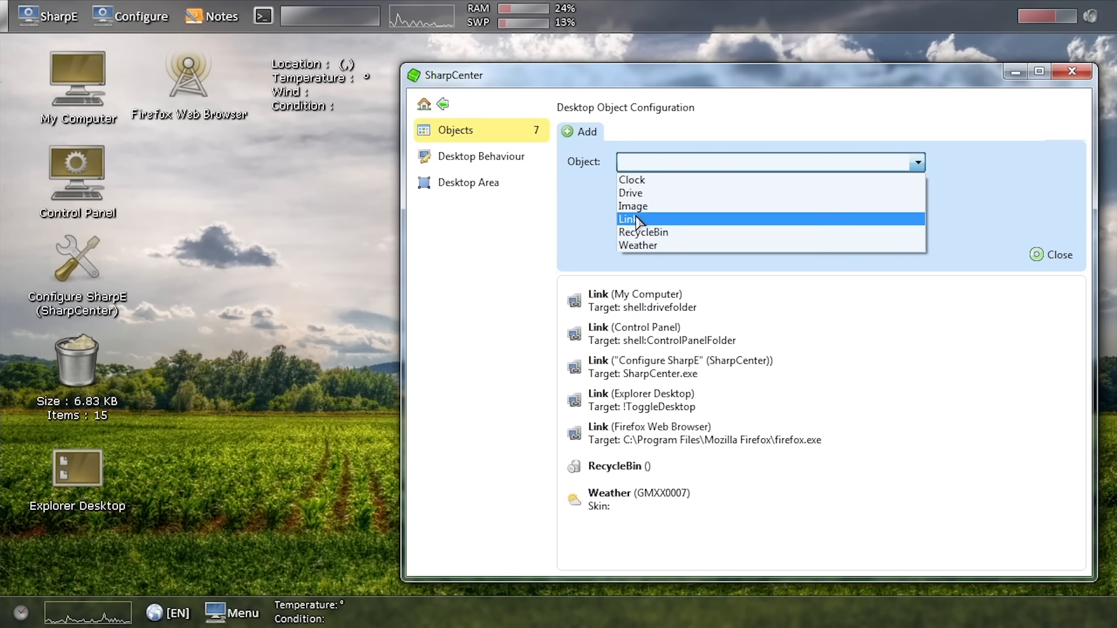
click(664, 207)
click(984, 257)
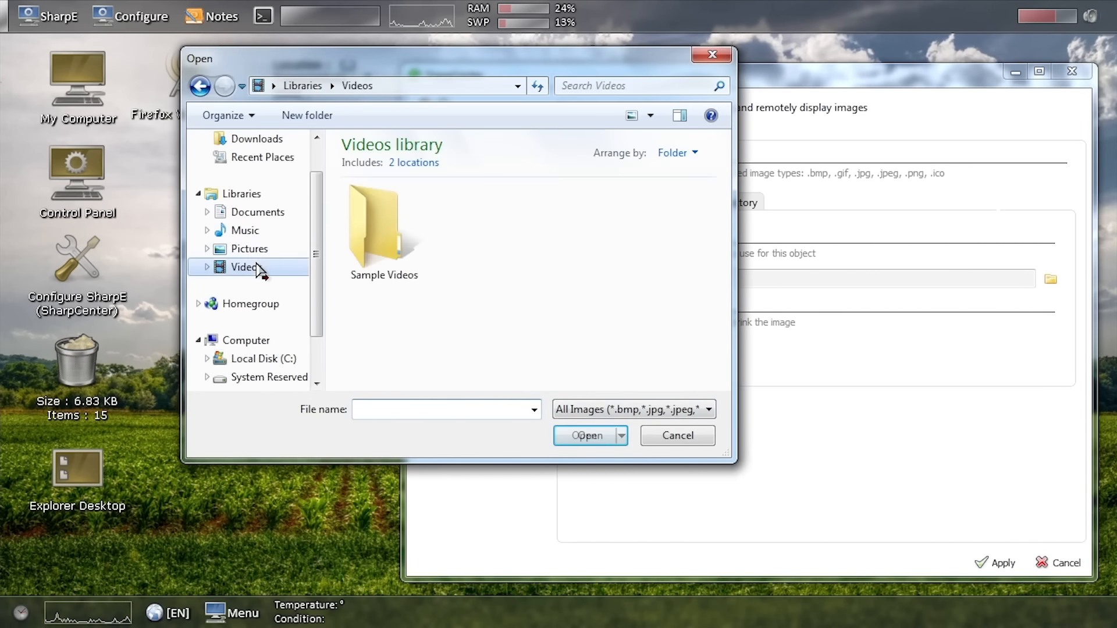
Load Desert.jpg from the Sample Pictures folder into the new Image object and apply it
click(245, 230)
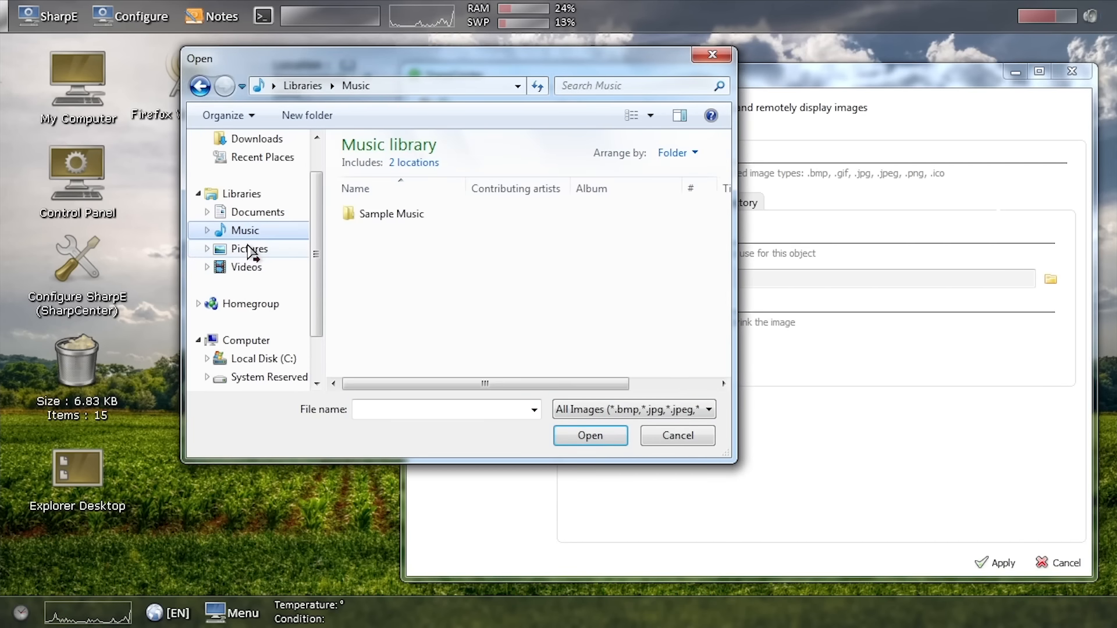
click(249, 249)
double_click(374, 232)
click(473, 256)
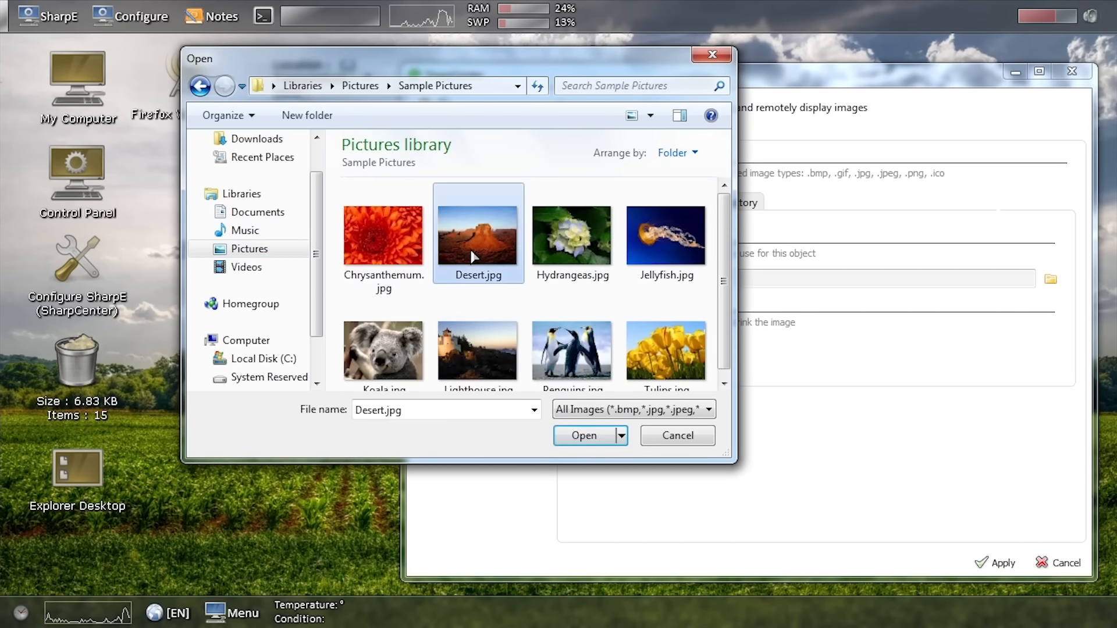
click(611, 442)
click(992, 565)
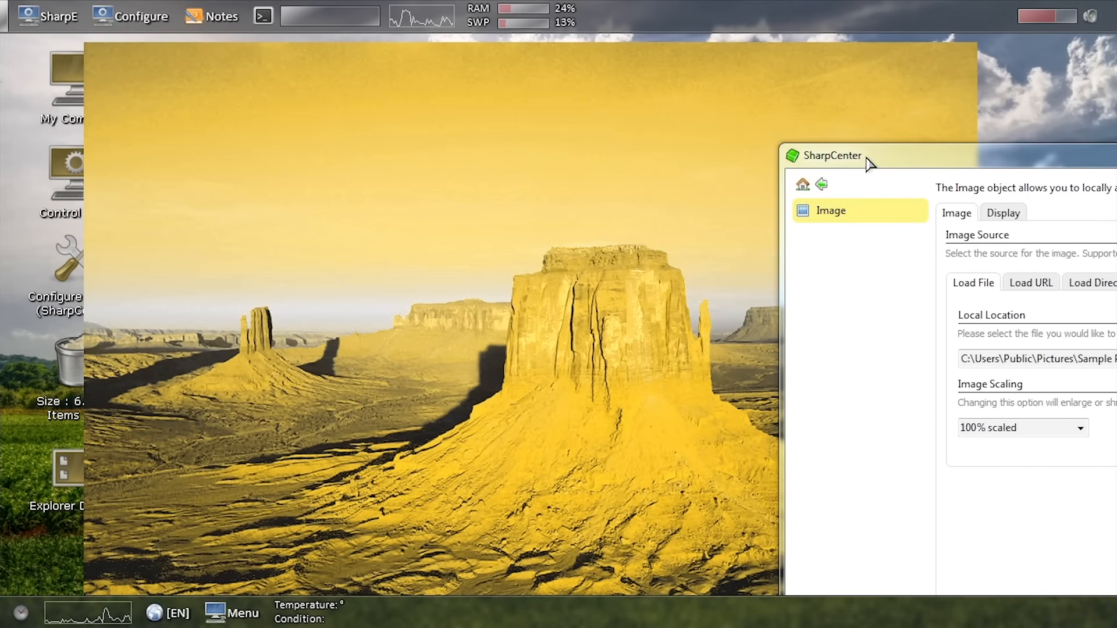
Examine the Image object's URL source, display blending and local file options, leaving the chosen picture as it is
drag(871, 165, 522, 97)
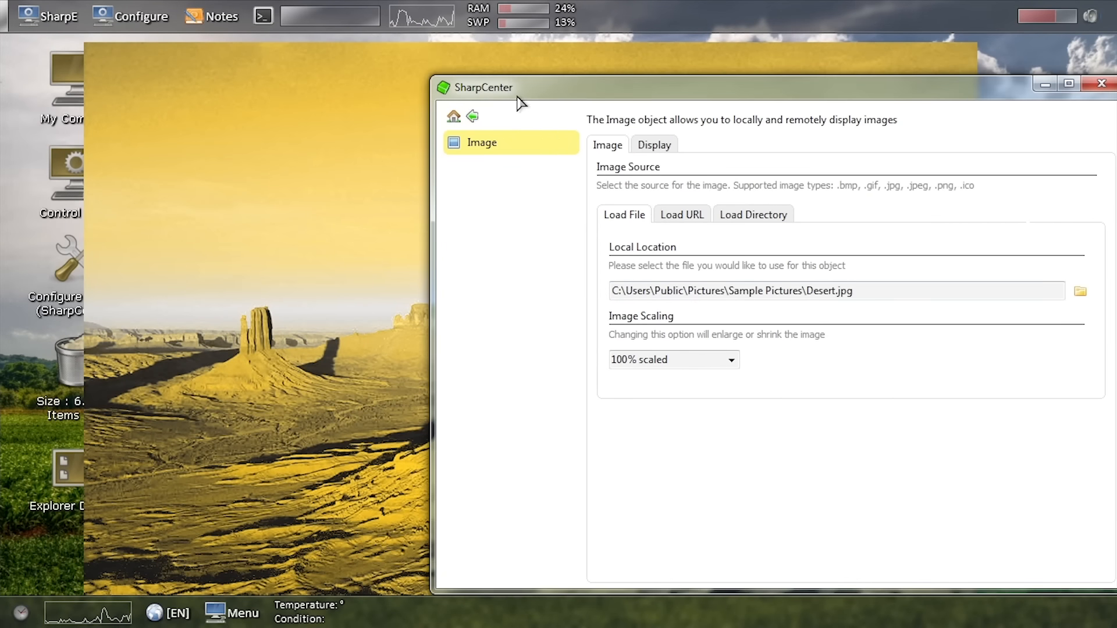
click(682, 214)
click(656, 145)
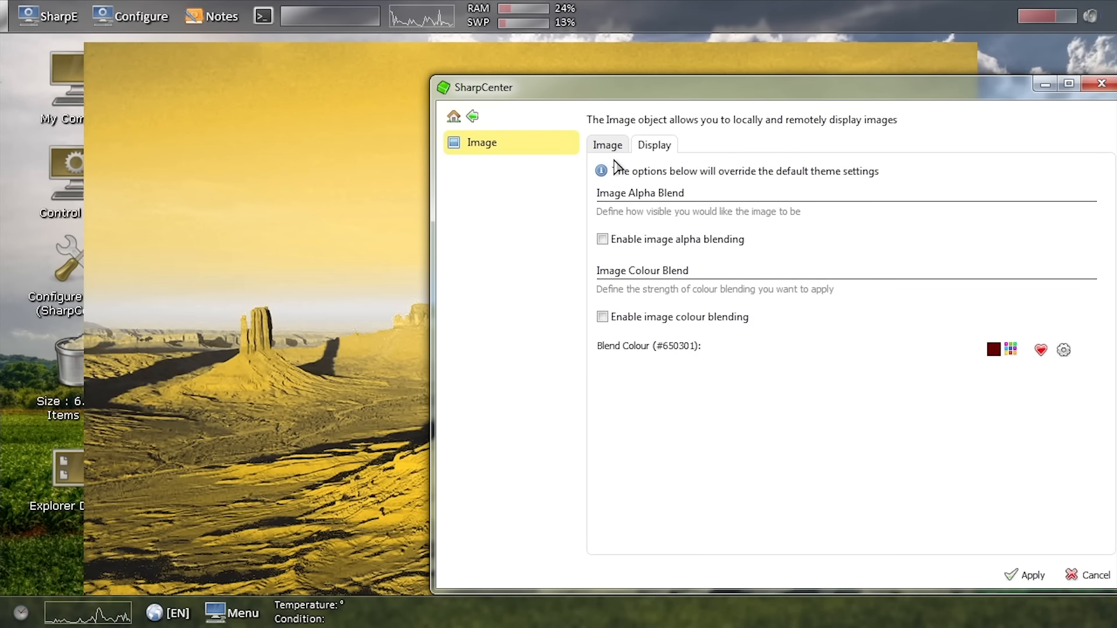
click(608, 145)
click(625, 214)
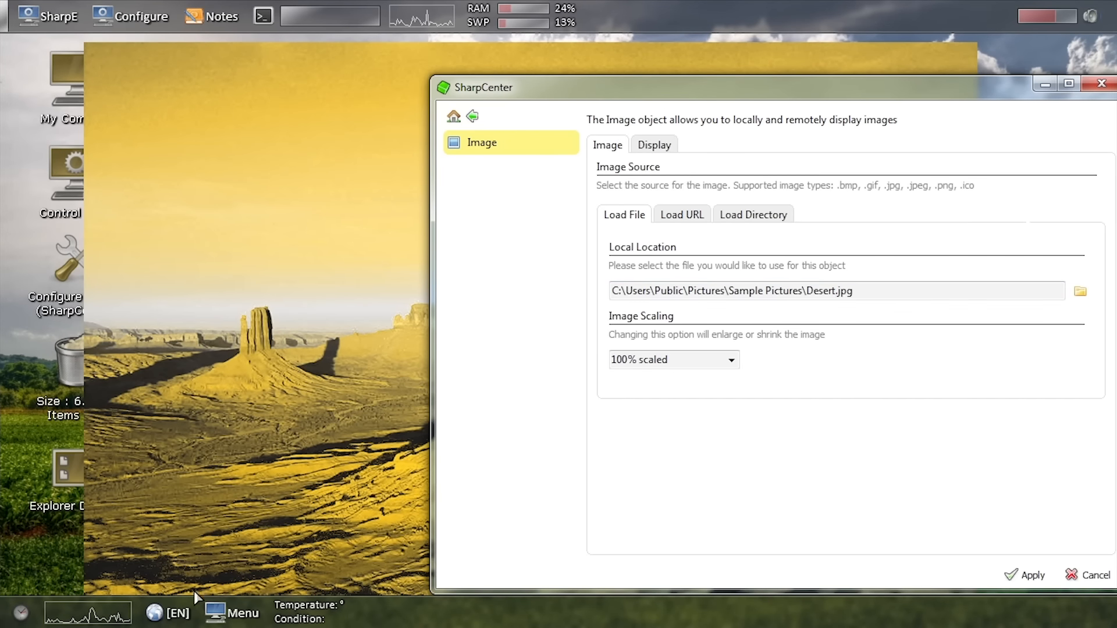
drag(690, 93, 602, 77)
click(990, 275)
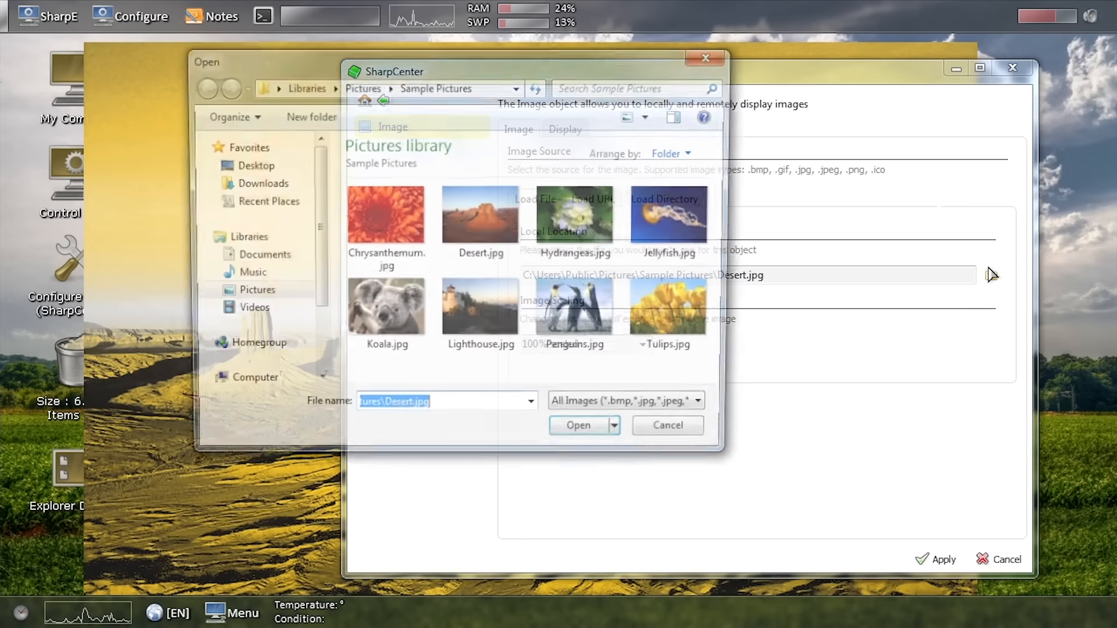
click(712, 55)
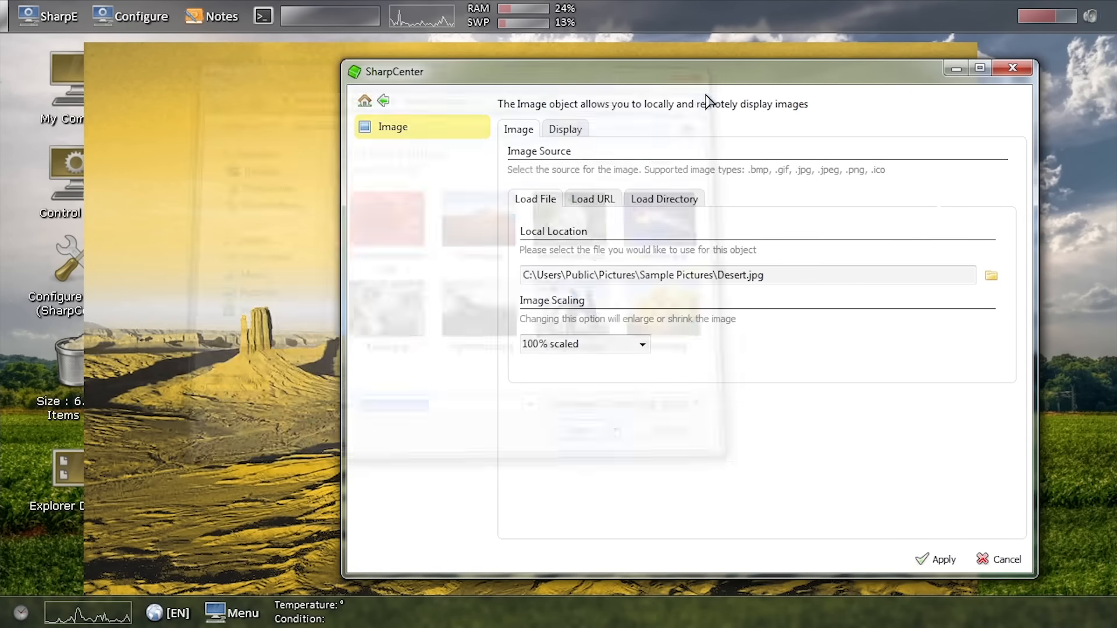
drag(669, 78, 738, 53)
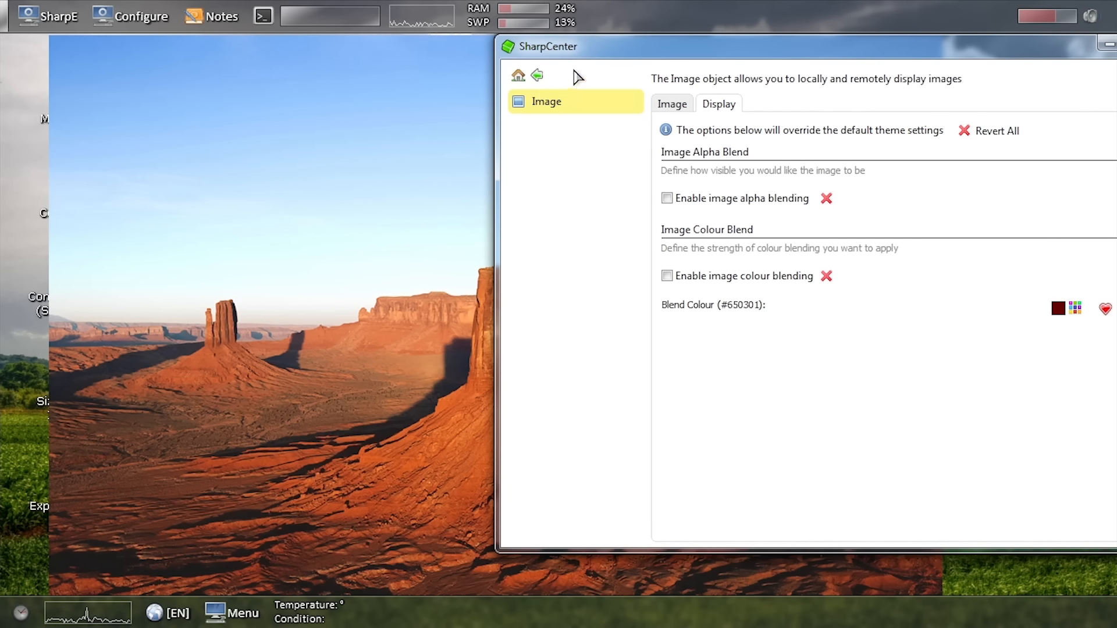
Shrink the desktop image to 5% scaling and apply the change
drag(575, 49, 431, 77)
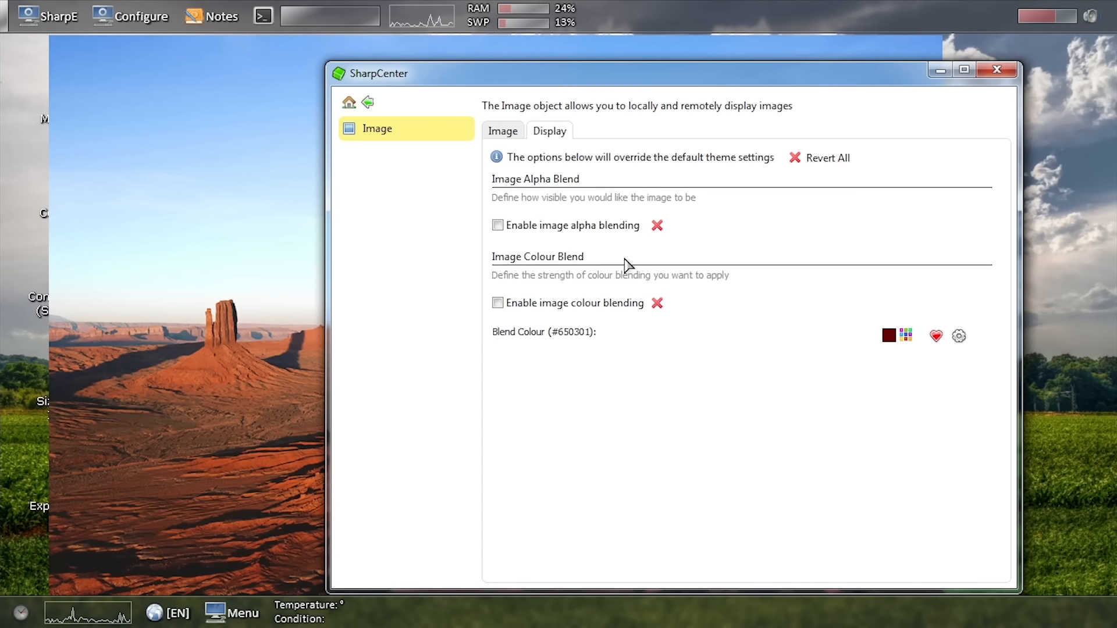
click(509, 134)
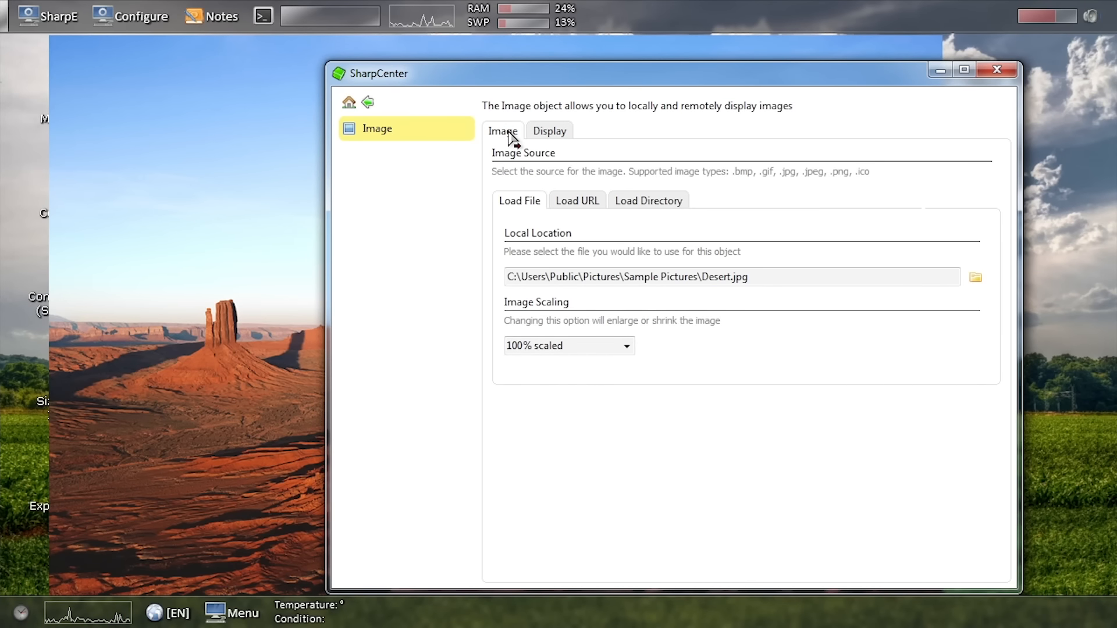
click(629, 348)
drag(528, 374, 518, 372)
click(917, 575)
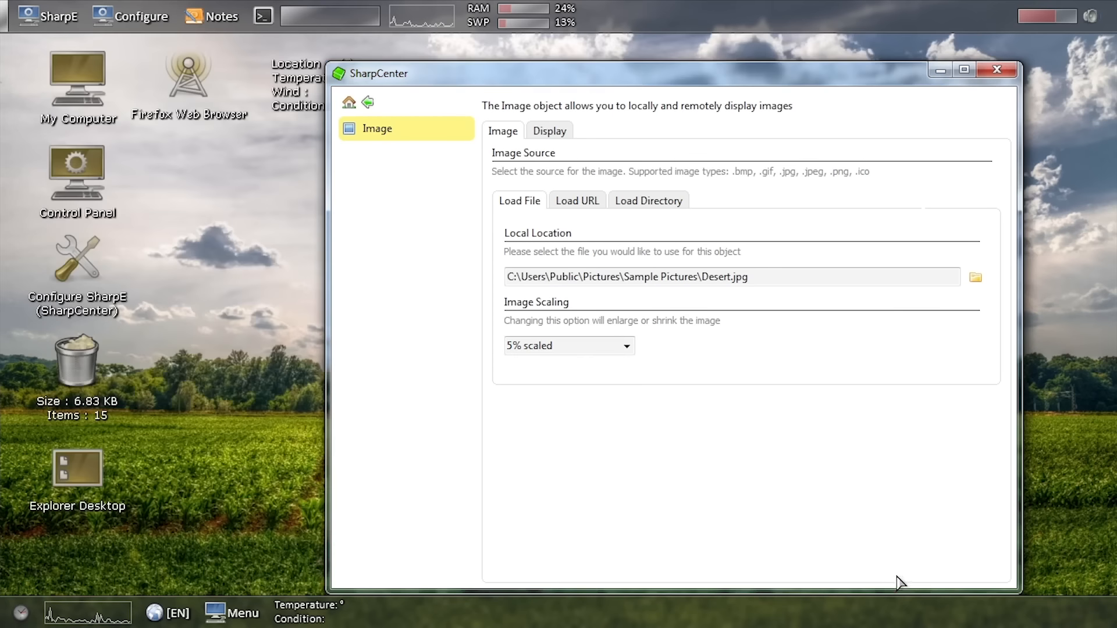
Set the desktop image's scaling to 25%
drag(562, 98, 734, 109)
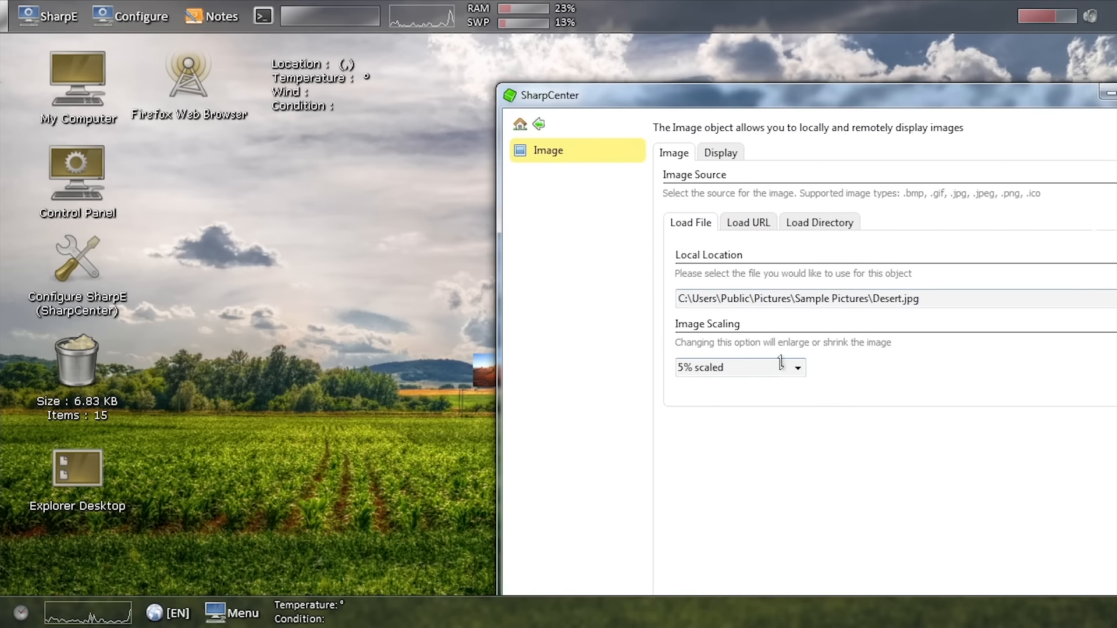
double_click(679, 368)
text(25)
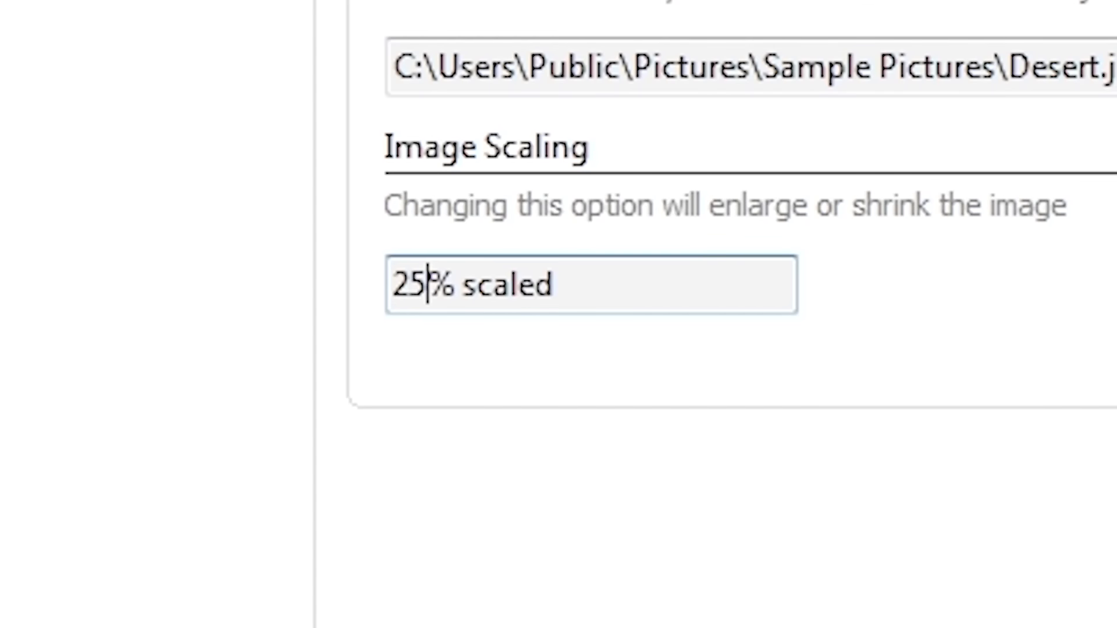
key(Return)
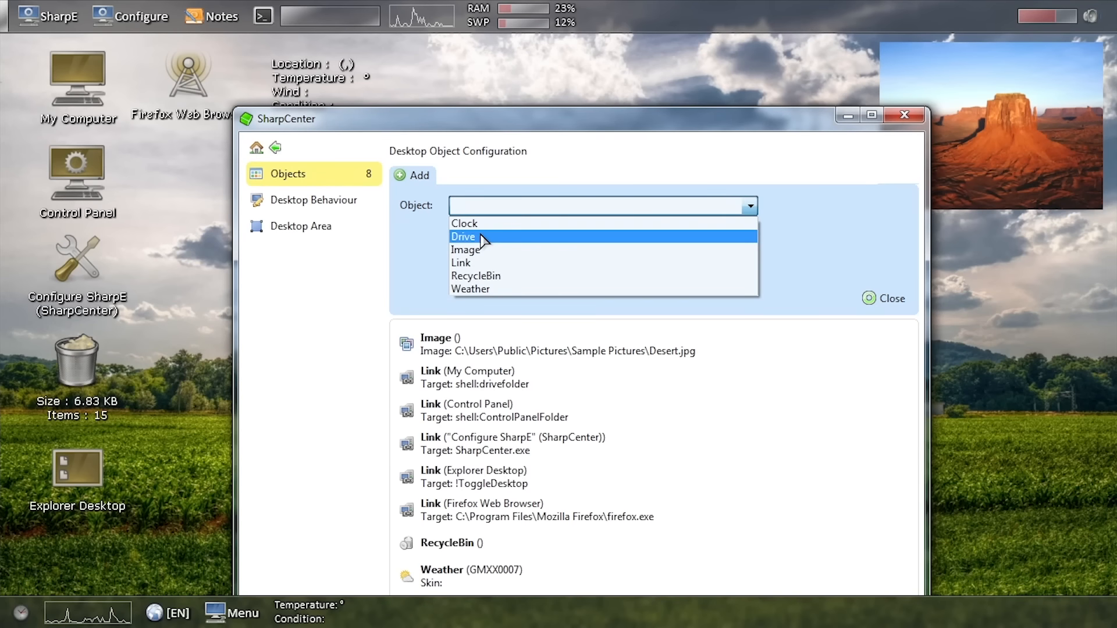
Add a Drive object for C:\ to the desktop and move it over to the other desktop icons
click(480, 239)
click(821, 298)
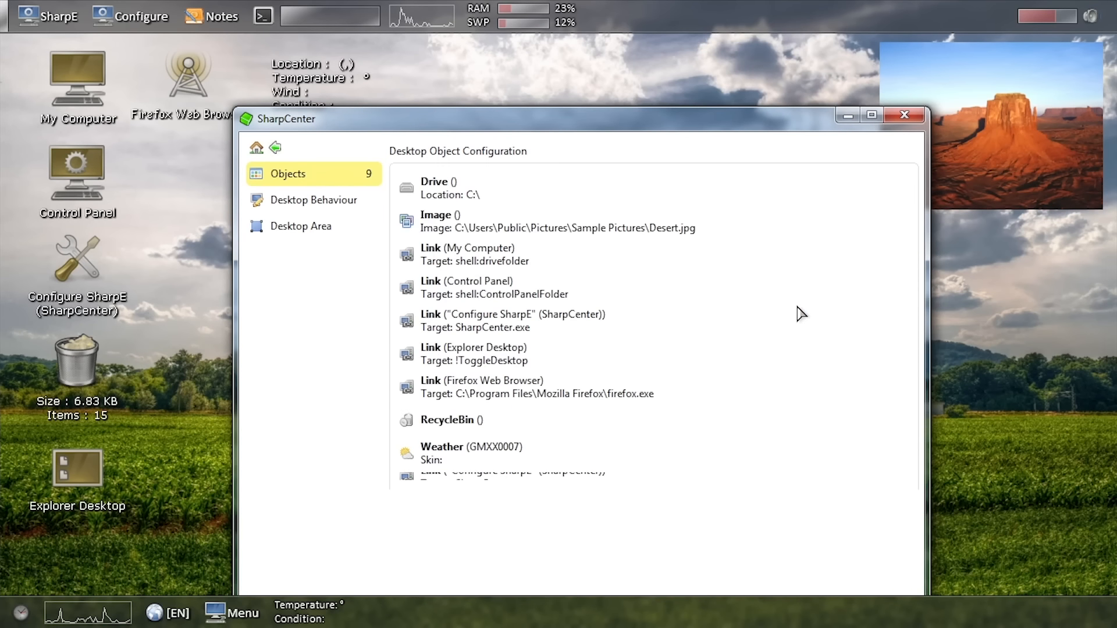
drag(432, 119, 658, 469)
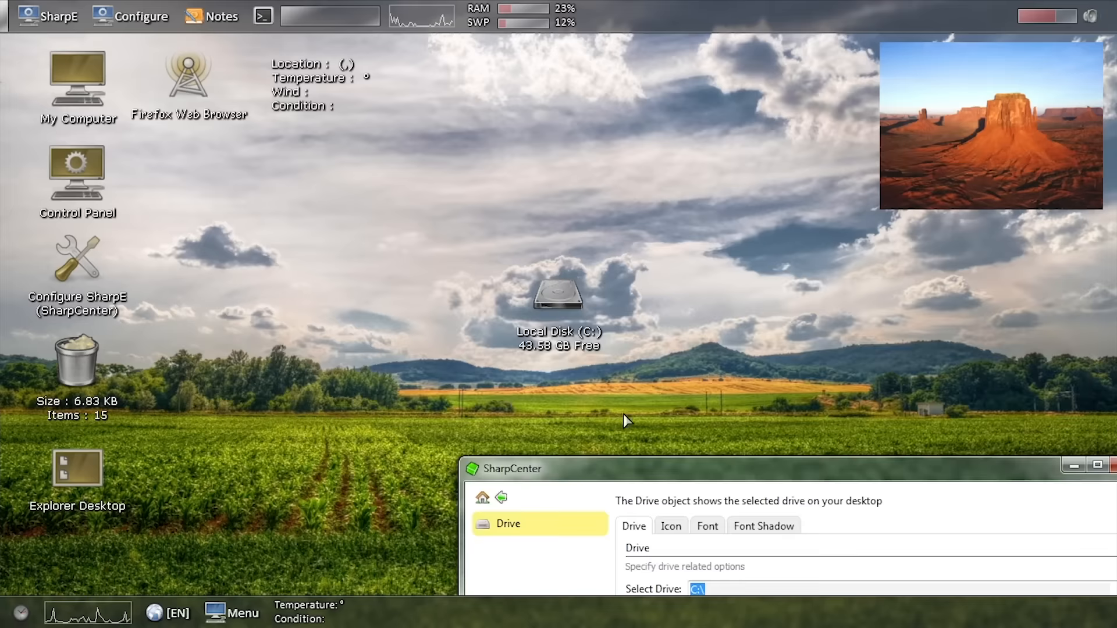
drag(571, 297, 214, 182)
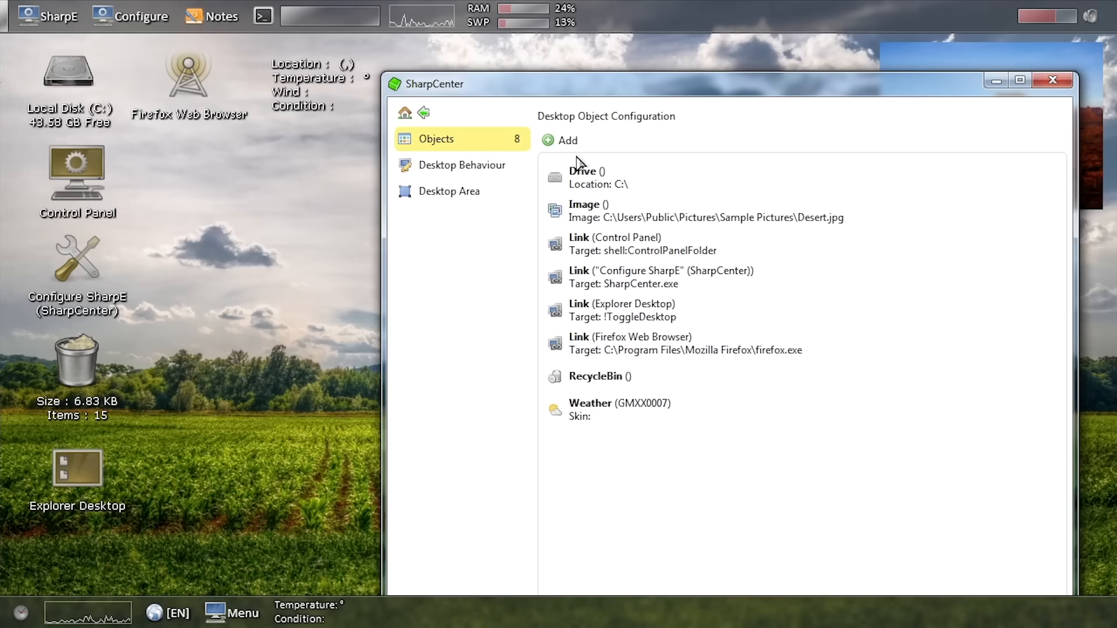
Add a Clock object to the desktop and place it beside the desert image
click(564, 140)
click(876, 174)
click(706, 182)
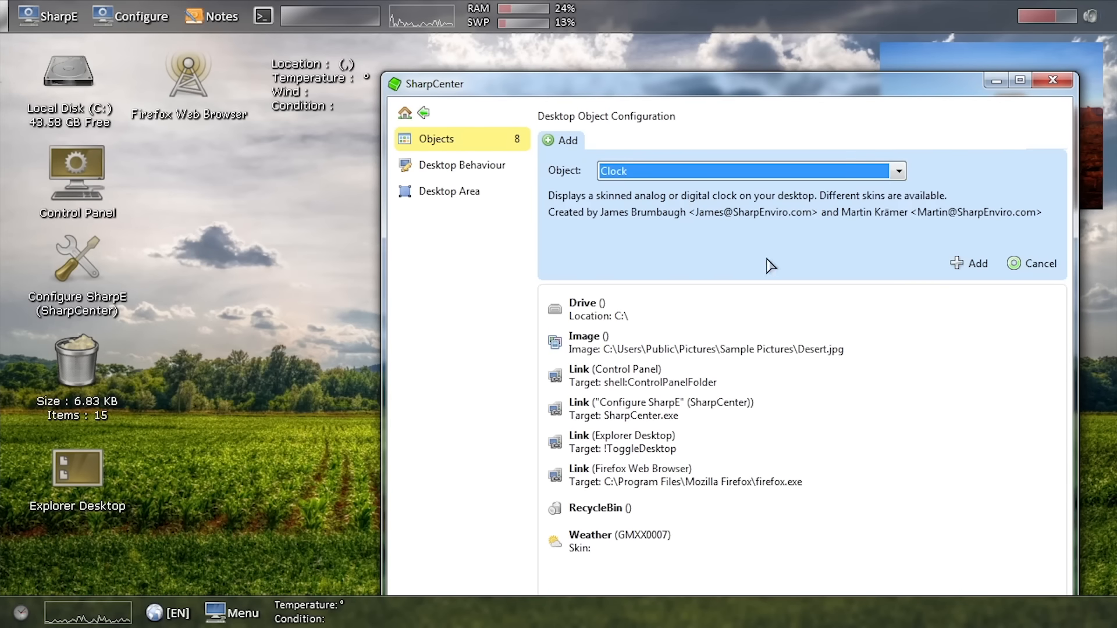
click(991, 266)
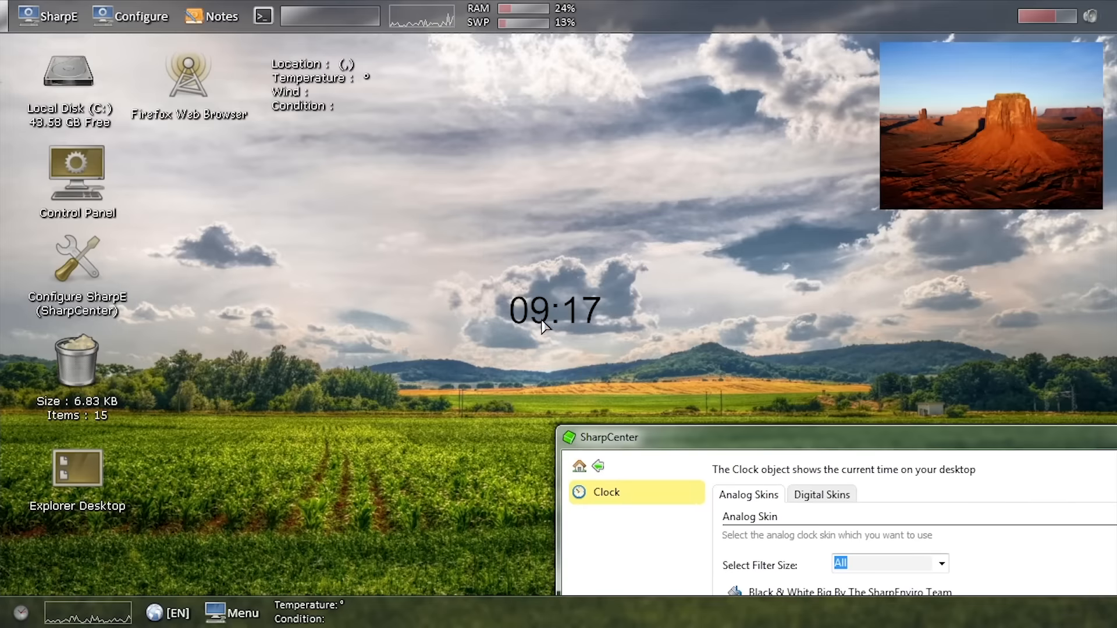
drag(694, 122, 771, 86)
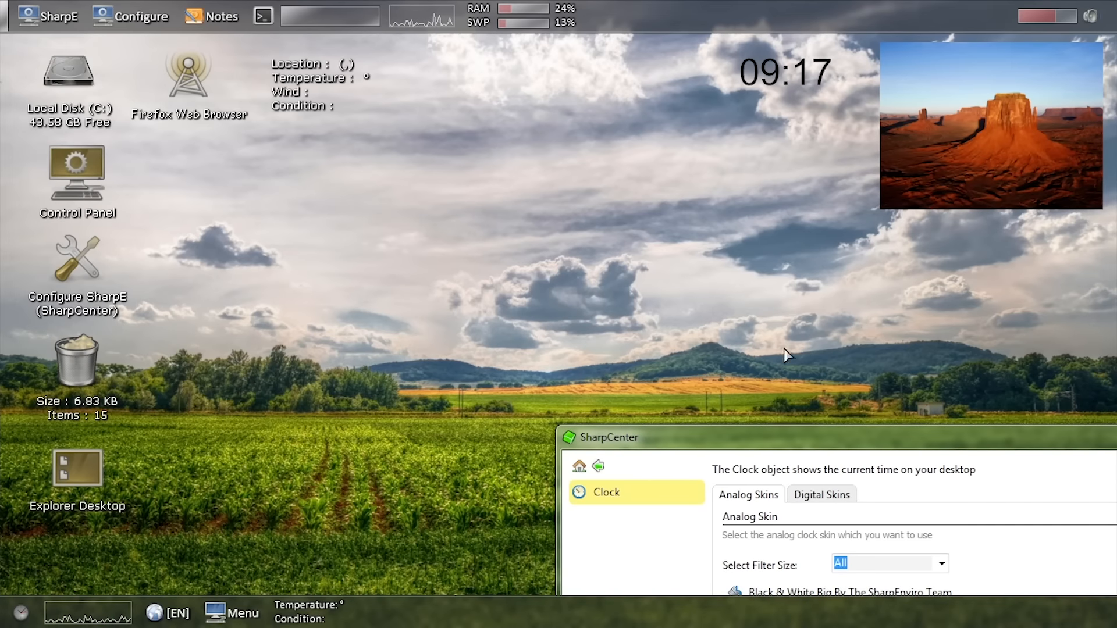
Apply the Big Digital Clock Winter skin to the desktop clock and move the clock beneath the desert image
drag(796, 448, 504, 57)
click(538, 106)
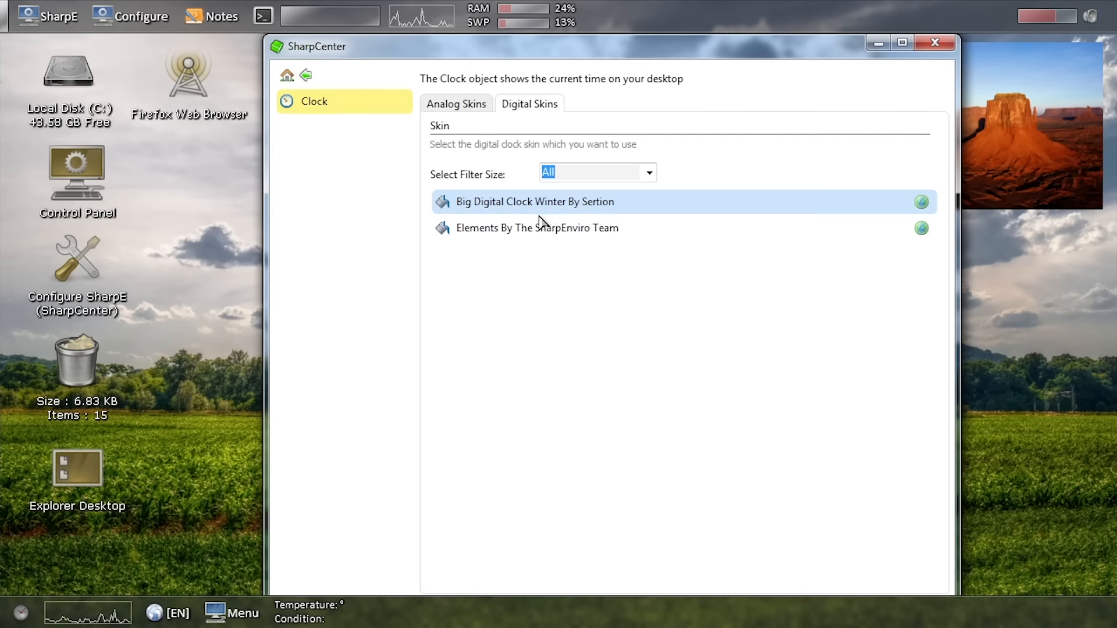
drag(620, 50, 433, 125)
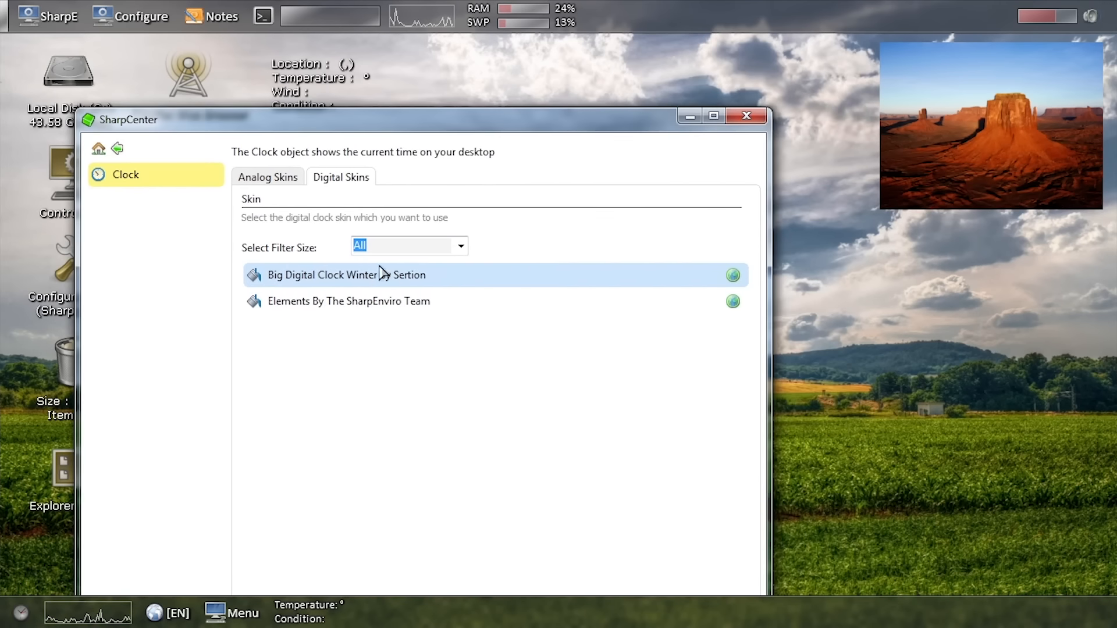
drag(607, 125, 605, 254)
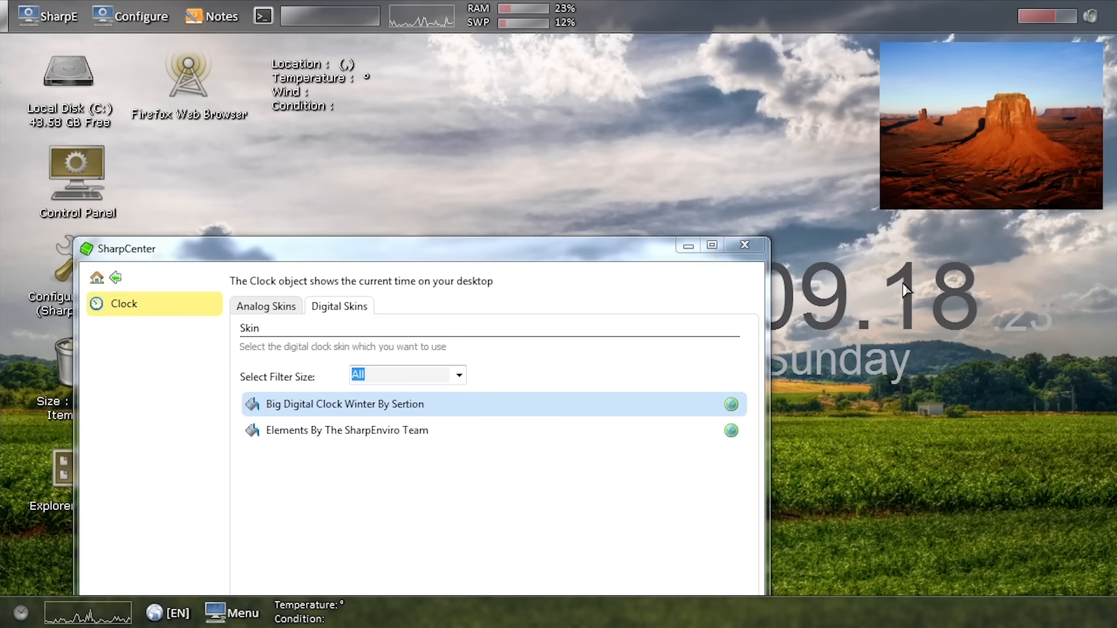
drag(675, 95, 945, 259)
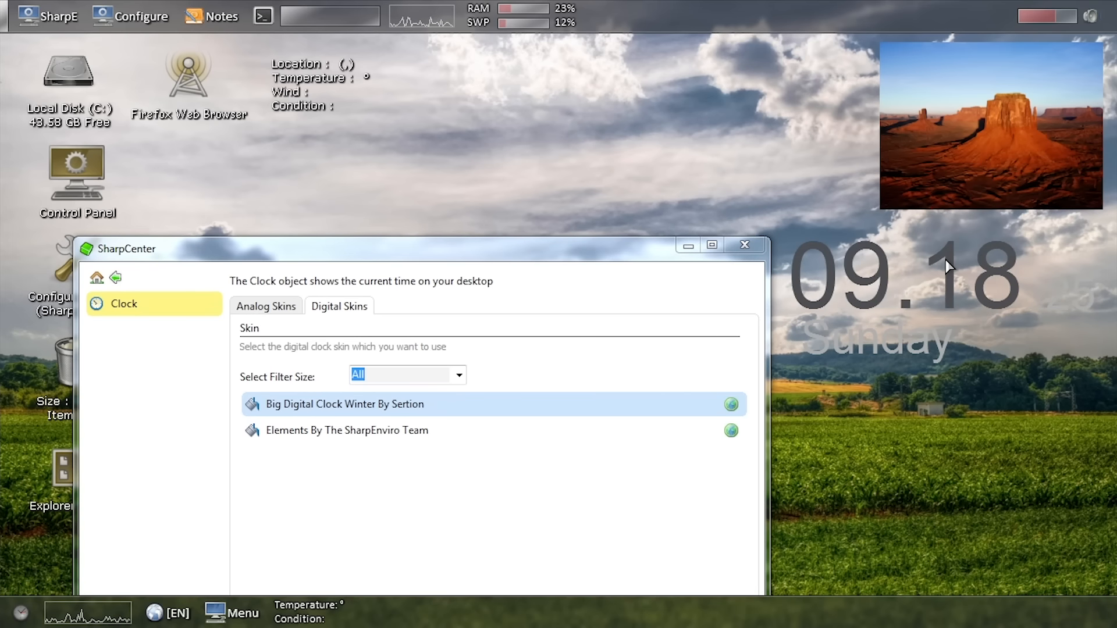
Switch the desktop clock to the Elements digital skin and place it just below the desert image
click(347, 434)
drag(957, 285, 1006, 265)
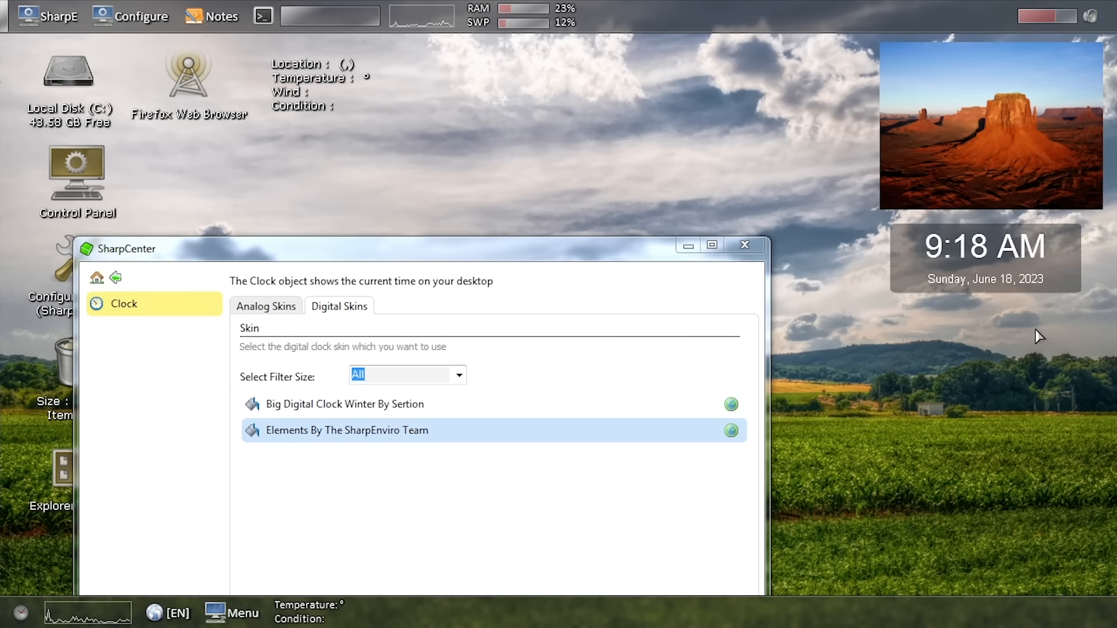
mouse_move(1004, 280)
mouse_down()
mouse_move(998, 322)
mouse_move(1035, 371)
mouse_move(1006, 289)
mouse_move(725, 148)
mouse_move(495, 93)
mouse_move(961, 306)
mouse_move(997, 274)
mouse_move(804, 120)
mouse_move(958, 259)
mouse_move(1034, 516)
mouse_move(1010, 262)
mouse_up()
Try the analog clock skins Kvlgari (Brown) Big and Medium, Nduo Big, Ngranite Big and Nmm Big
drag(434, 249, 487, 130)
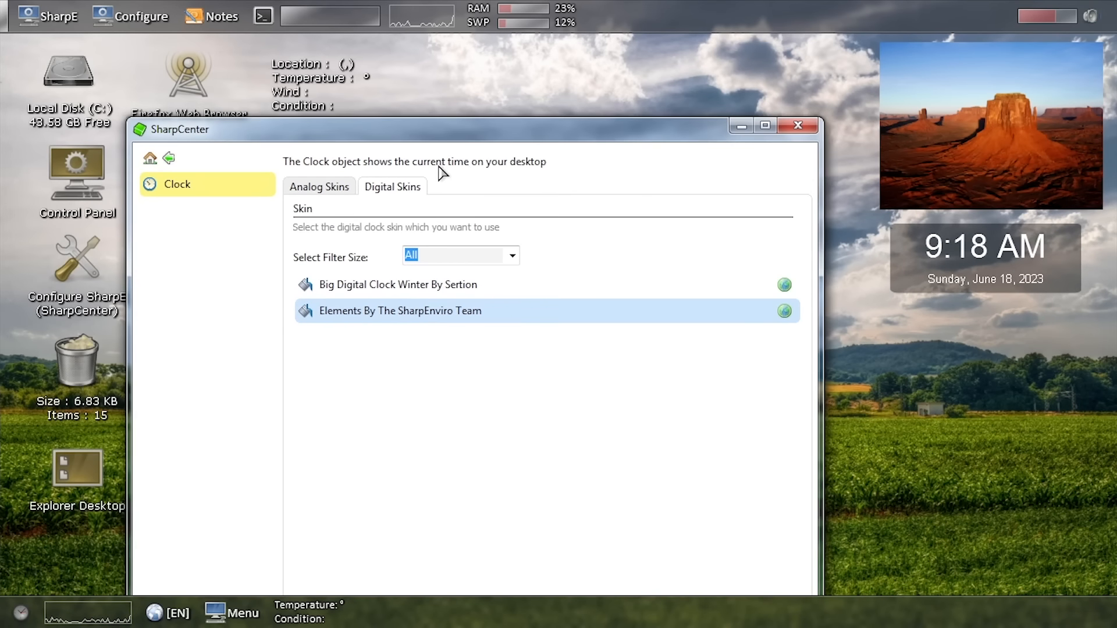
click(341, 195)
drag(778, 349, 778, 424)
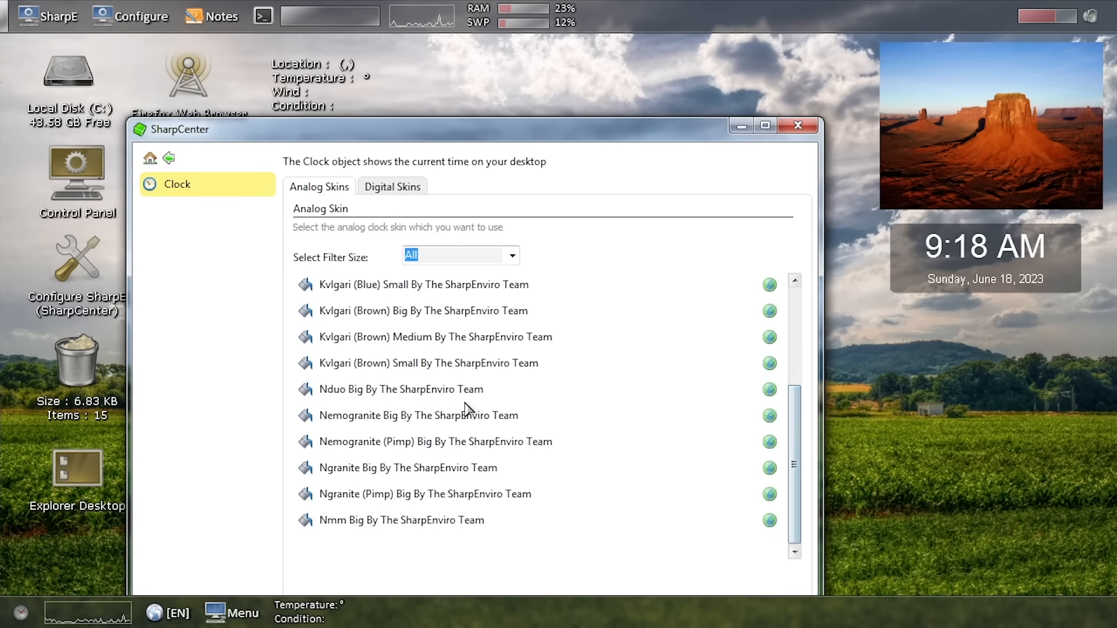
click(399, 321)
click(406, 346)
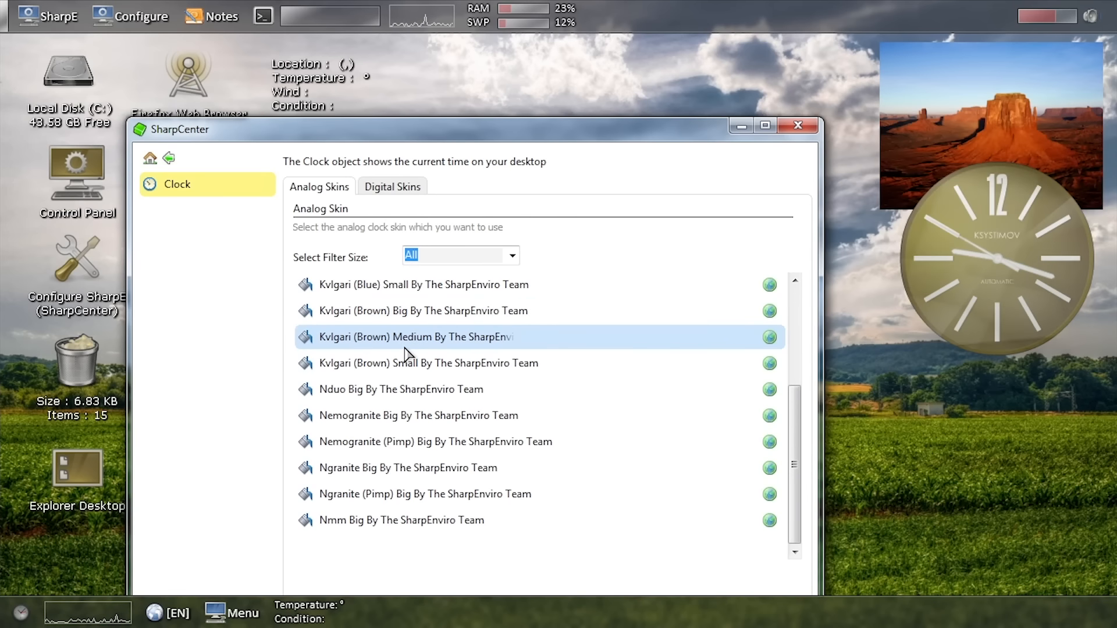
click(419, 397)
click(410, 468)
click(454, 520)
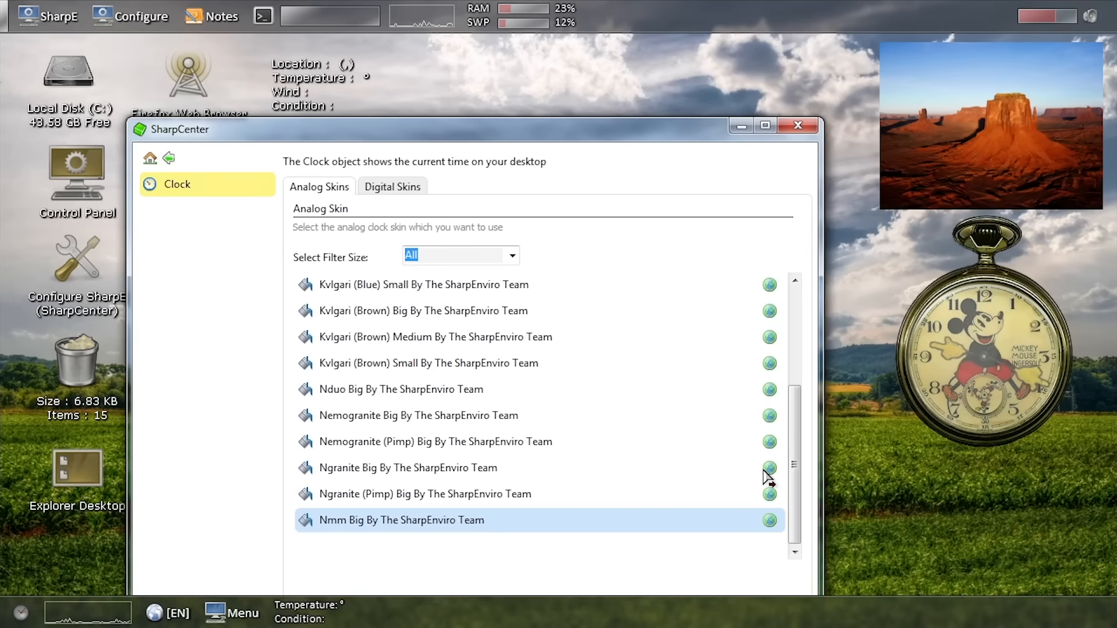
Try the analog clock skins Nduo Big, Kvlgari (Brown) Medium and Kvlgari (Brown) Big
scroll(801, 447, up, 1)
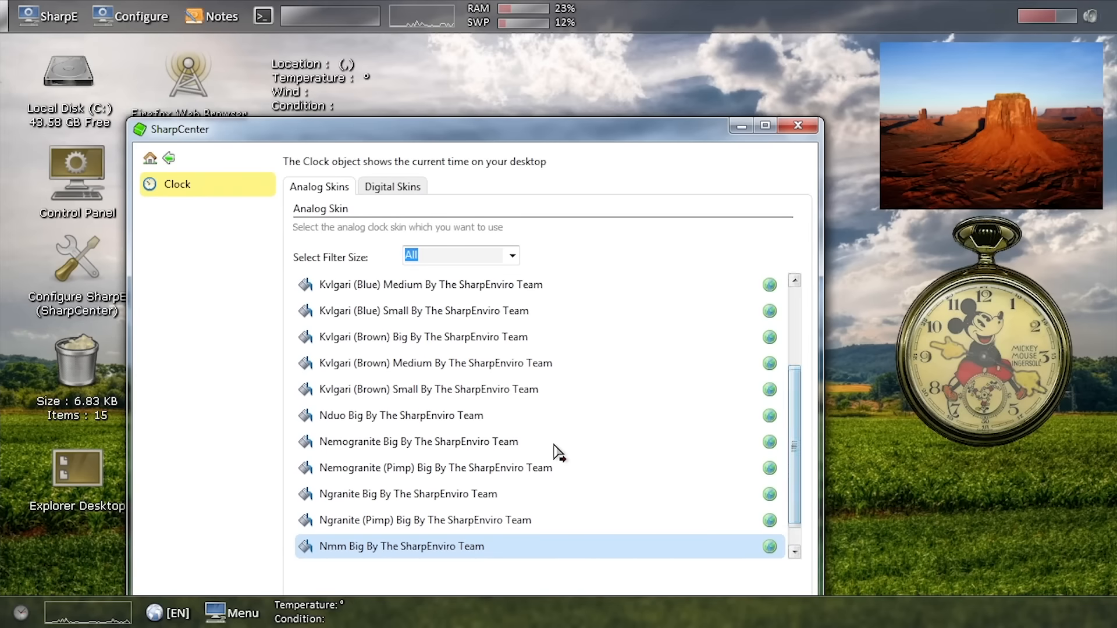
click(478, 416)
click(487, 363)
click(501, 338)
Try the Kvlgari (Blue) analog clock skin in its medium, small and big sizes, ending with Big
scroll(503, 341, up, 1)
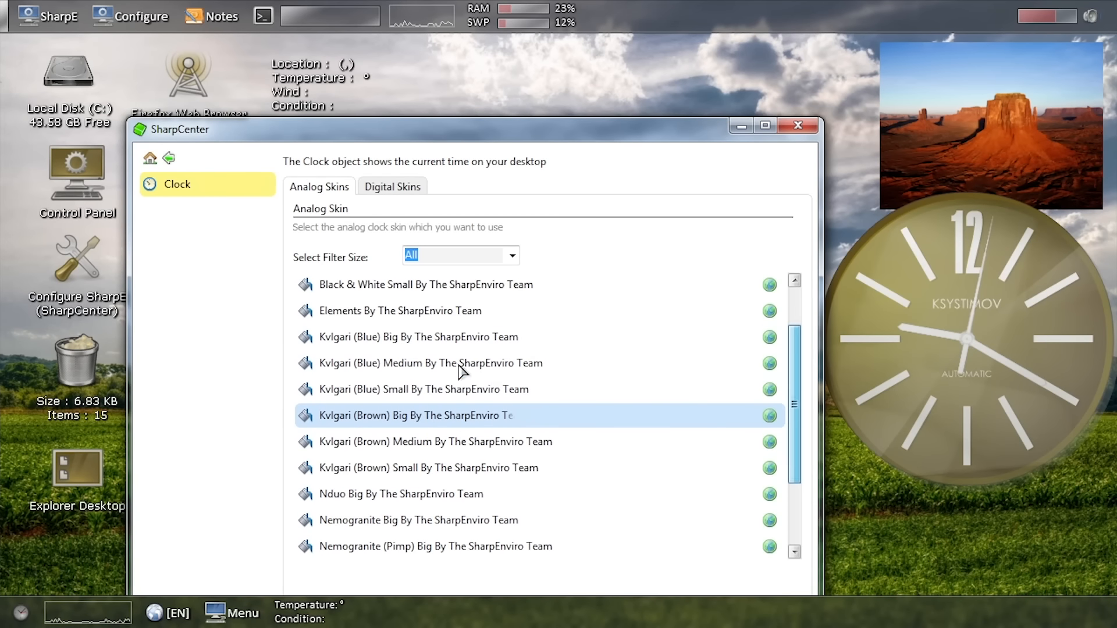
click(510, 363)
click(487, 344)
click(457, 373)
click(424, 390)
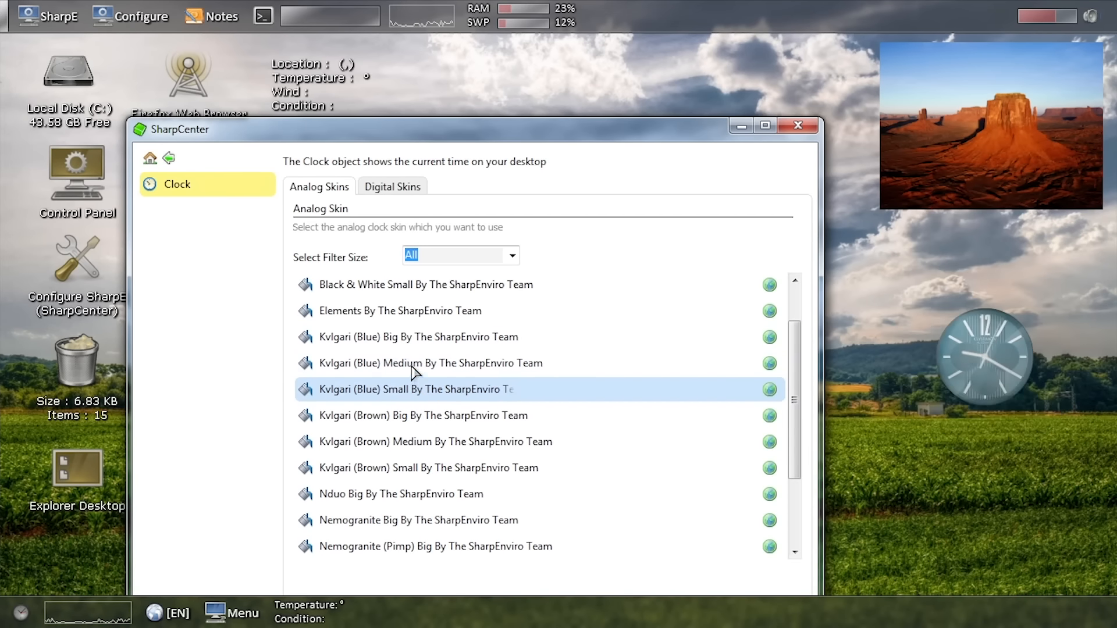
click(424, 339)
Compare the Nmm, Nemogranite (Pimp), Ngranite (Pimp) and Ngranite analog clock skins, ending with Ngranite Big
drag(793, 442, 798, 530)
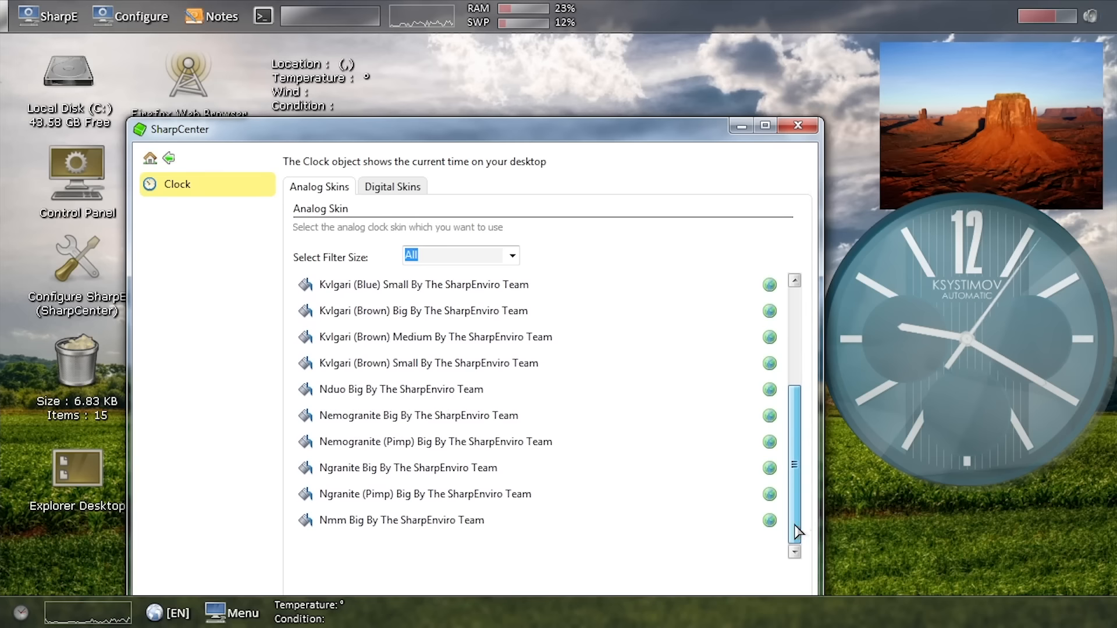
click(460, 522)
click(449, 504)
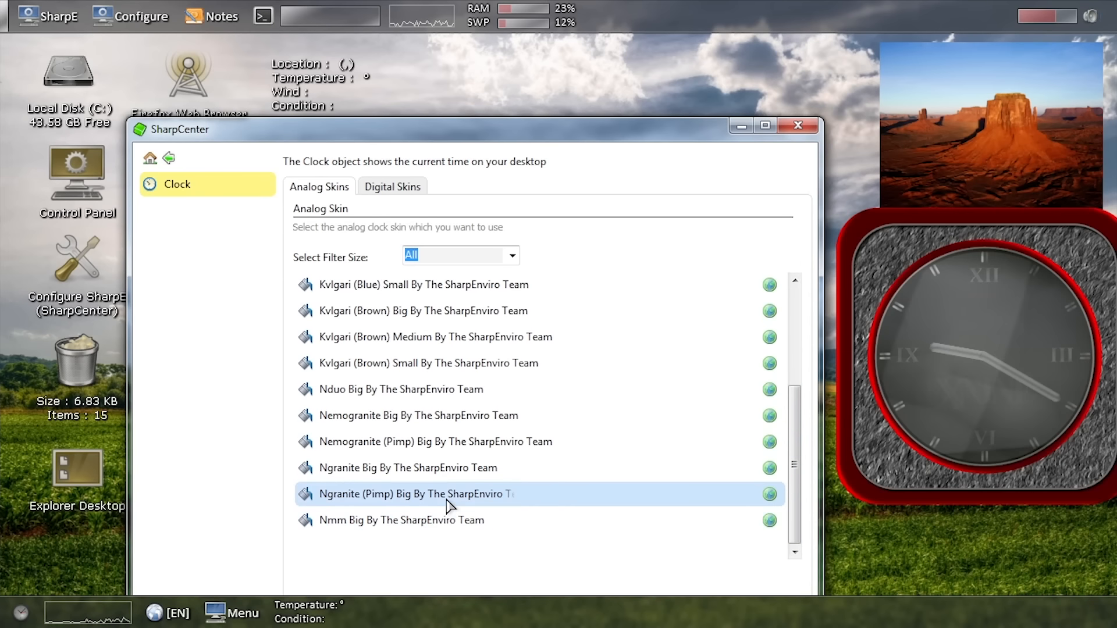
click(427, 464)
click(420, 487)
click(418, 465)
click(416, 442)
click(412, 463)
click(410, 485)
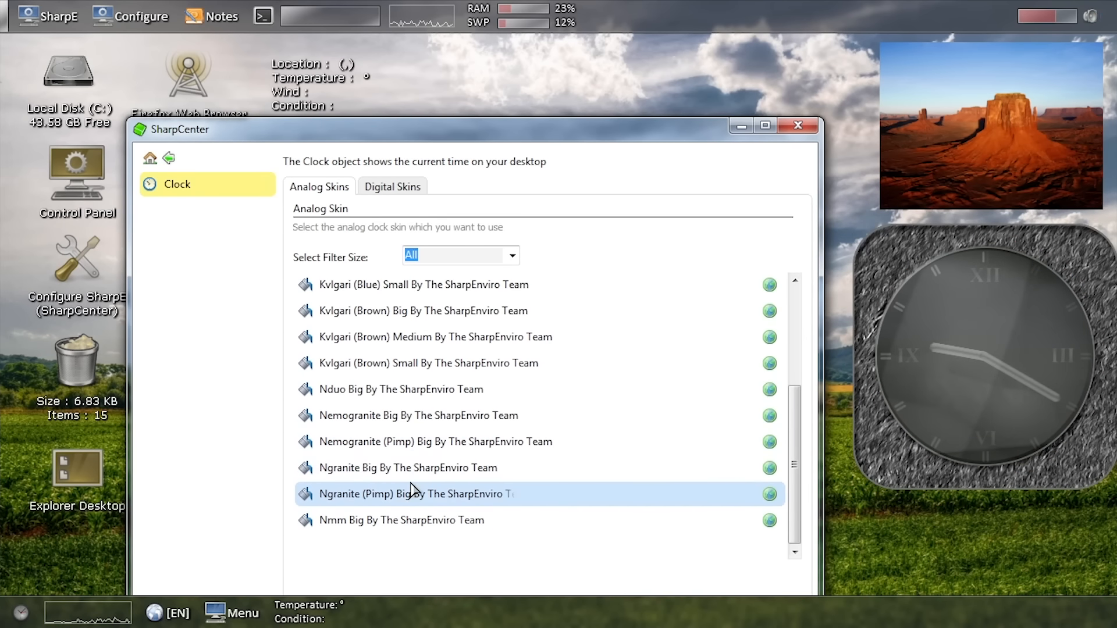
click(412, 467)
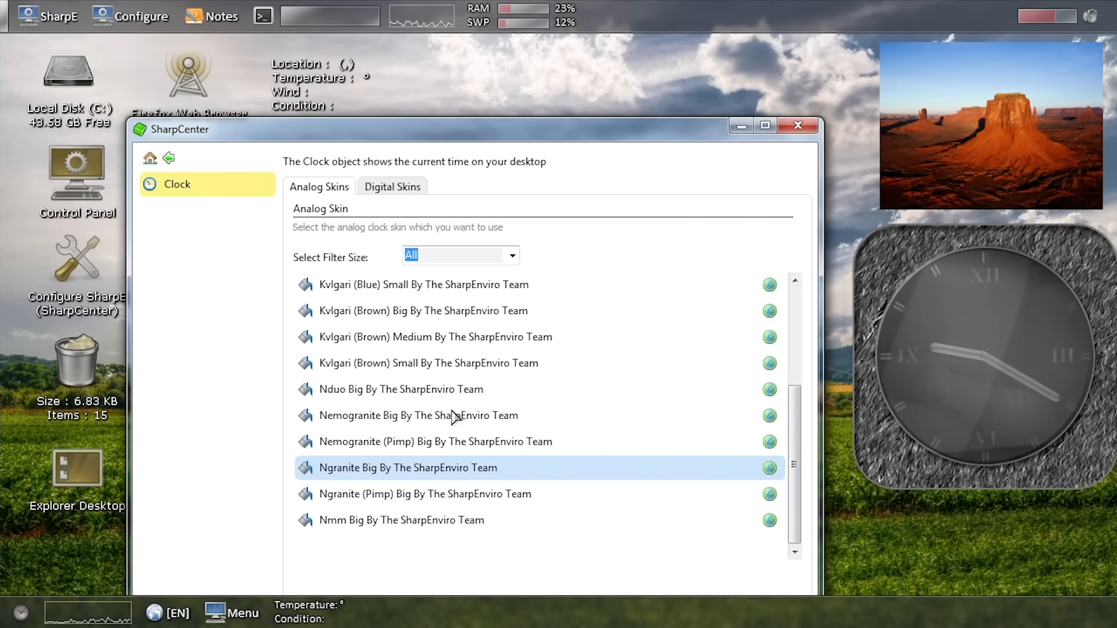
Try the Nduo Big skin and the small, medium and big Kvlgari (Brown) clock skins, ending with Kvlgari (Brown) Big
click(386, 388)
click(425, 363)
click(445, 344)
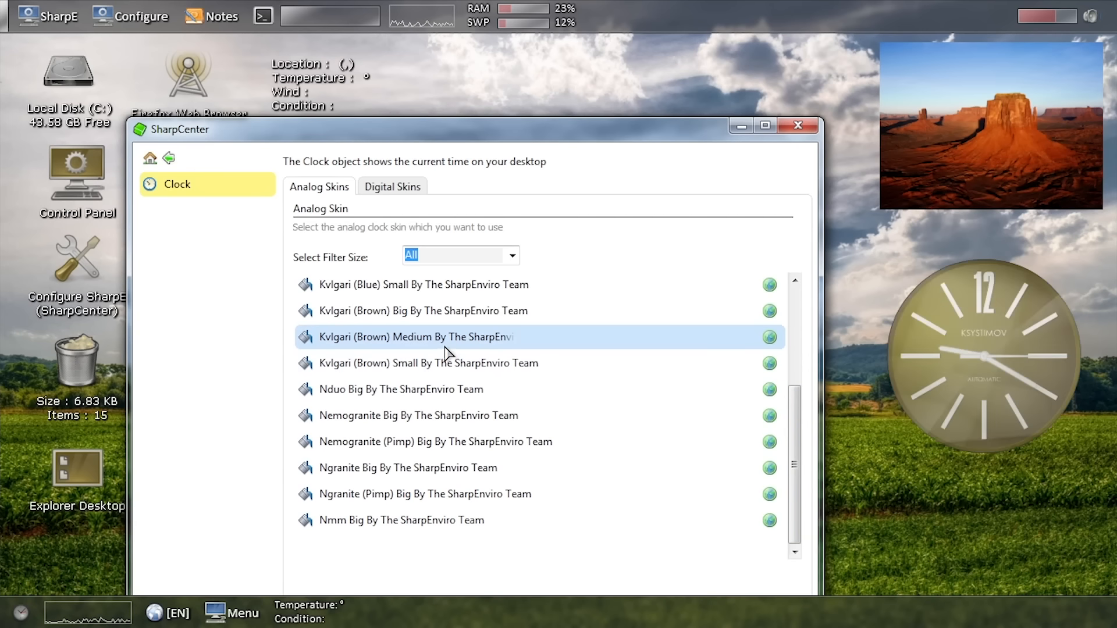
click(423, 320)
click(395, 361)
click(403, 336)
click(407, 317)
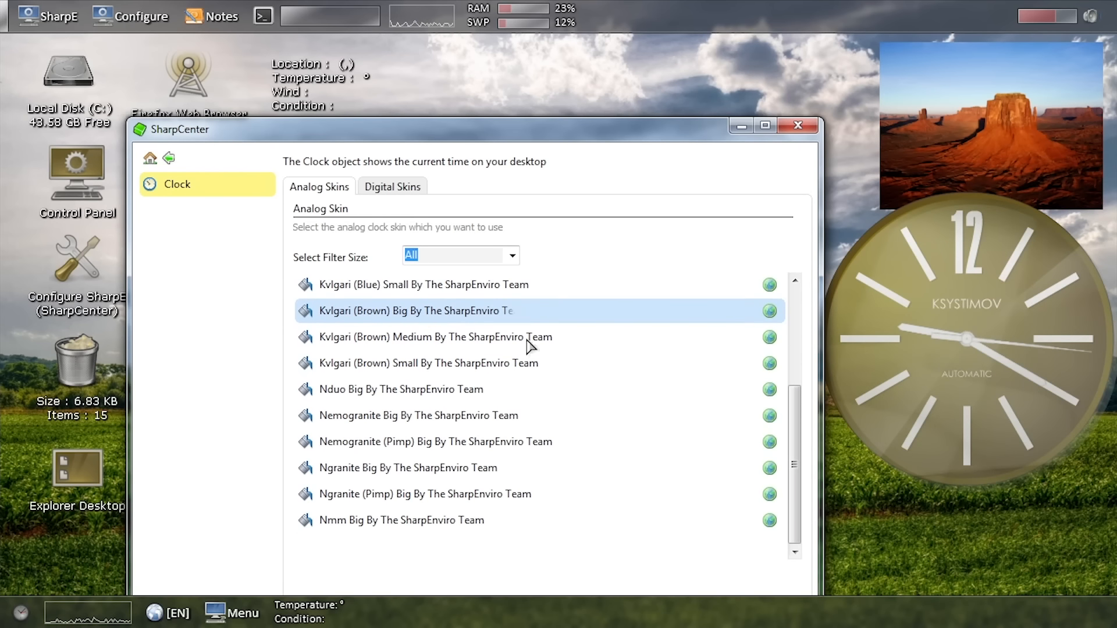
Try the clock skins Kvlgari (Blue) Medium and Big, Black & White Small and Black & White Big
drag(791, 434, 643, 372)
click(326, 363)
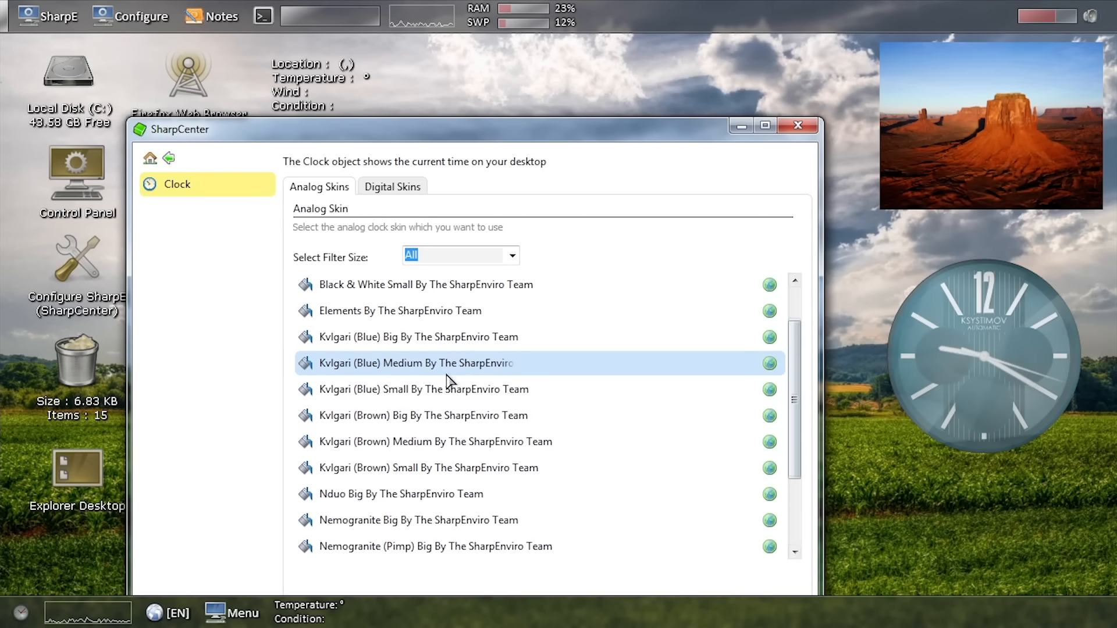
click(396, 337)
click(402, 291)
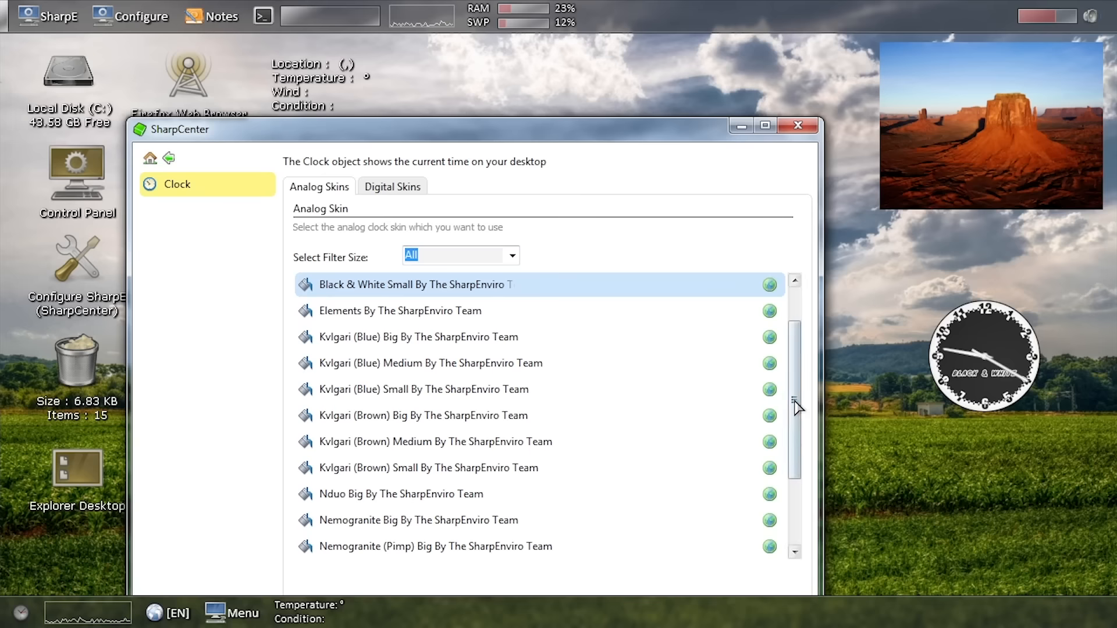
drag(795, 401, 795, 370)
click(417, 291)
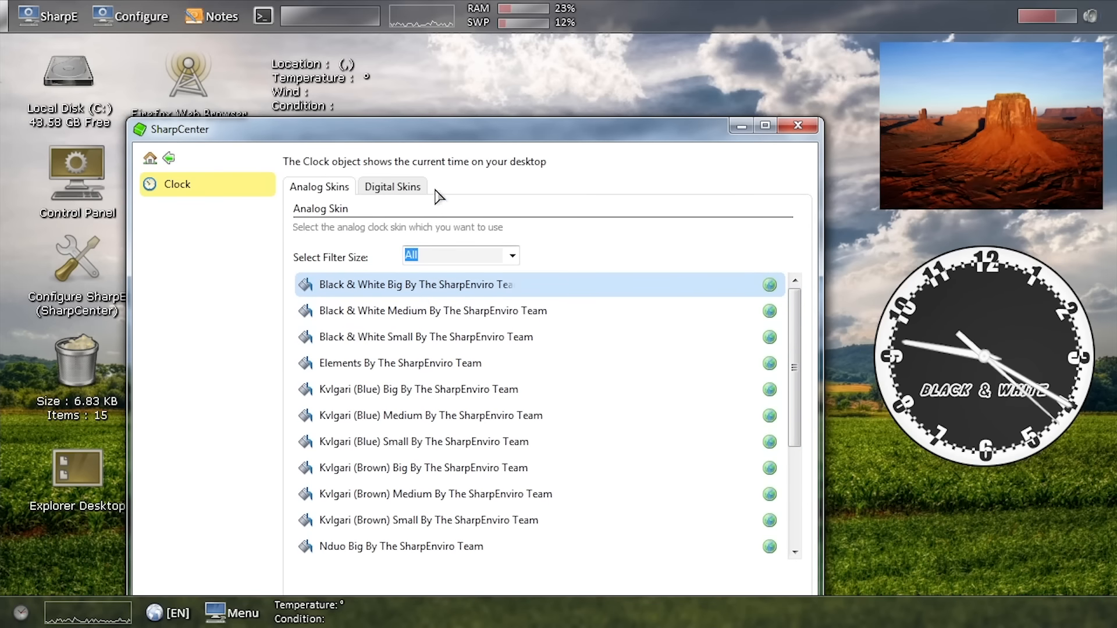
Return the clock to the Elements digital skin and move it up closer to the desert image
click(393, 188)
click(346, 314)
drag(958, 383, 974, 298)
Try the Black & White Medium analog clock skin and the medium, small and big Kvlgari (Brown) skins
click(319, 187)
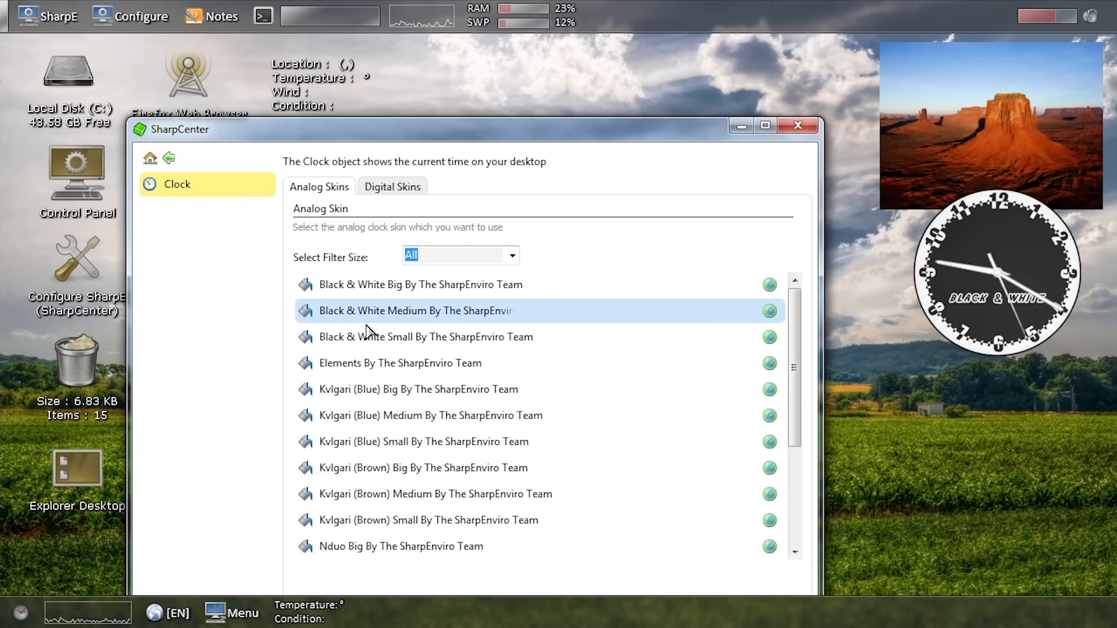
click(411, 494)
click(432, 520)
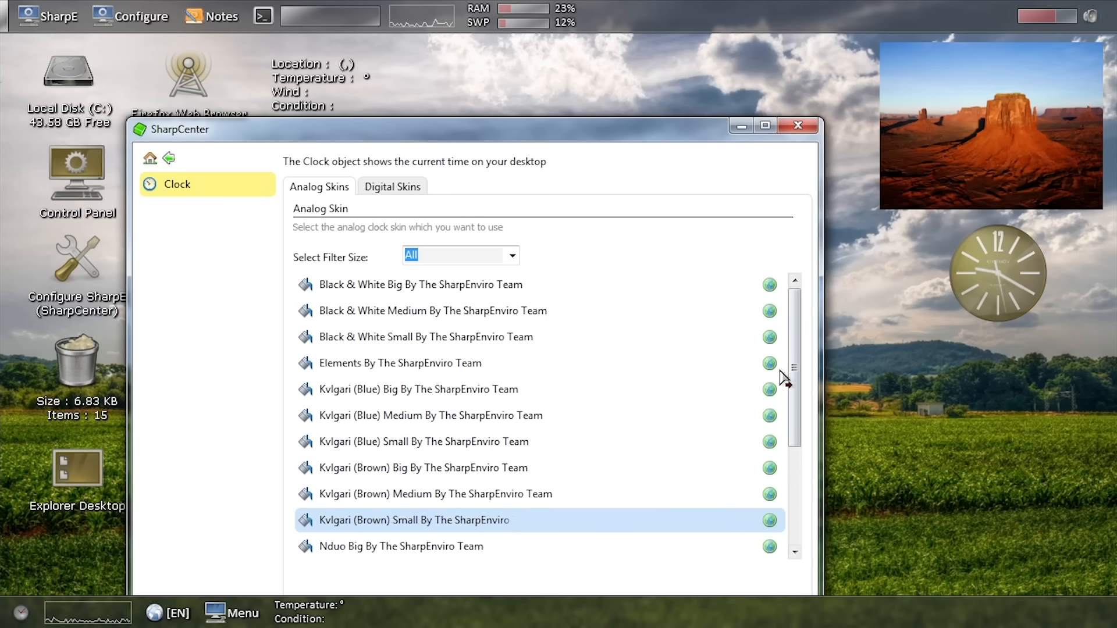
scroll(783, 407, down, 2)
click(508, 522)
click(417, 494)
Apply the Elements digital skin to the clock and move the clock to the lower-right corner of the desktop
click(393, 187)
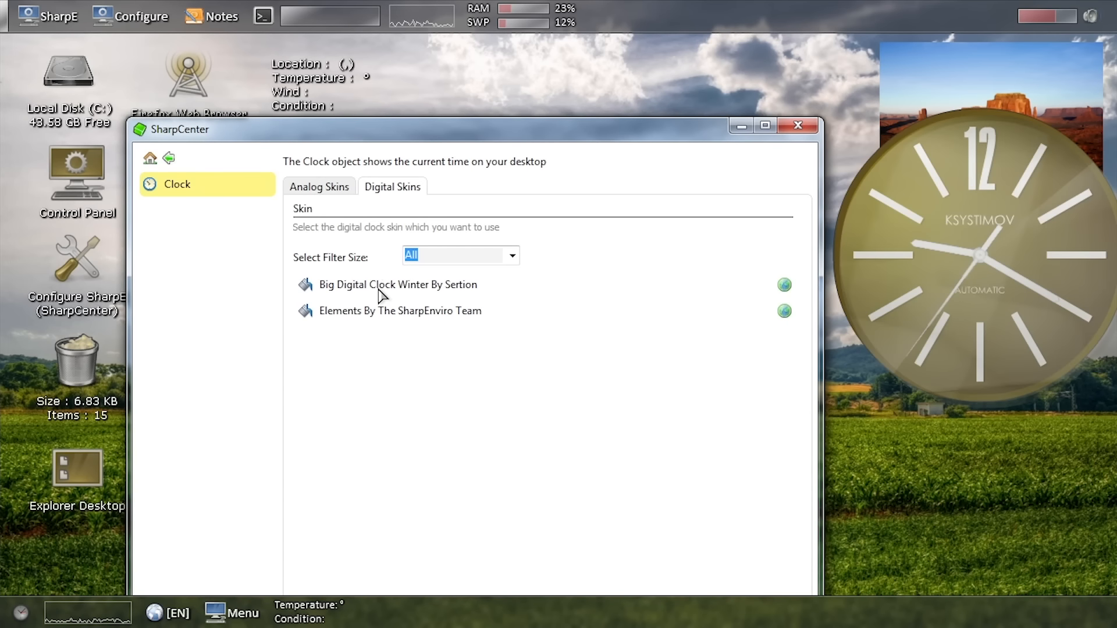
click(388, 283)
click(411, 315)
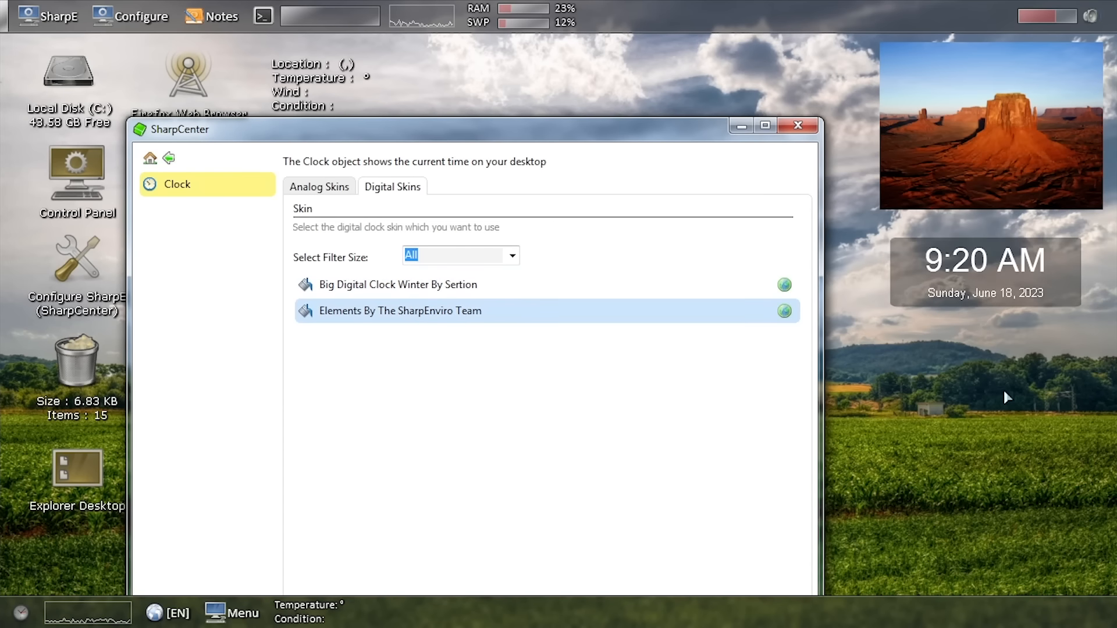
drag(1022, 299, 1045, 570)
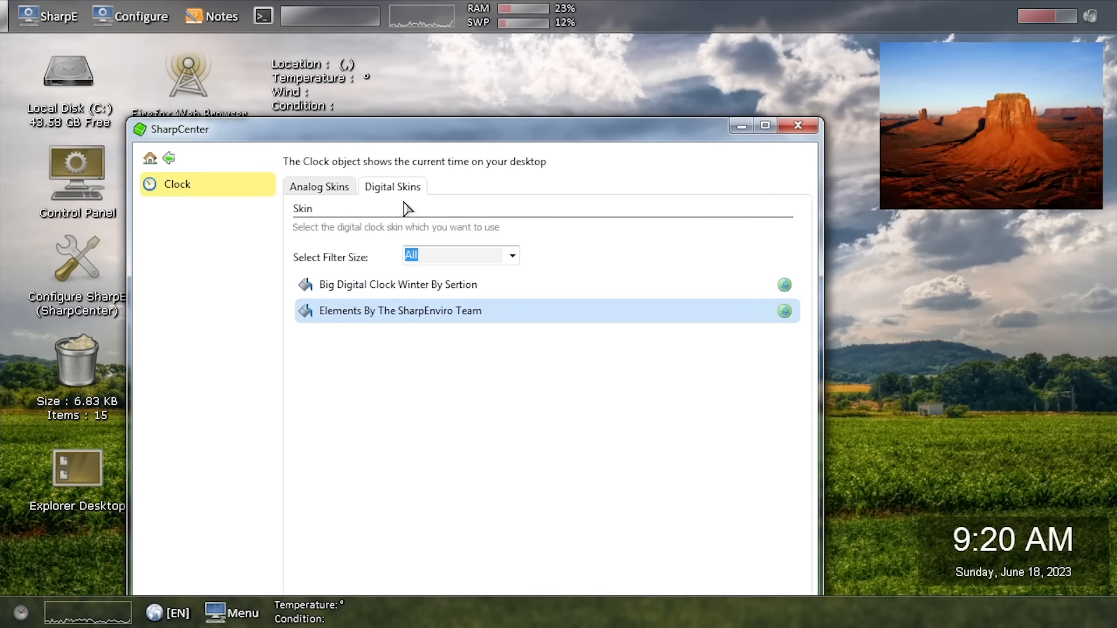
click(343, 187)
Open the Virtual Desktops settings in SharpCenter and switch the virtual desktop feature off and back on
drag(169, 130, 230, 120)
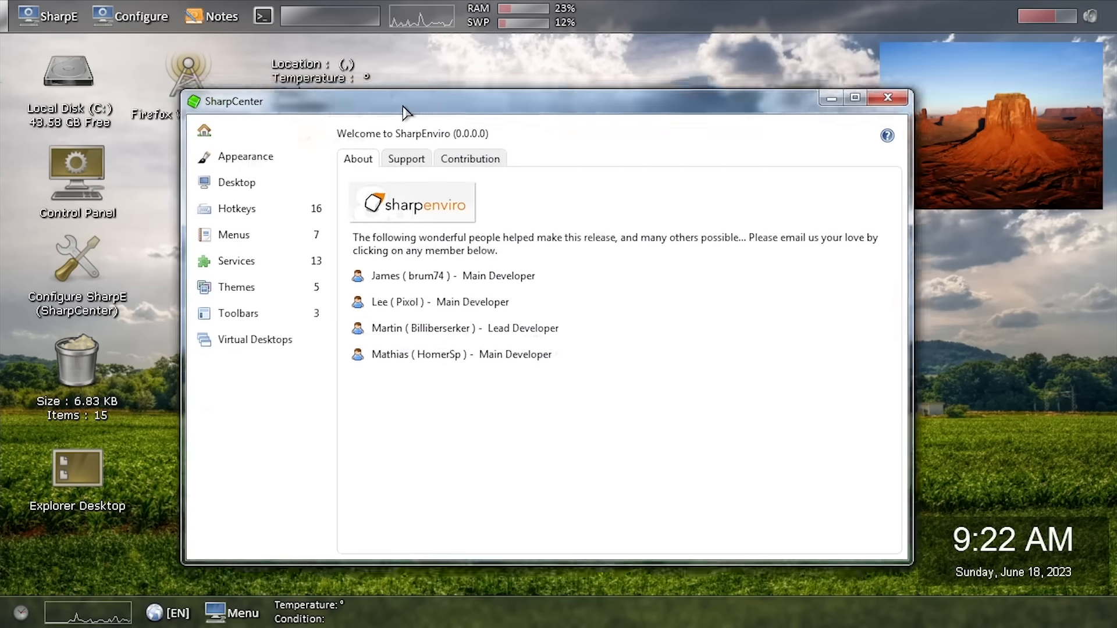
drag(406, 113, 388, 80)
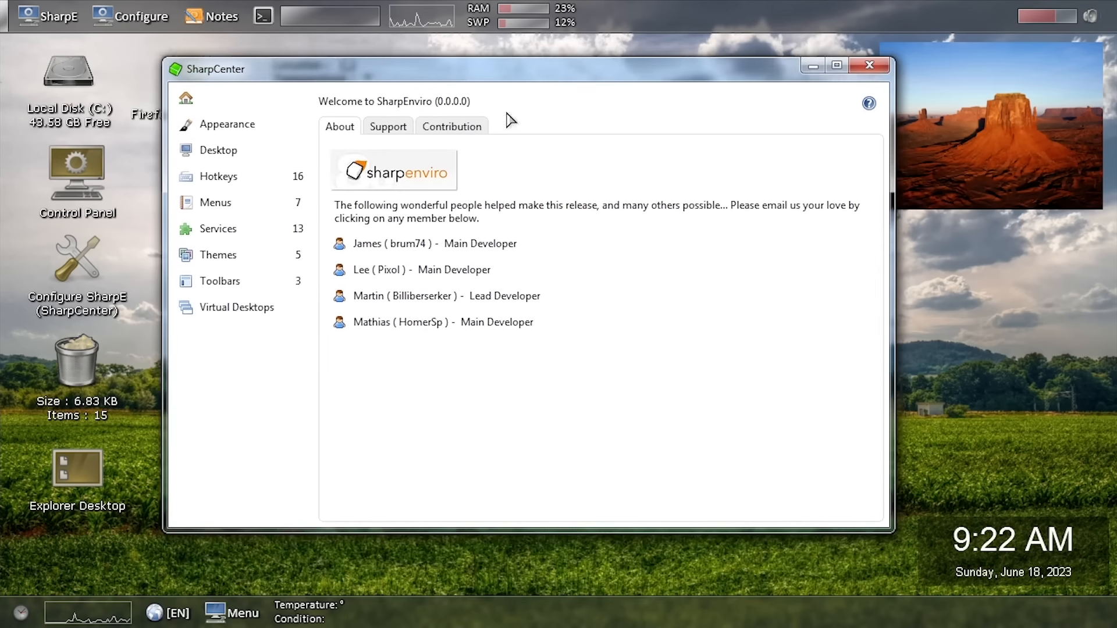
click(249, 309)
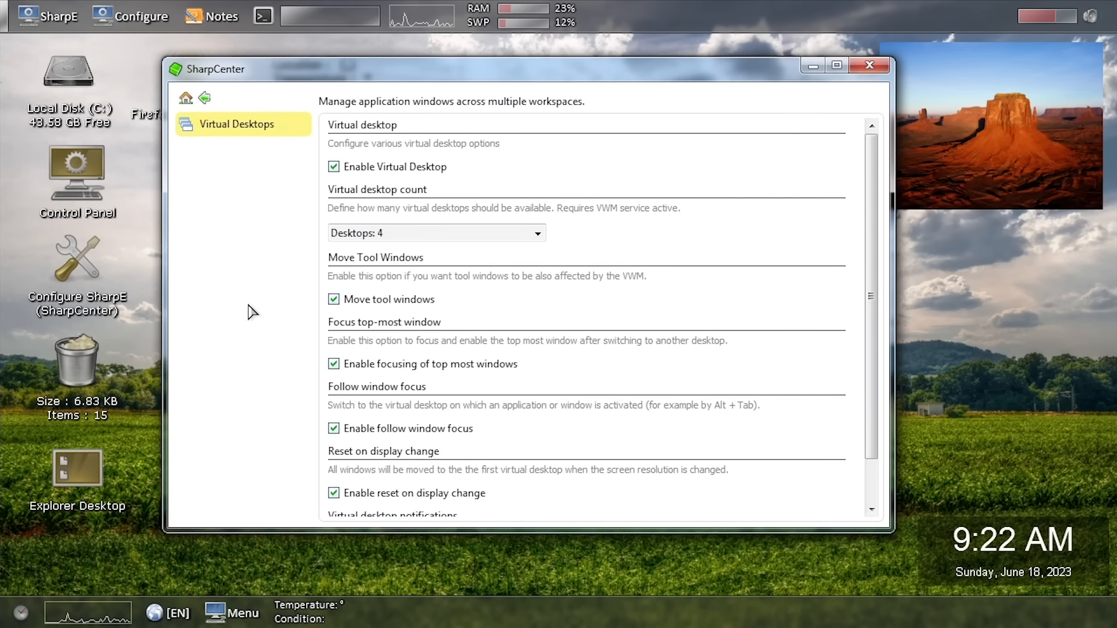
click(389, 169)
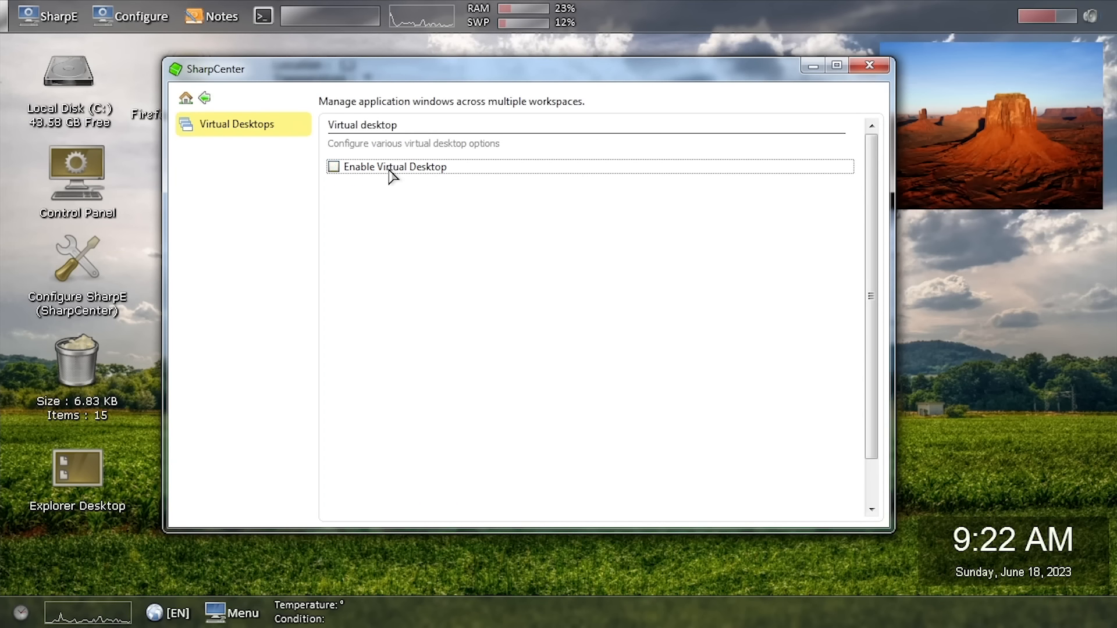
click(389, 170)
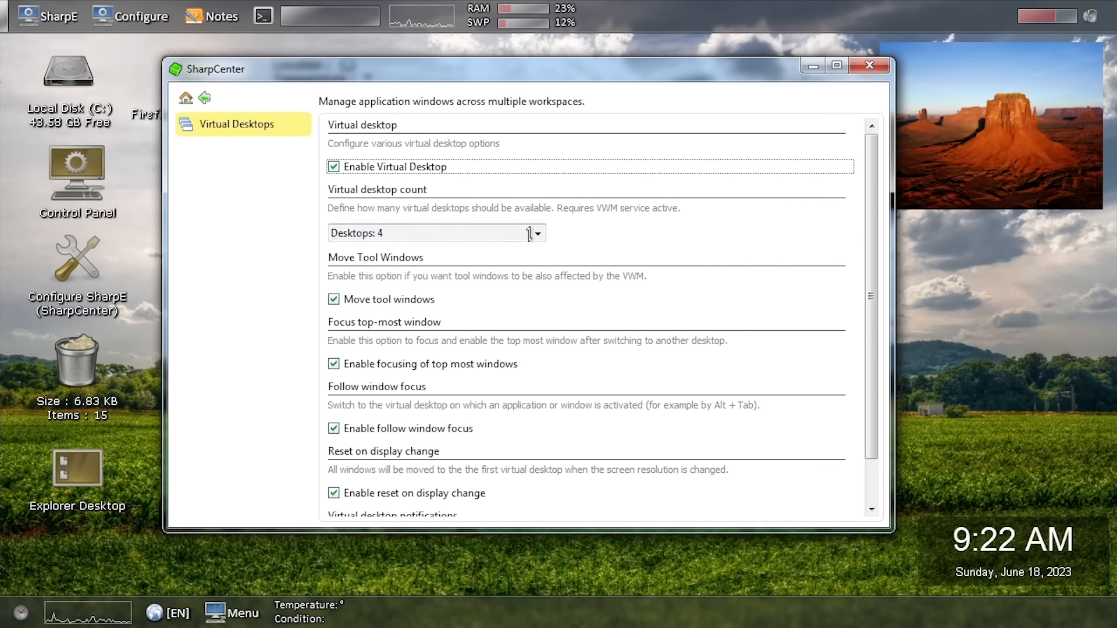
Set the virtual desktop count to 12
click(537, 235)
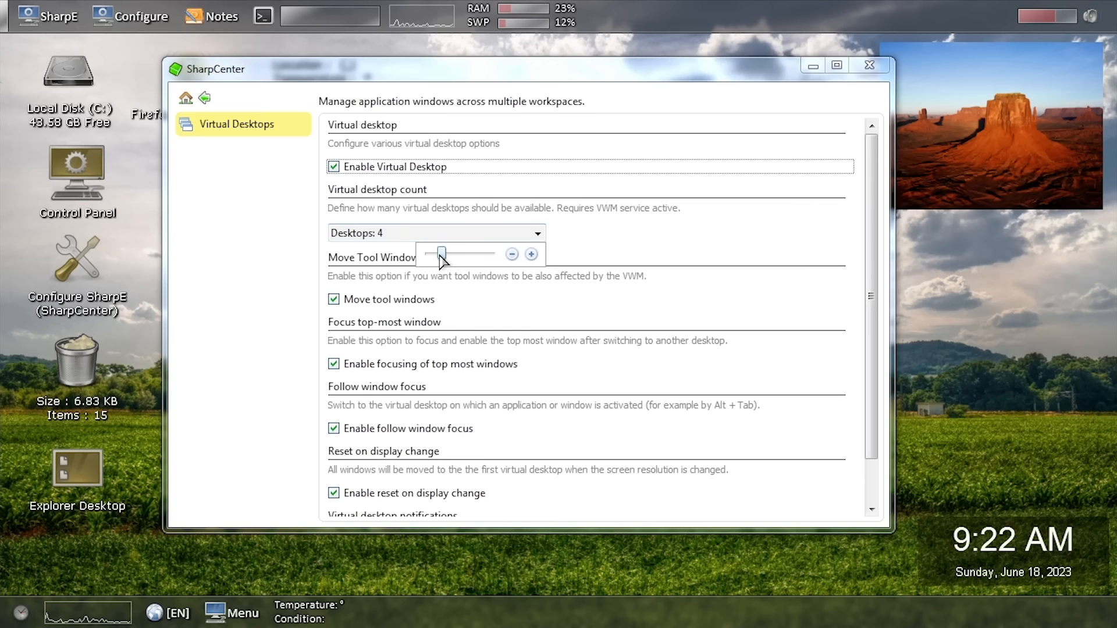
drag(445, 260, 608, 256)
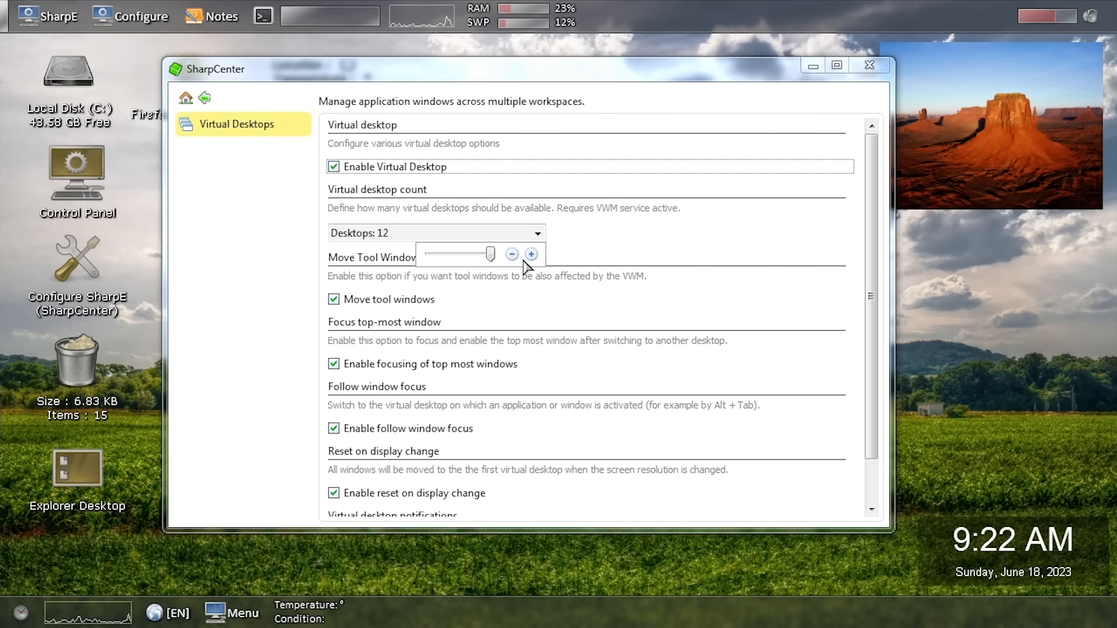
click(634, 258)
click(536, 234)
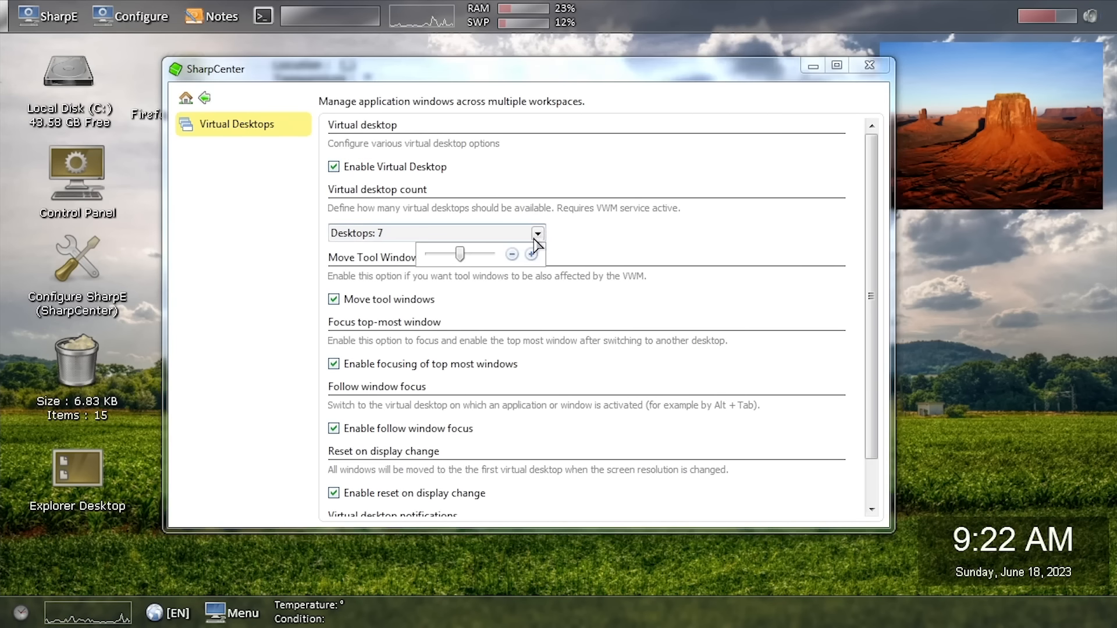
drag(468, 254, 626, 244)
click(625, 245)
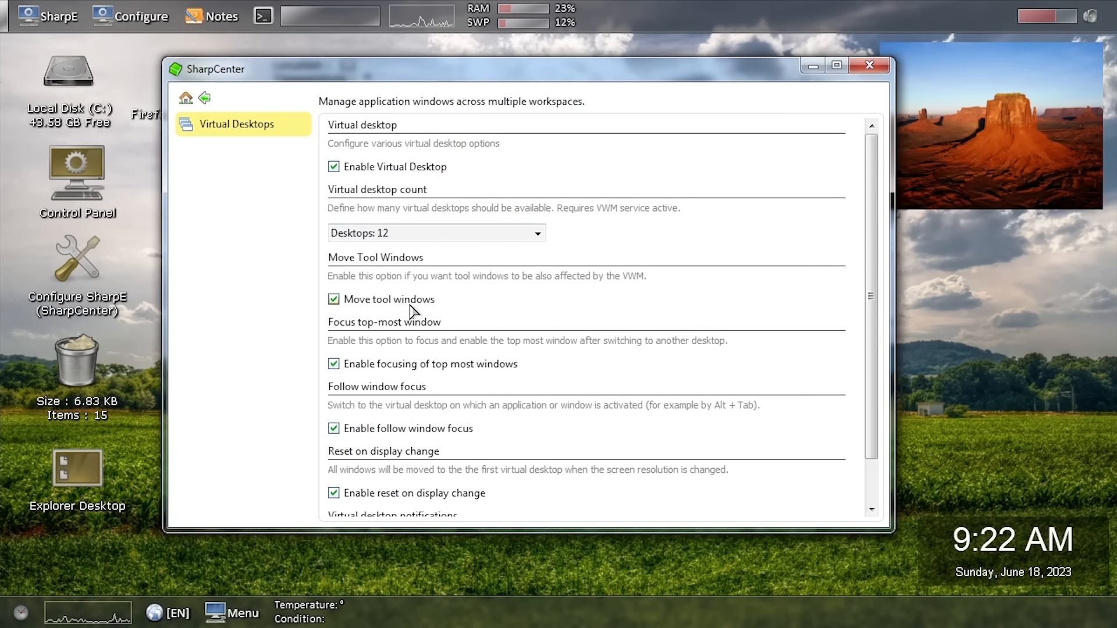
Review the remaining virtual desktop options down to the notification setting and return to the SharpCenter home page
scroll(875, 209, down, 2)
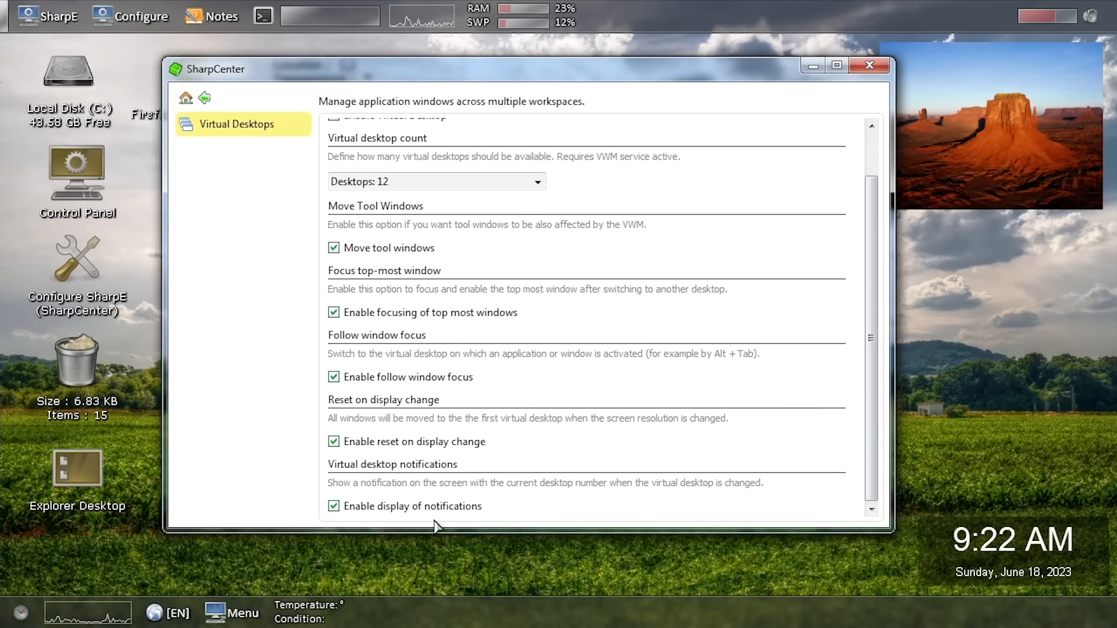
scroll(836, 336, up, 2)
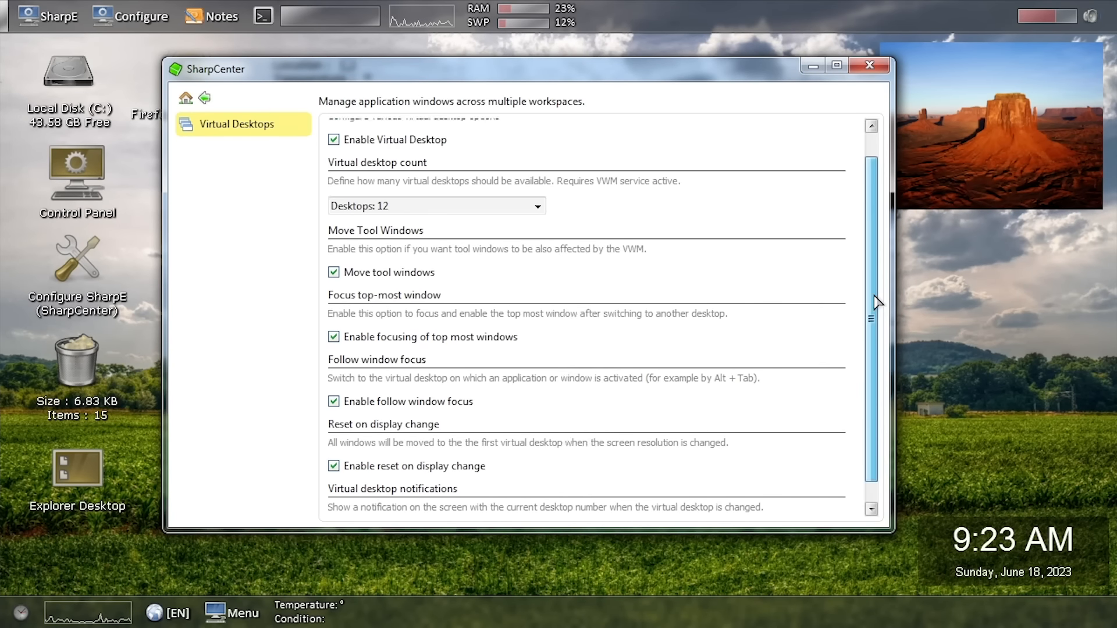
click(205, 98)
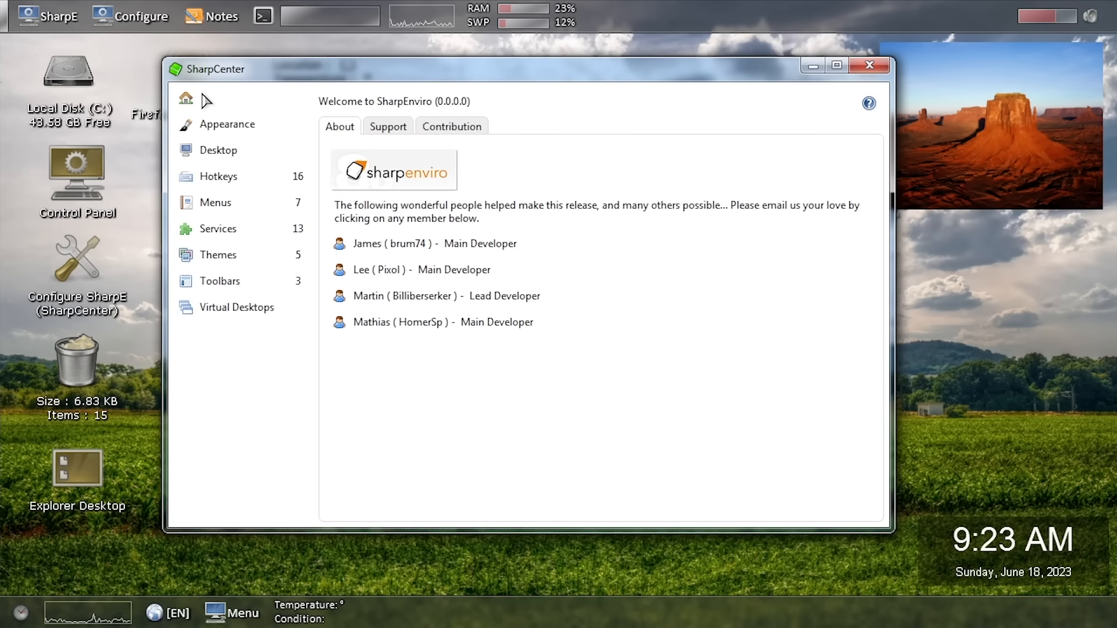
Apply the Sunrise theme by The SharpEnviro Team and return to the SharpCenter home page
click(245, 261)
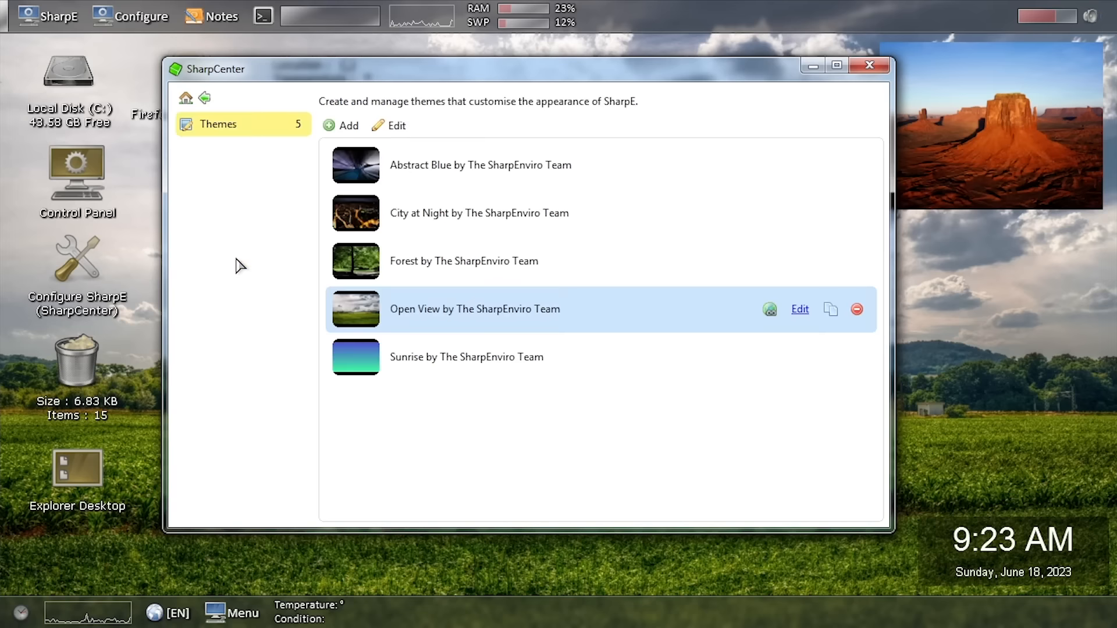
click(442, 356)
click(792, 514)
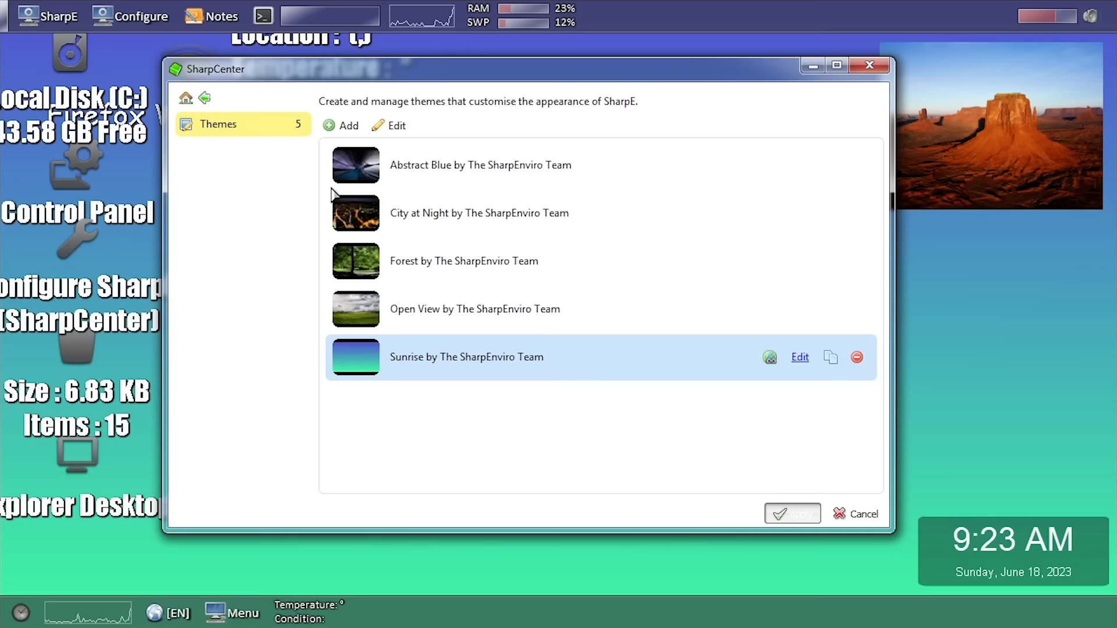
click(205, 99)
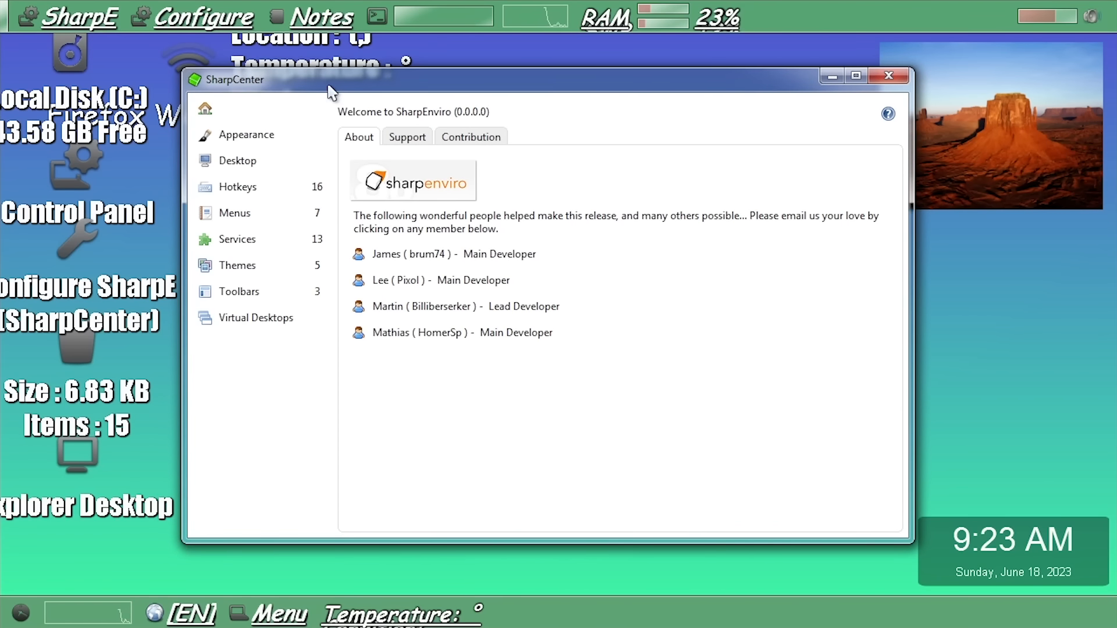
Reposition and slightly narrow the SharpCenter window, and nudge the desert picture closer to the desktop's right edge
drag(329, 89, 288, 68)
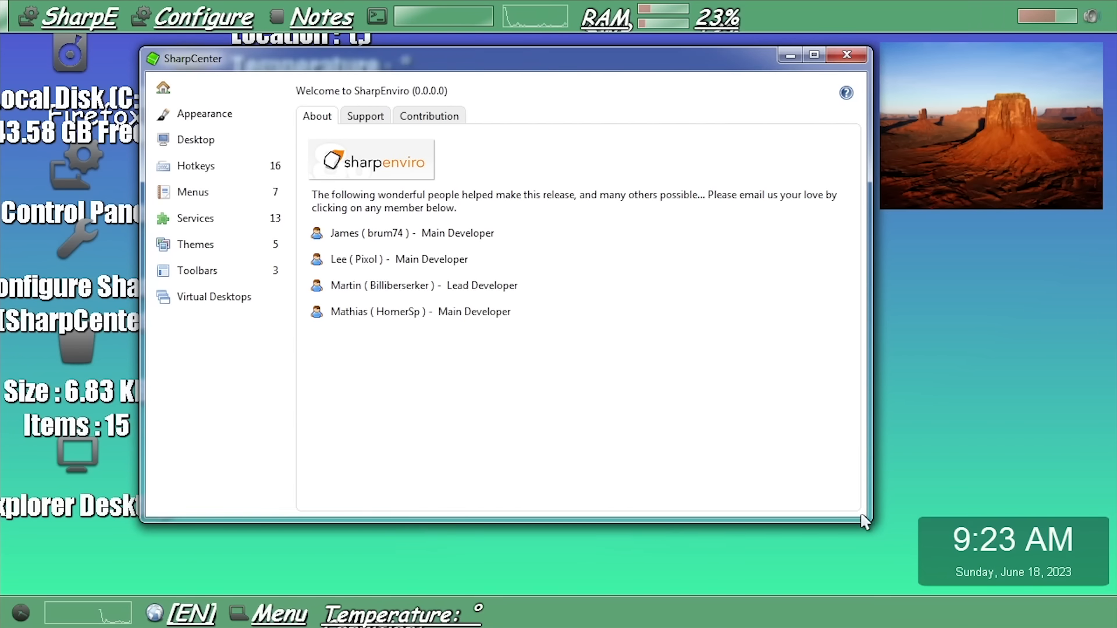
drag(868, 524, 841, 524)
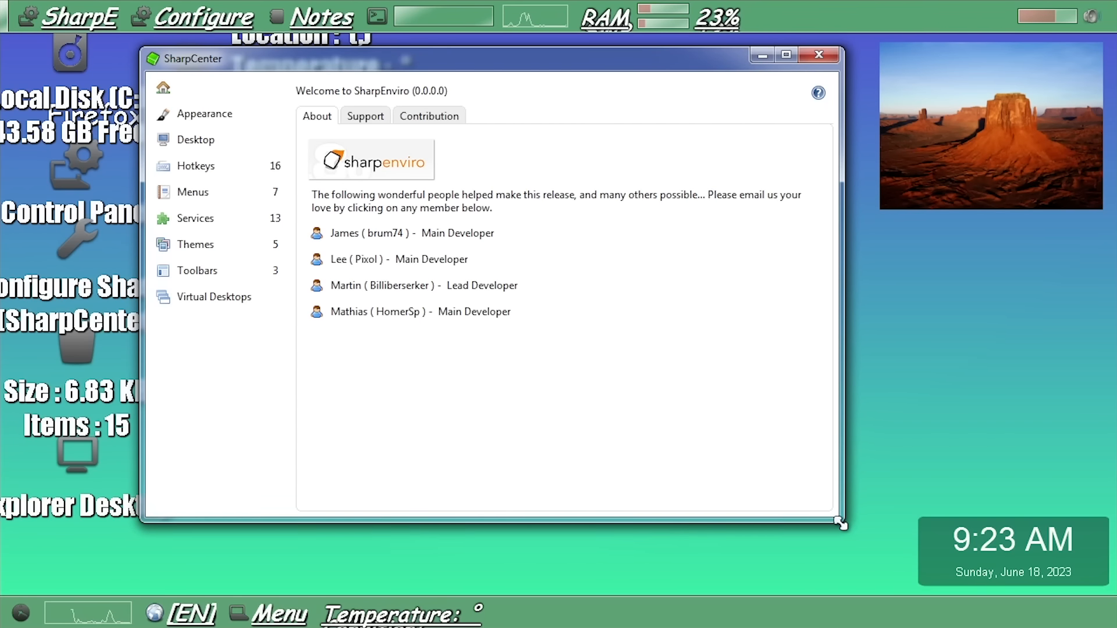
drag(1044, 141, 1052, 139)
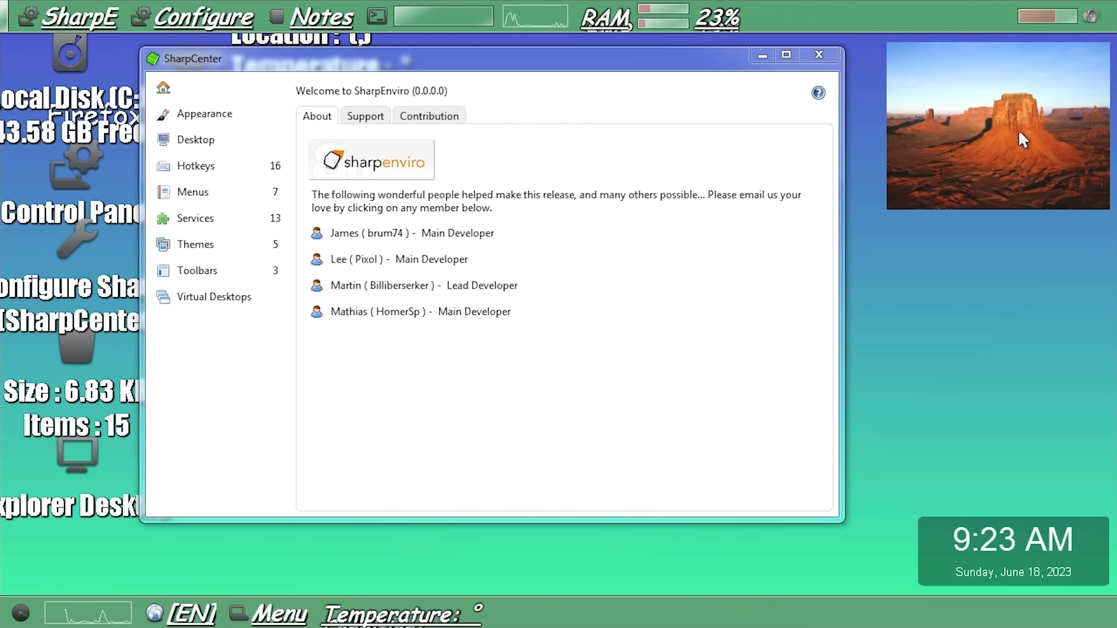
drag(632, 66, 658, 84)
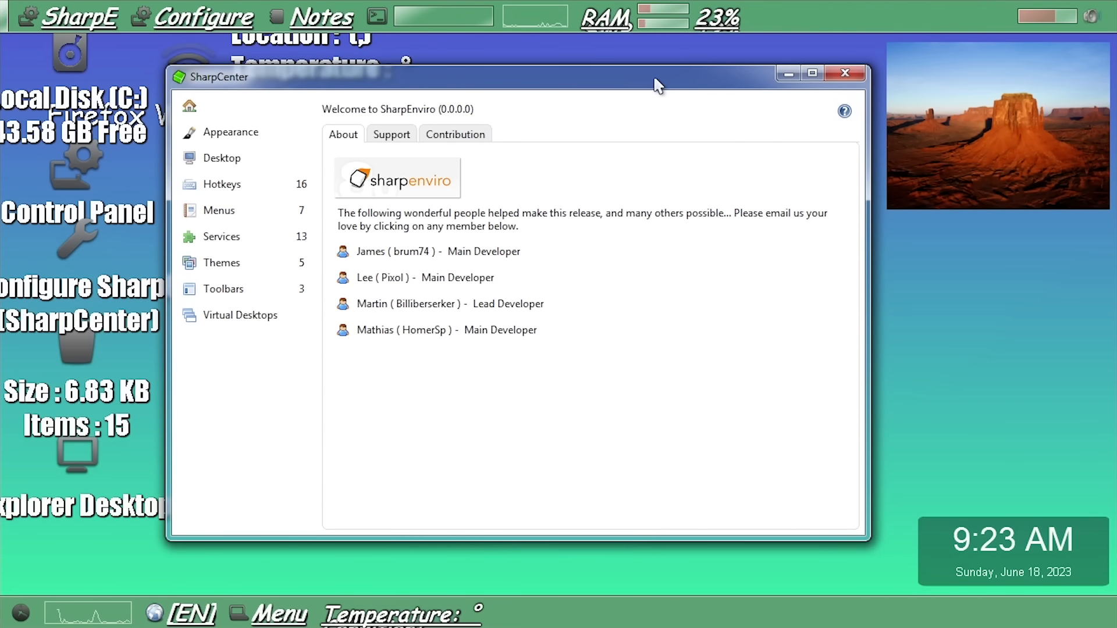